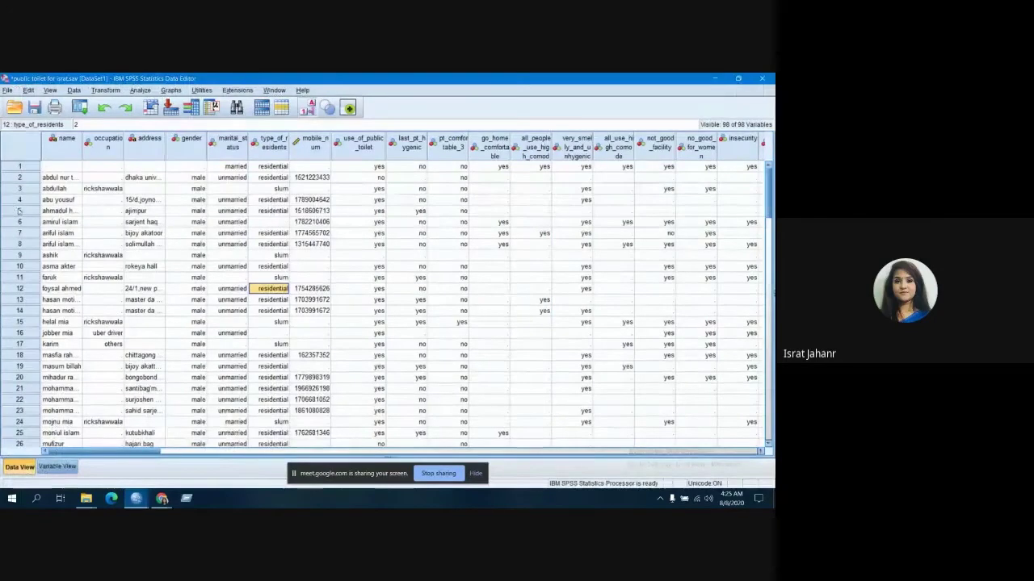
Look through the existing public toilet survey records in the data grid
scroll(14, 209, "down", 6)
scroll(19, 210, "down", 7)
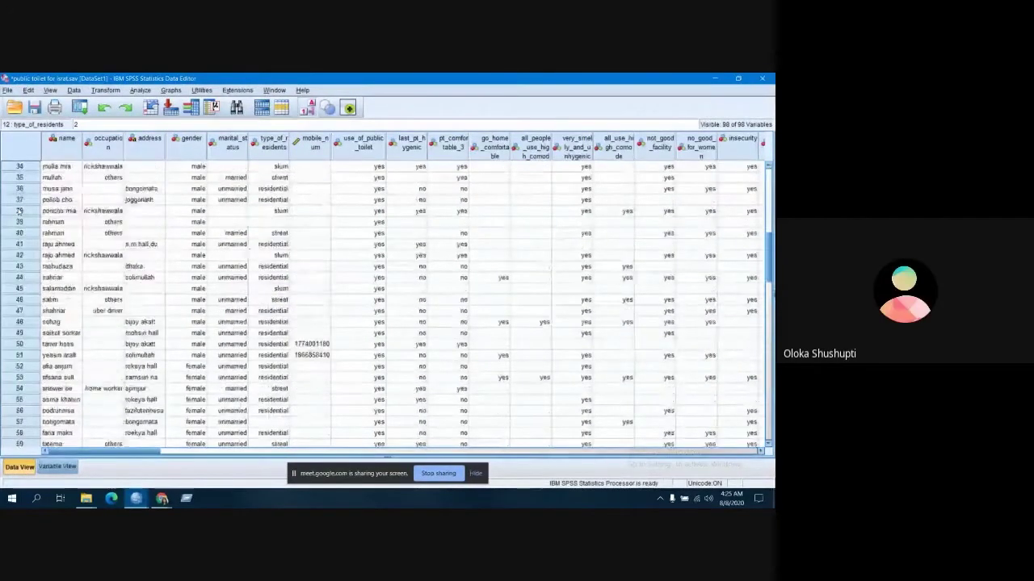
scroll(19, 211, "up", 6)
scroll(19, 211, "up", 6)
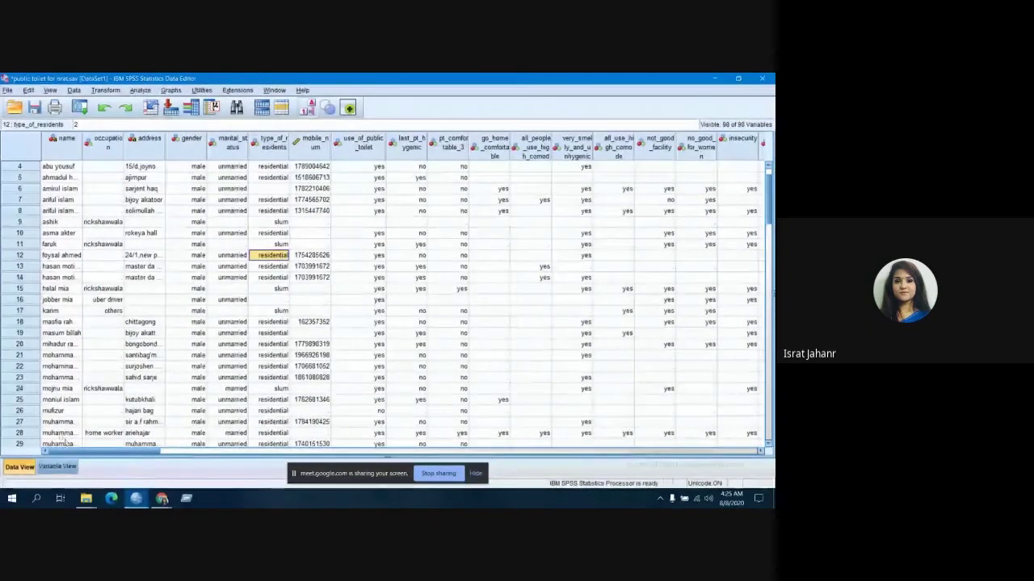
Switch to the empty untitled dataset and define its first variable with the name NAME
left_click(139, 482)
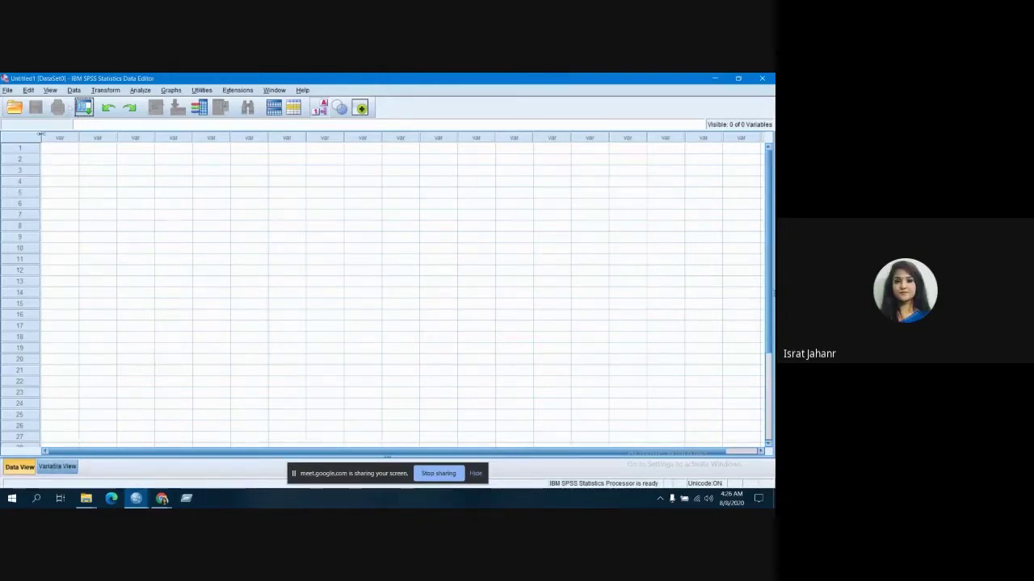
left_click(58, 467)
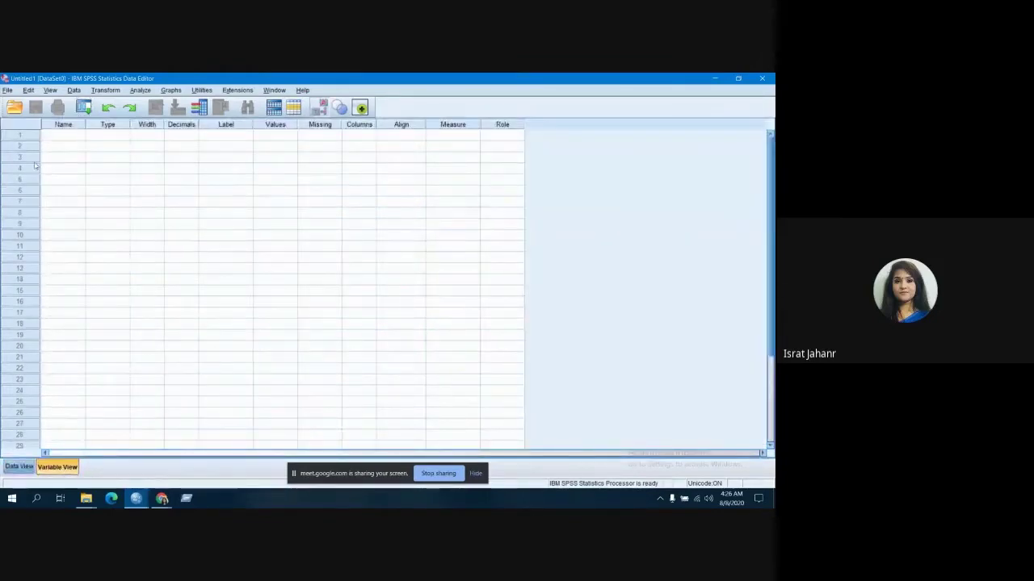
left_click(49, 139)
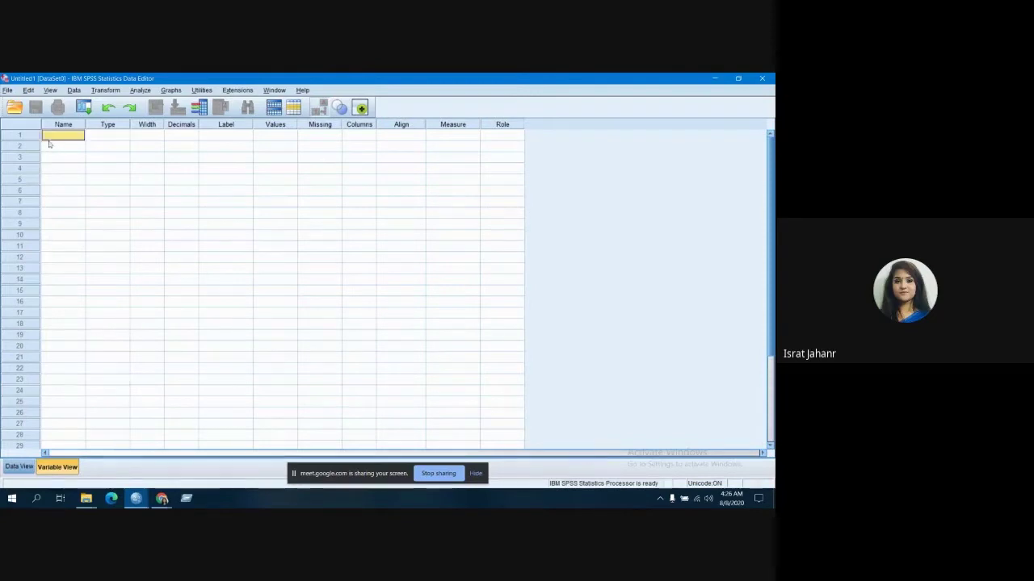
left_click(55, 137)
type("NAM")
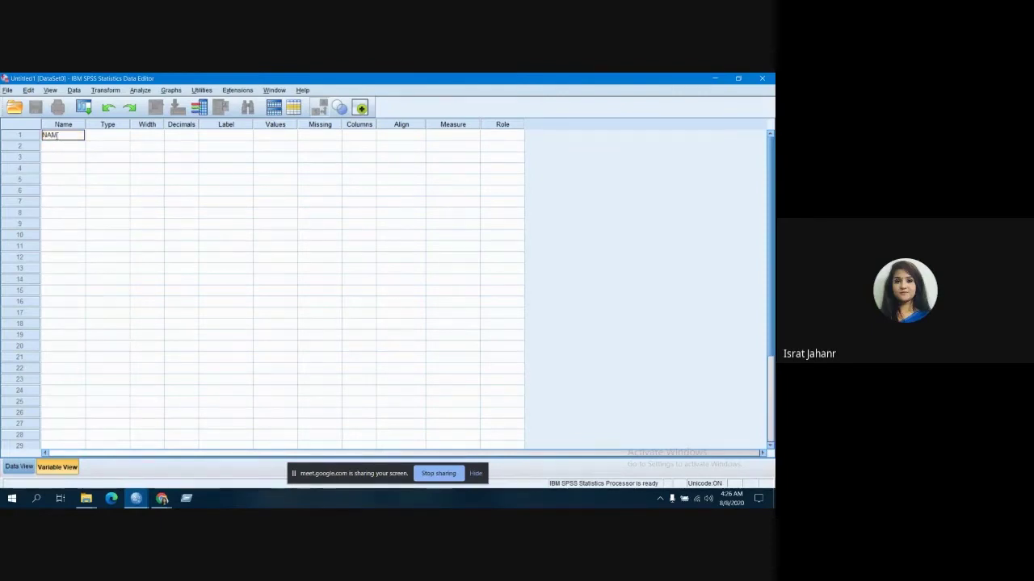
type("E")
Change the variable type of NAME to String
left_click(93, 137)
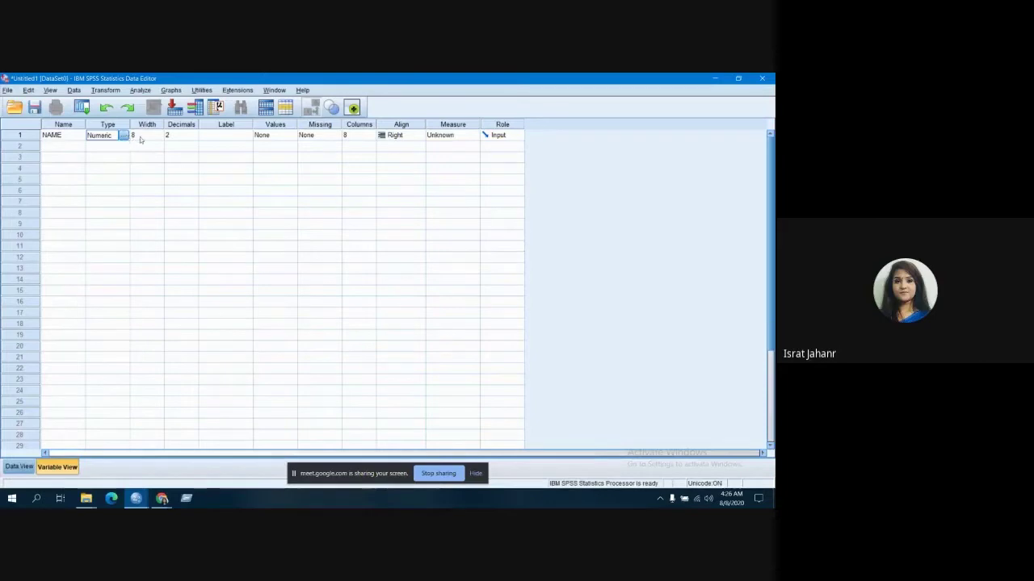
left_click(123, 135)
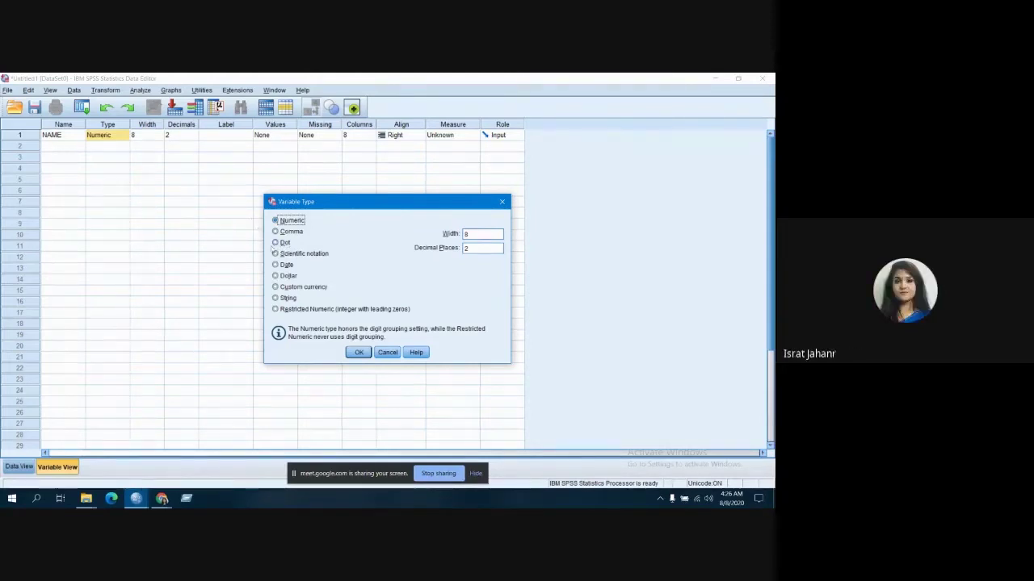
left_click(282, 298)
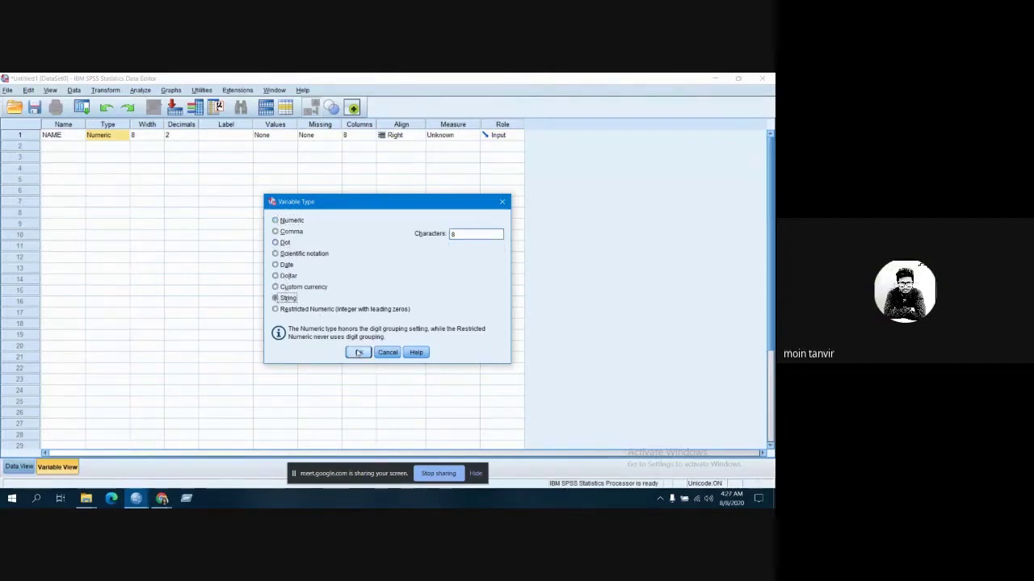
left_click(360, 353)
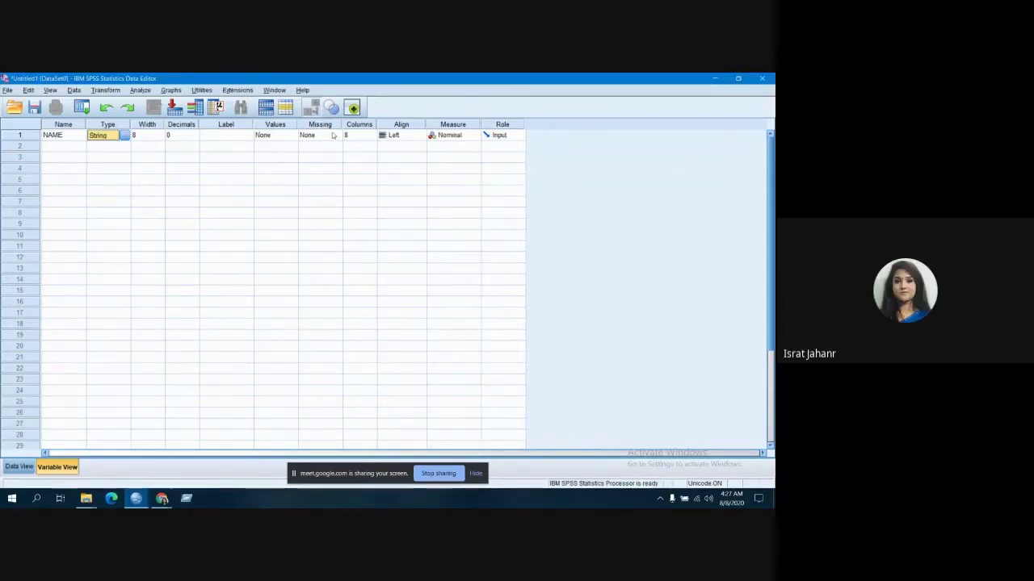
Label the NAME variable "name of the respondent"
left_click(228, 136)
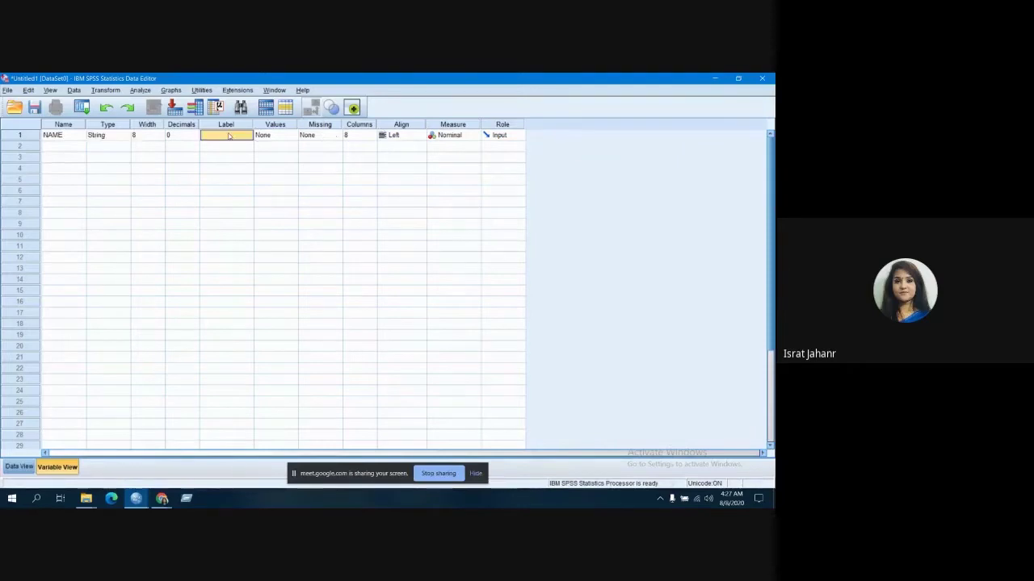
left_click(228, 136)
type("name o")
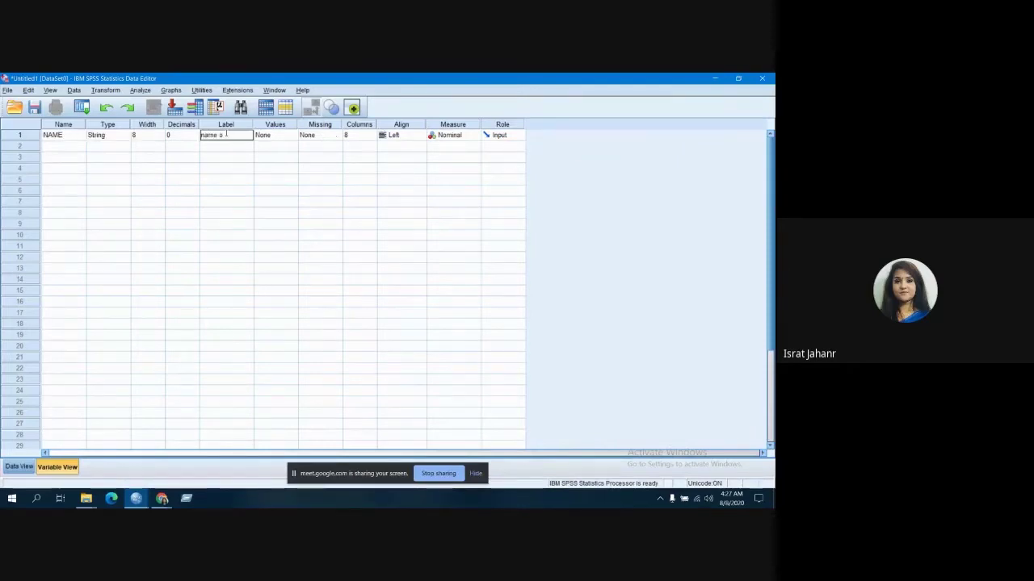
type("f the respondent")
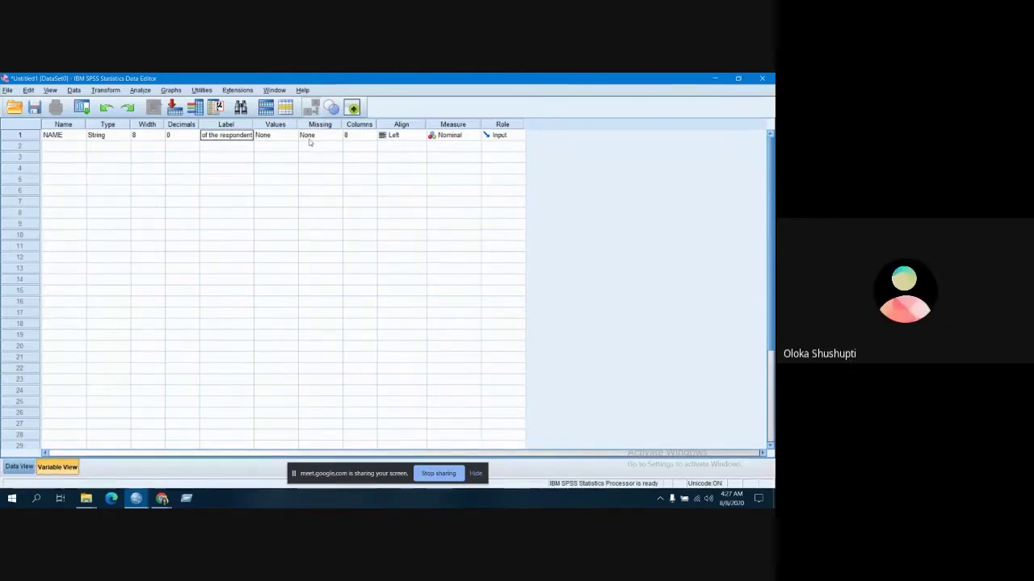
Set the width of the NAME variable to 21
left_click(153, 136)
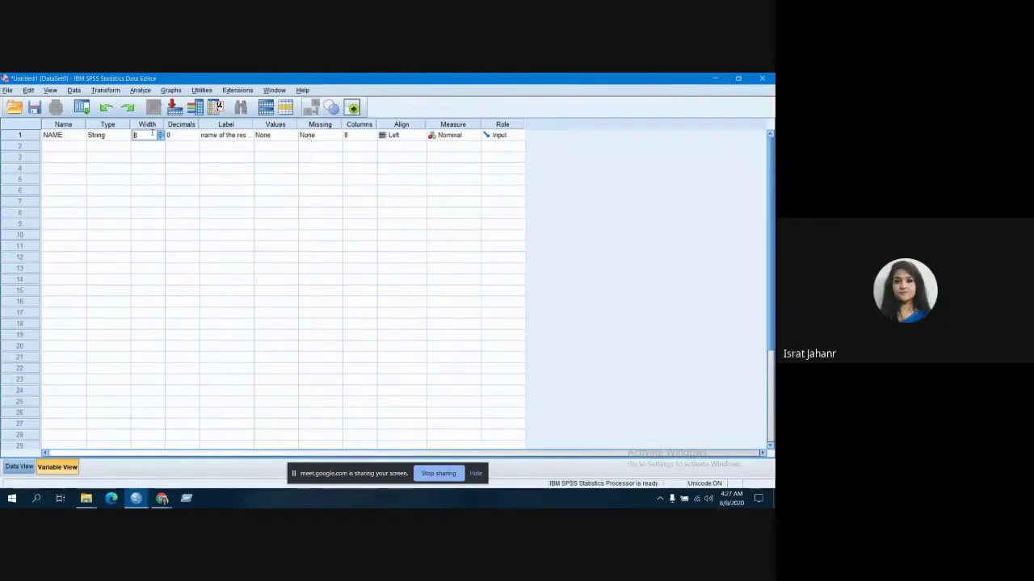
left_click(162, 138)
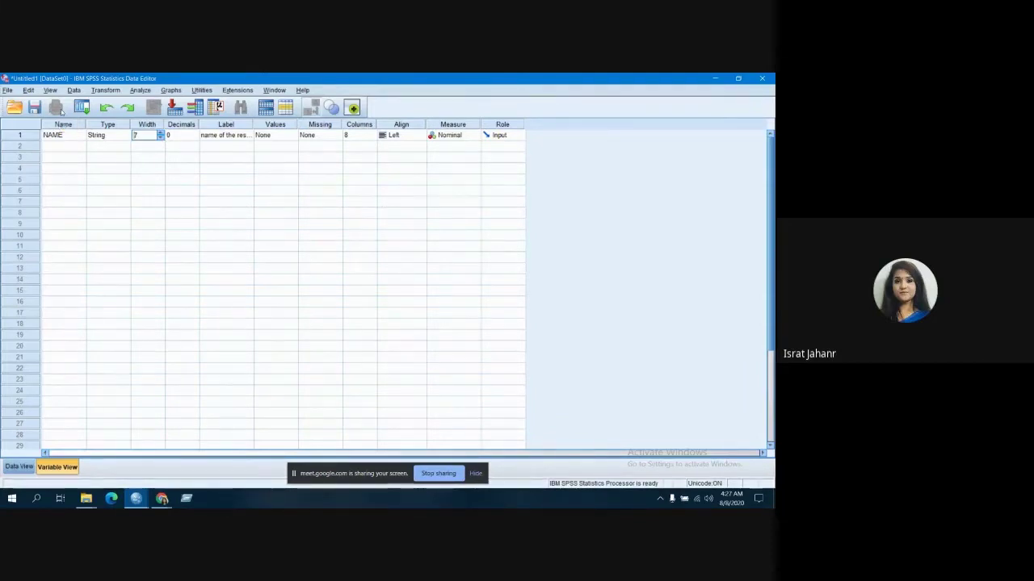
double_click(135, 135)
type("21")
left_click(194, 136)
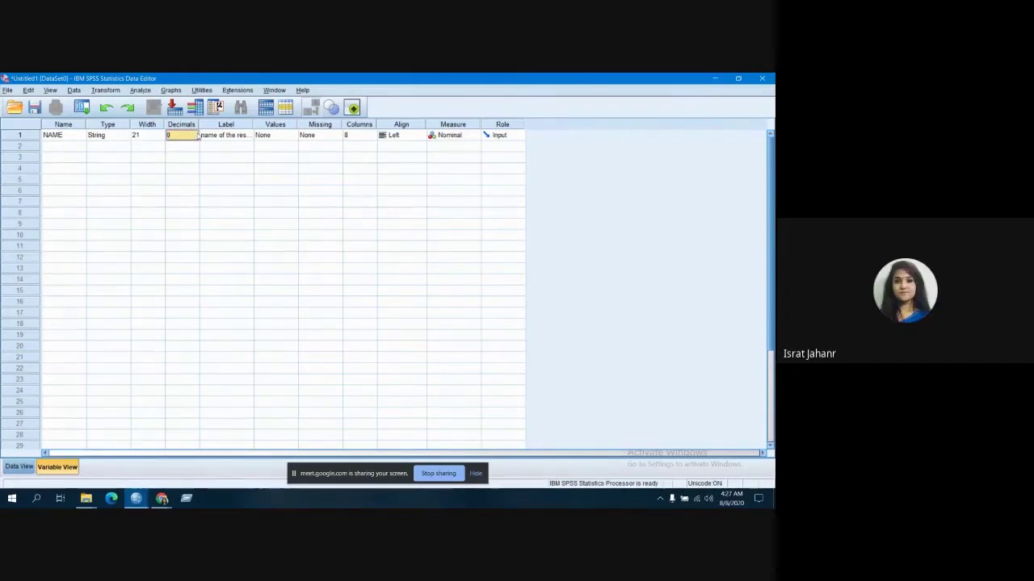
left_click(187, 143)
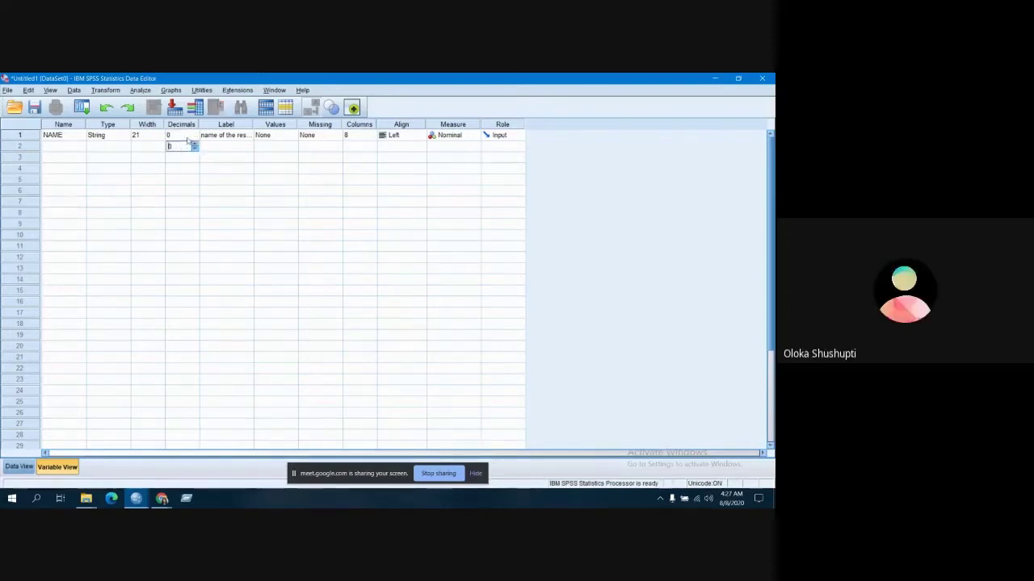
left_click(192, 137)
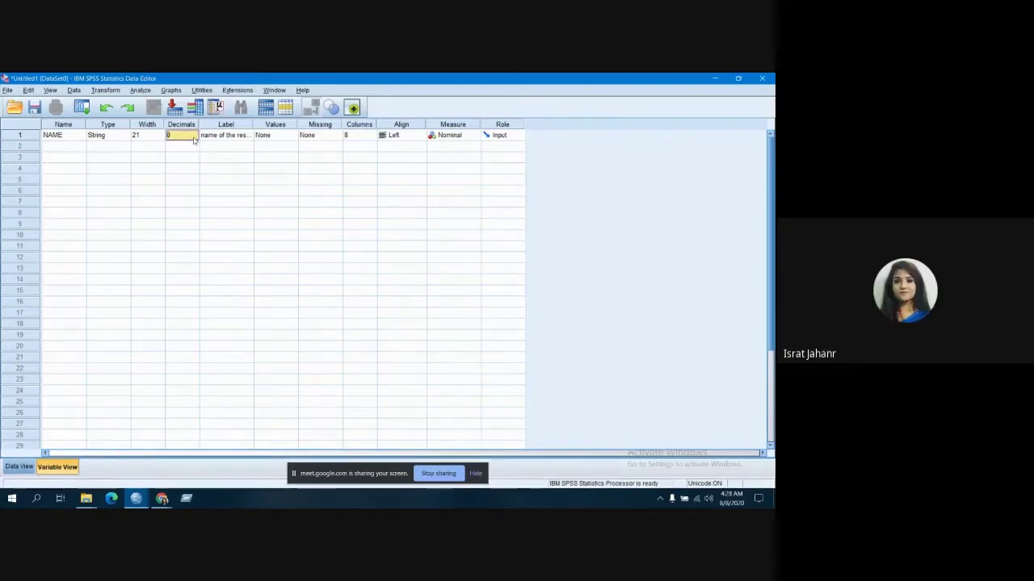
left_click(192, 146)
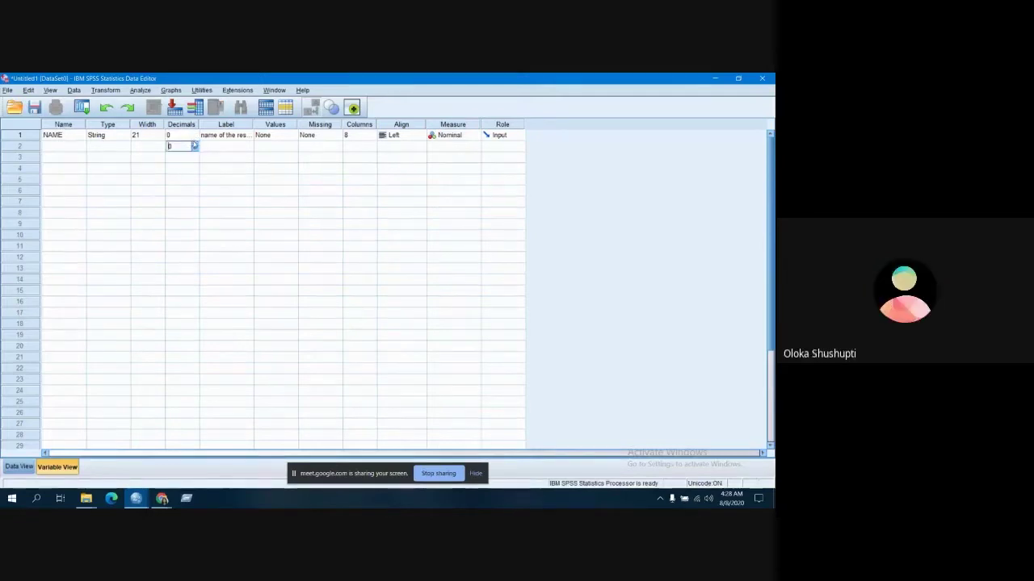
left_click(195, 144)
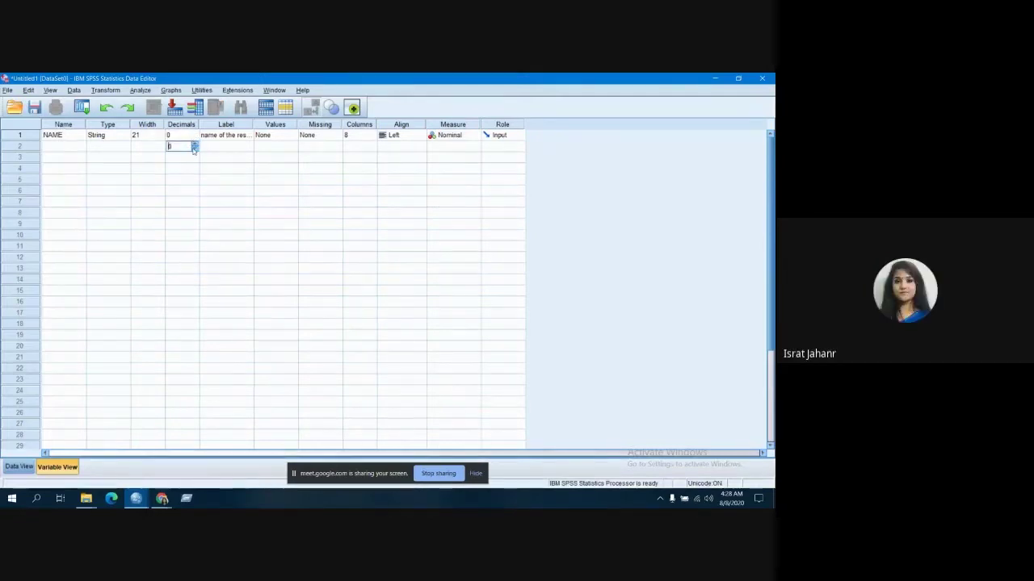
left_click(204, 148)
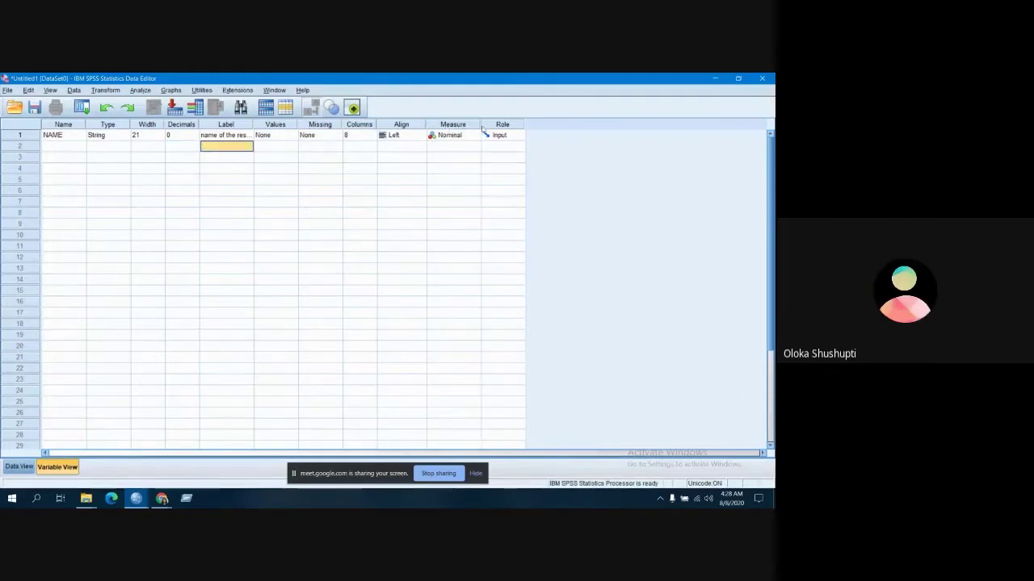
left_click(67, 146)
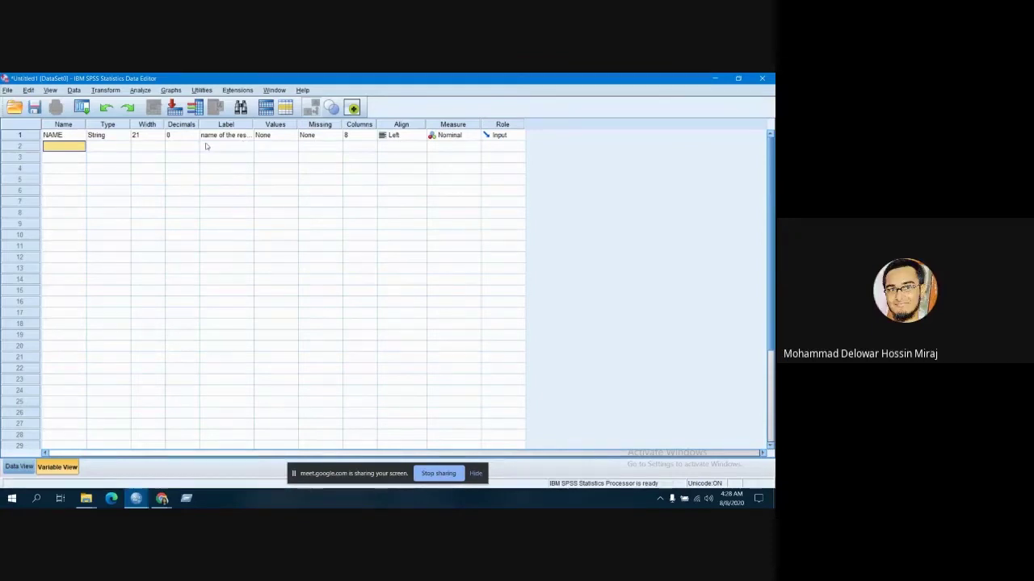
left_click(115, 138)
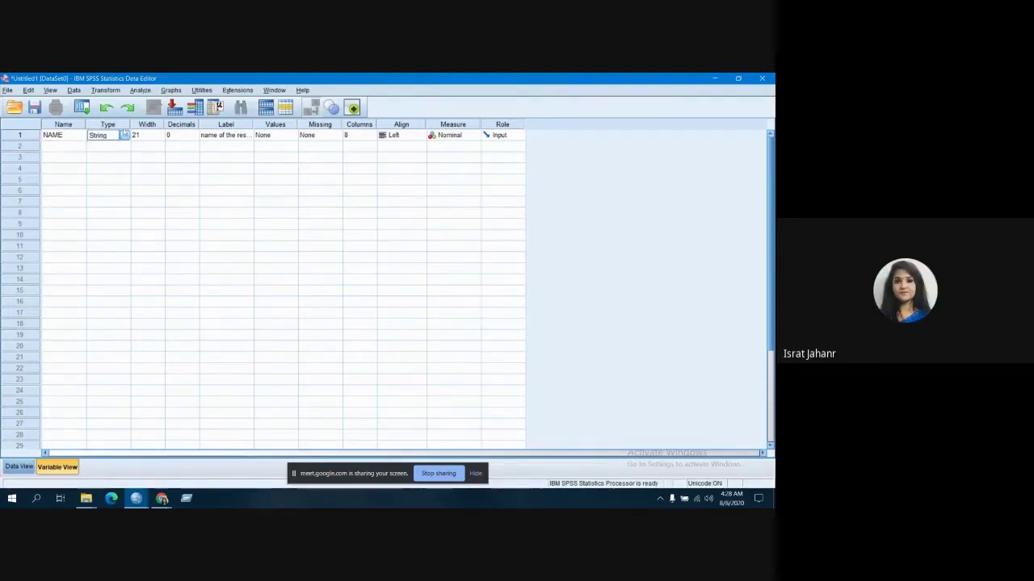
left_click(124, 135)
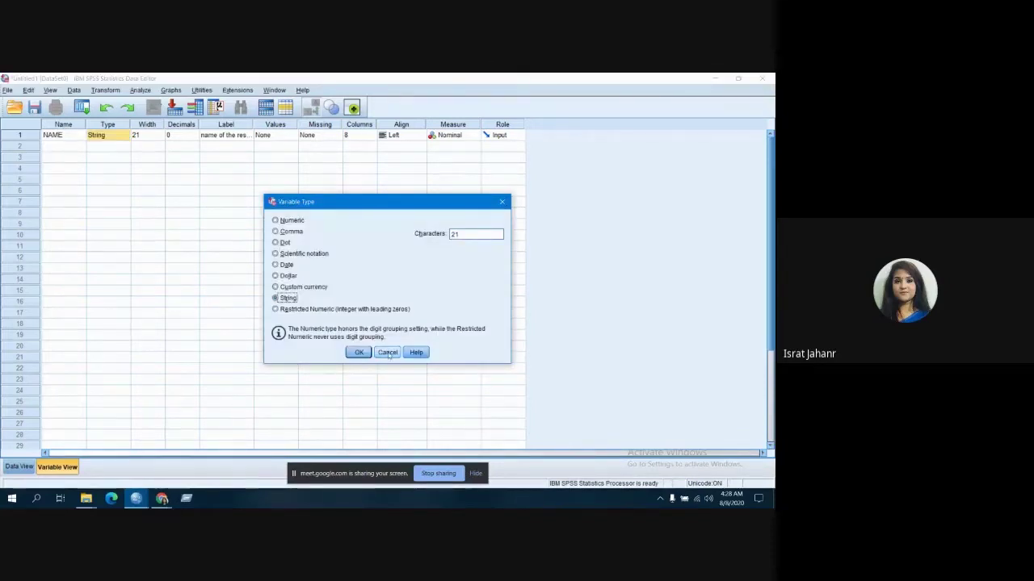
left_click(360, 352)
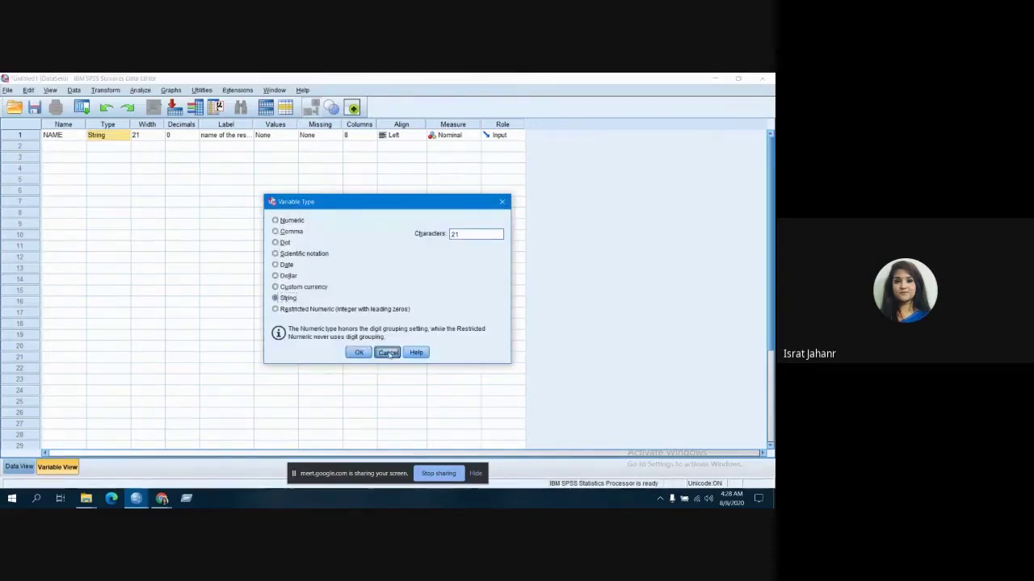
left_click(150, 146)
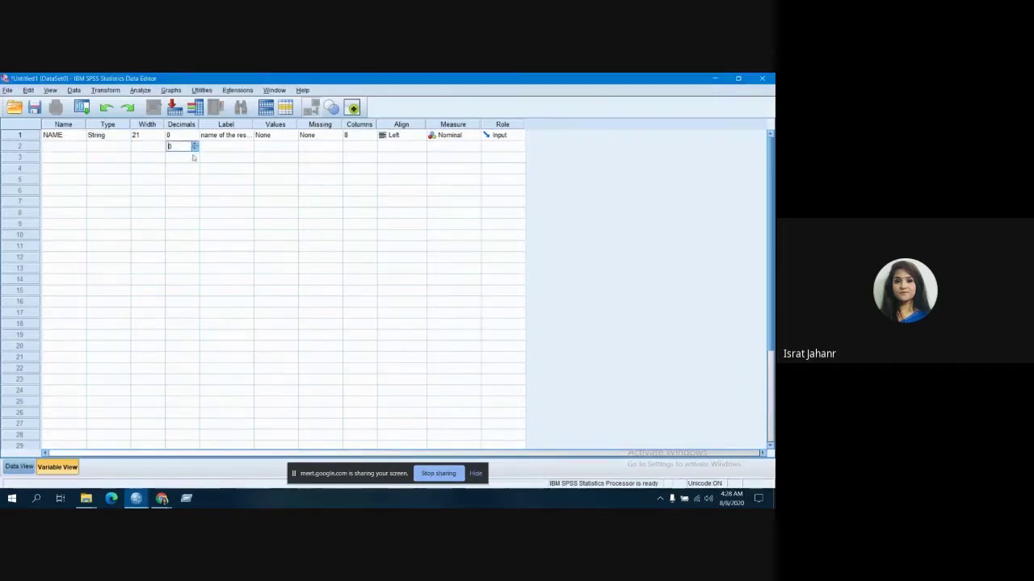
left_click(220, 152)
left_click(270, 149)
left_click(311, 147)
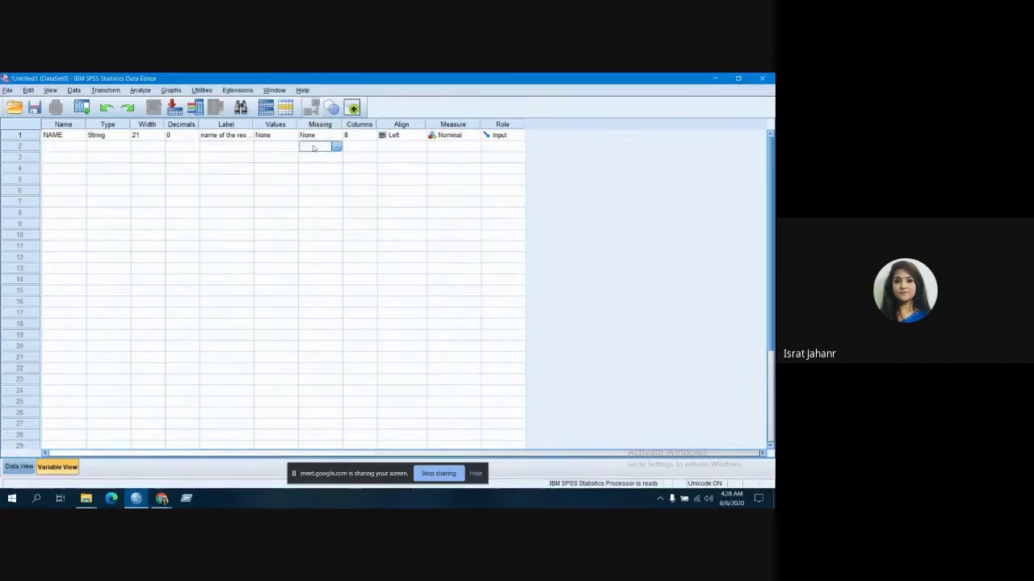
Enter address as the second variable's name and clear the entry again
left_click(71, 149)
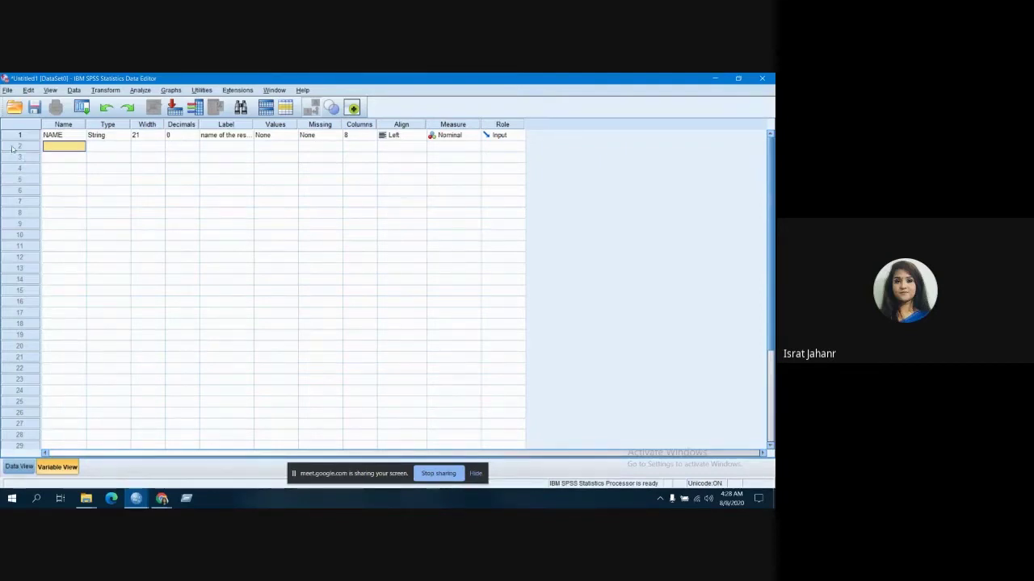
type("address")
key("BackSpace")
key("BackSpace")
key("BackSpace")
key("BackSpace")
key("BackSpace")
key("BackSpace")
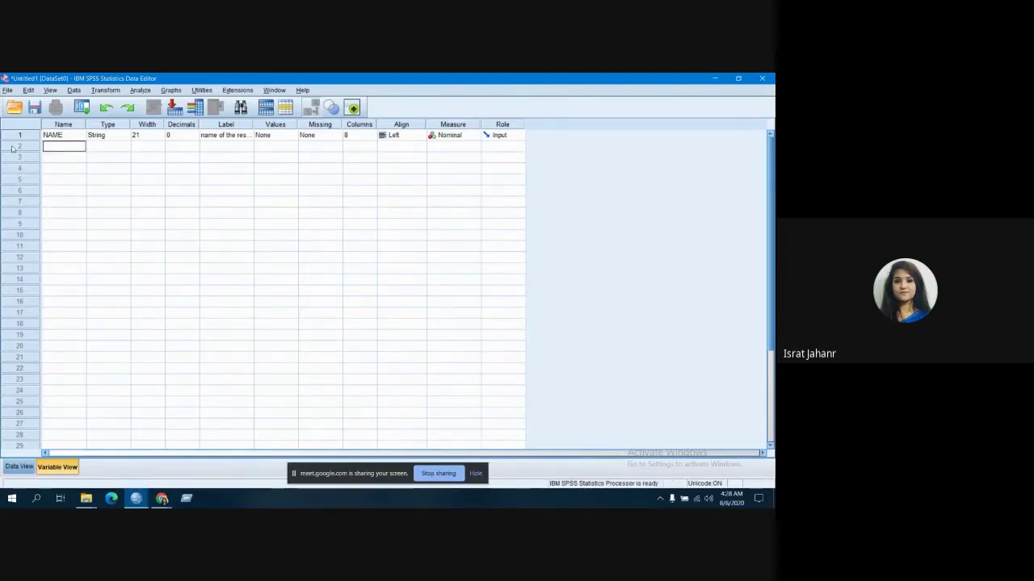
Name the second variable gender and accept Numeric as its variable type
type("a")
type("ender")
key("Tab")
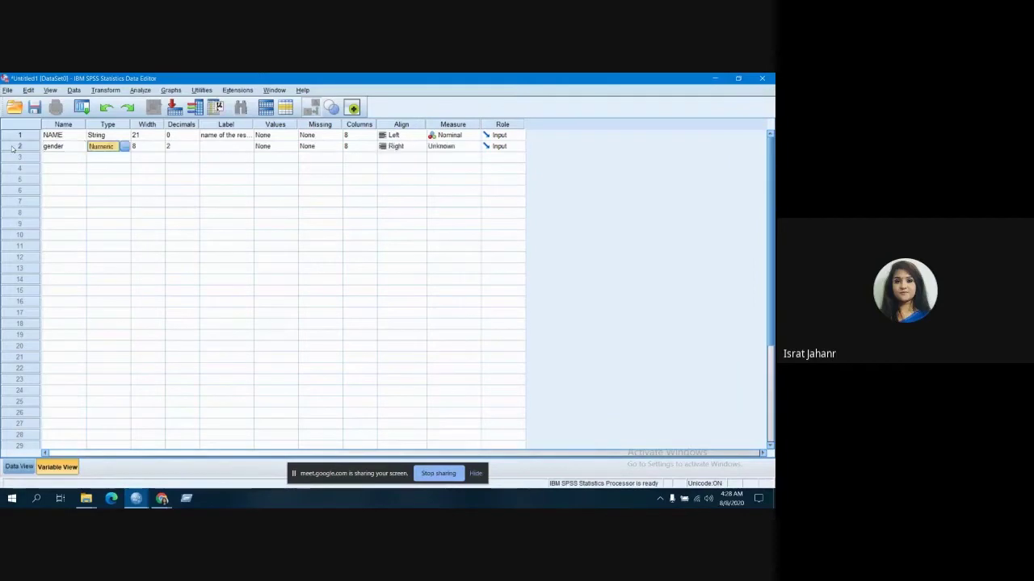
left_click(125, 146)
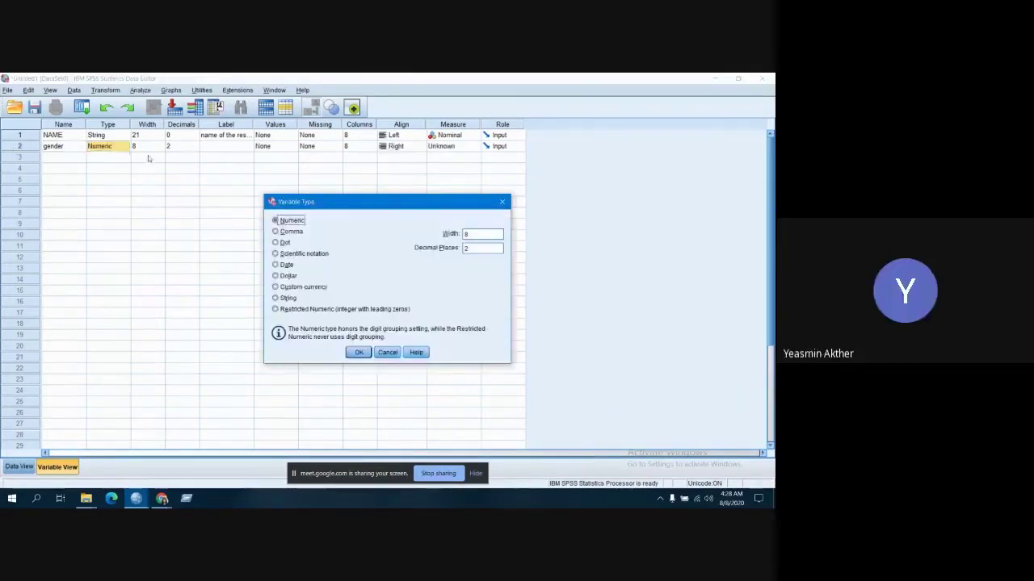
left_click(358, 353)
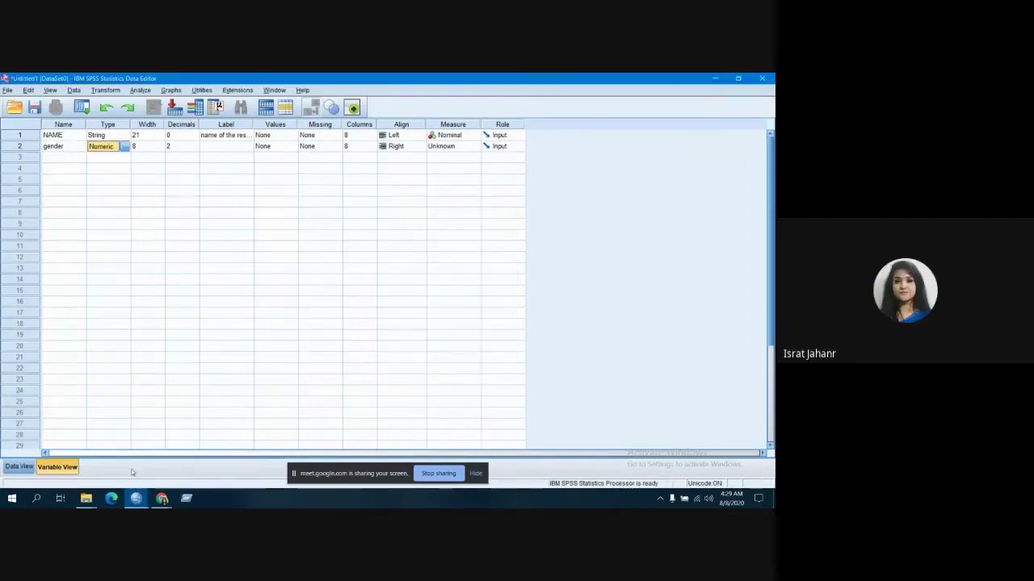
mouse_move(85, 499)
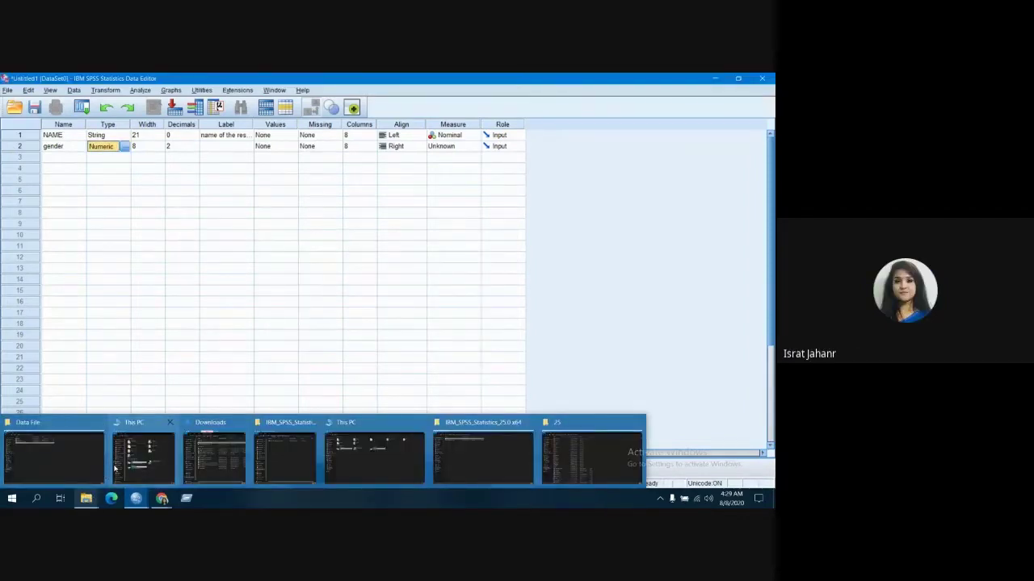
mouse_move(114, 469)
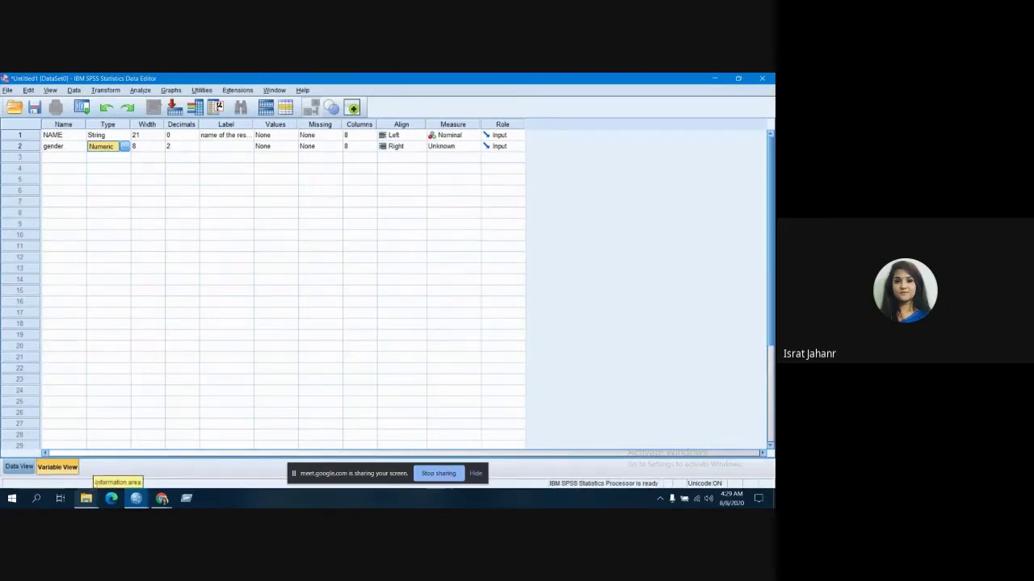
Set the decimals of the gender variable to 0
left_click(168, 148)
left_click(227, 149)
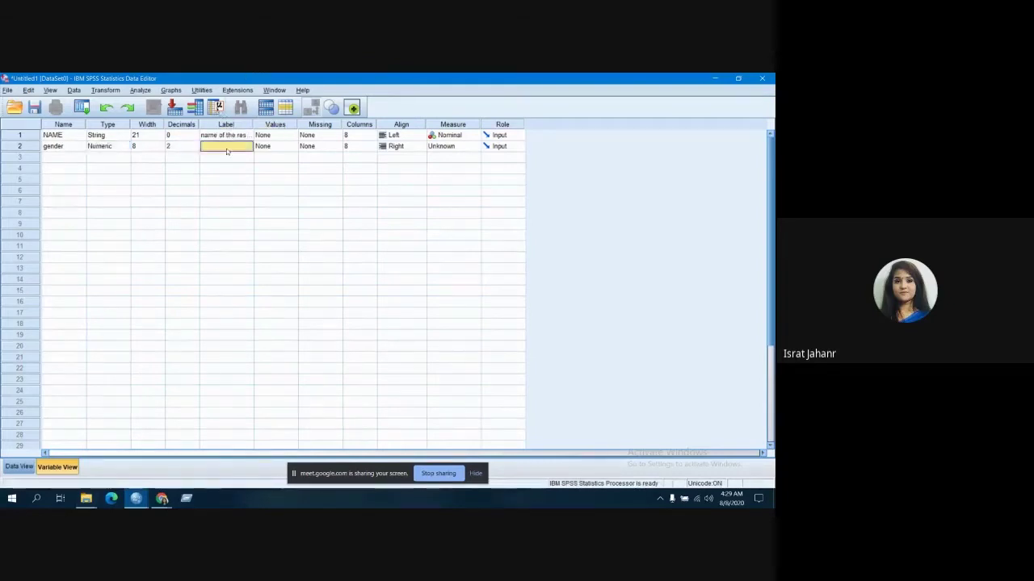
left_click(197, 145)
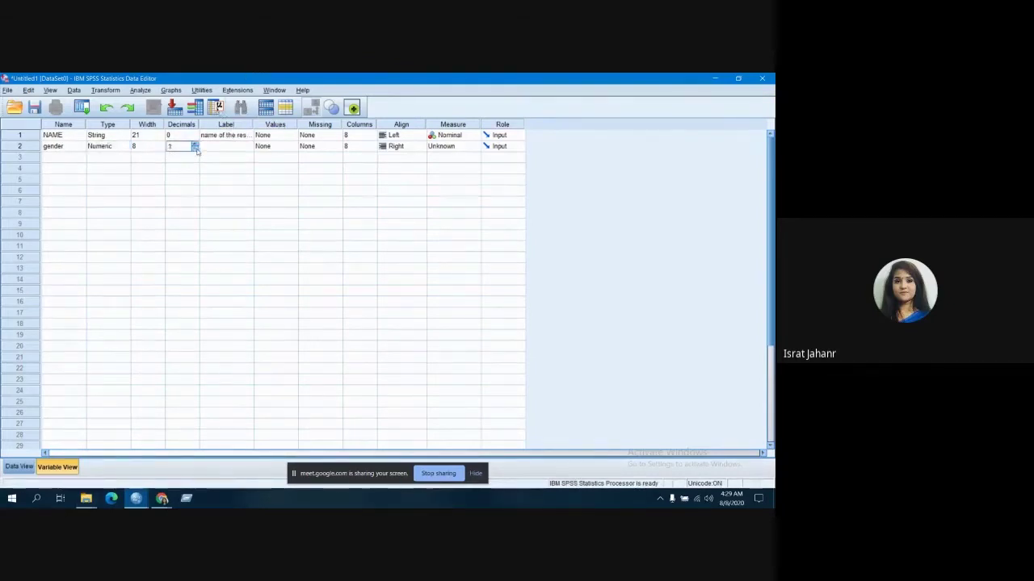
Label the gender variable "gender of the respondent"
left_click(229, 147)
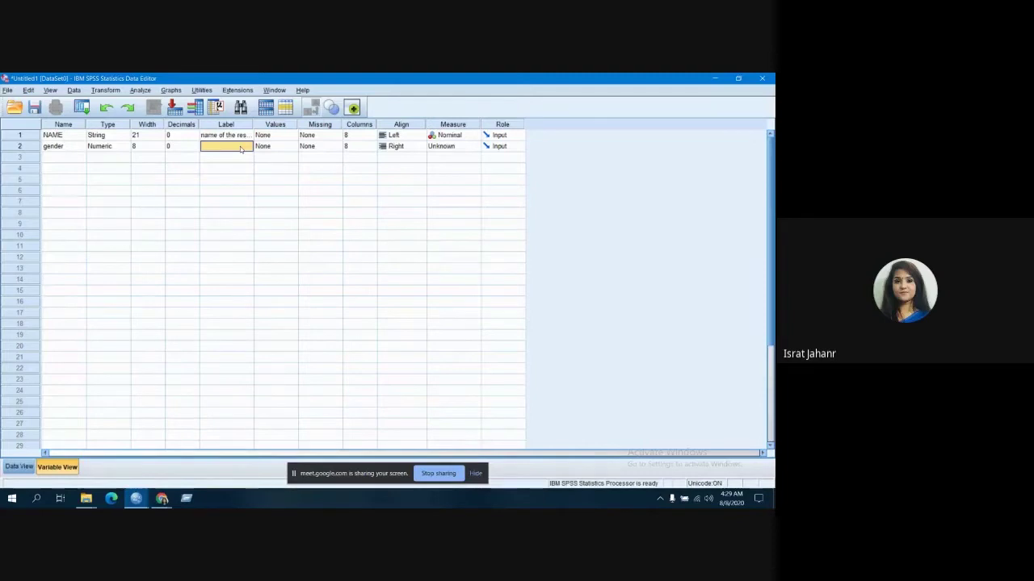
type("gende")
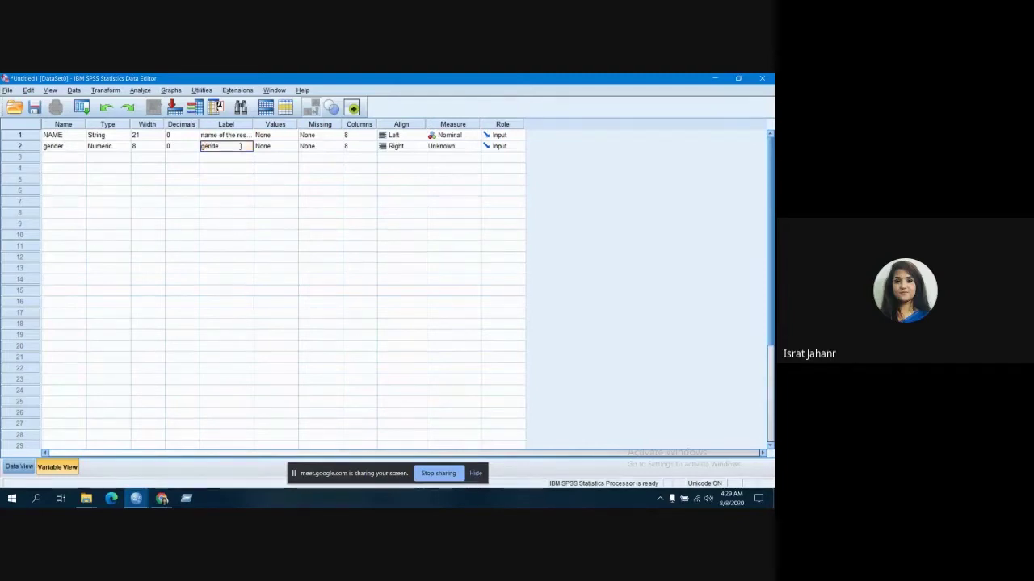
type("r of the respo")
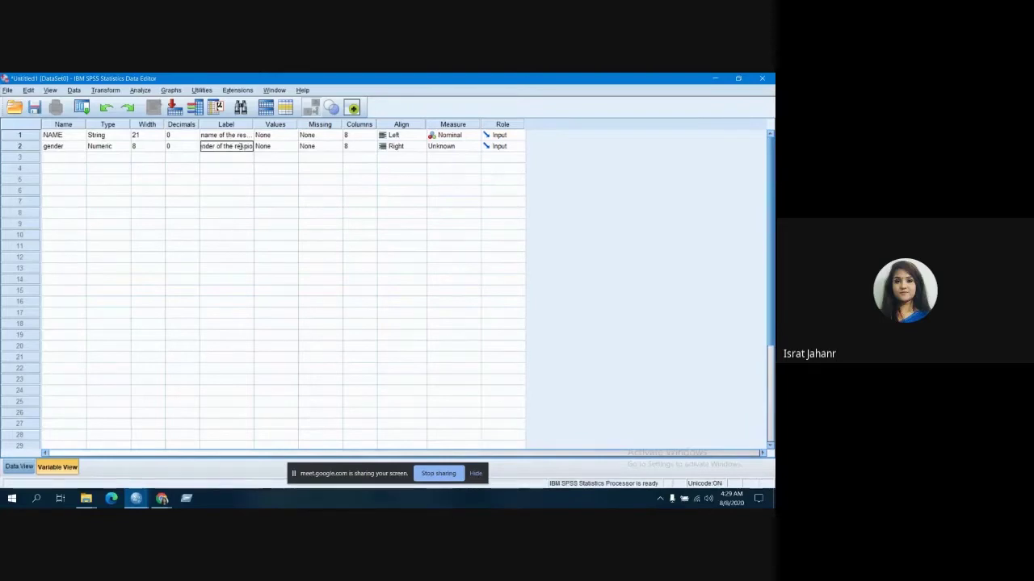
key("BackSpace")
key("BackSpace")
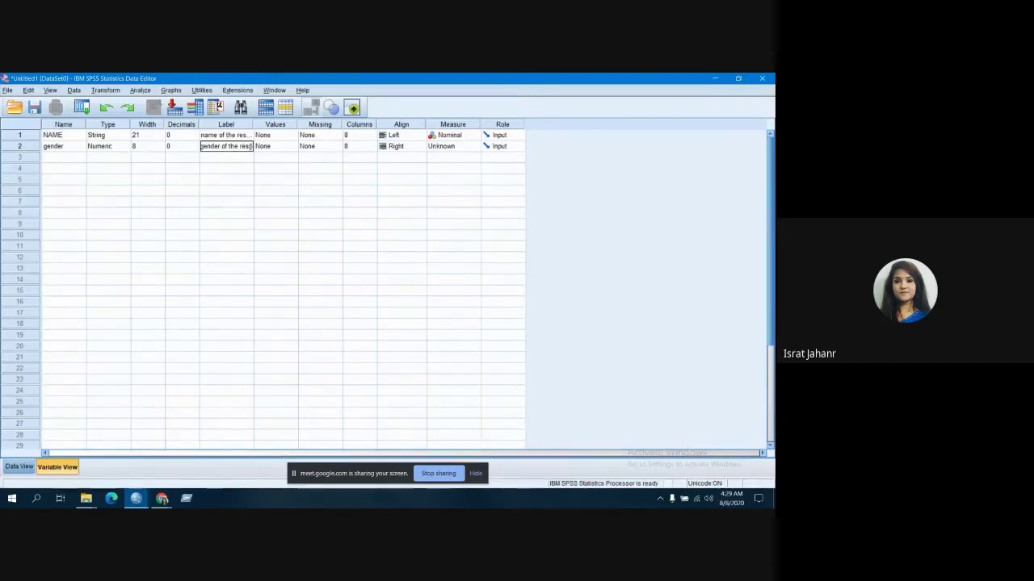
type("ondent")
Add the value label 0 = "male" to the gender variable and enter 1 as the next value
left_click(278, 146)
left_click(294, 147)
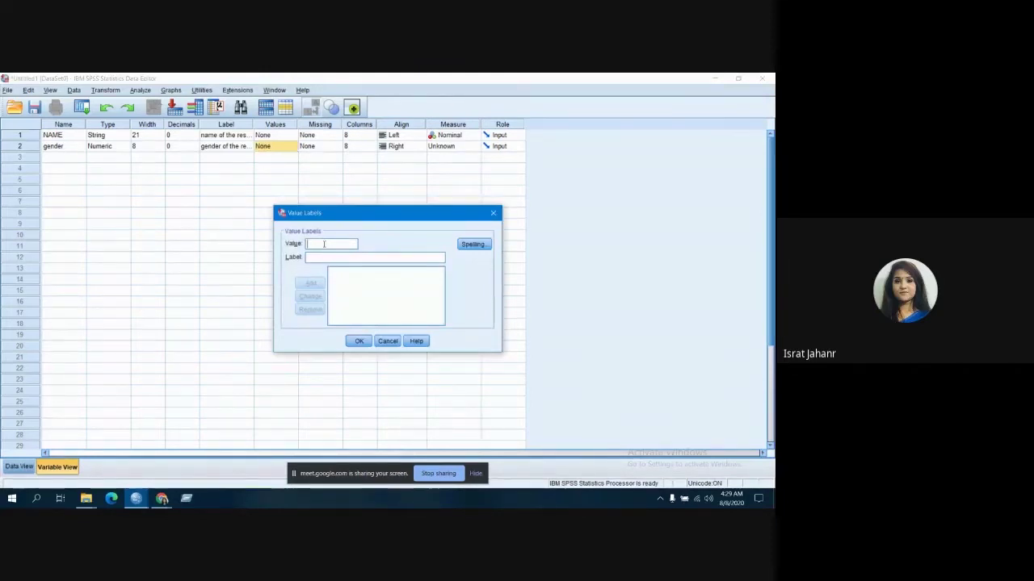
type("1")
left_click(322, 259)
type("ma")
key("BackSpace")
key("BackSpace")
key("BackSpace")
type("0")
left_click(317, 260)
type("male")
left_click(318, 284)
type("1")
left_click(319, 259)
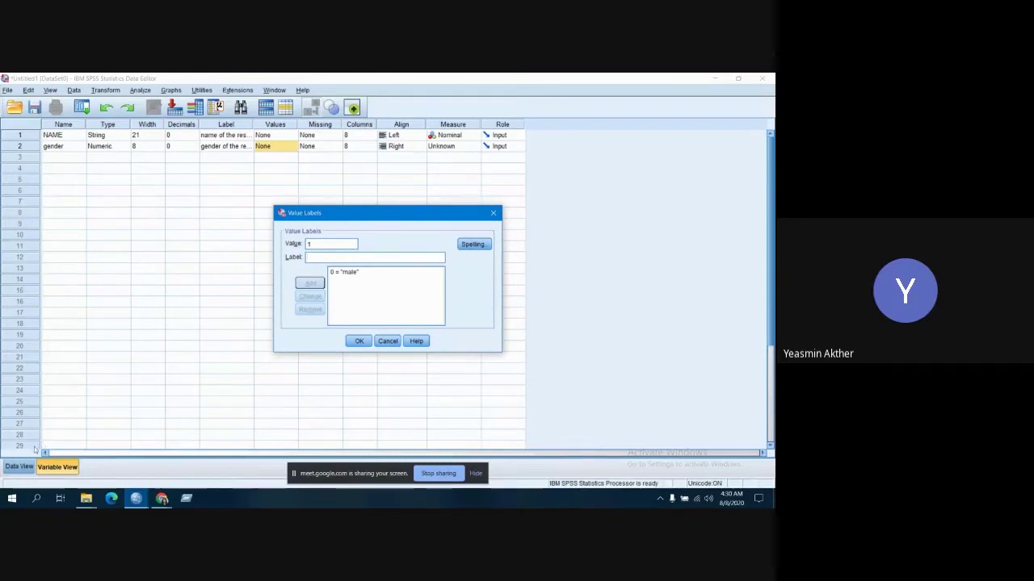
Locate IBM SPSS Statistics 25 among the installed programs and return to the value labels
left_click(16, 501)
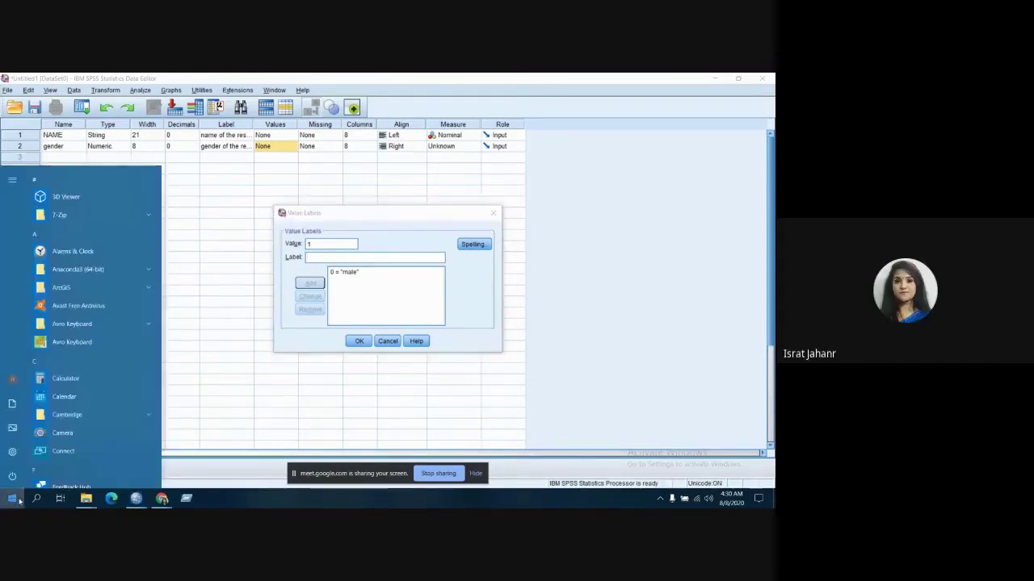
scroll(88, 363, "down", 2)
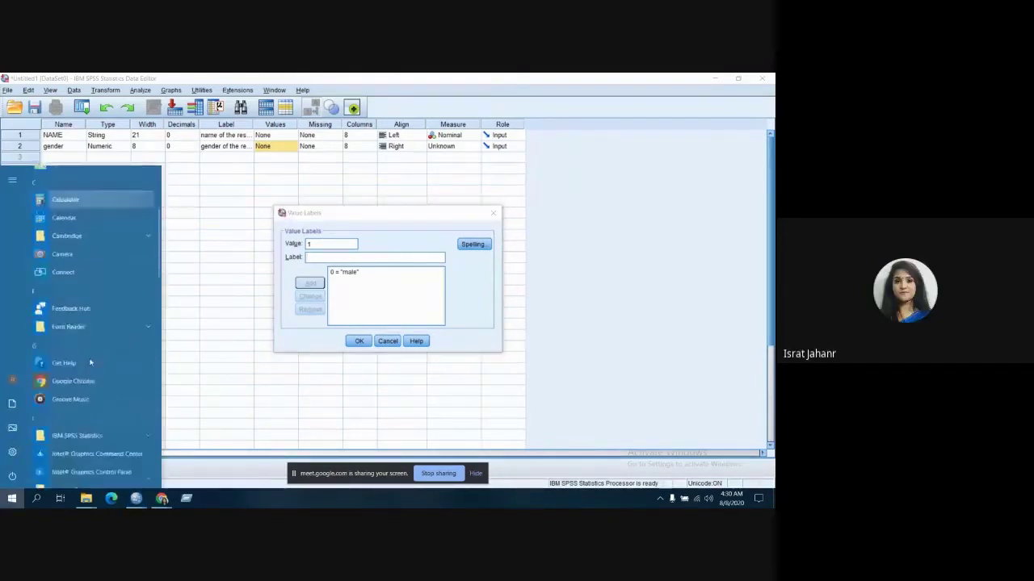
scroll(91, 363, "down", 2)
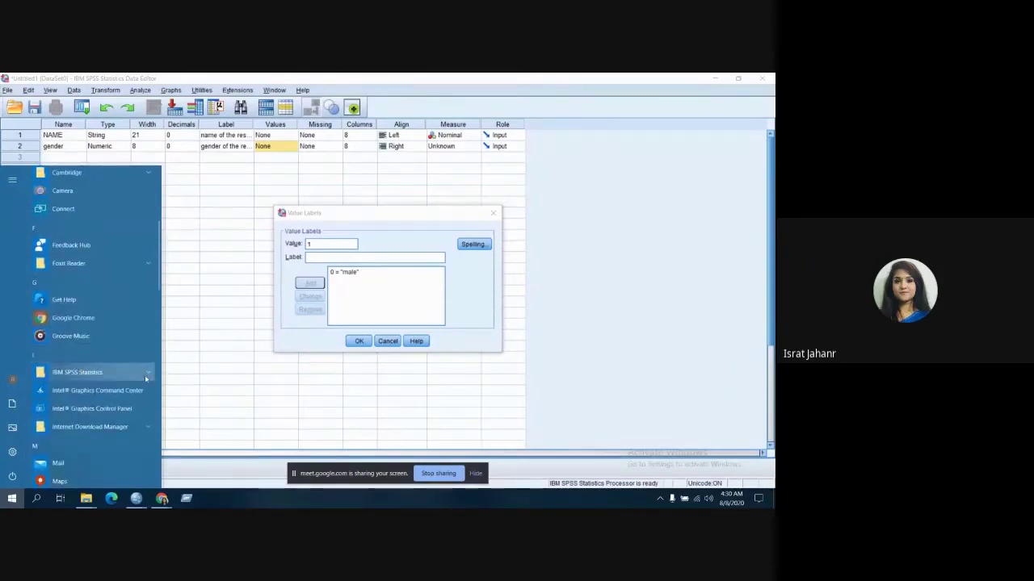
left_click(147, 375)
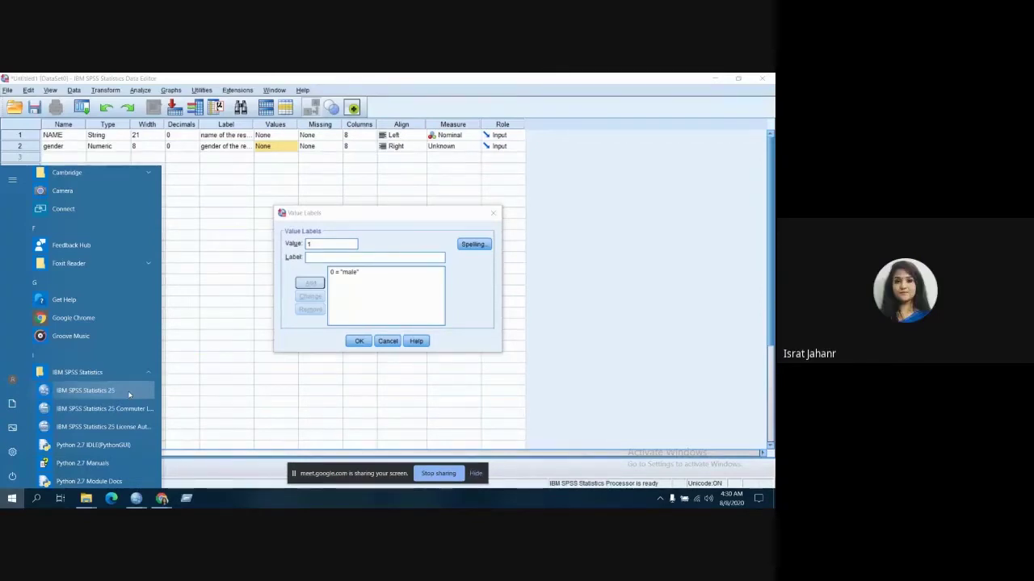
left_click(192, 378)
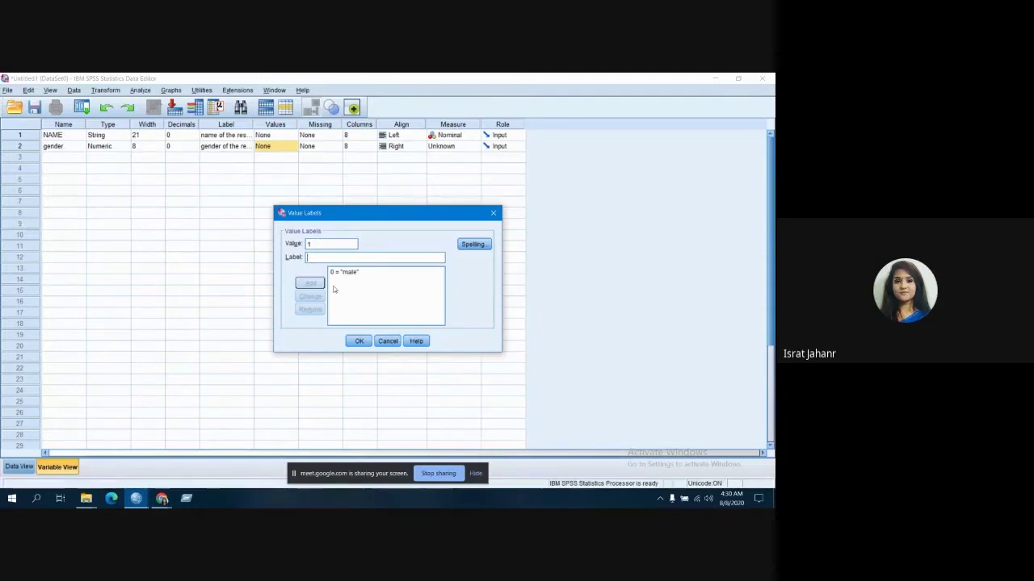
Add "Female" as the label for value 1 and accept the gender variable's value labels
type("2")
key("BackSpace")
type("Female")
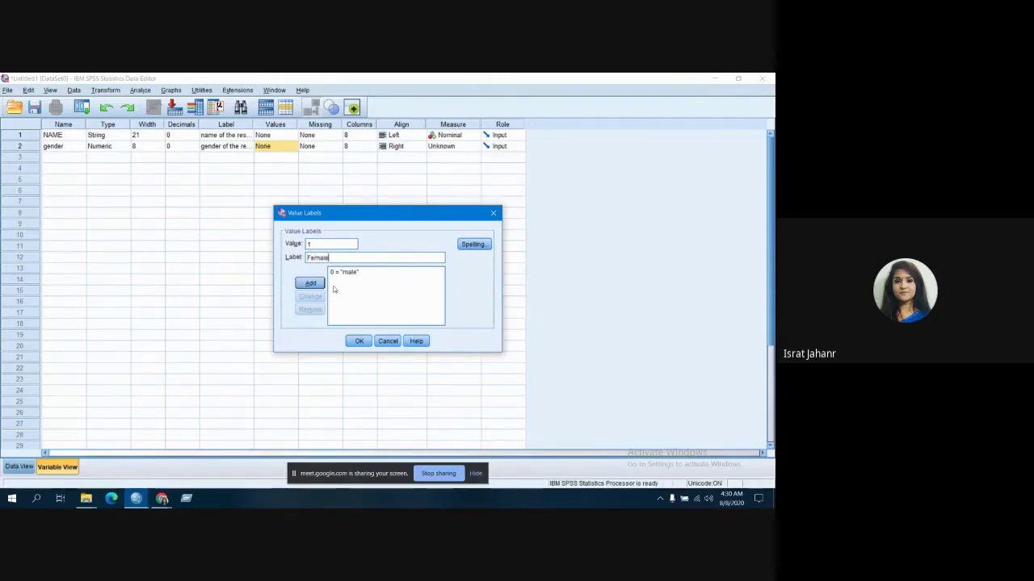
left_click(309, 284)
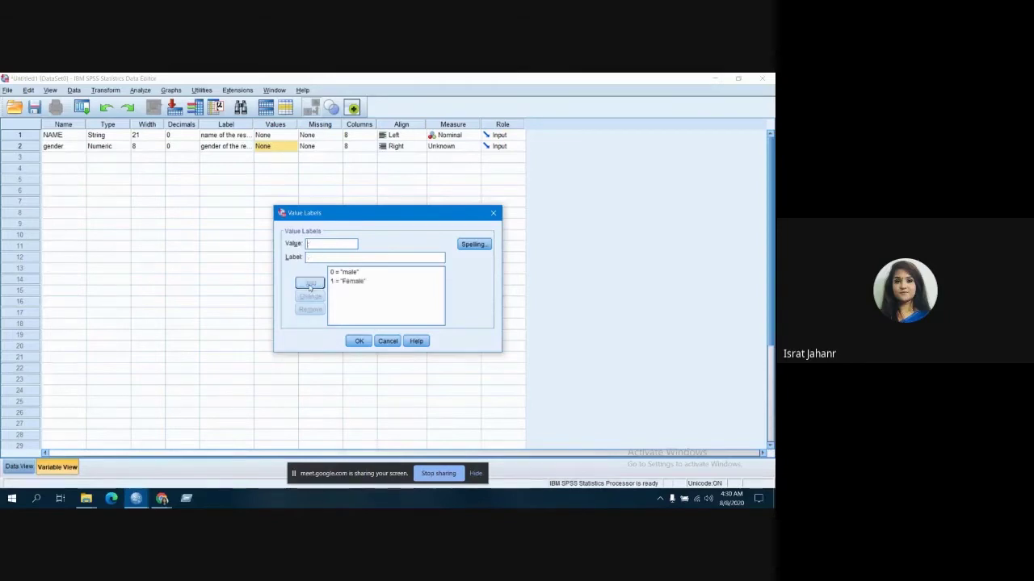
left_click(358, 340)
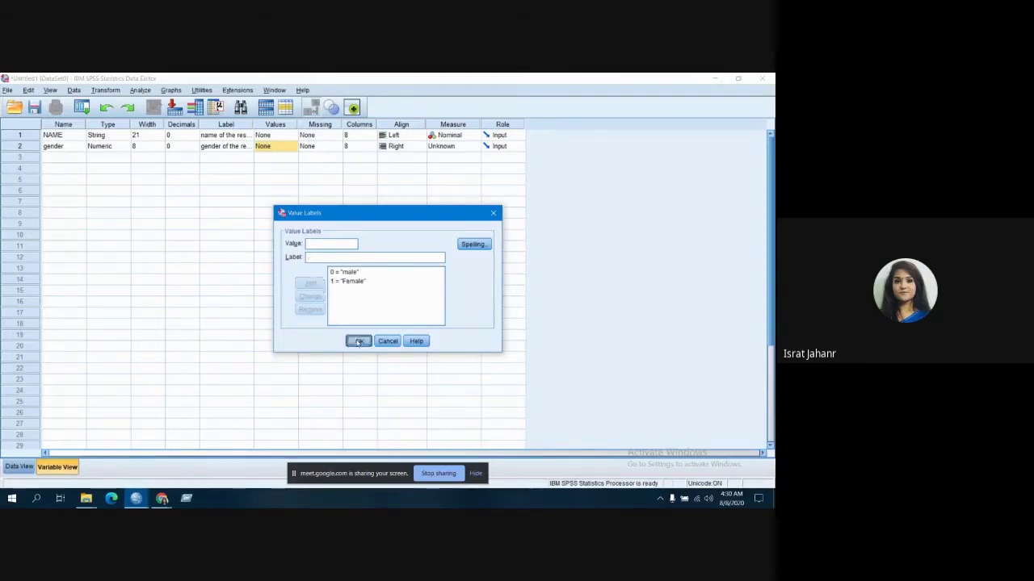
Set the measurement level of the gender variable to Nominal
left_click(475, 147)
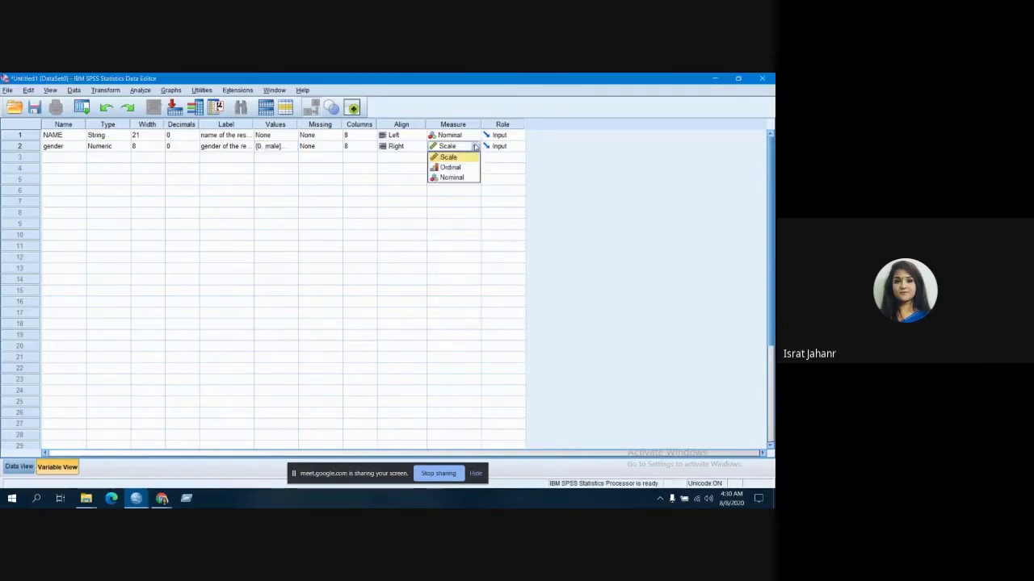
left_click(454, 176)
left_click(454, 170)
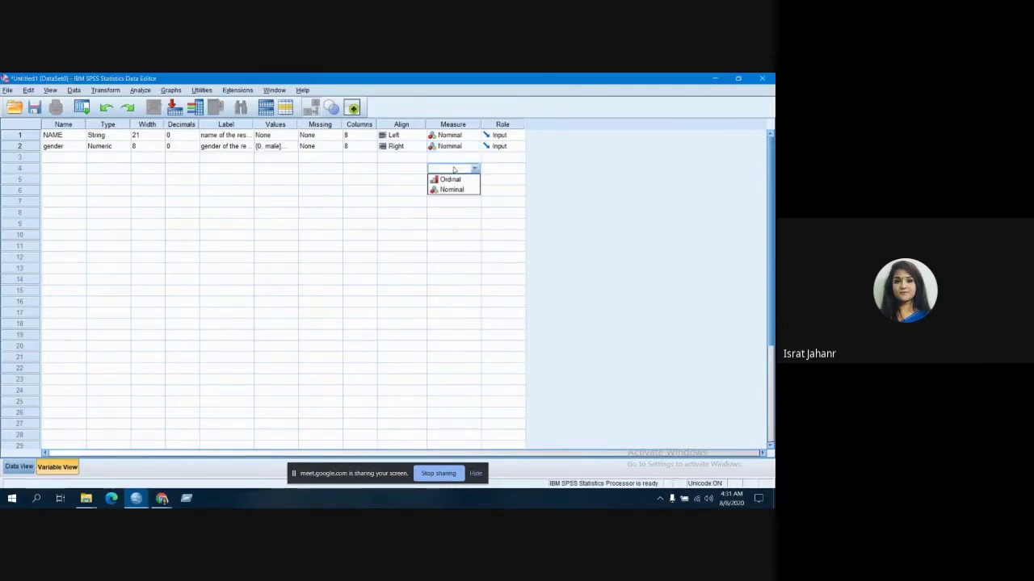
Enter maritial_status as the name of the third variable
left_click(80, 159)
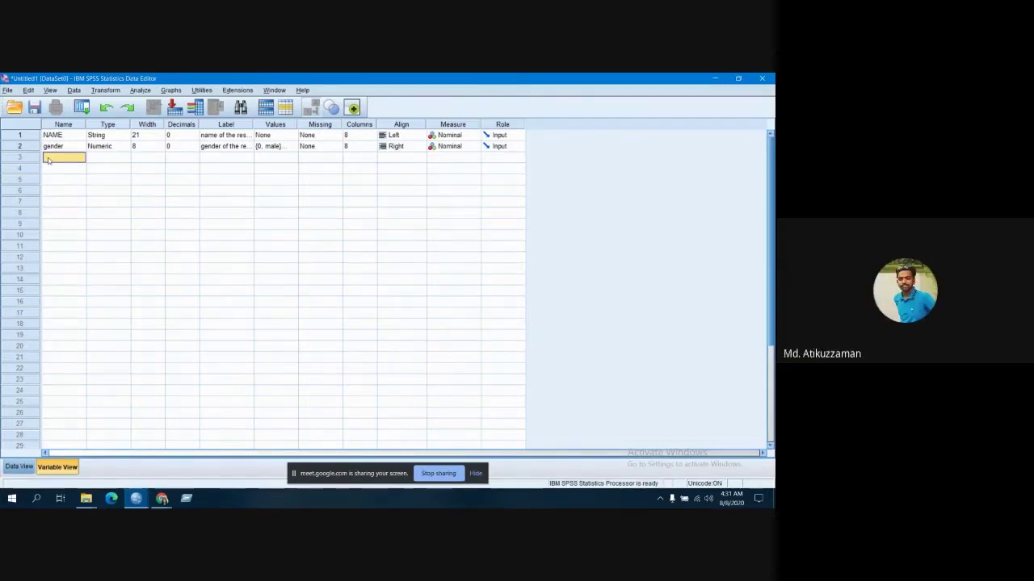
type("m")
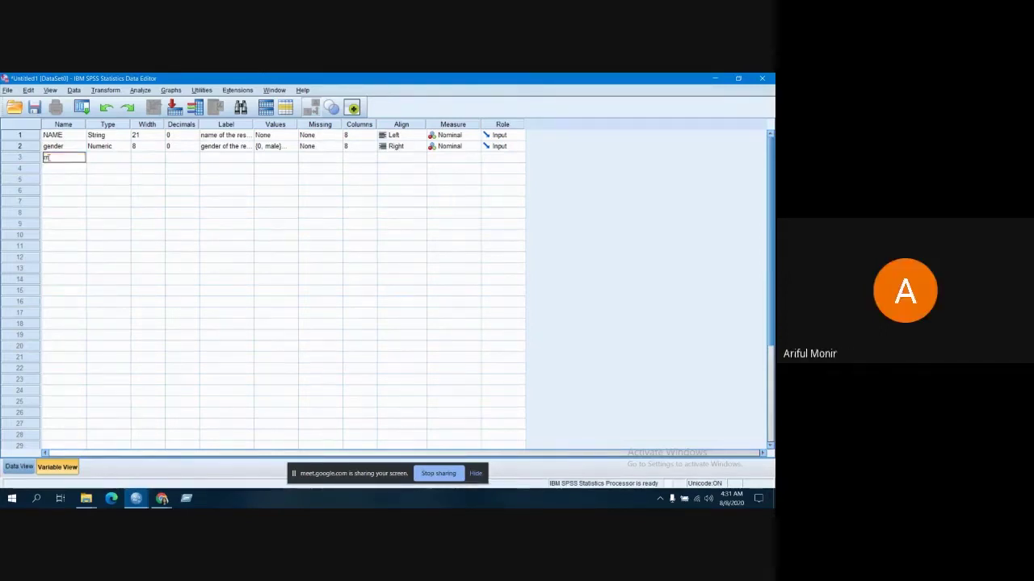
type("arit")
type("aal_status")
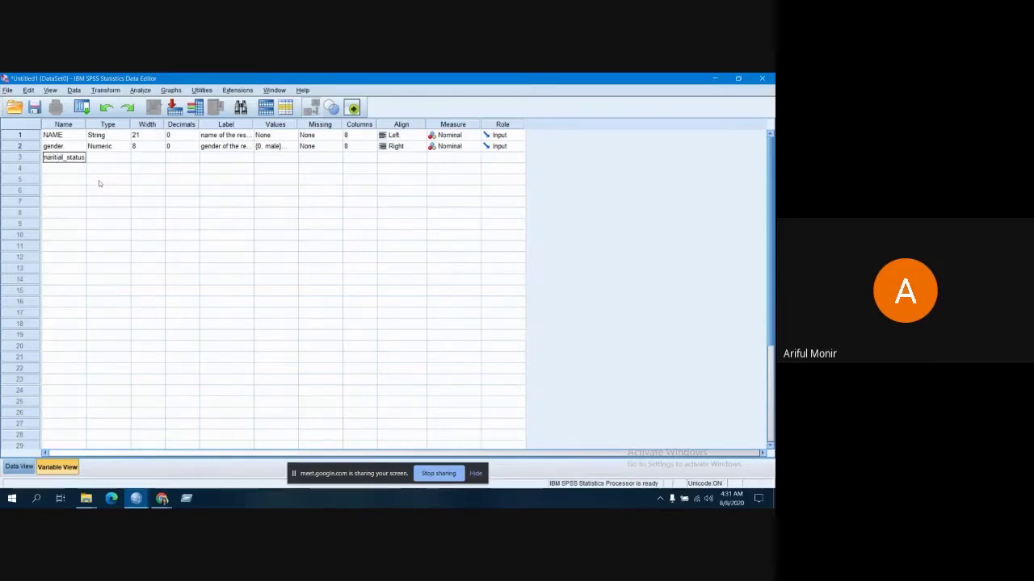
left_click(102, 157)
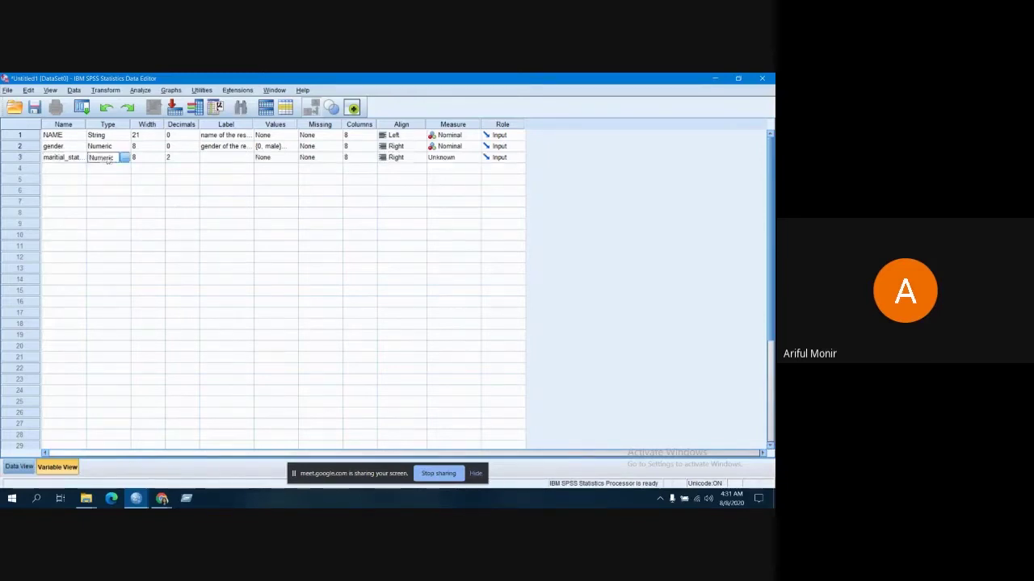
Change the third variable's name to martial_status
left_click(65, 159)
key("BackSpace")
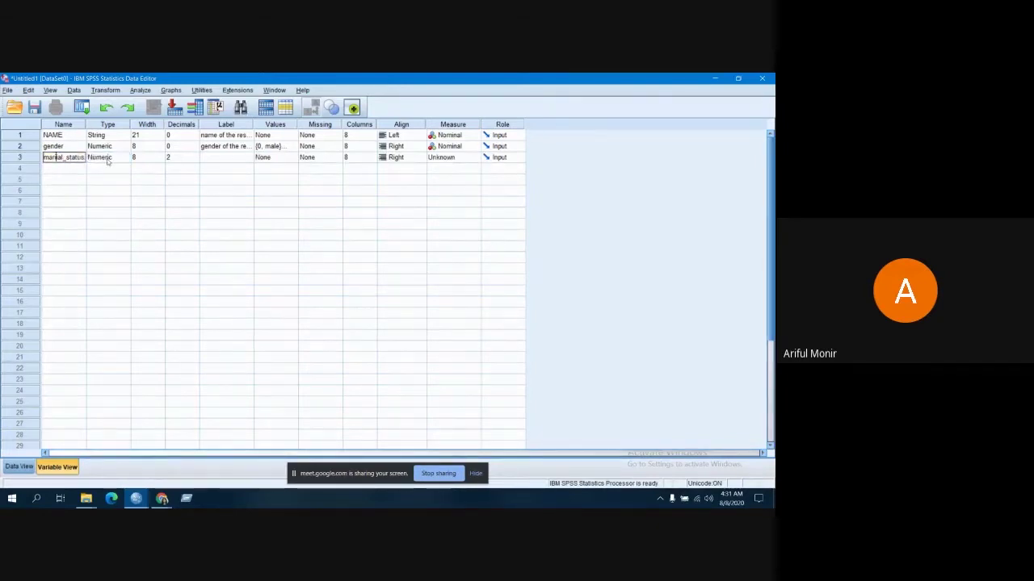
key("BackSpace")
type("t")
left_click(101, 169)
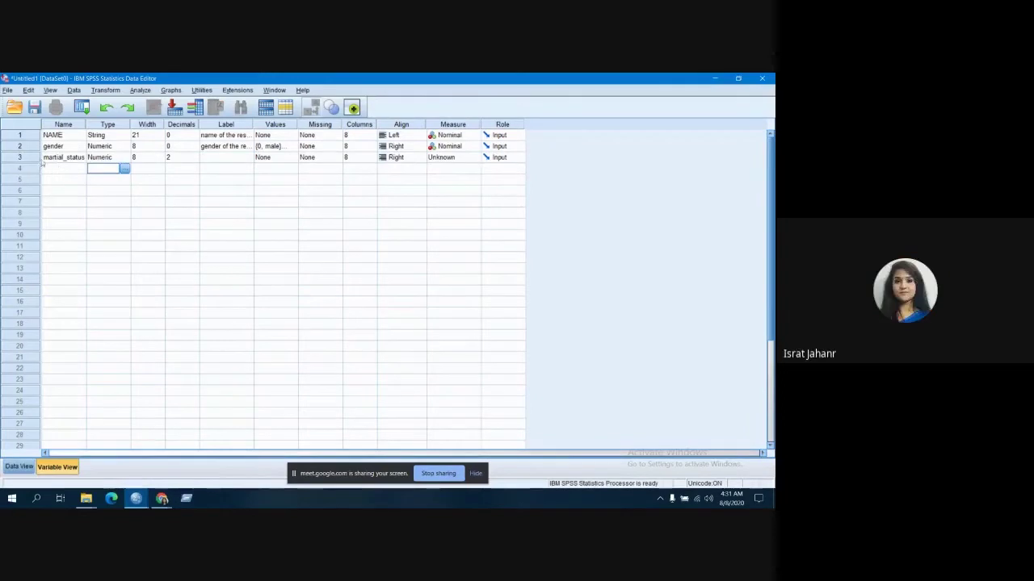
Correct the spelling of the third variable's name to marital_status
double_click(60, 159)
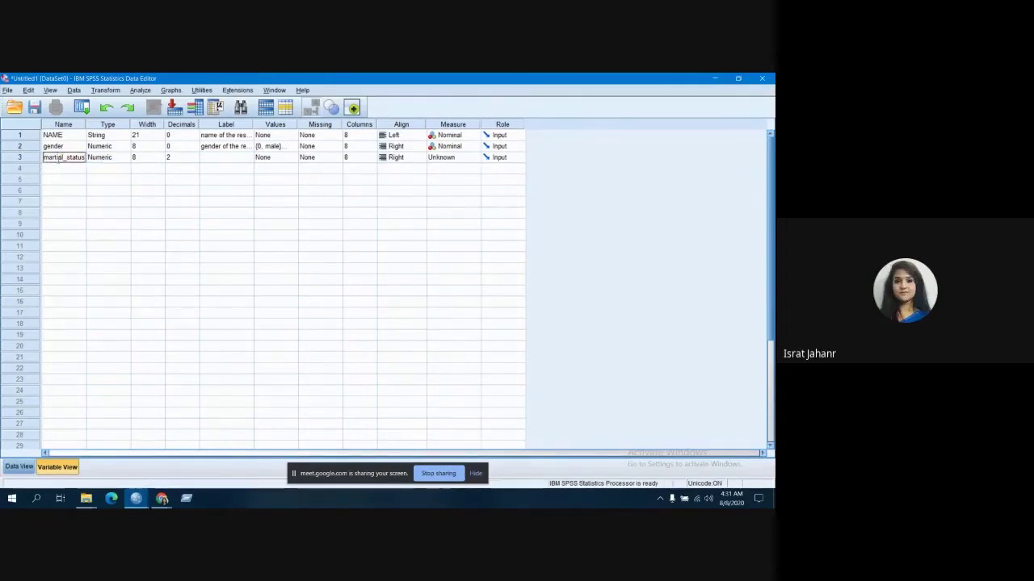
key("BackSpace")
key("BackSpace")
key("BackSpace")
key("BackSpace")
type("arit")
key("BackSpace")
key("BackSpace")
key("BackSpace")
key("BackSpace")
key("BackSpace")
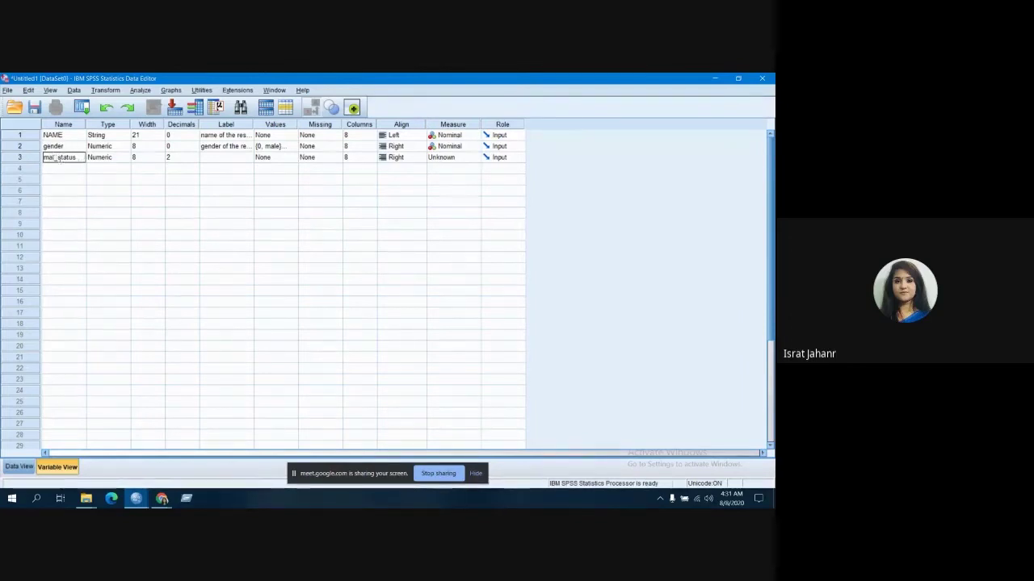
type("l")
key("BackSpace")
key("BackSpace")
type("arit")
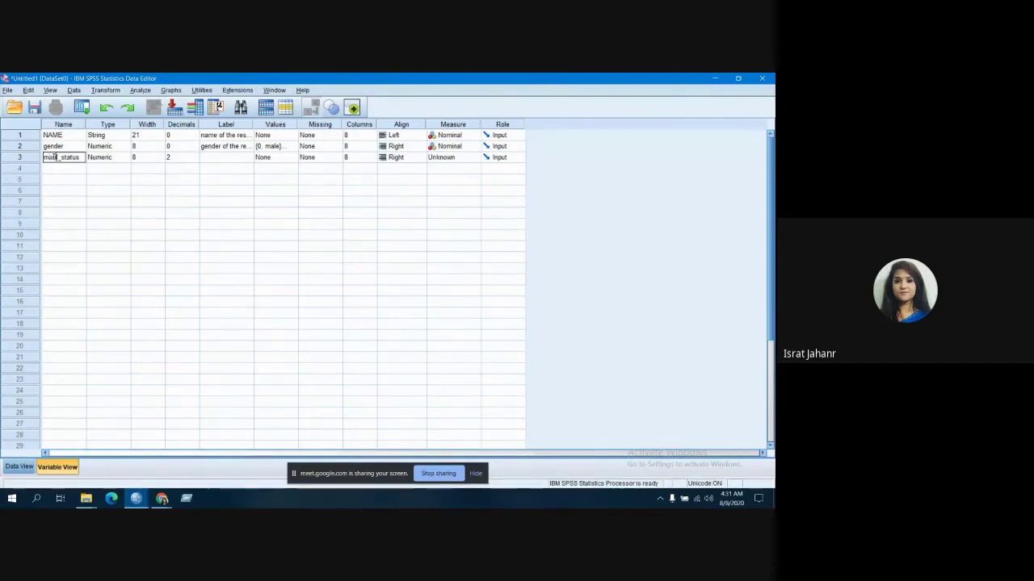
type("al")
Label the marital_status variable "marital status of the respondent"
left_click(224, 158)
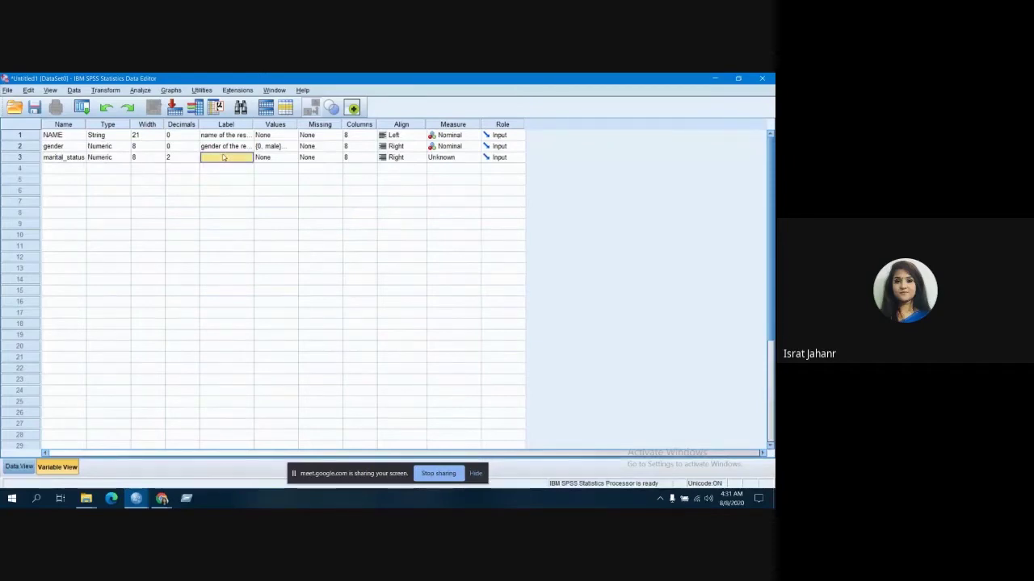
type("ma")
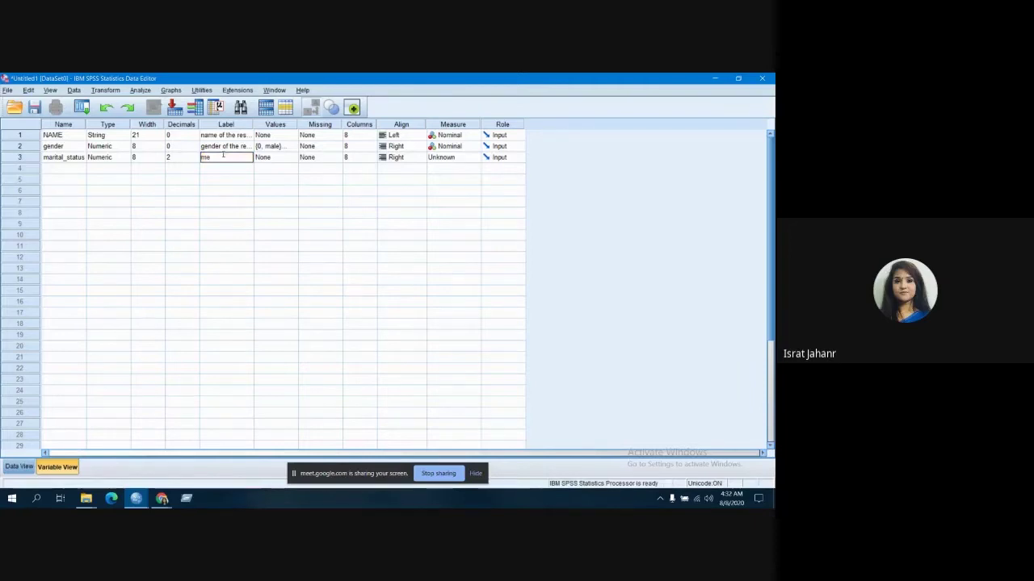
key("BackSpace")
type("ar")
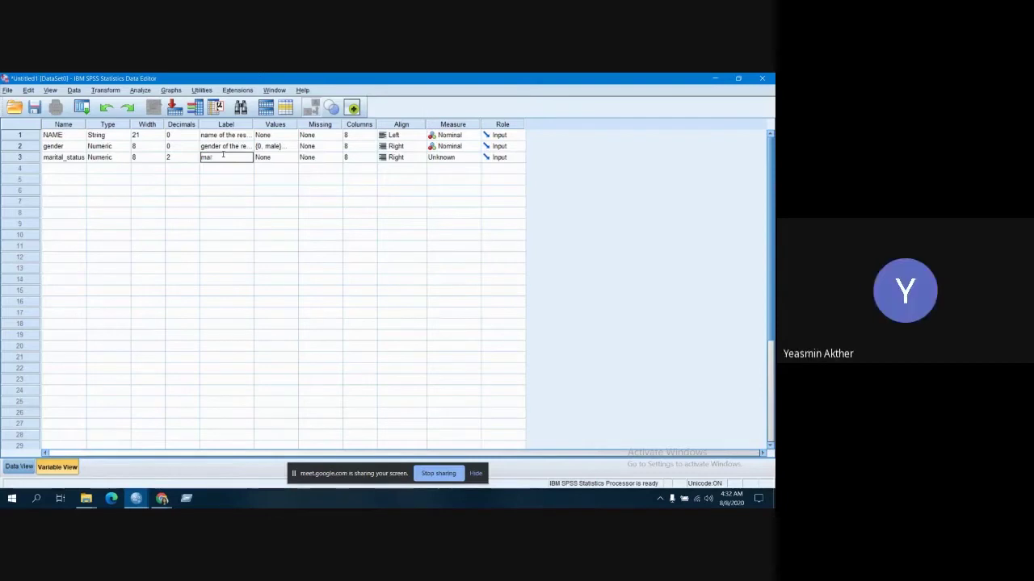
type("ital")
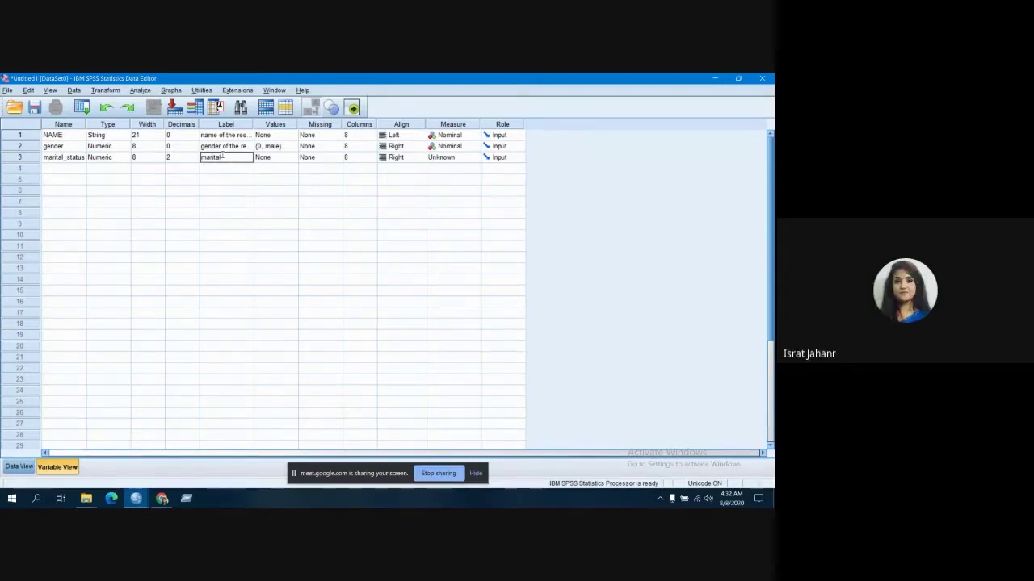
type("-")
type("statu")
type("s o")
type("f the resp")
type("ondent")
Add the value label 0 = "married" to the marital_status variable
left_click(290, 158)
left_click(290, 158)
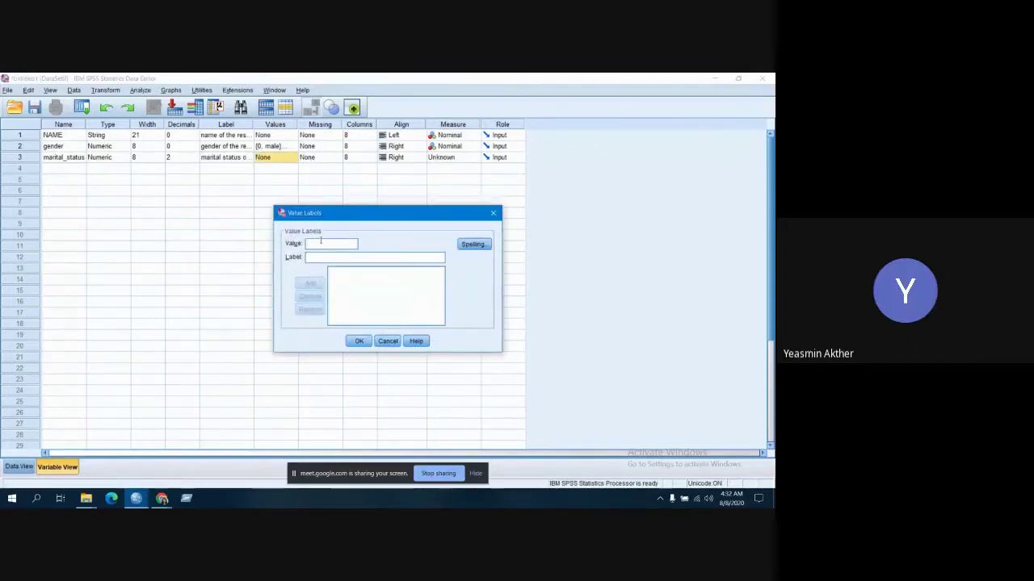
type("0")
left_click(323, 257)
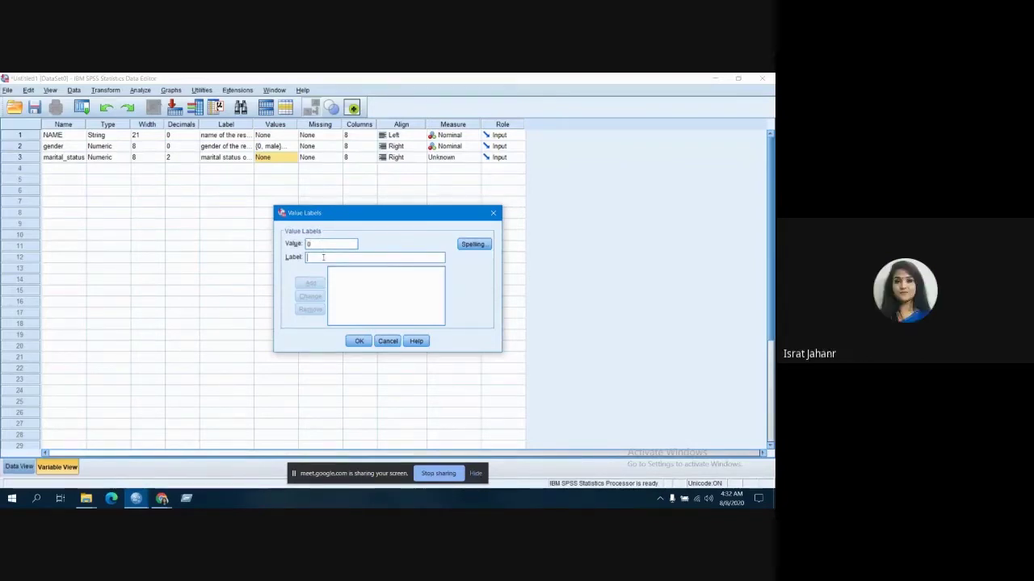
type("married")
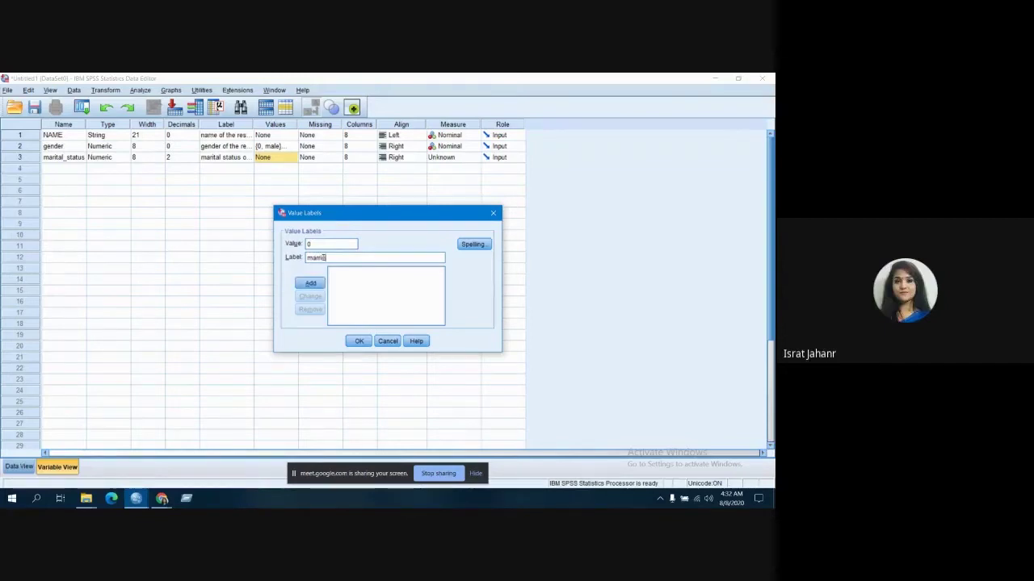
left_click(311, 284)
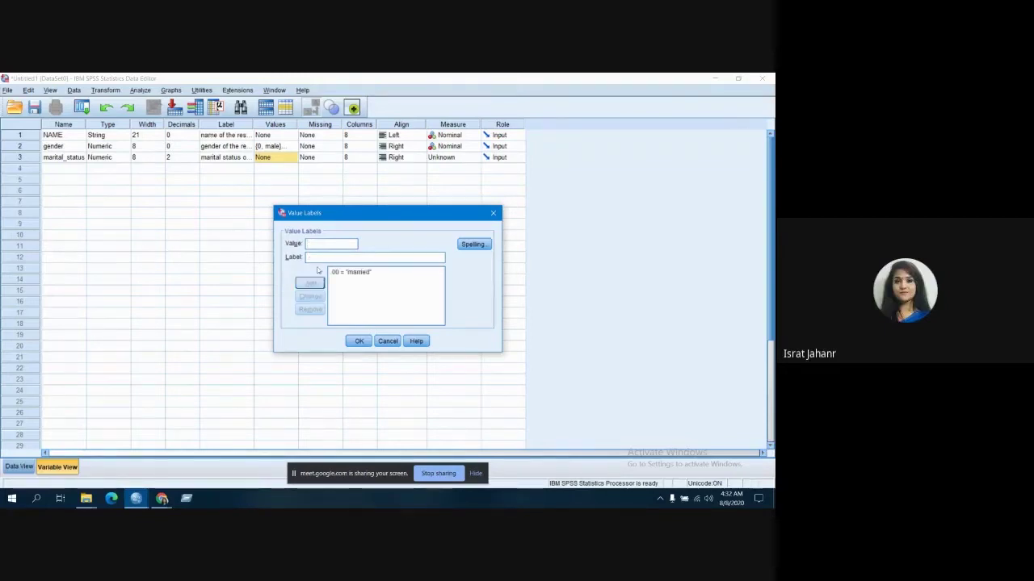
Try re-entering 0 as the value for "married", and remove that value label from the list
type("1")
left_click(319, 258)
left_click(336, 273)
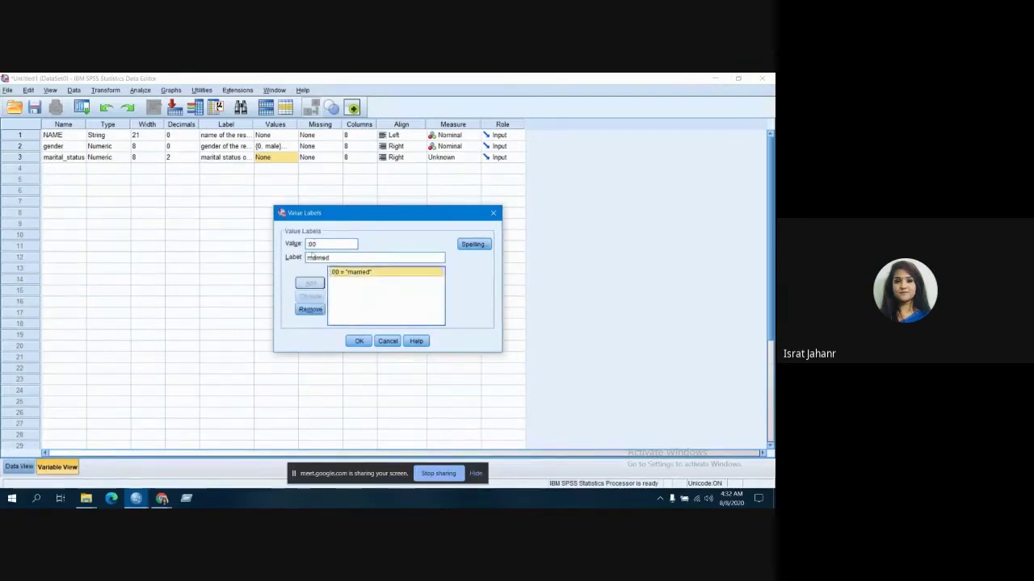
left_click(317, 243)
key("BackSpace")
key("BackSpace")
key("BackSpace")
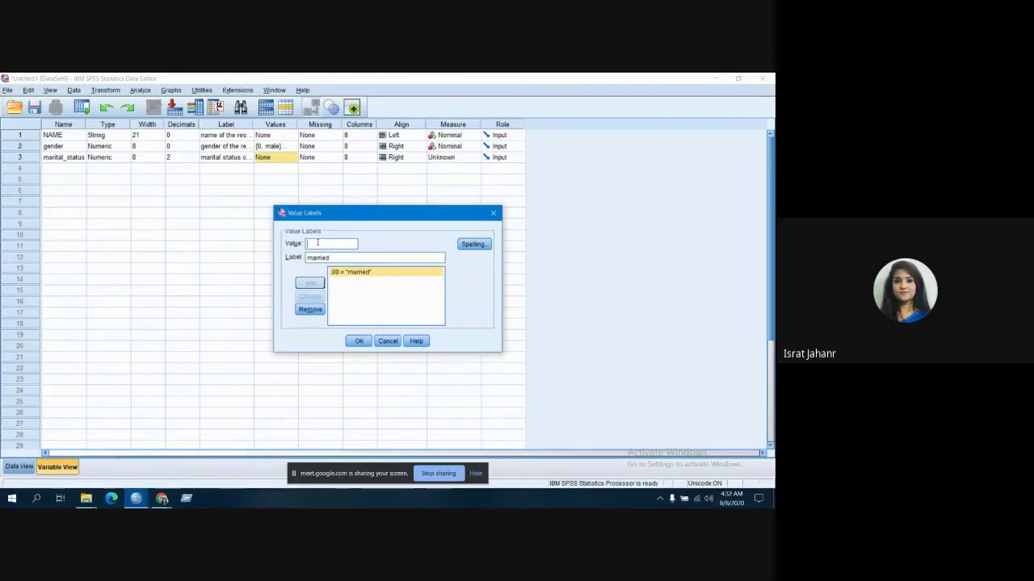
type("1")
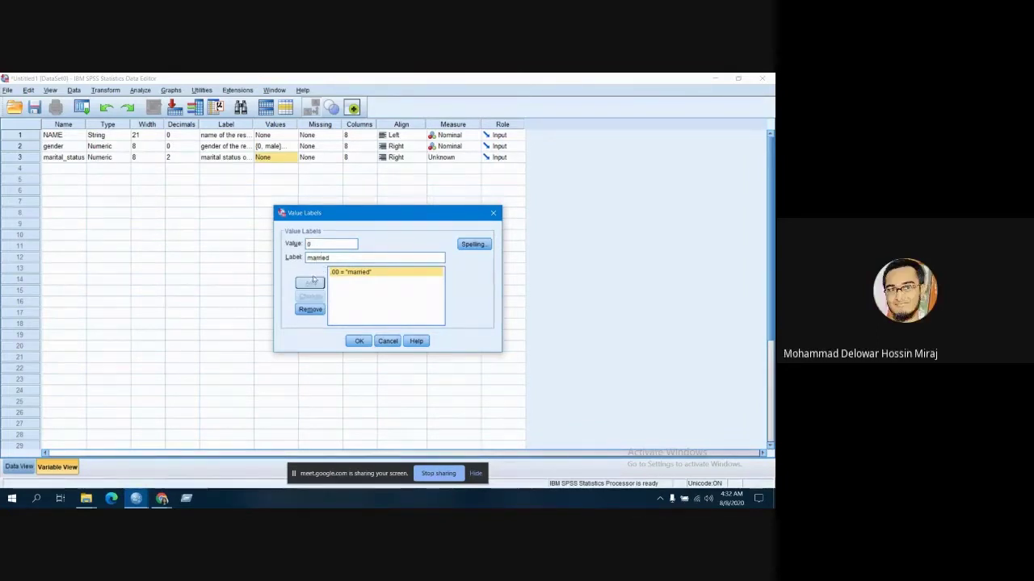
left_click(333, 274)
left_click(310, 309)
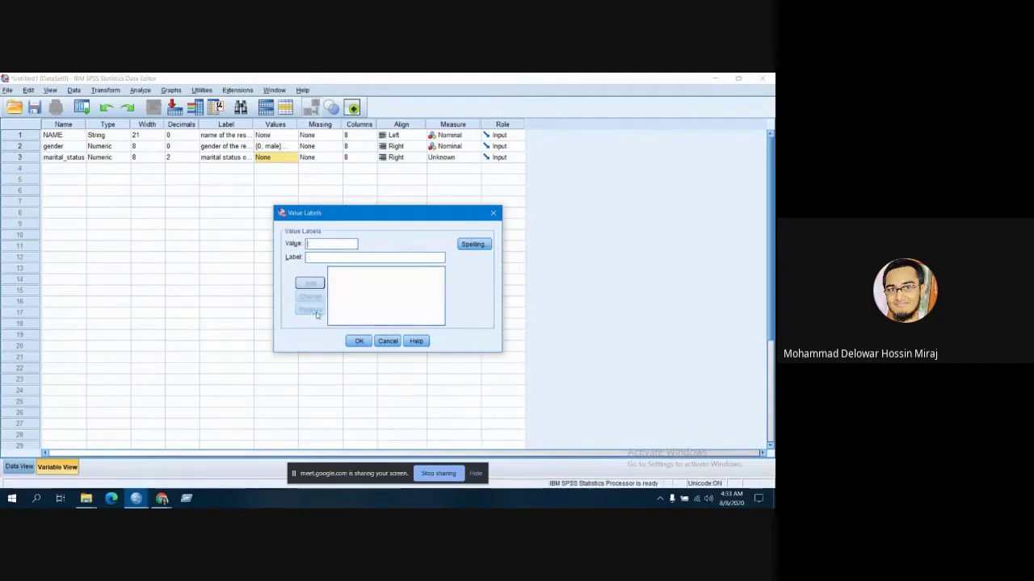
Add the value label 0 = "married" to the emptied list again
type("0")
left_click(318, 256)
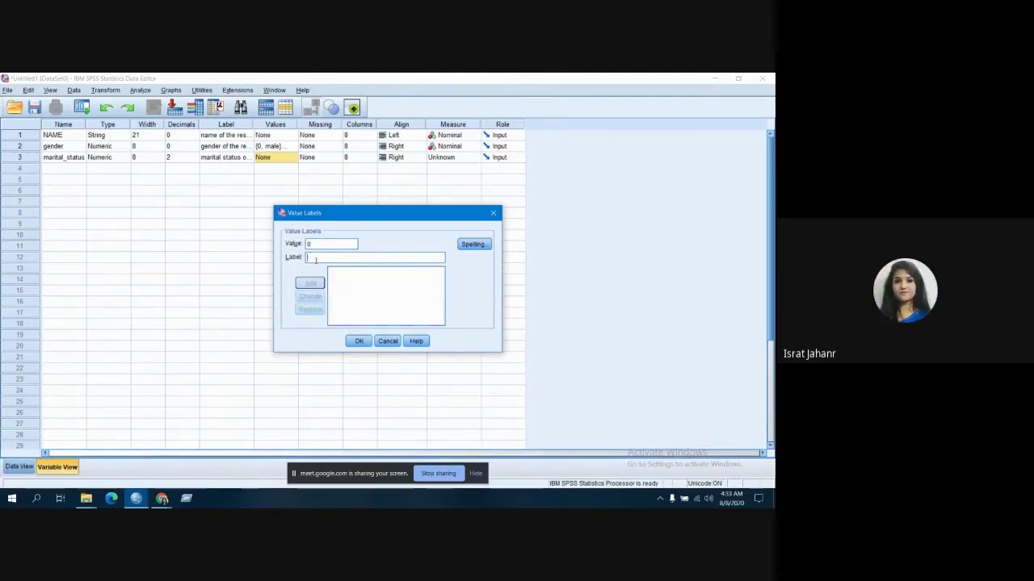
type("married")
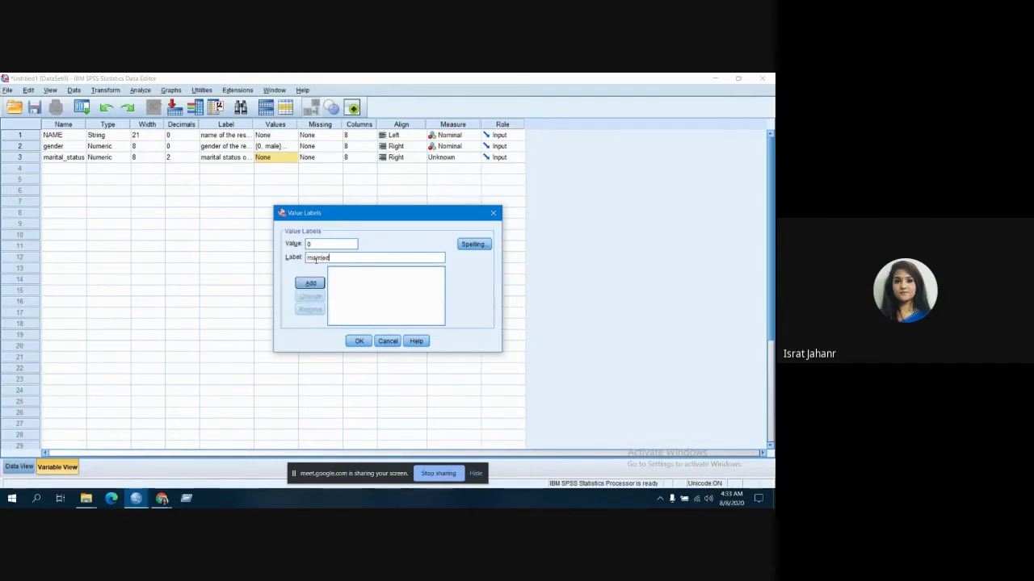
left_click(312, 284)
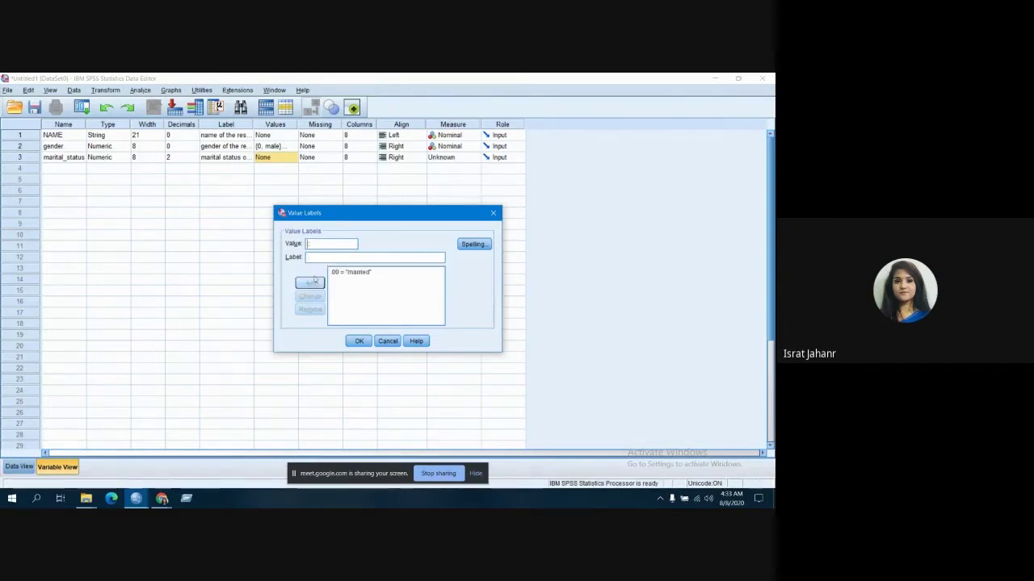
Apply the value labels and set the decimals of marital_status to 0
left_click(359, 340)
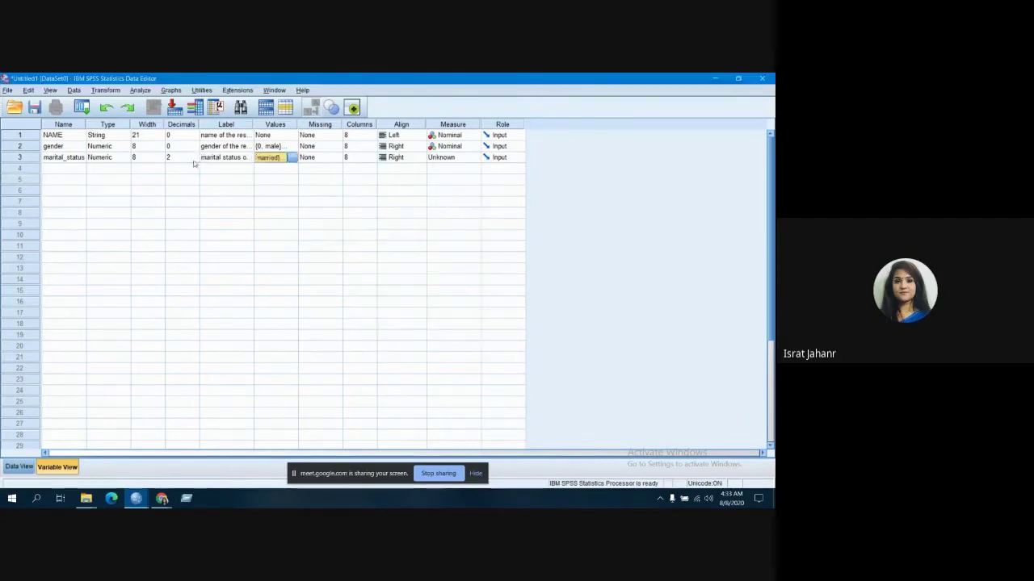
left_click(193, 157)
left_click(194, 160)
left_click(194, 160)
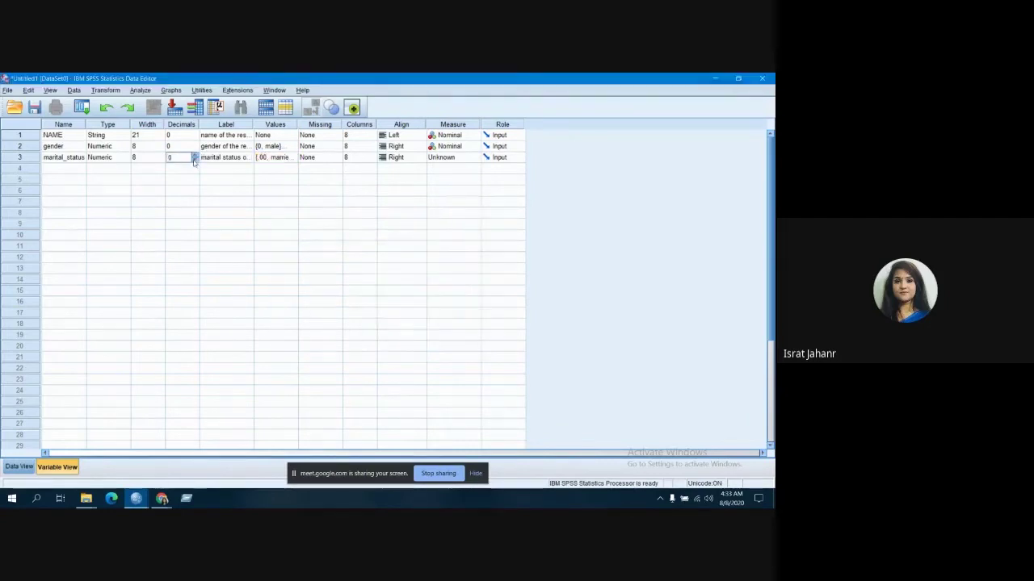
Reopen the value labels of marital_status and add 1 = "unmarried"
left_click(287, 158)
left_click(289, 159)
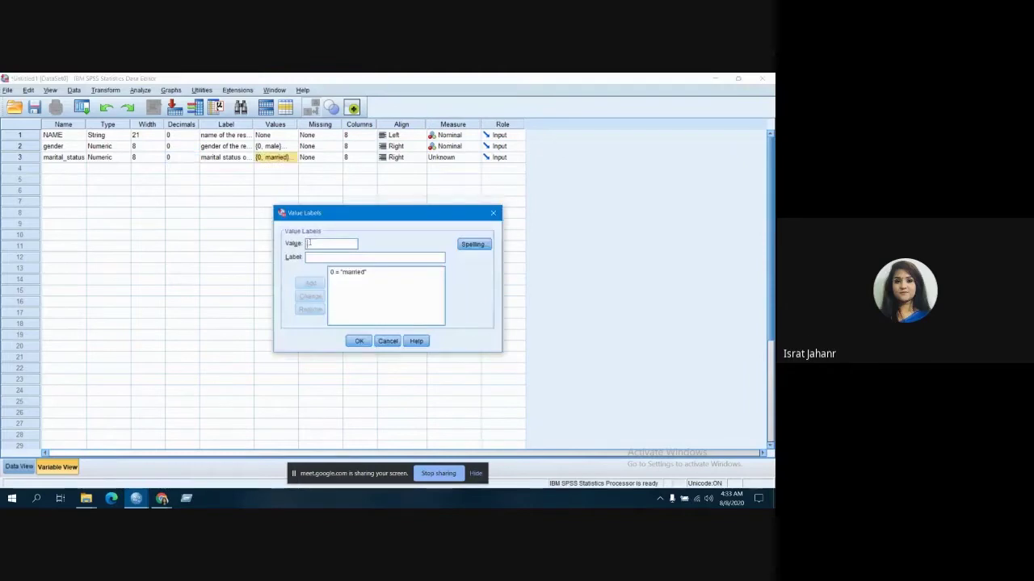
type("1")
left_click(312, 257)
type("unmarr")
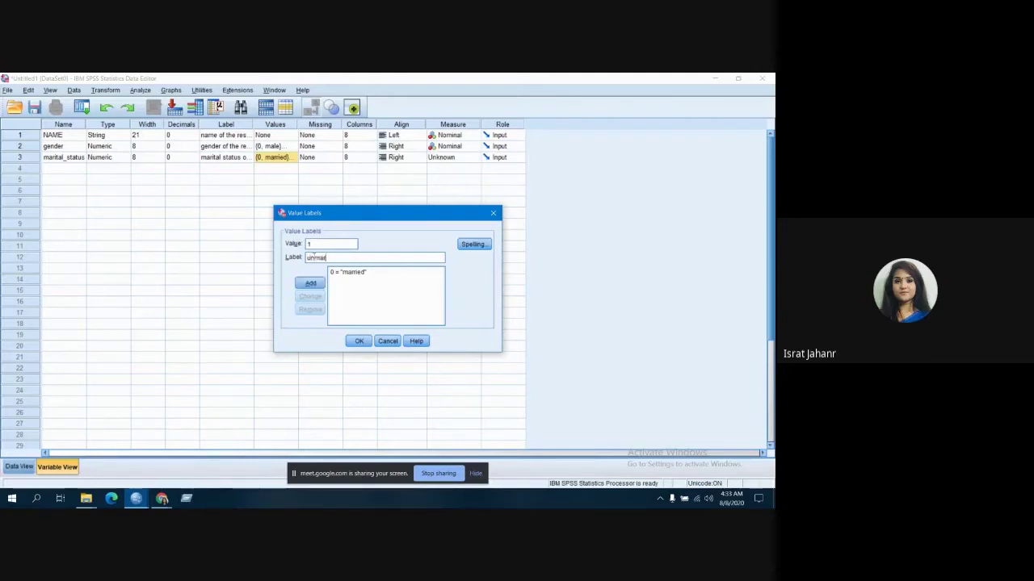
type("ied")
left_click(310, 283)
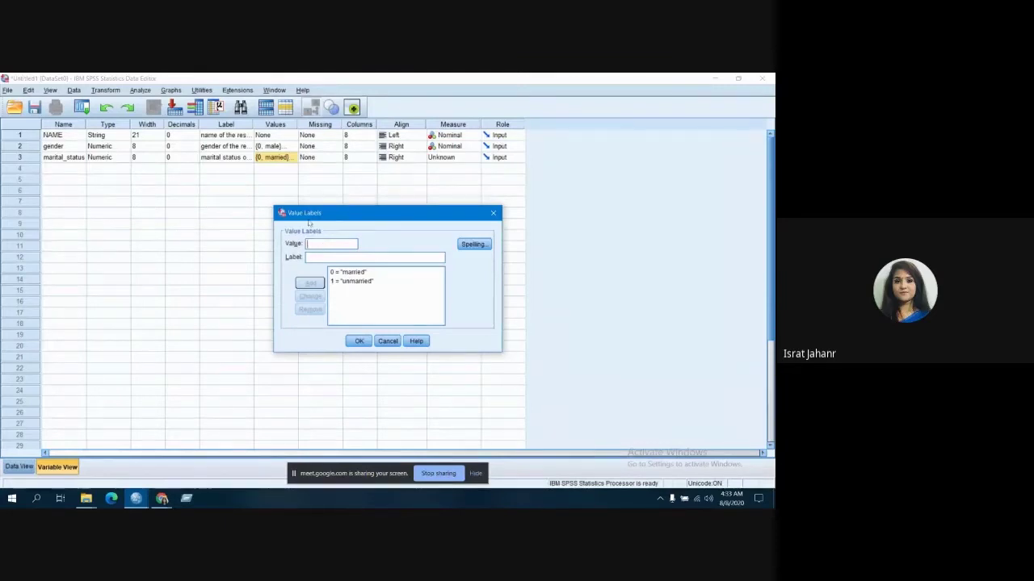
Add the value label 2 = "separated" and apply the marital_status value labels
type("2")
left_click(320, 256)
type("separate")
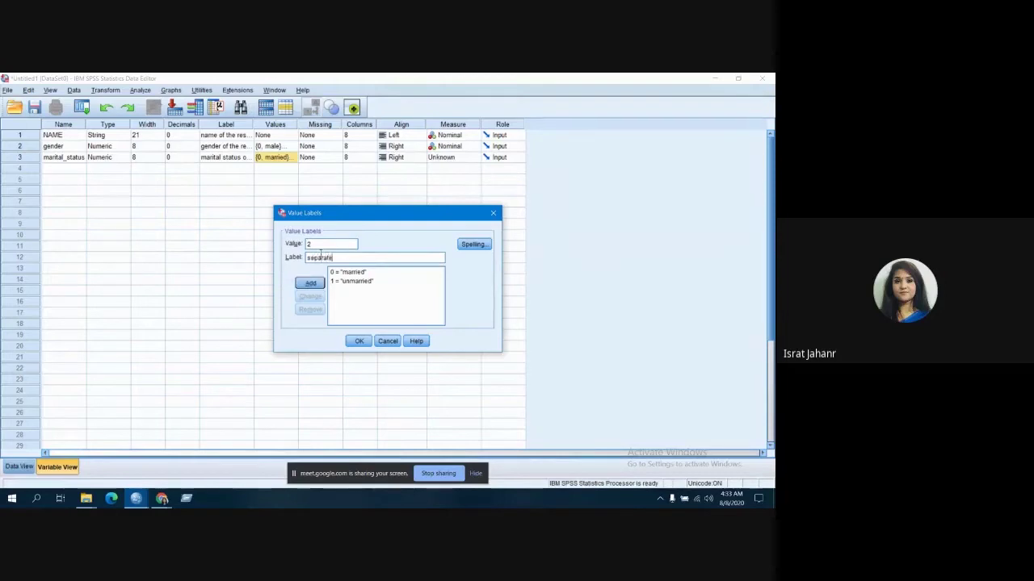
type("d")
left_click(310, 282)
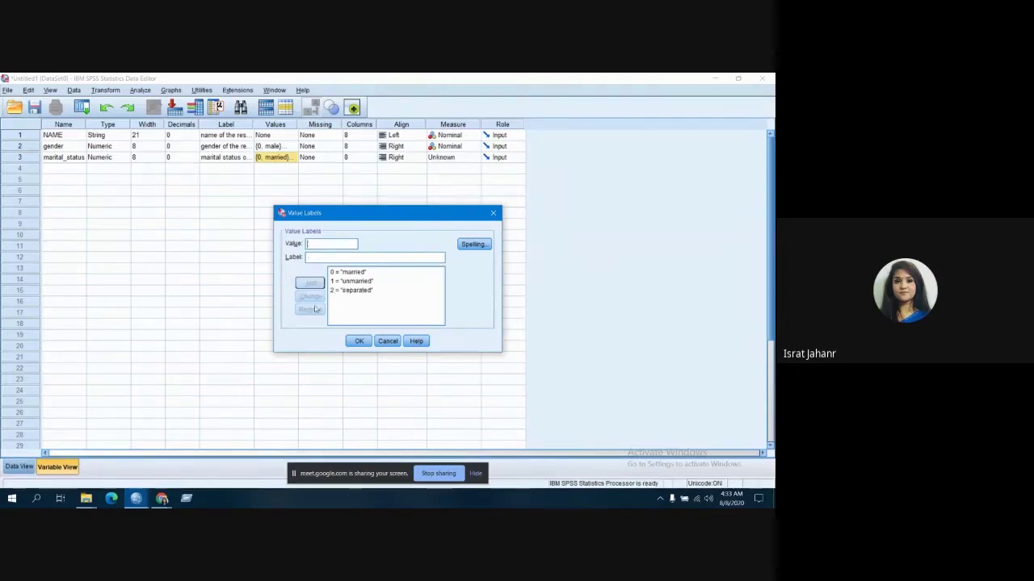
left_click(360, 341)
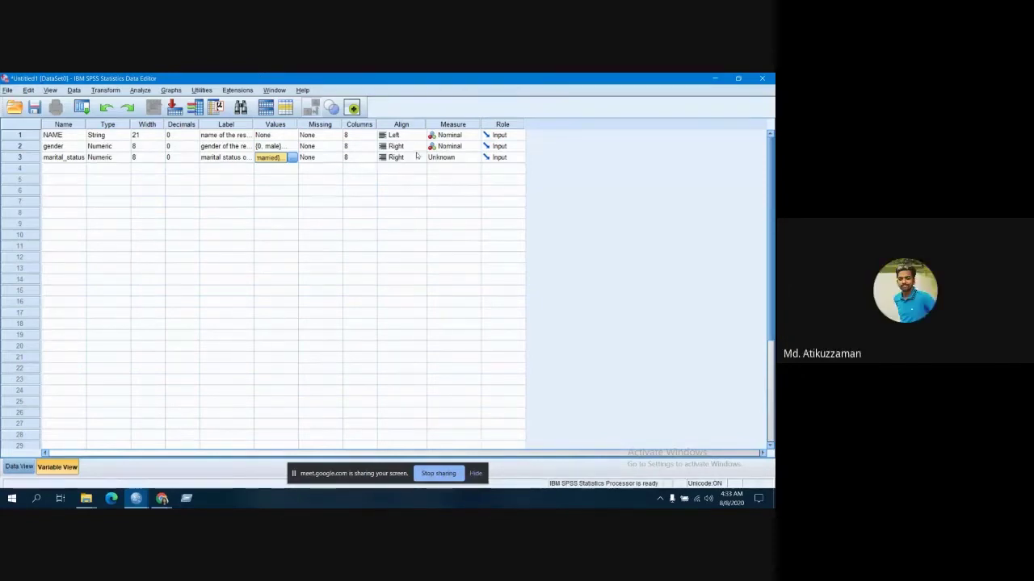
Set the measurement level of marital_status to Nominal
left_click(460, 157)
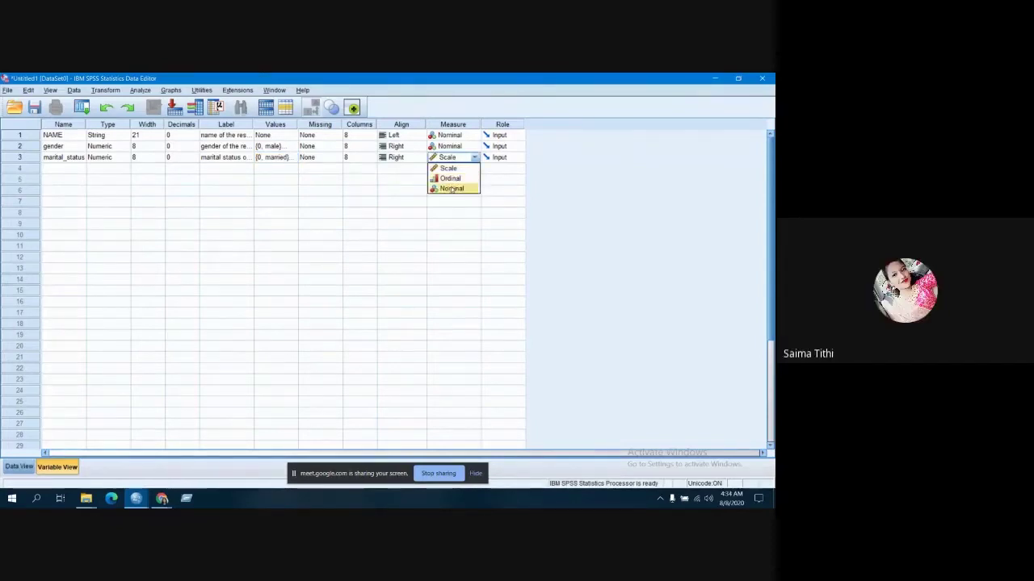
left_click(451, 188)
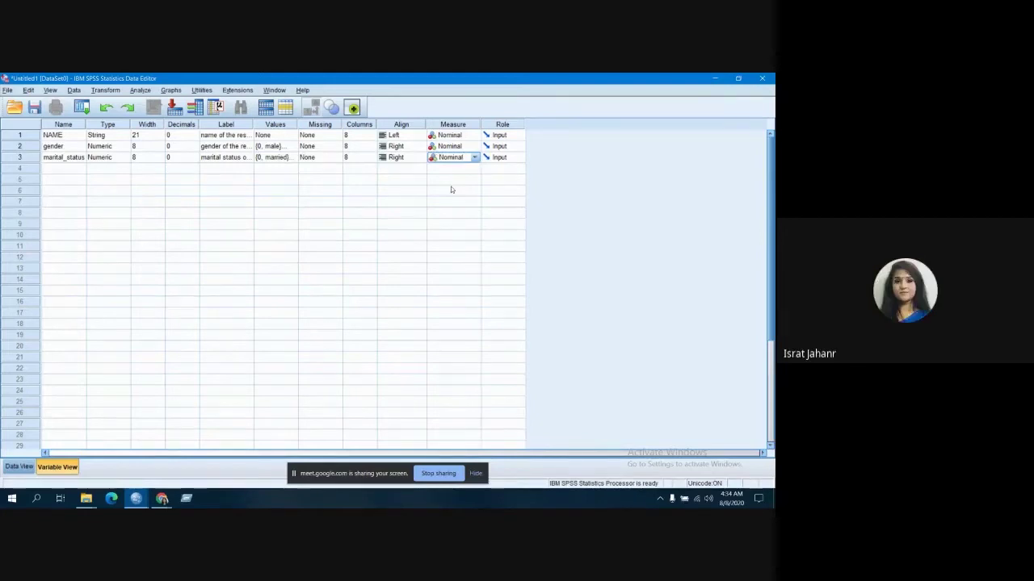
left_click(257, 206)
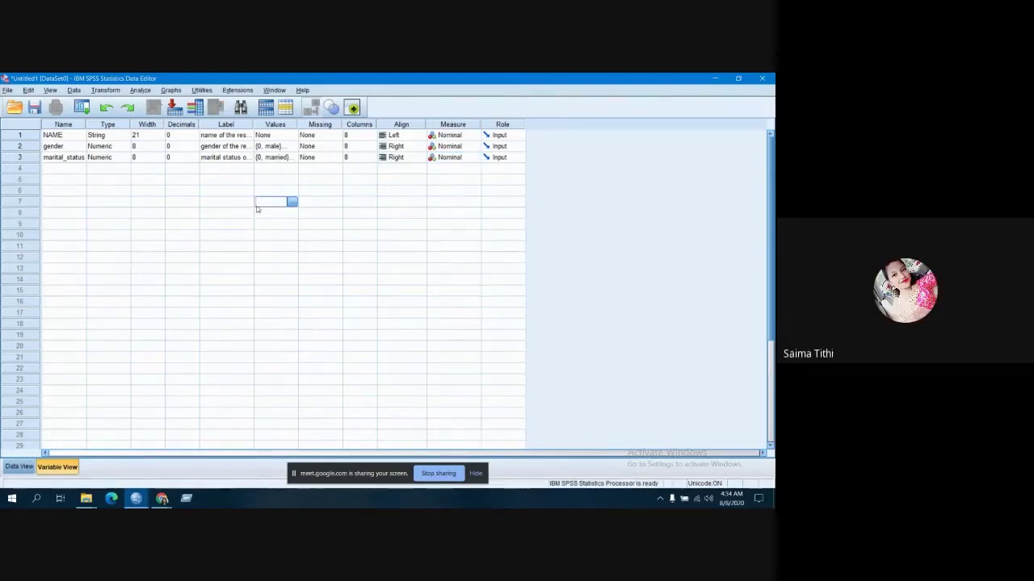
left_click(239, 180)
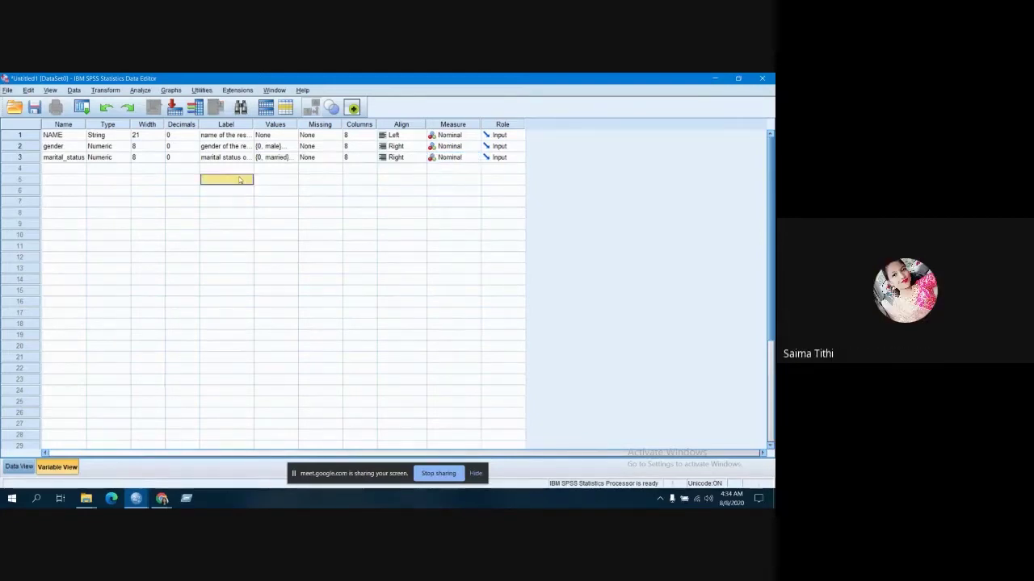
left_click(239, 168)
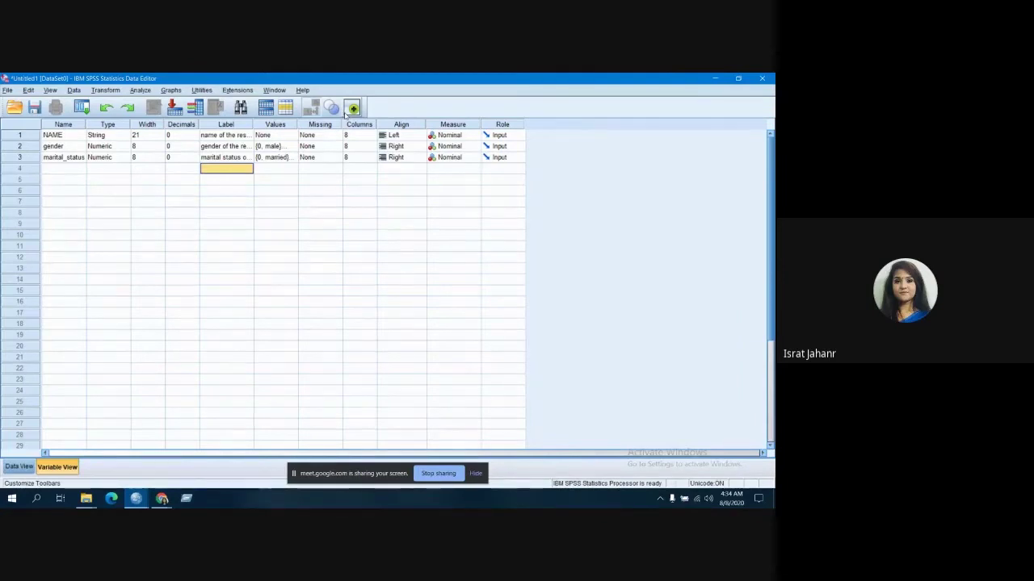
left_click(472, 135)
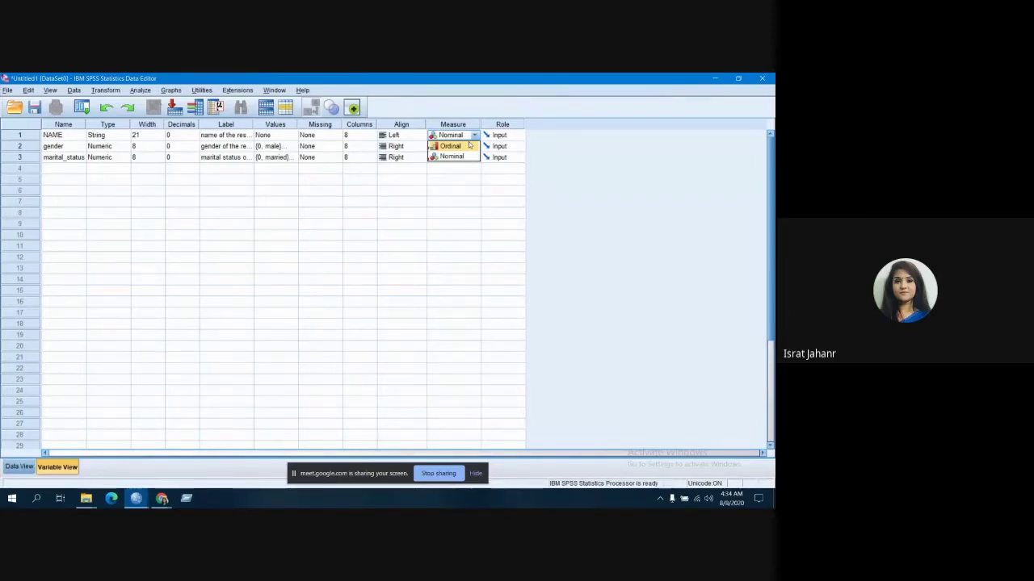
left_click(407, 139)
left_click(397, 146)
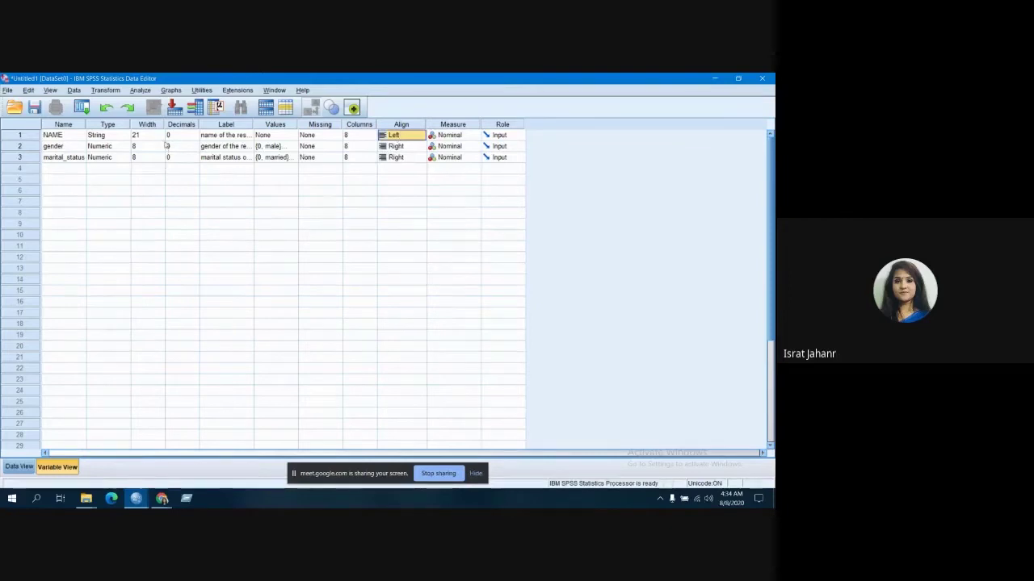
left_click(142, 135)
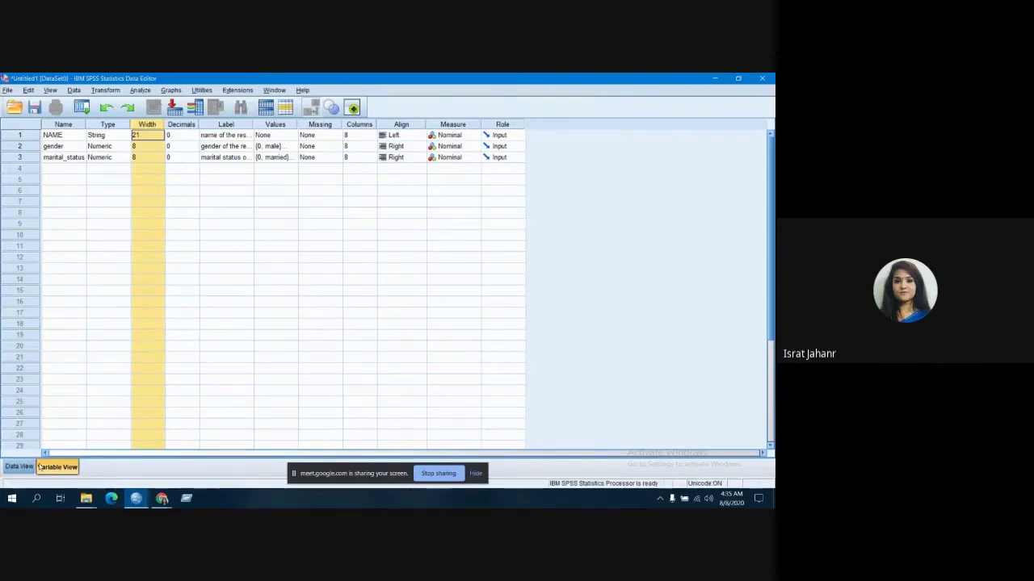
Create a fourth variable named residence_type in the next empty row
left_click(63, 167)
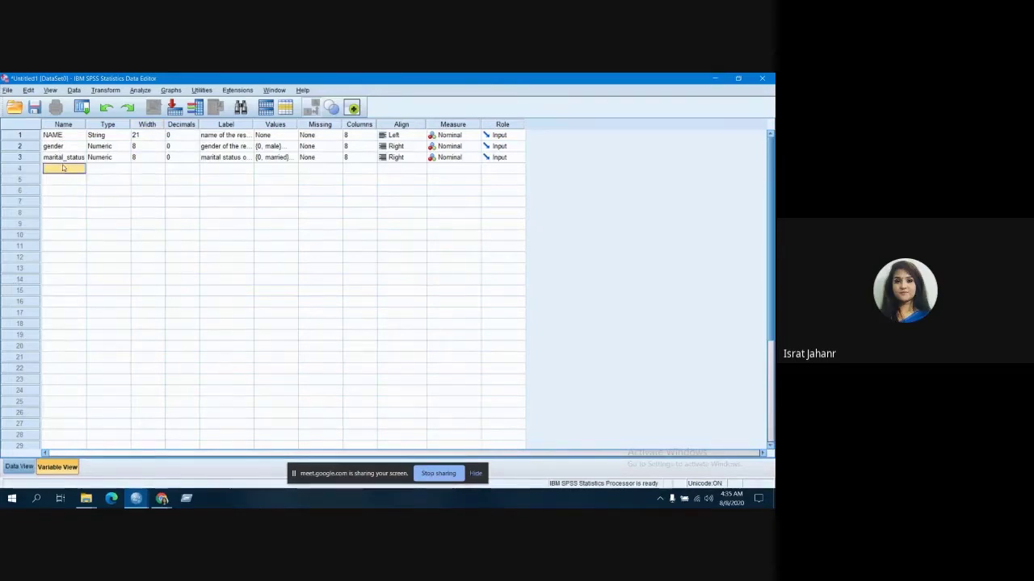
double_click(63, 167)
type("residence_ty")
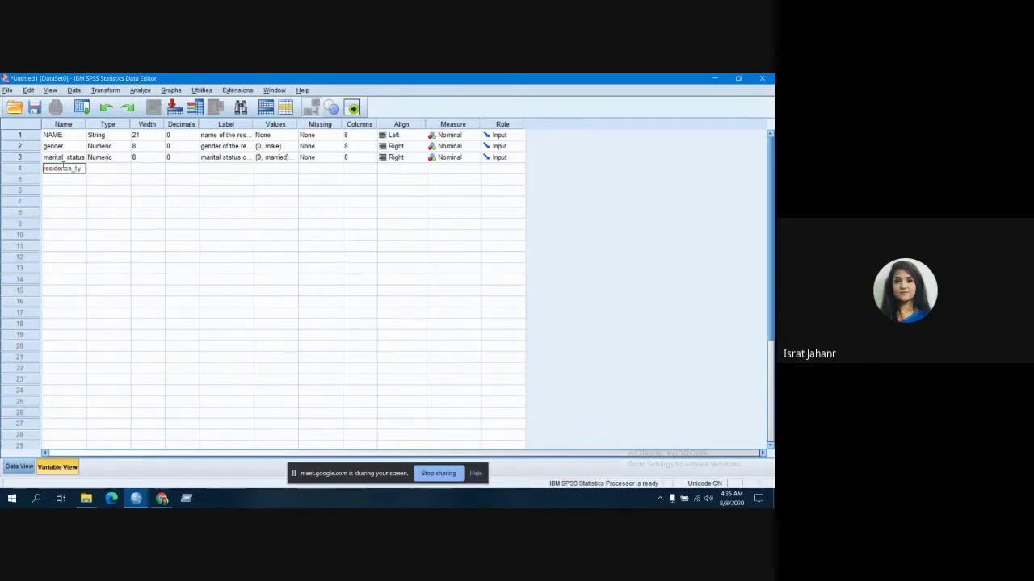
type("pe")
left_click(96, 170)
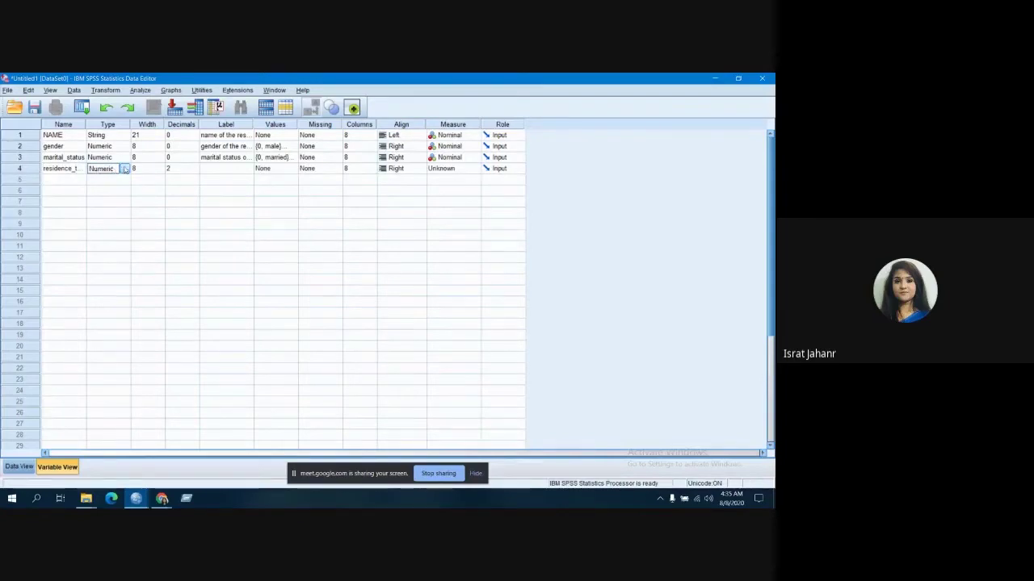
Set the decimals of the residence_type variable to 0
left_click(184, 169)
left_click(193, 171)
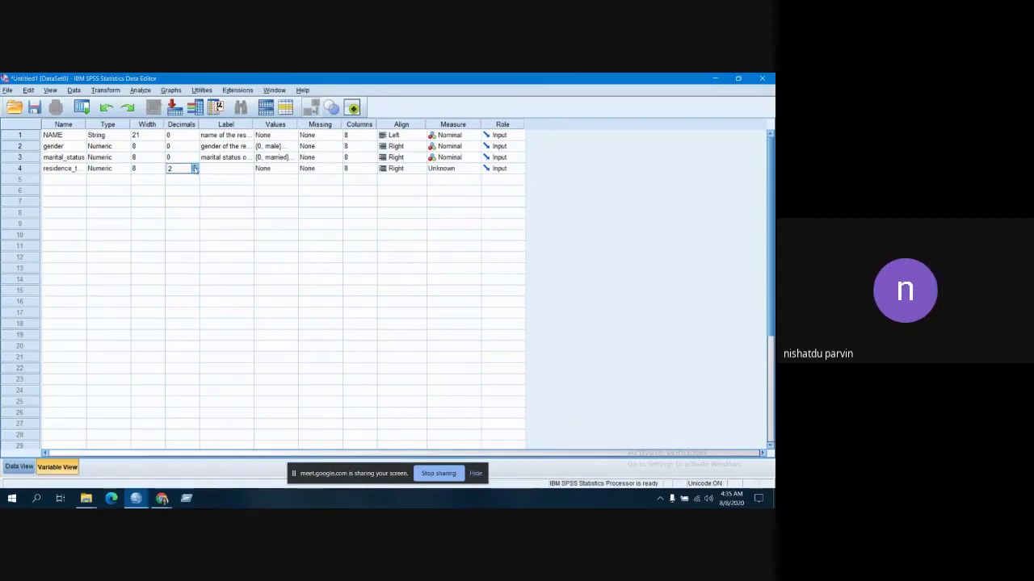
left_click(194, 171)
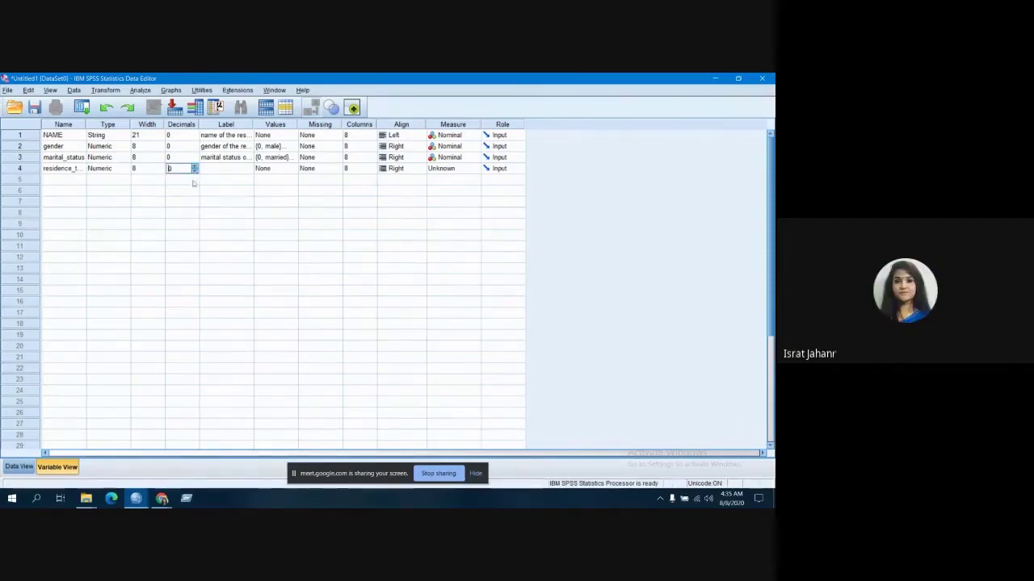
left_click(229, 181)
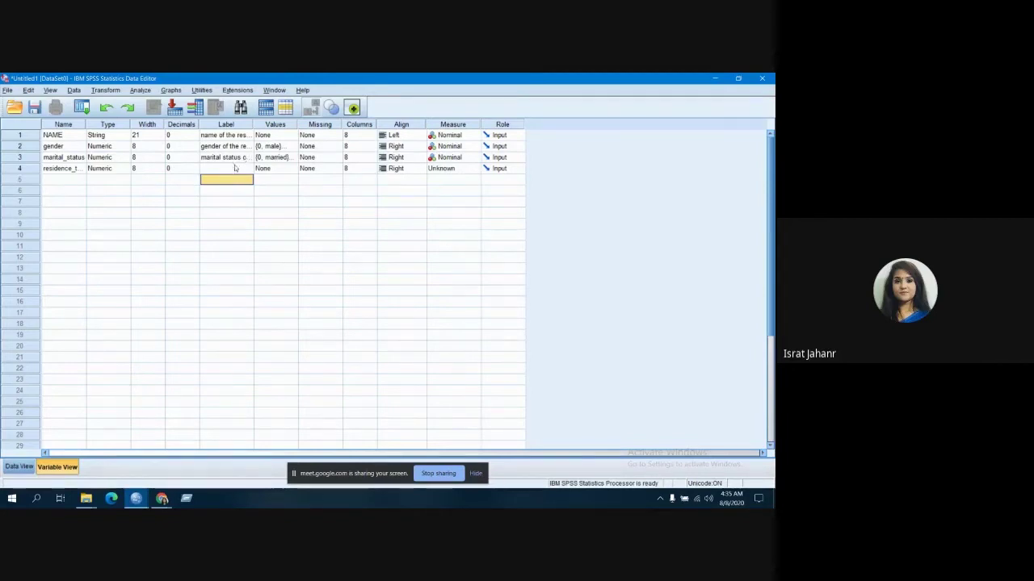
left_click(235, 167)
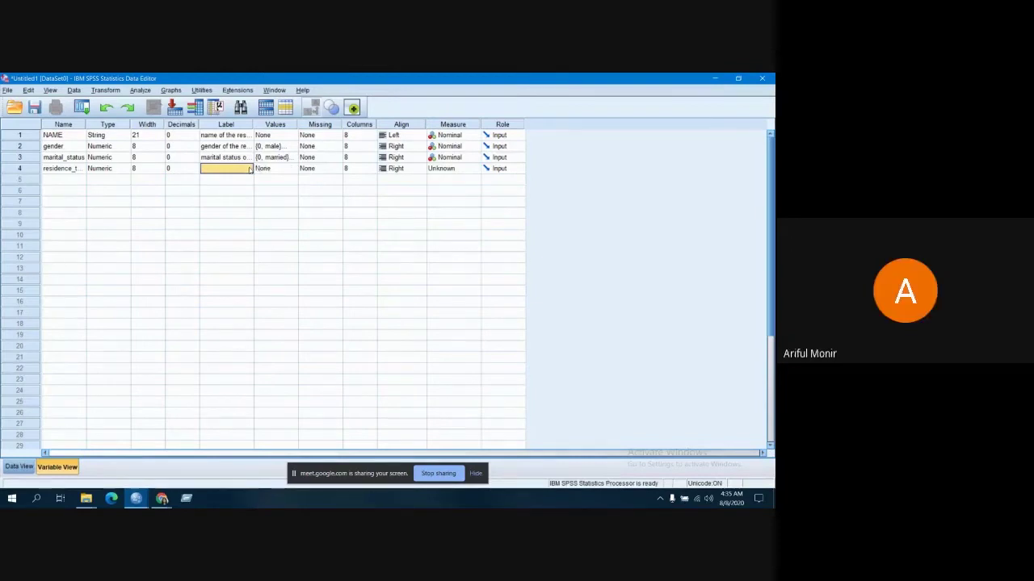
left_click(189, 169)
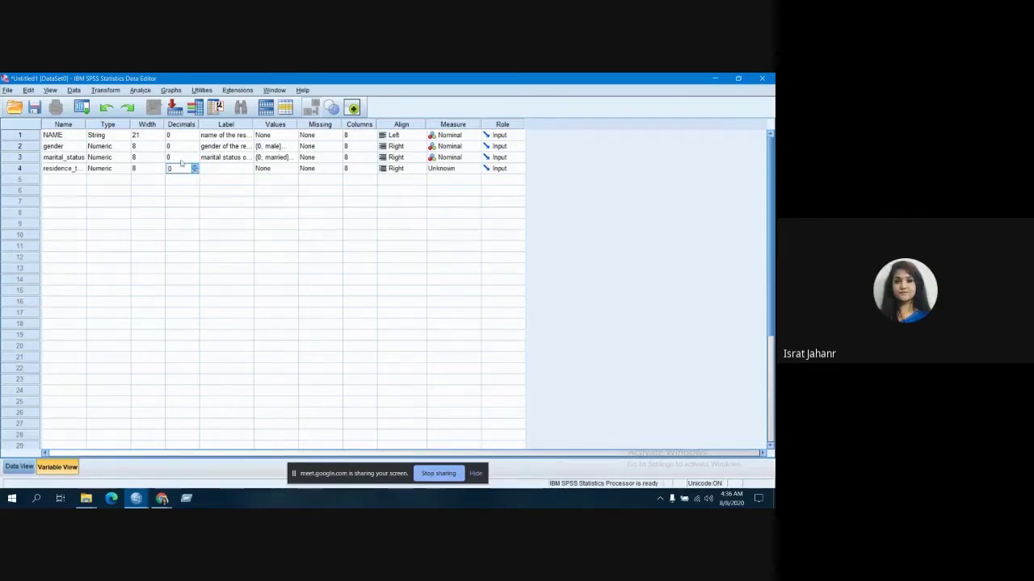
Raise the decimals of marital_status and reduce them back to 0
left_click(182, 157)
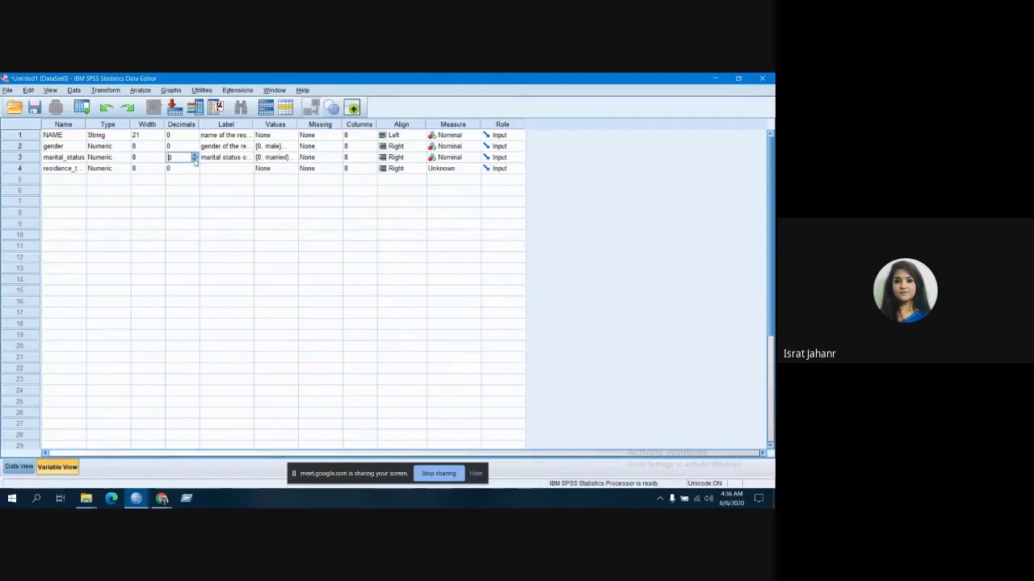
left_click(196, 156)
left_click(196, 156)
left_click(196, 160)
left_click(196, 160)
Create a fifth variable named resi in the next empty row
left_click(204, 172)
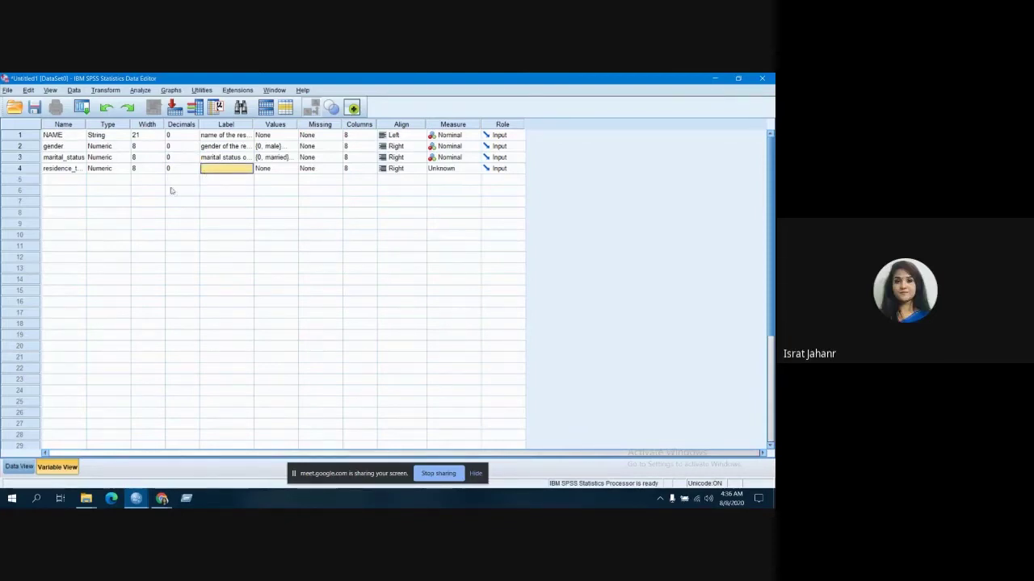
left_click(64, 178)
type("res")
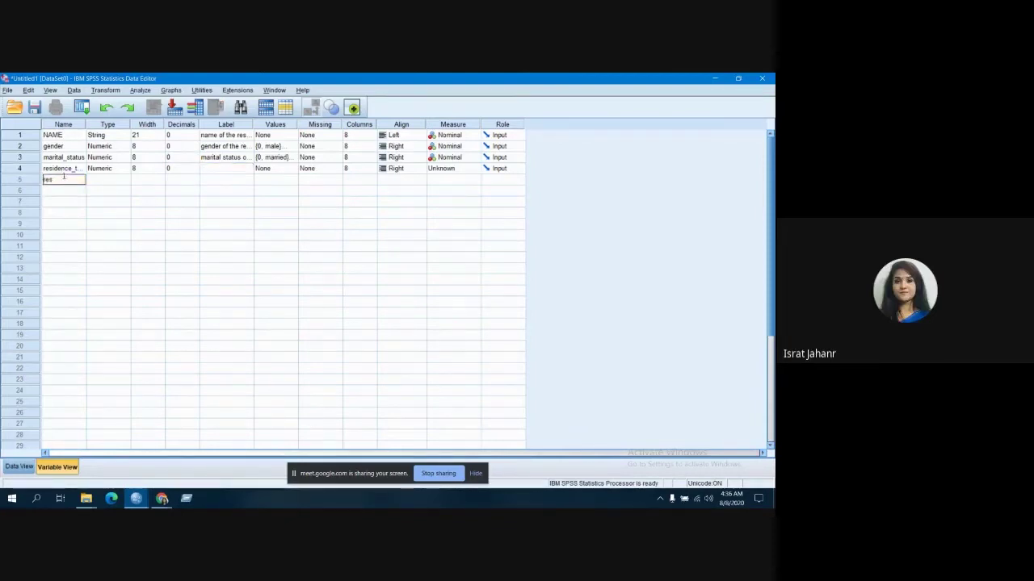
type("i")
Label the residence_type variable "residence of the respondent"
left_click(205, 169)
type("re")
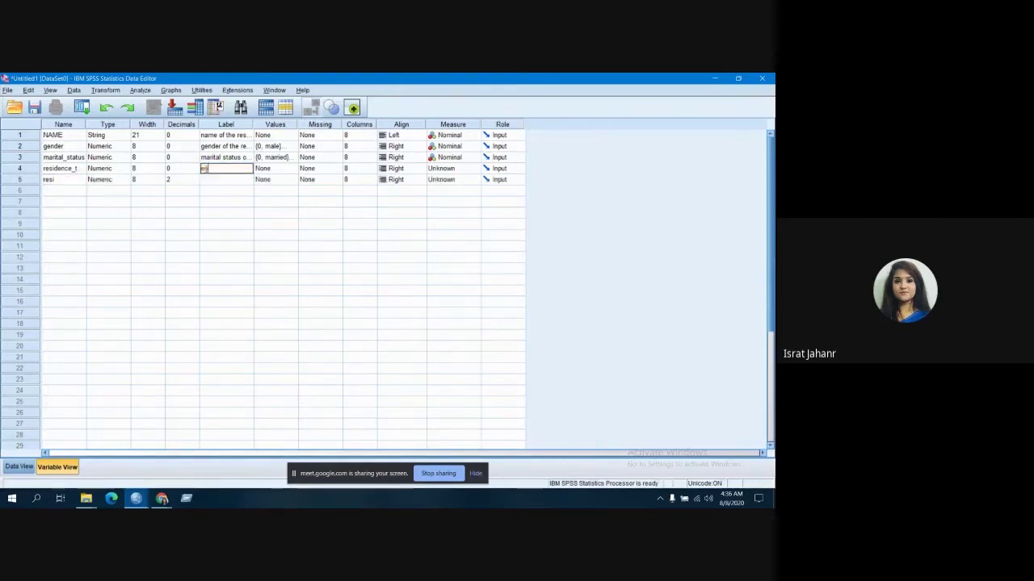
type("sidence of th")
type("e responden")
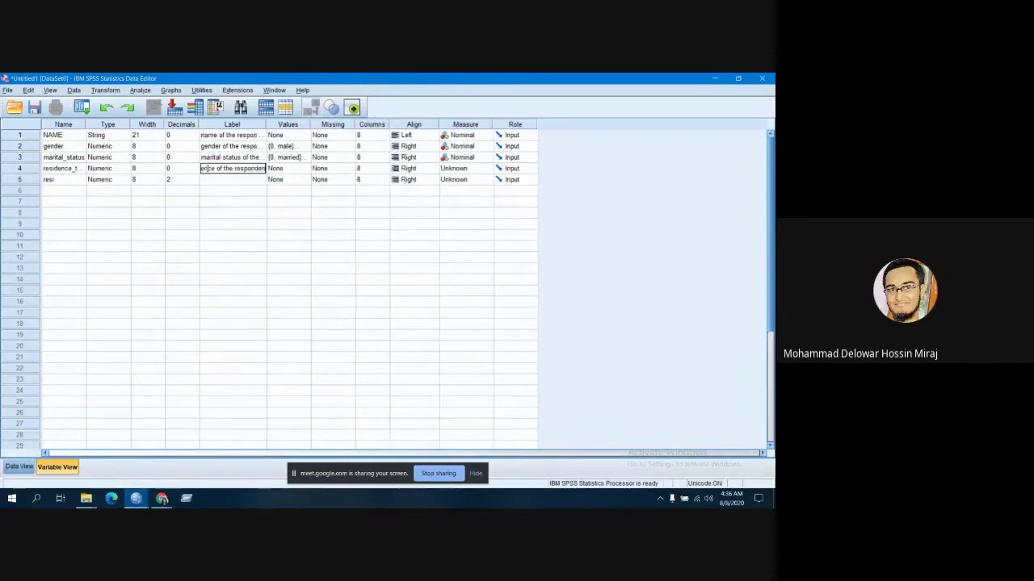
type("t")
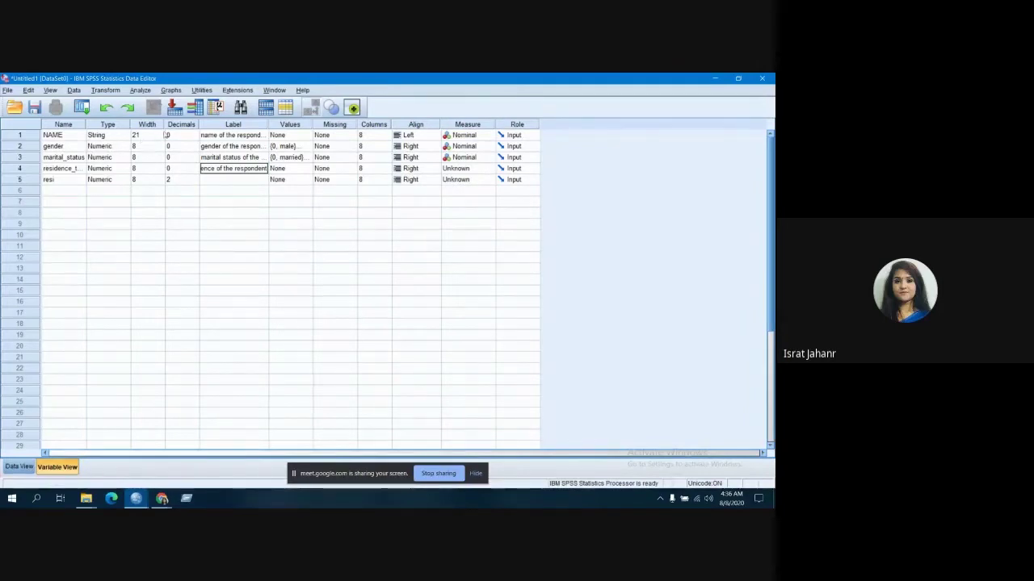
Reduce the width of the NAME variable to 3 characters
left_click(153, 135)
left_click(161, 138)
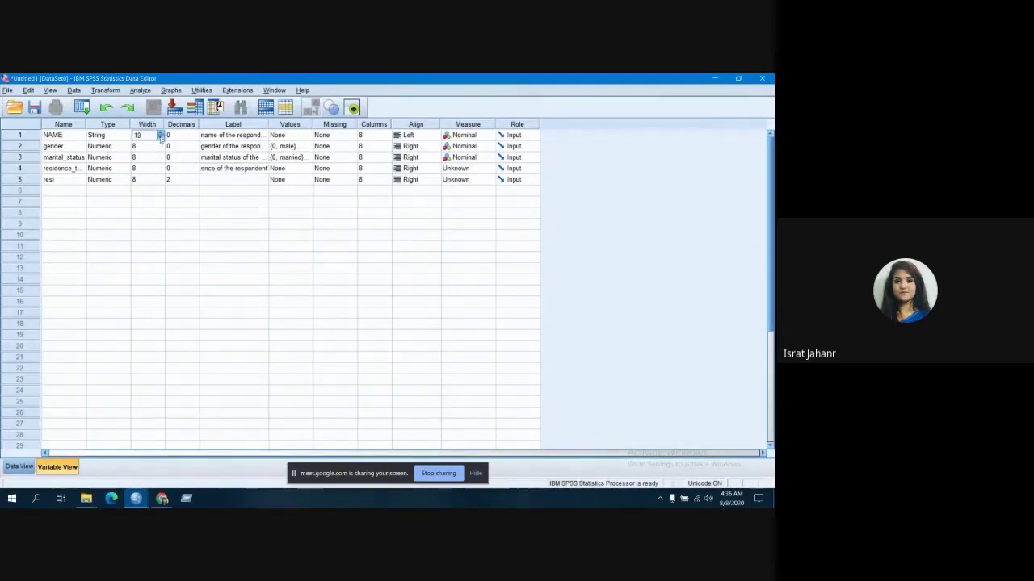
left_click(161, 138)
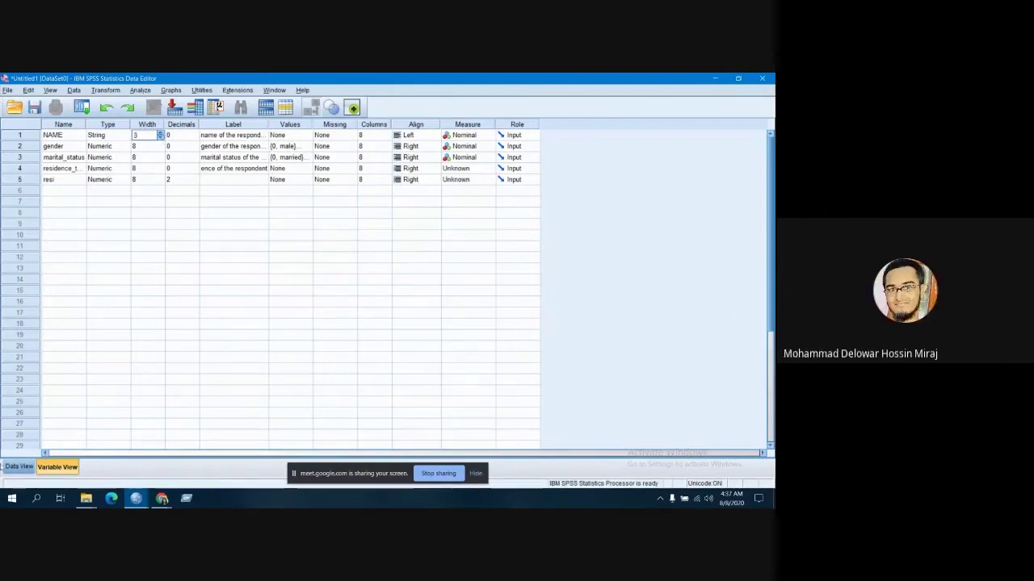
Enter the sample text "fyh" in case 1 and "fj" in case 5 of NAME in the data sheet
left_click(19, 466)
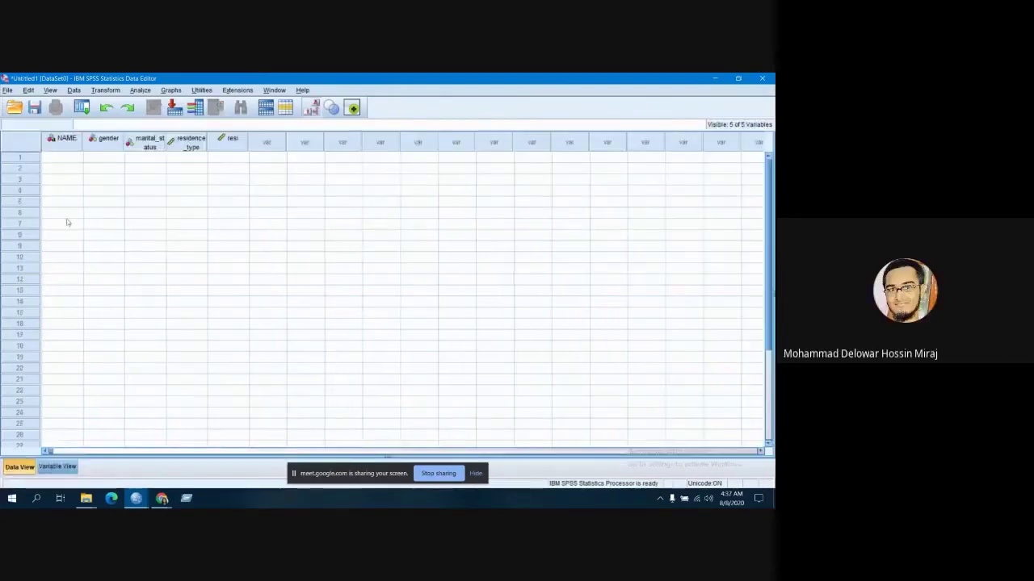
left_click(56, 142)
type("fjh")
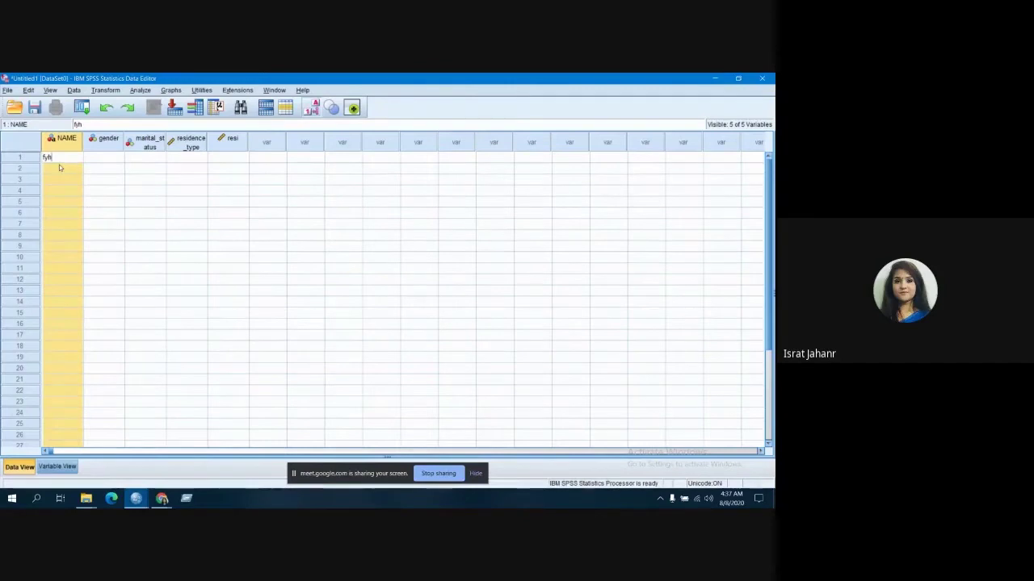
left_click(64, 199)
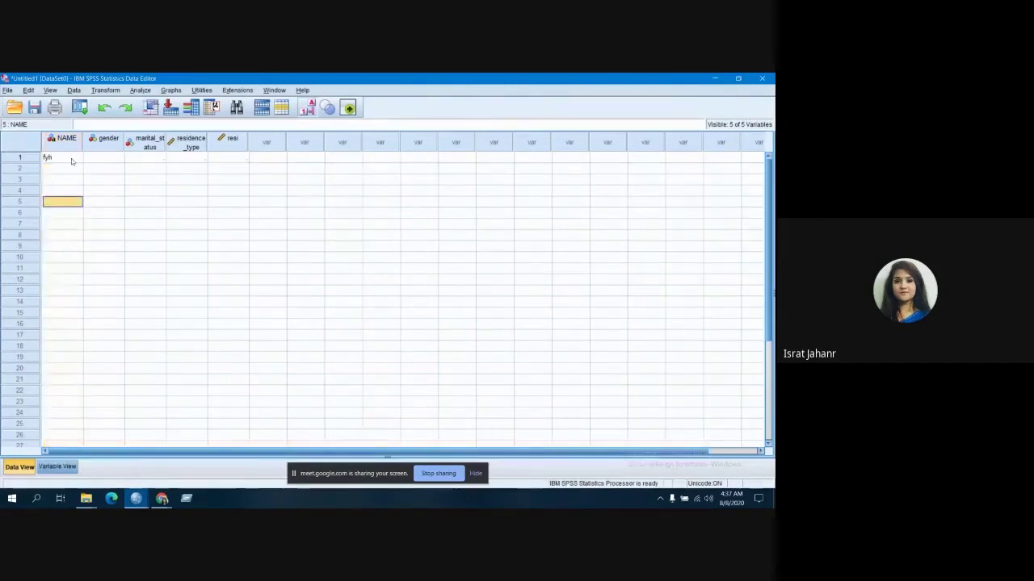
type("fj")
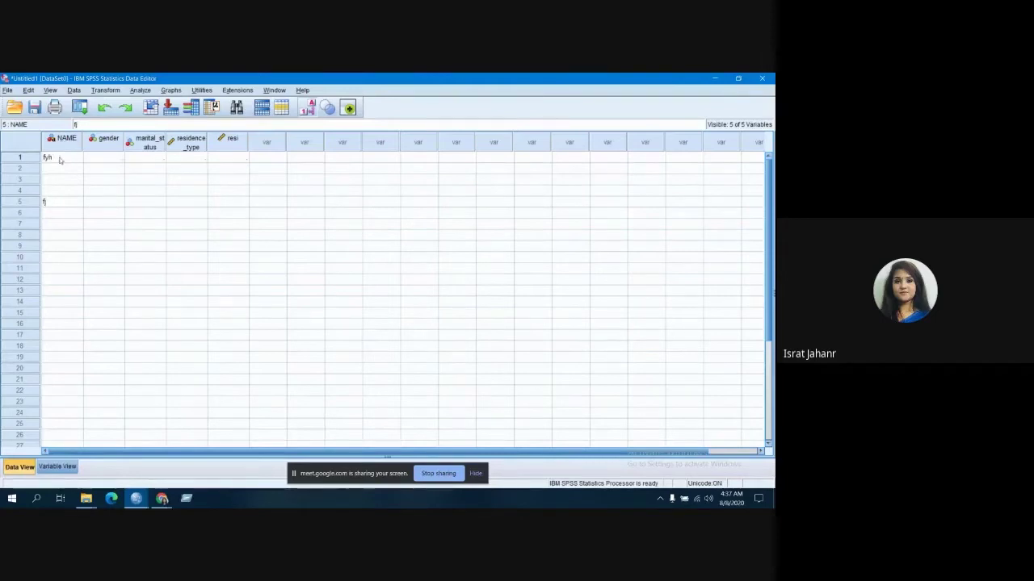
Set the width of the NAME variable to 30 in the variable definitions
double_click(67, 144)
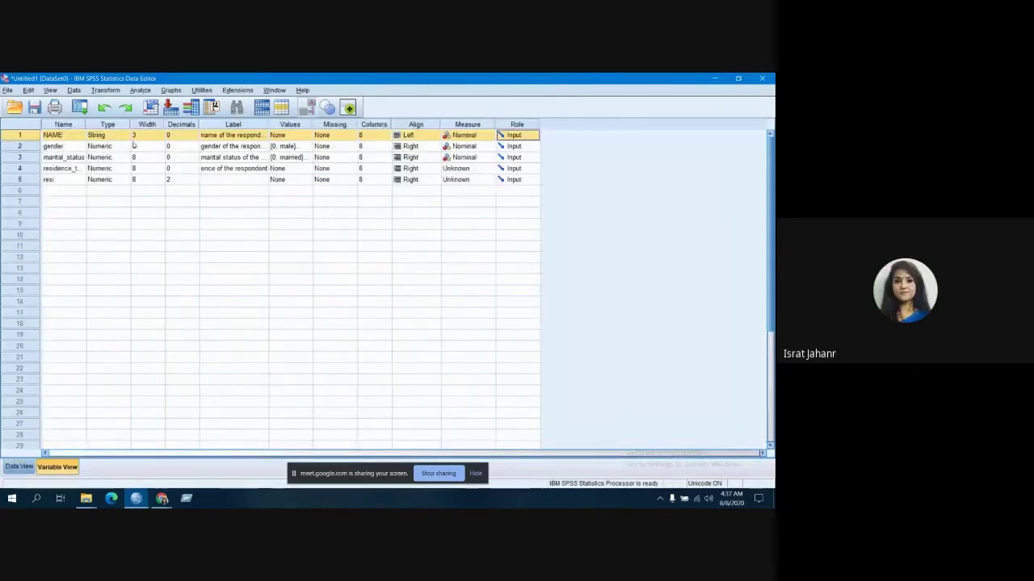
left_click(139, 136)
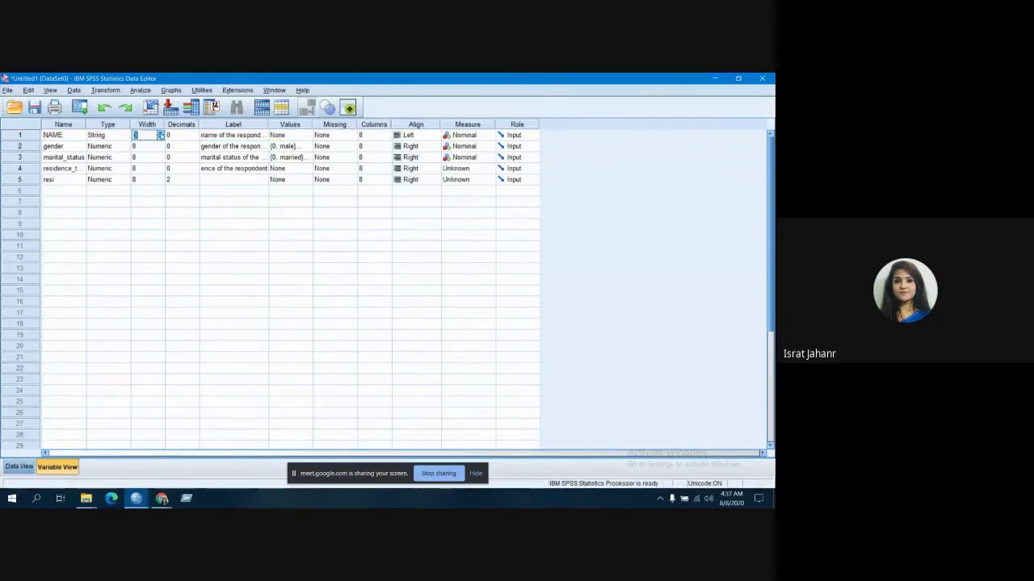
type("23")
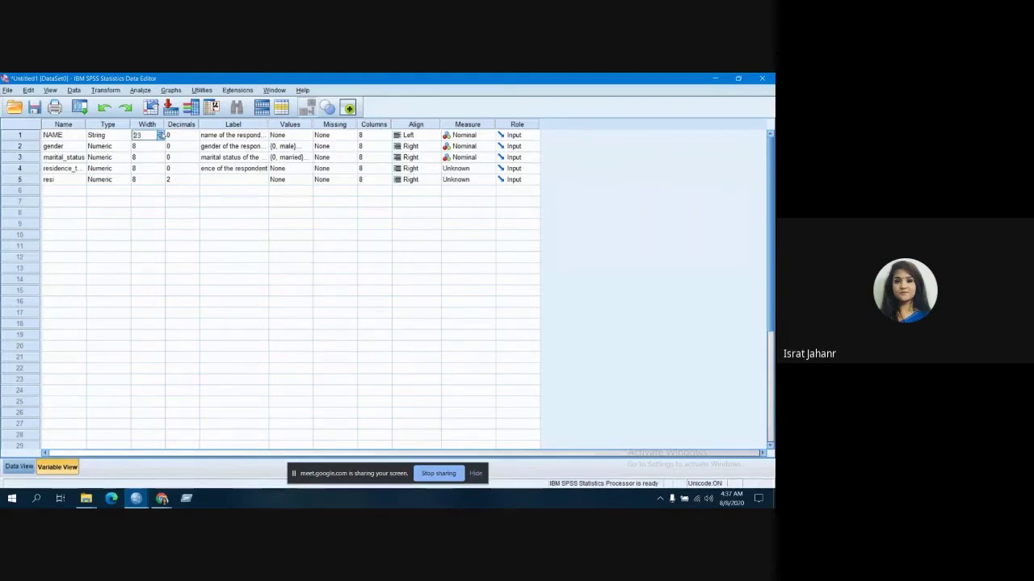
left_click(161, 134)
left_click(147, 146)
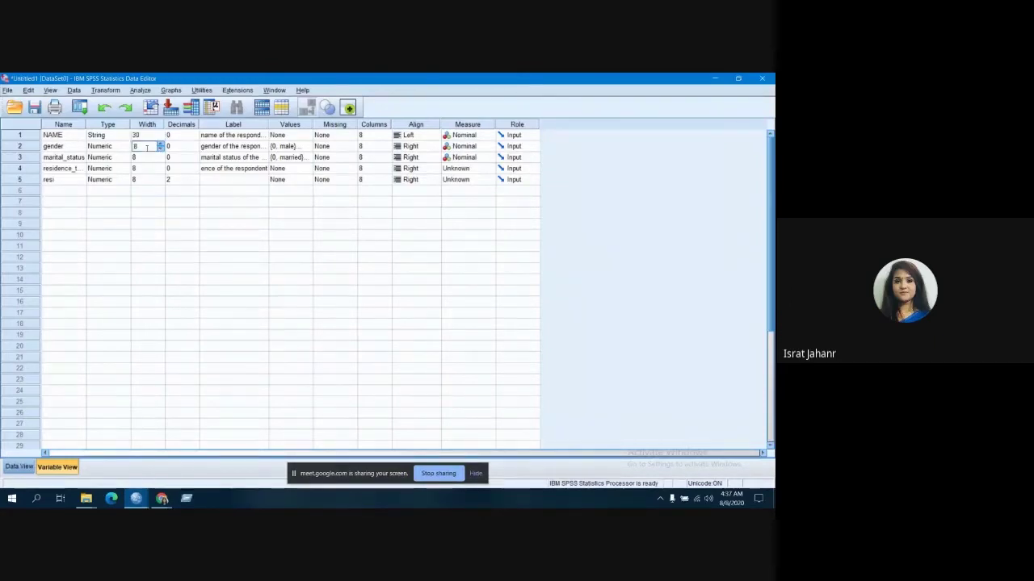
left_click(81, 202)
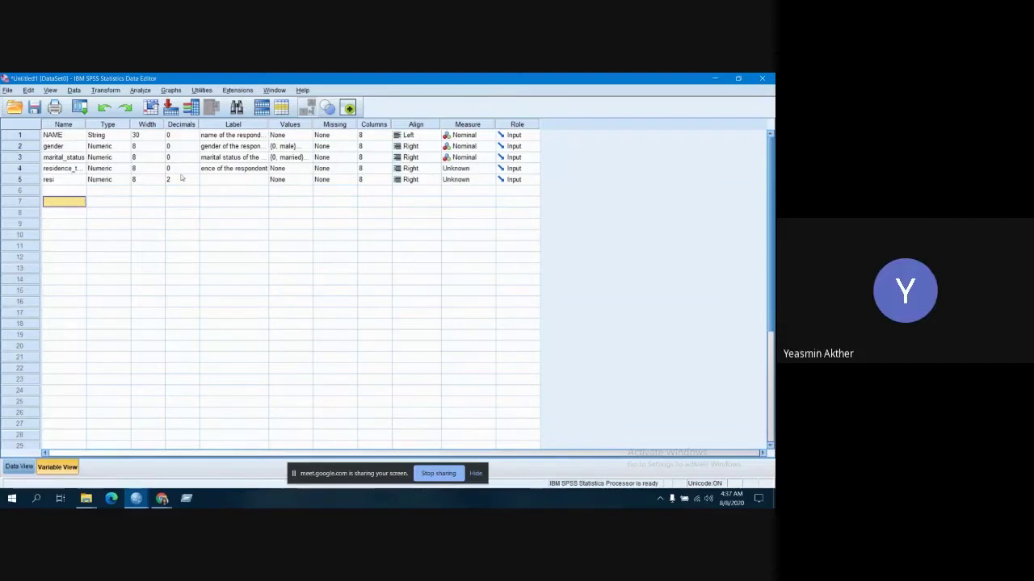
Clear the name of the fifth variable and enter resi again
double_click(65, 179)
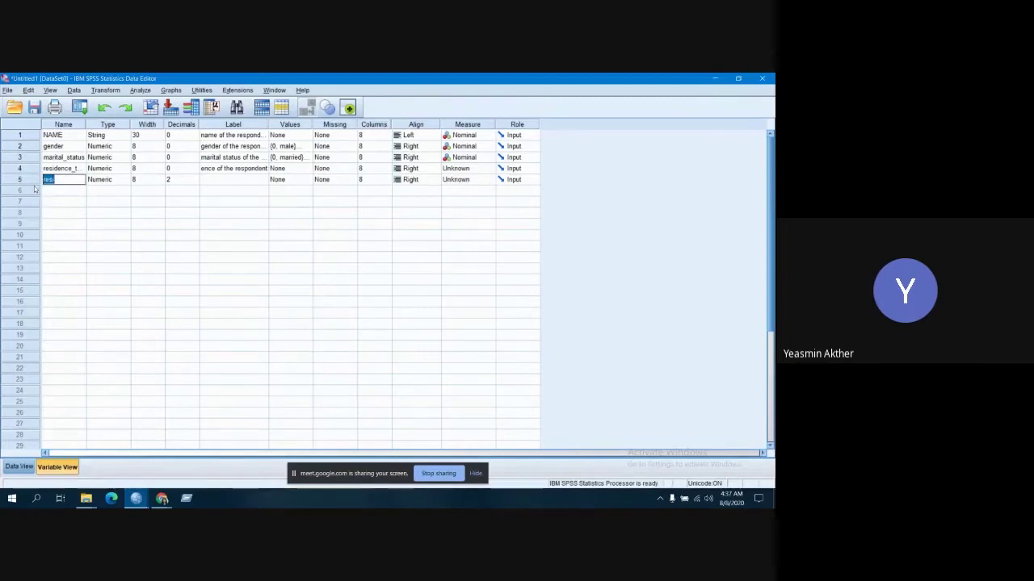
key("BackSpace")
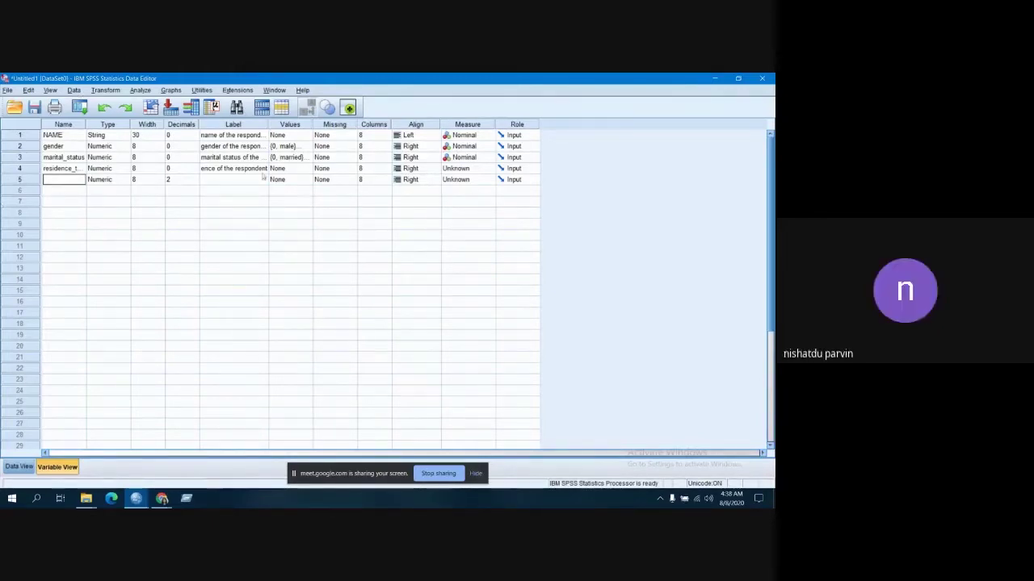
type("resi")
Narrow the NAME display column to 1 and widen it to 3 in the data sheet
left_click(386, 136)
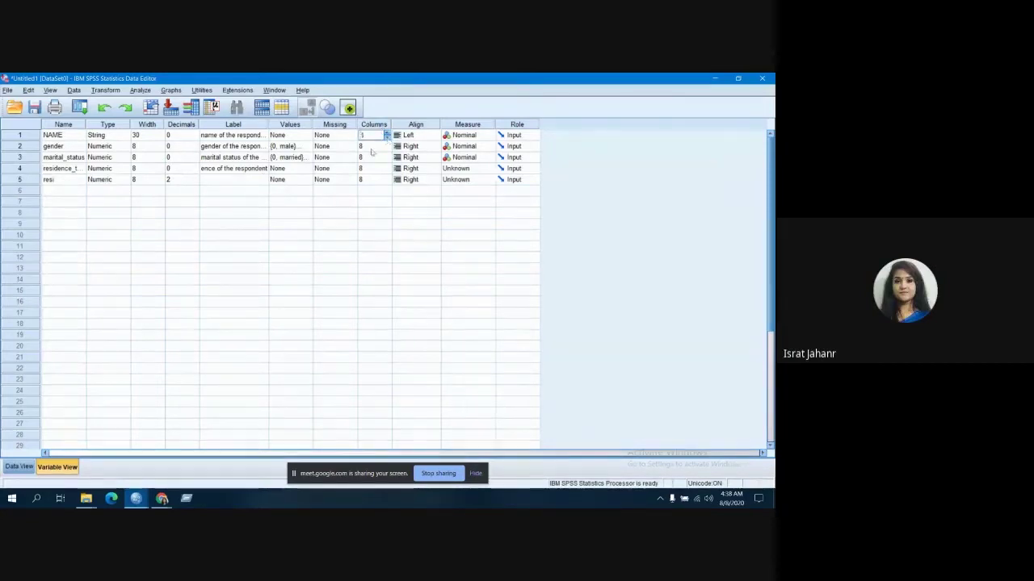
left_click(24, 468)
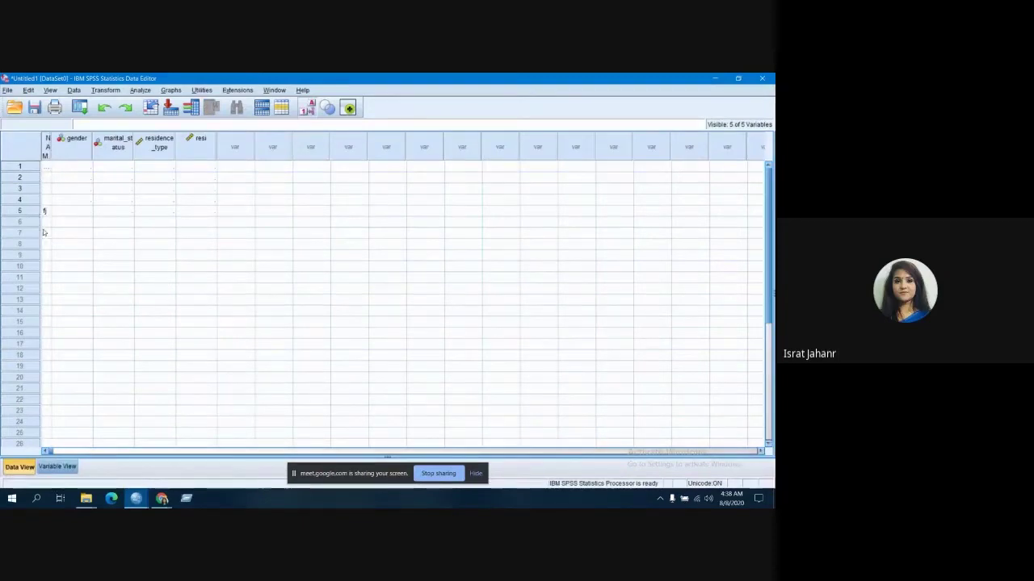
left_click_drag(53, 153, 62, 154)
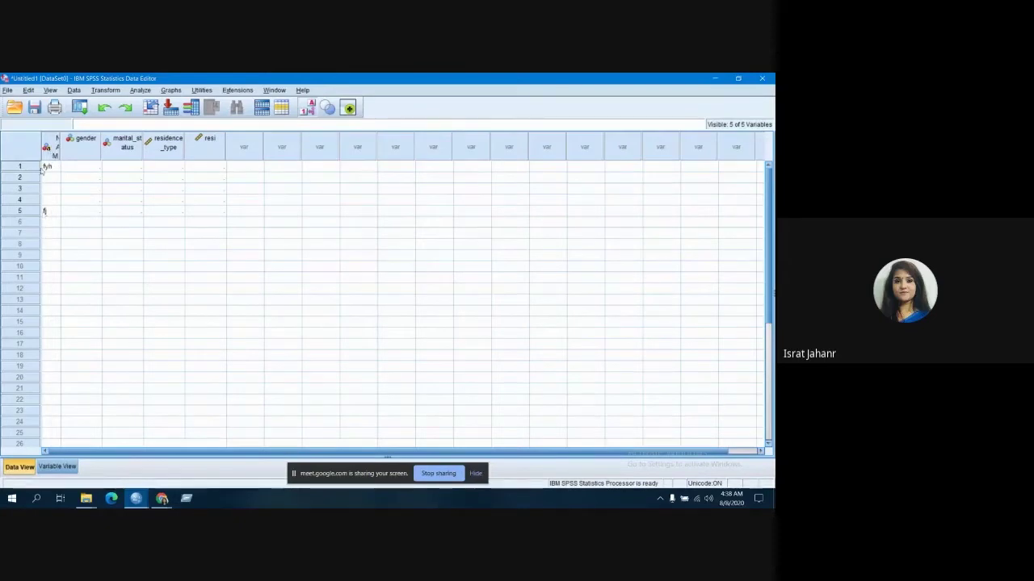
left_click(46, 468)
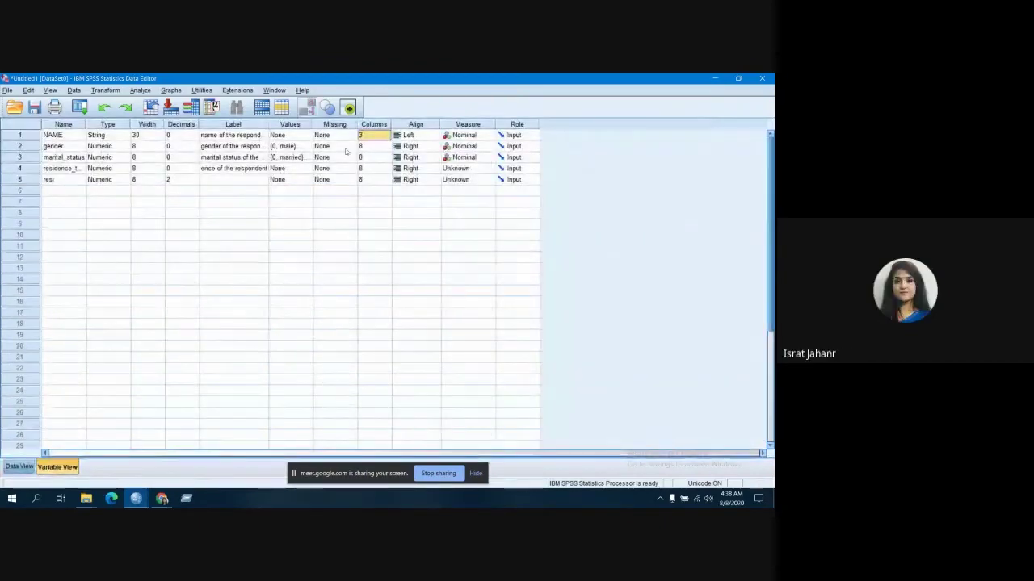
Set the display column width of NAME to 8
left_click(386, 136)
left_click(387, 134)
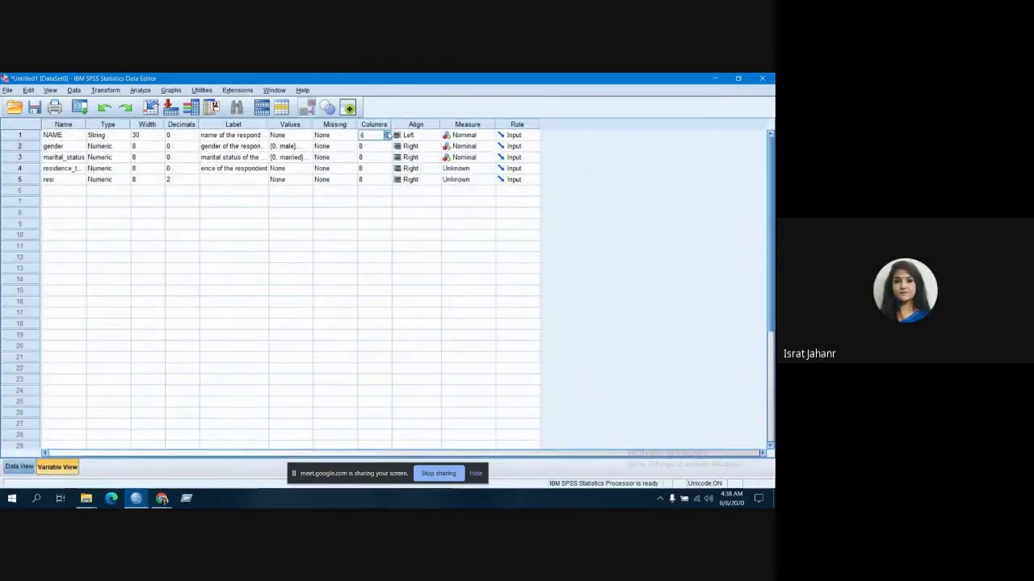
left_click(388, 134)
left_click(388, 134)
left_click(372, 168)
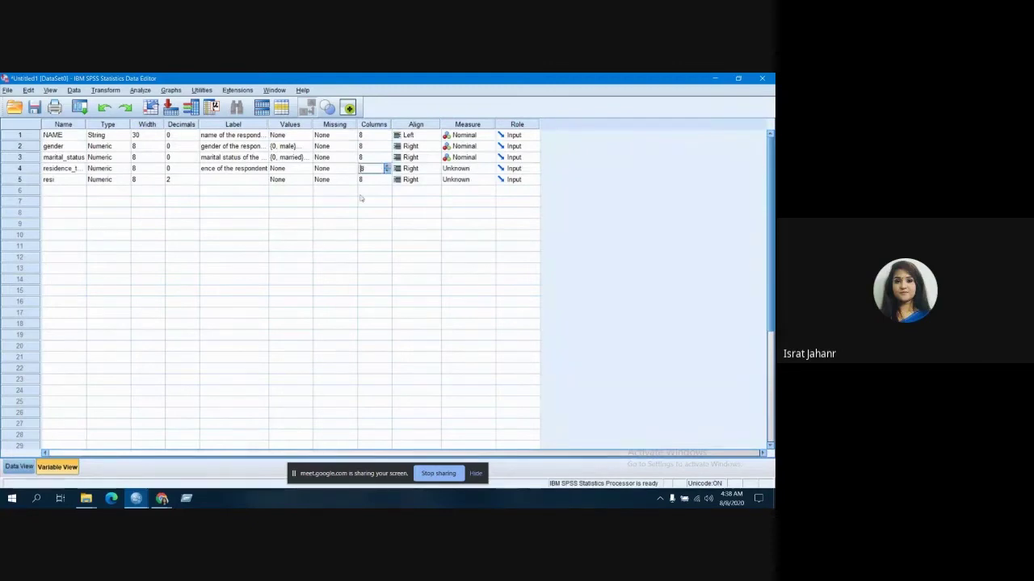
left_click(361, 199)
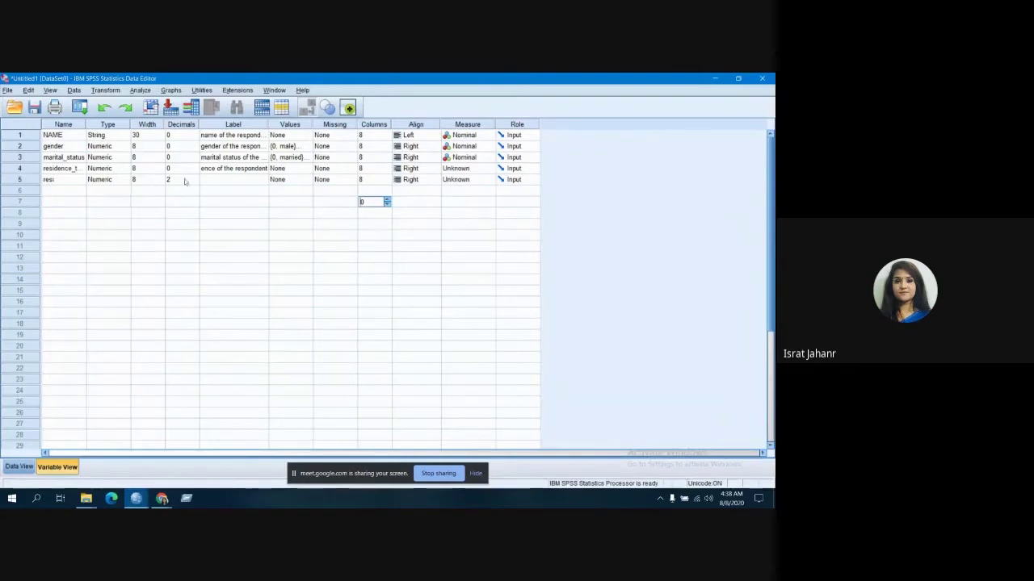
Try to remove the name of the resi variable in the fifth row
left_click(78, 180)
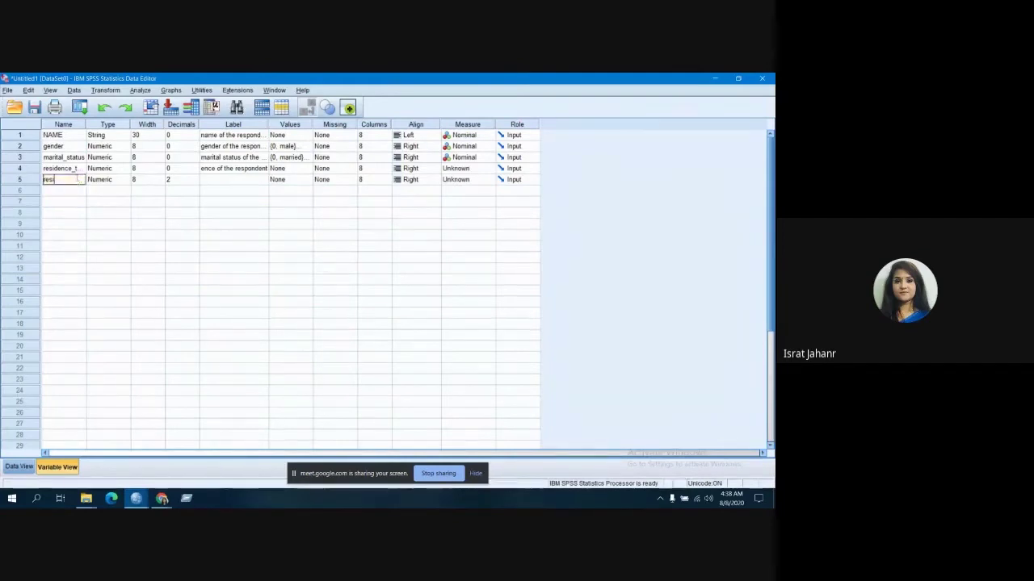
key("BackSpace")
key("BackSpace")
key("BackSpace")
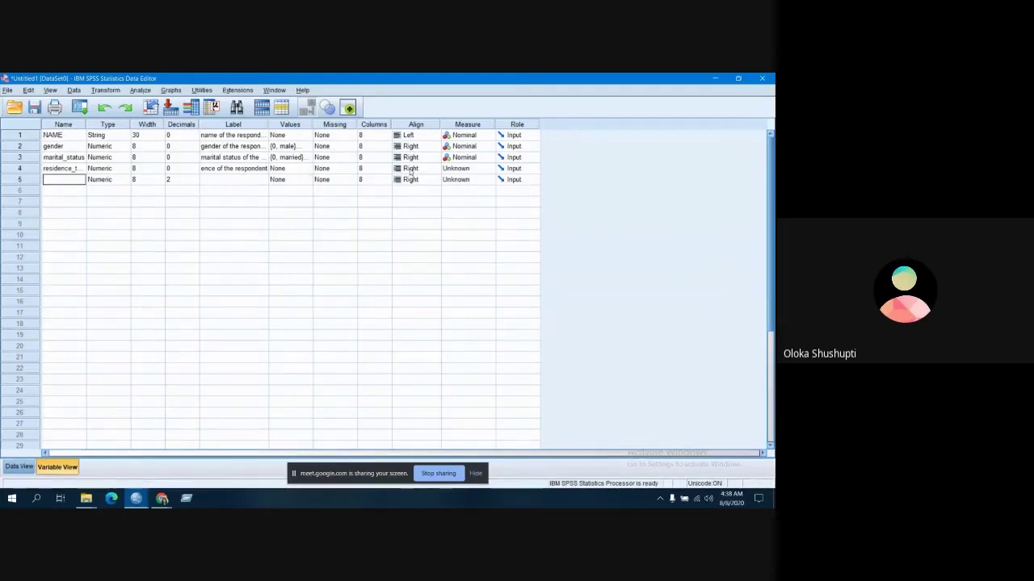
Move across the first case from gender to resi in the data sheet and try entering a letter in the numeric resi cell
left_click(29, 467)
left_click(103, 156)
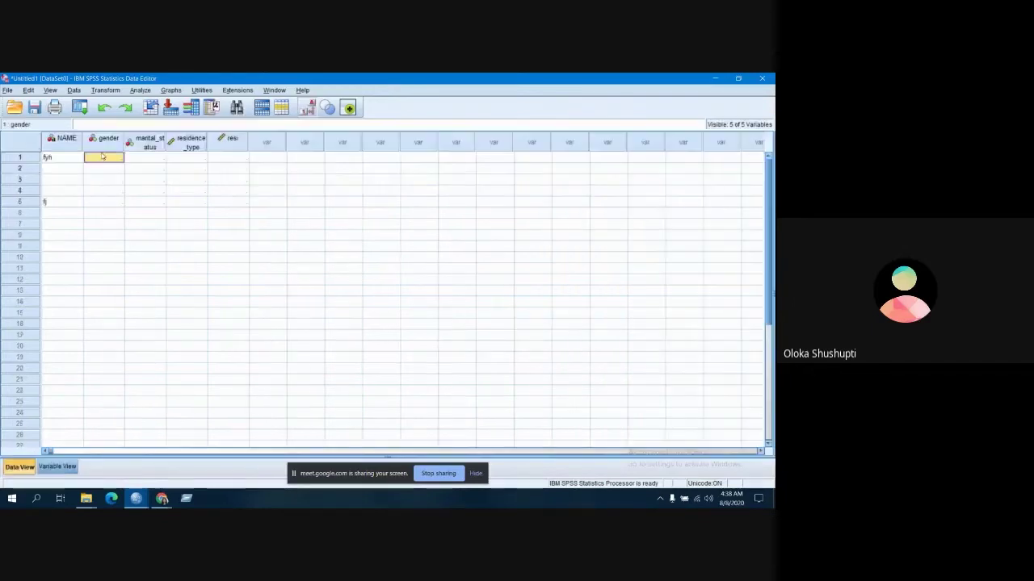
key("Right")
key("Right")
key("Right")
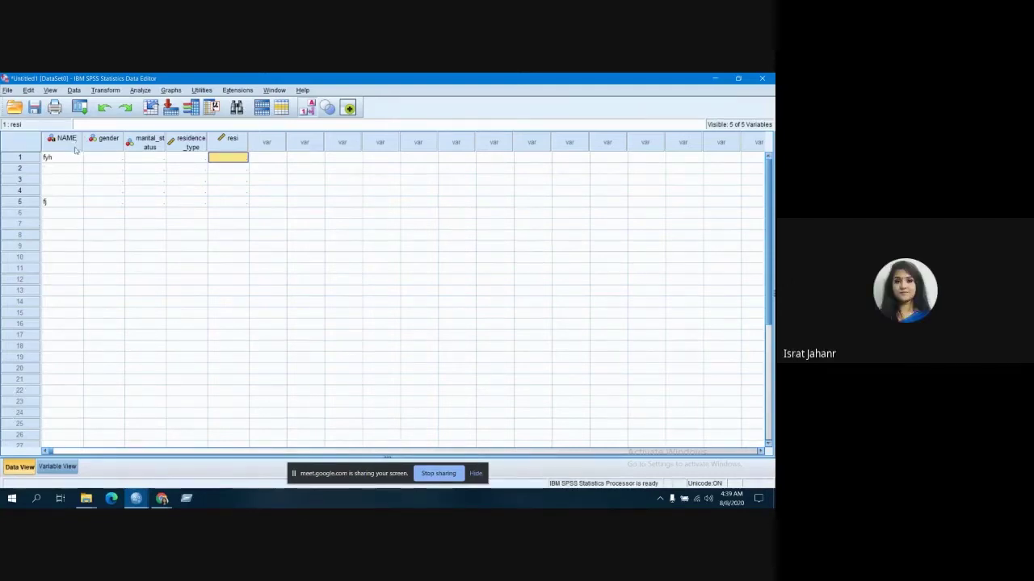
left_click(88, 158)
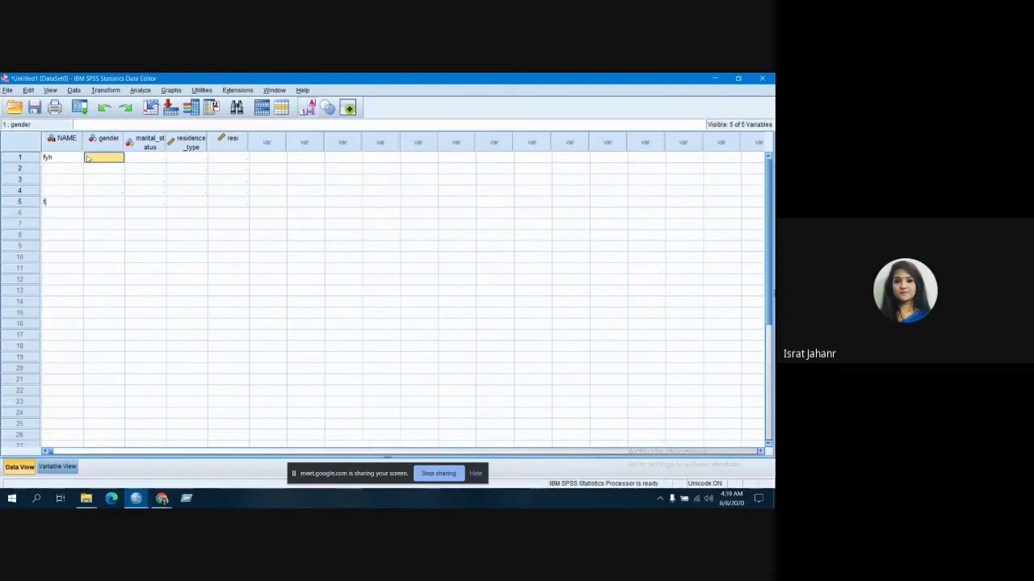
key("Right")
key("Right")
key("Right")
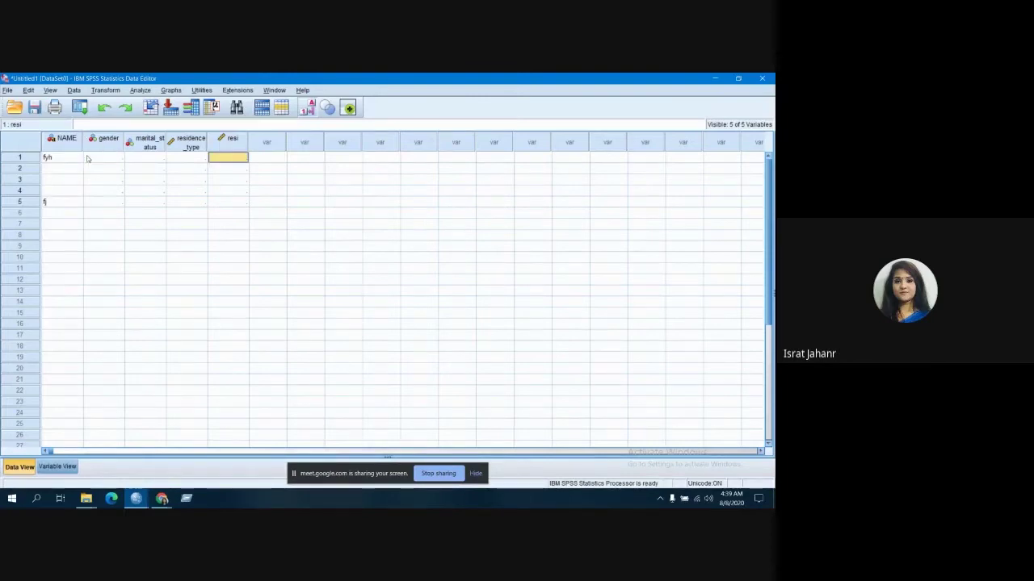
key("f")
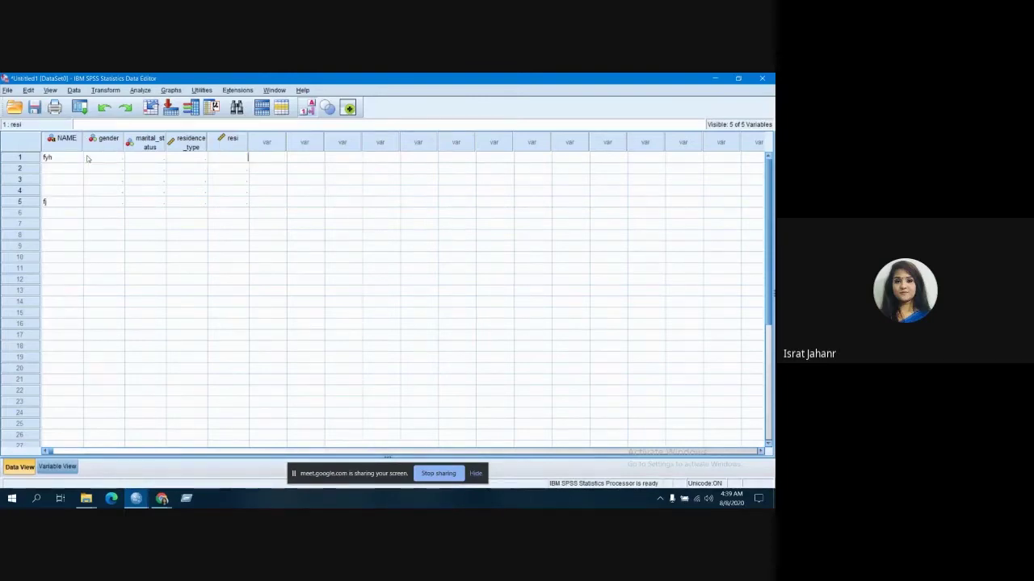
Enter 1 as the gender of the first case and return to the variable definitions
left_click(88, 159)
type("1")
key("Return")
double_click(113, 168)
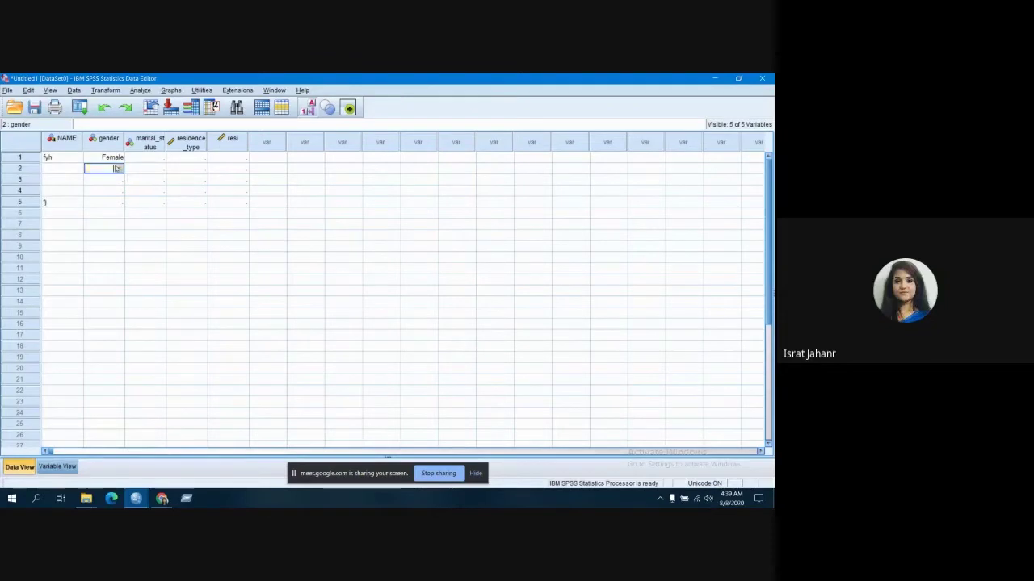
left_click(58, 453)
left_click(56, 466)
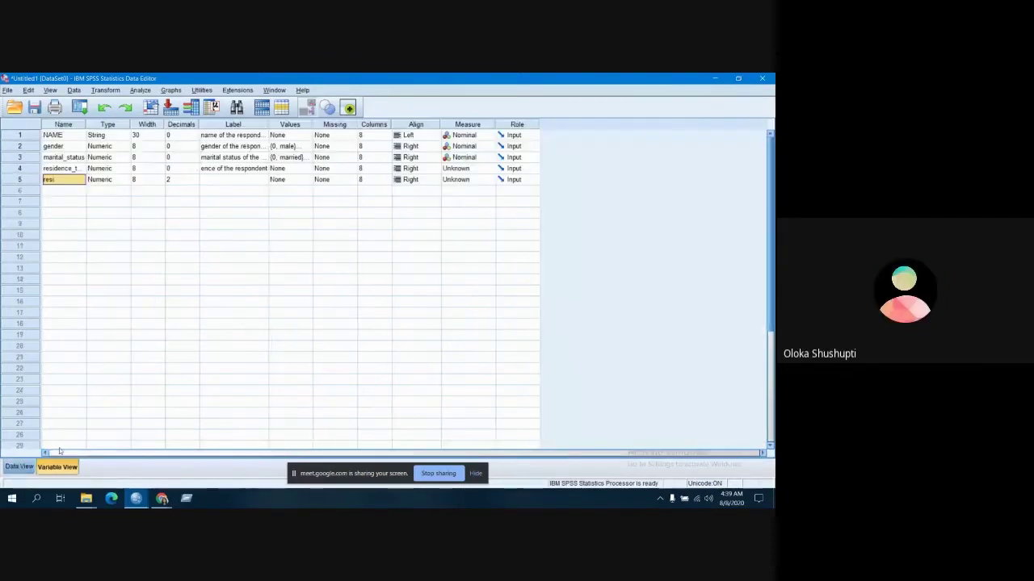
Add the value label 0 = "slum area" to the residence type variable
double_click(52, 180)
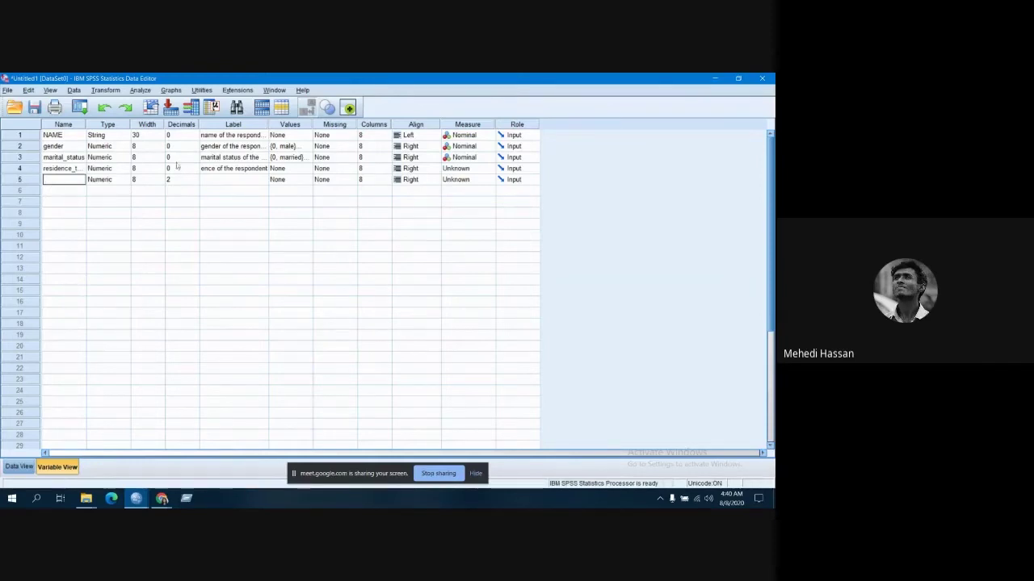
left_click(312, 168)
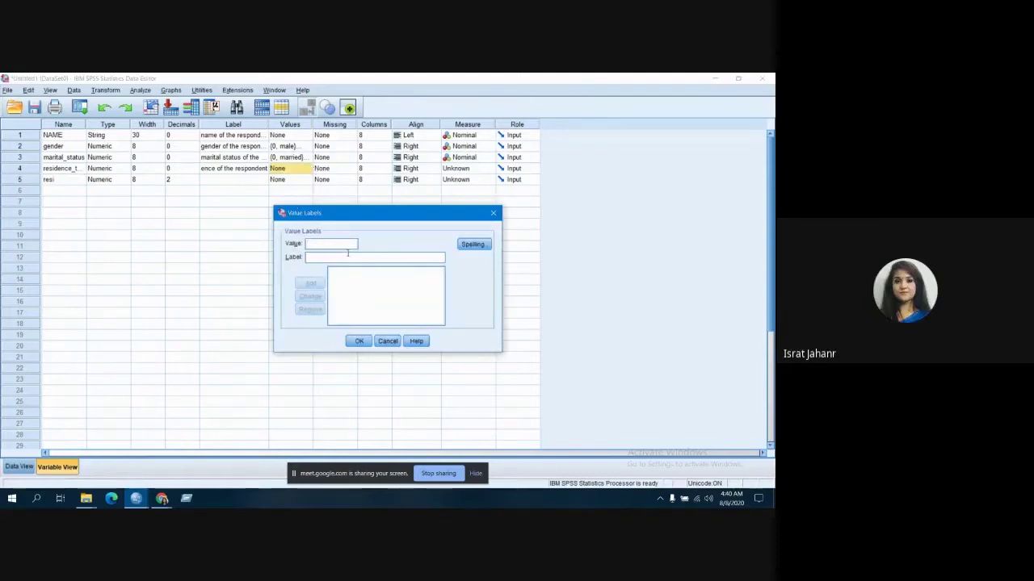
type("0")
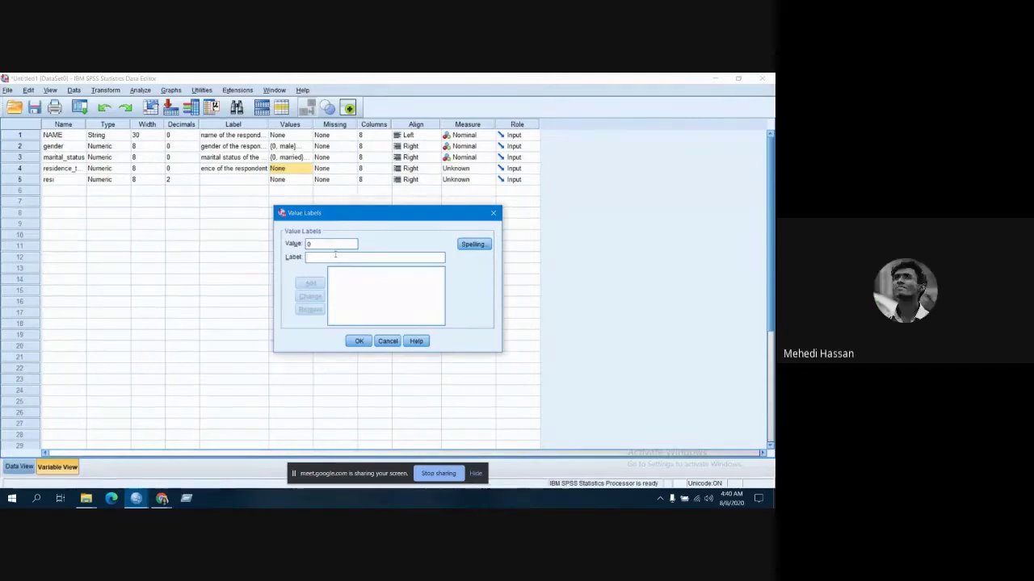
type("slum a")
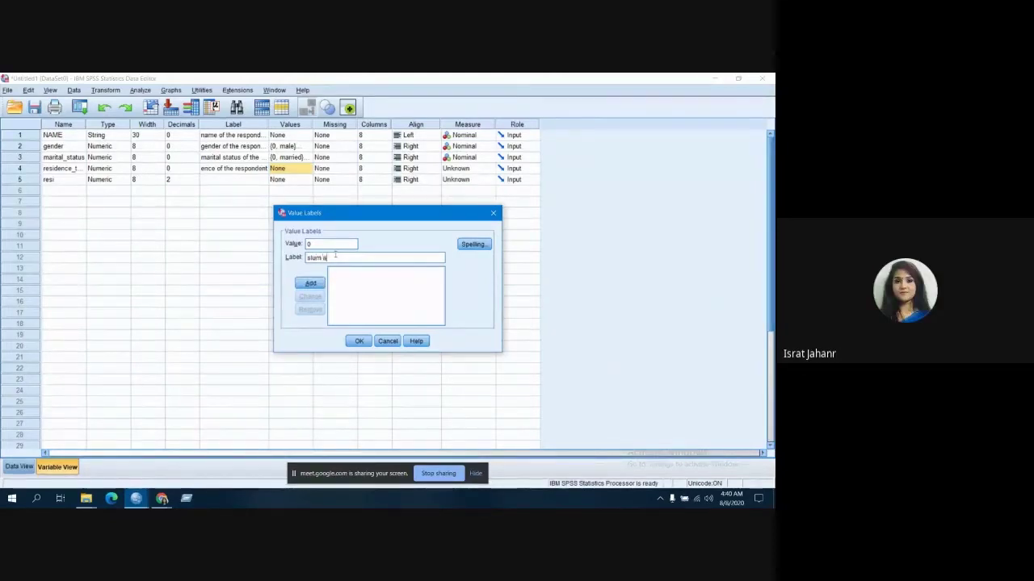
type("rea")
left_click(321, 281)
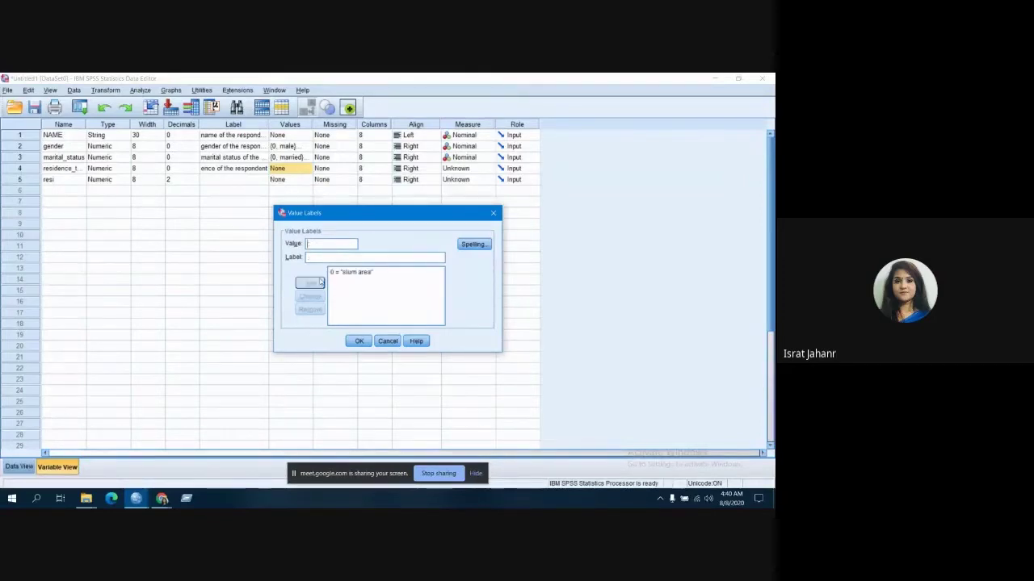
Add a second residence type value label, 1 = "resident area"
type("11")
left_click(322, 256)
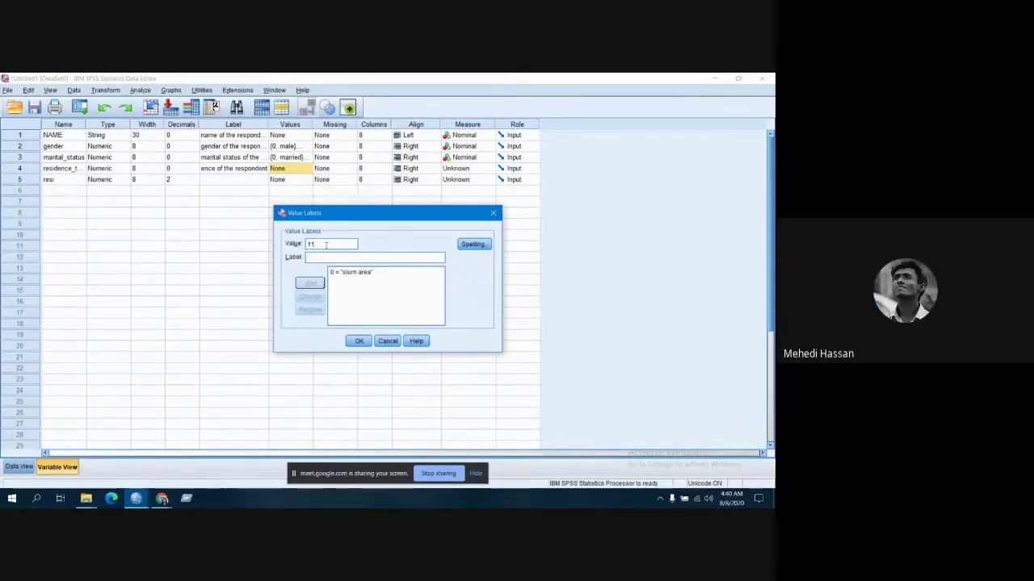
left_click(326, 246)
key("BackSpace")
left_click(315, 257)
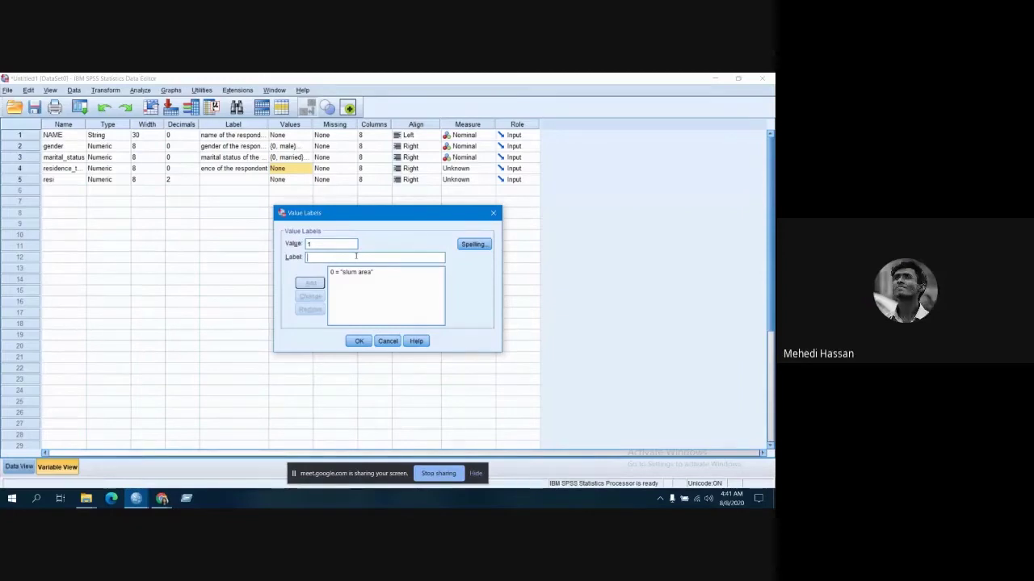
type("n")
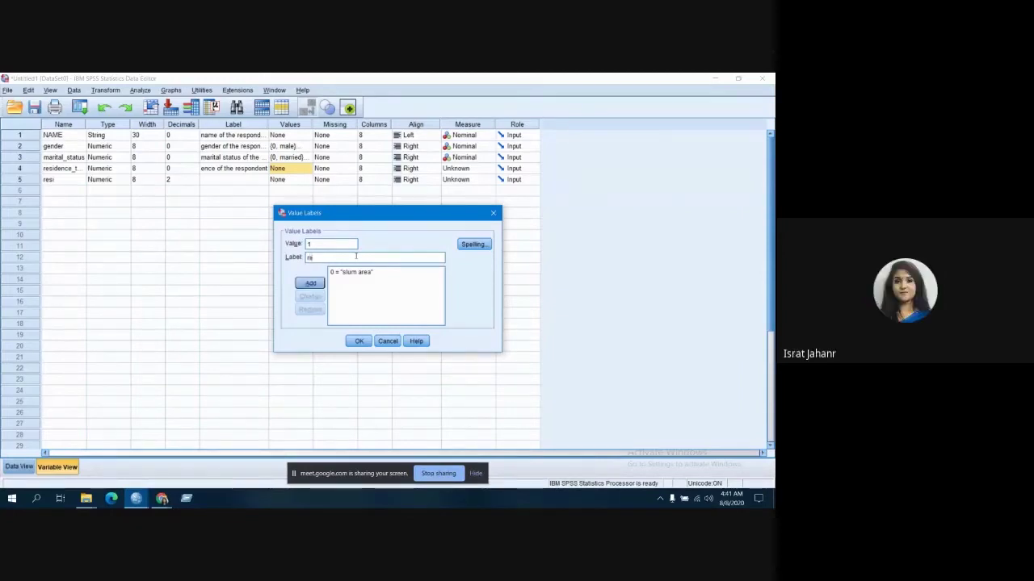
type("esident area")
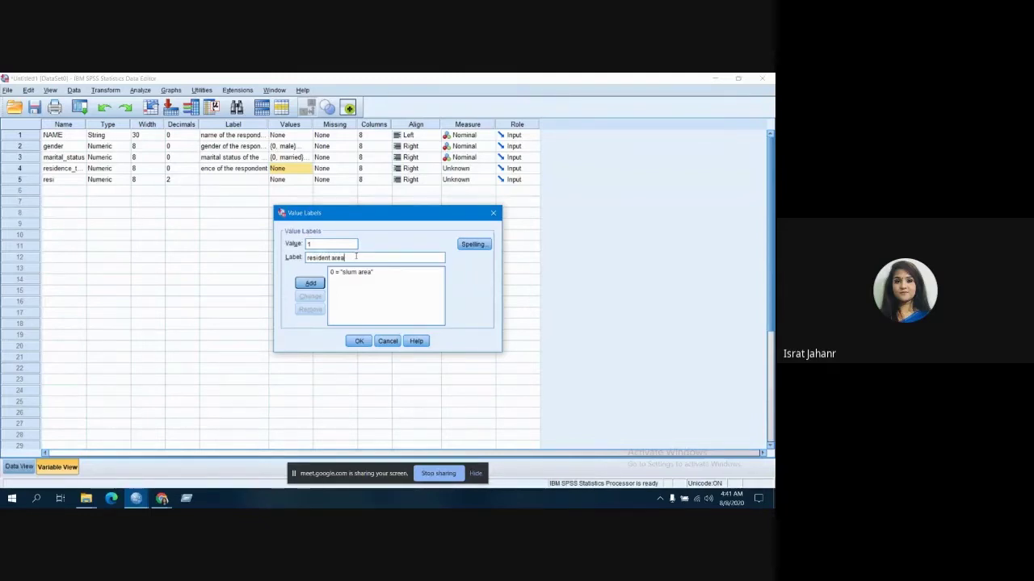
left_click(311, 283)
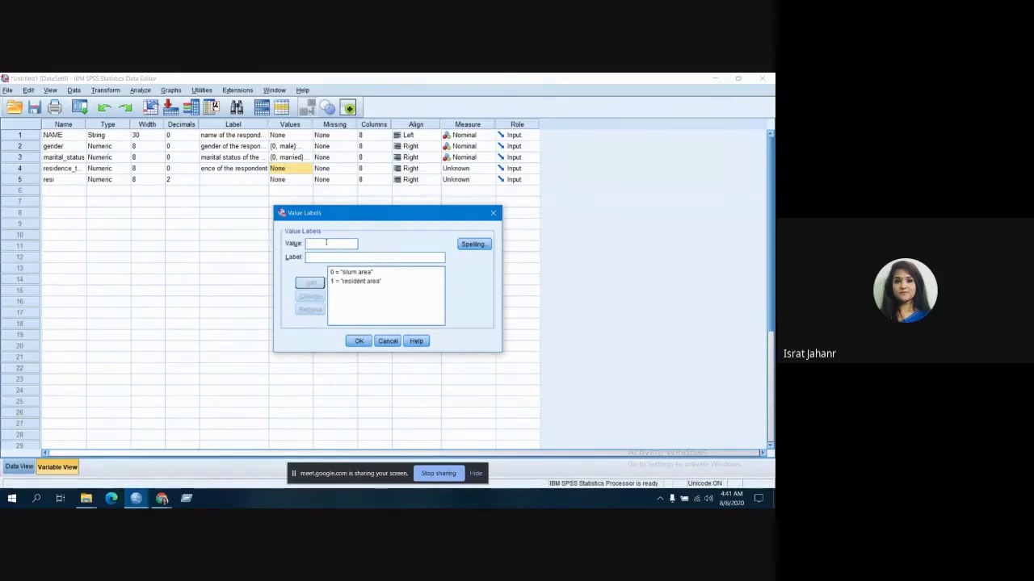
Add the residence type value labels 2 = "street area" and 3 = "others", and apply the list
type("2")
left_click(315, 257)
type("street area")
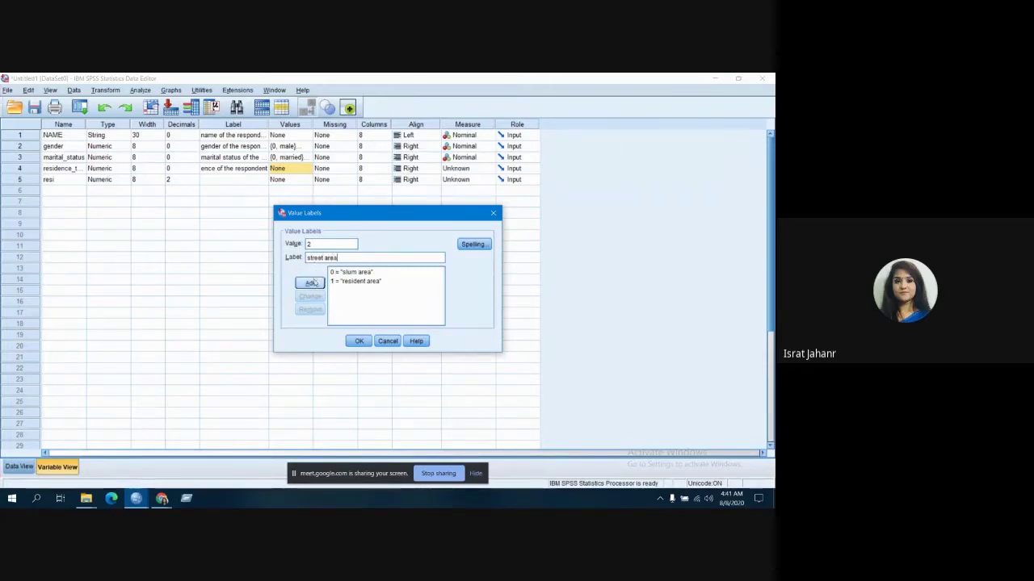
left_click(314, 282)
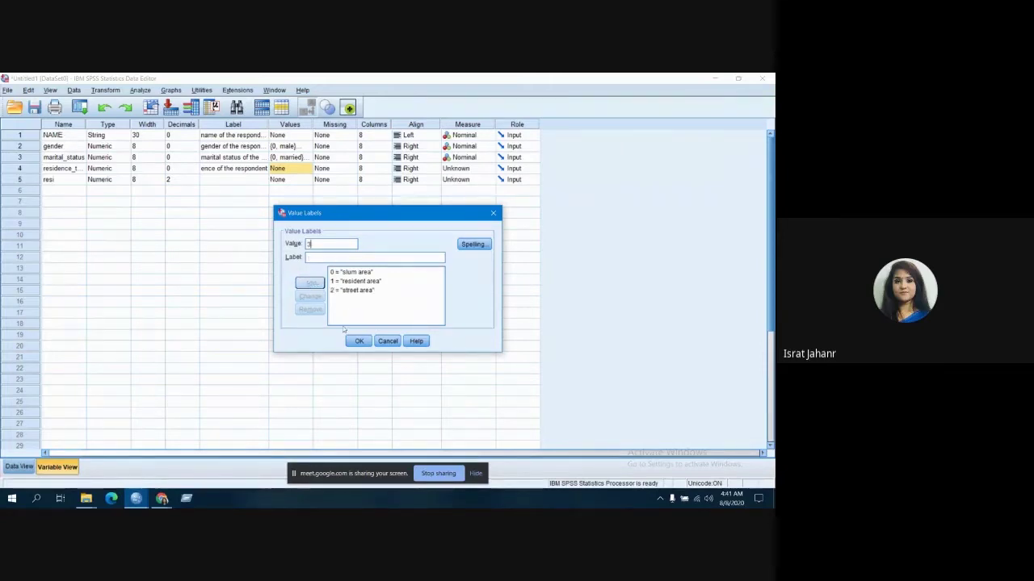
type("3")
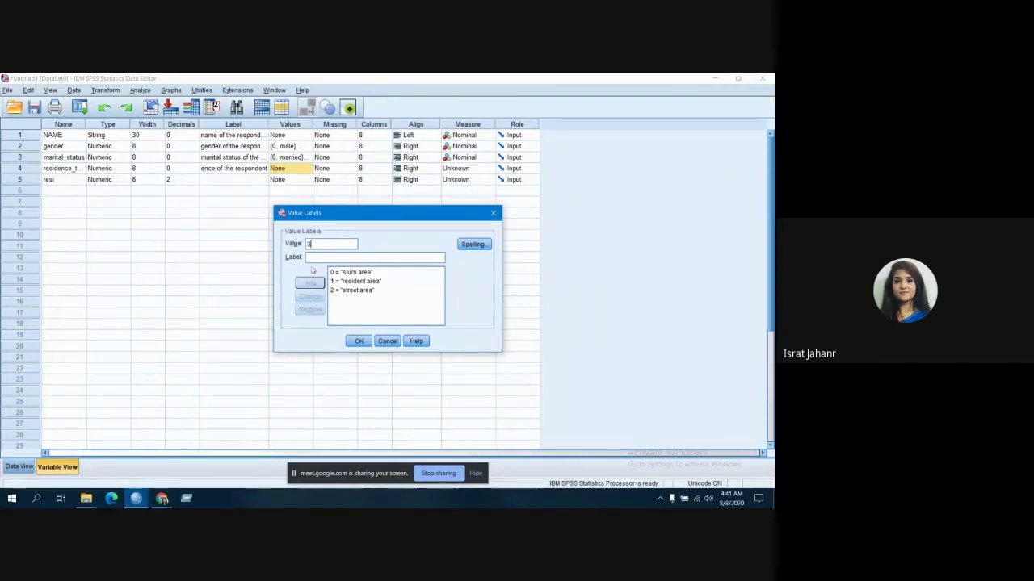
left_click(311, 256)
type("others")
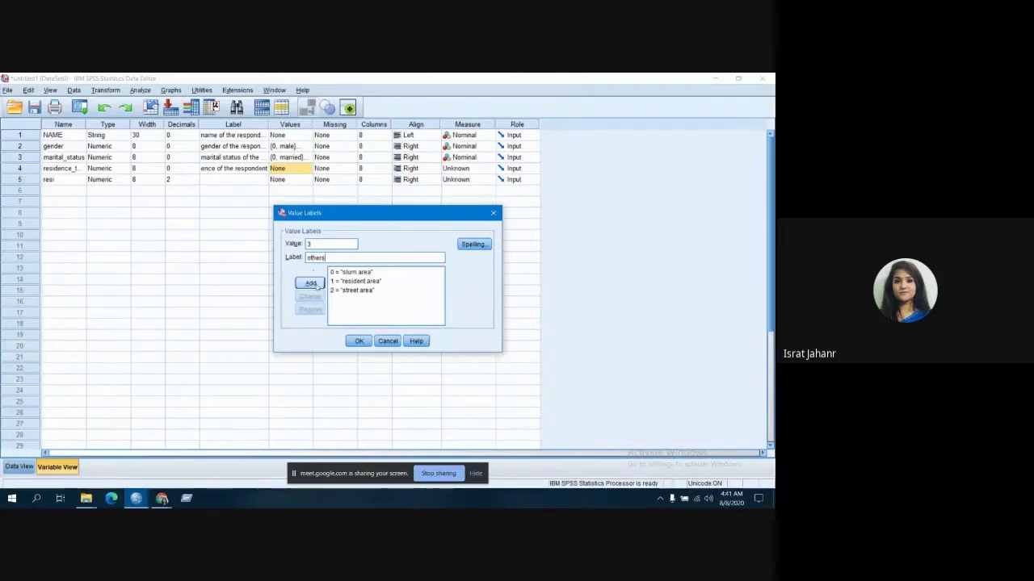
left_click(310, 282)
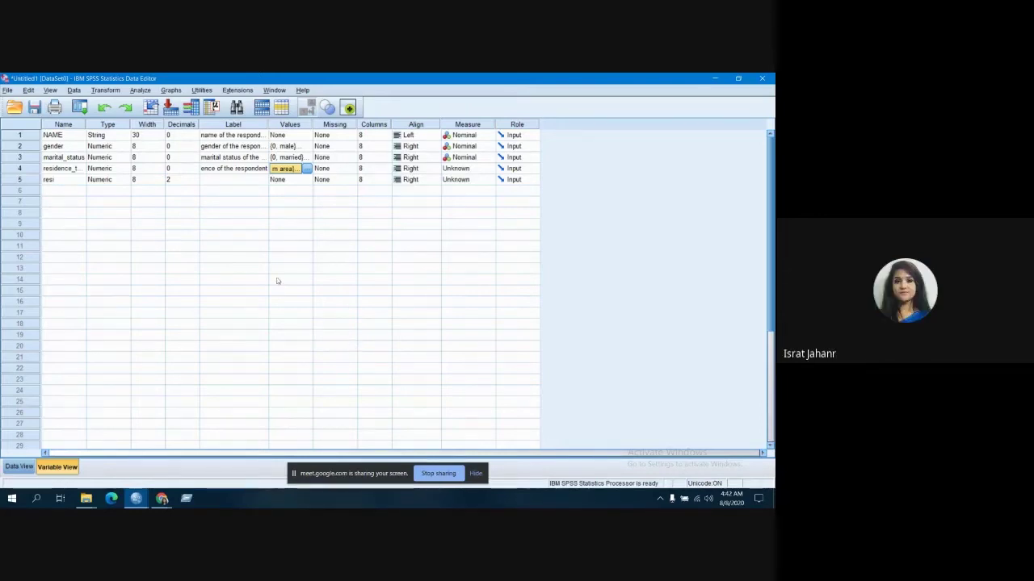
Rename the resi variable in the fifth row to Hygenic_pt
left_click(240, 181)
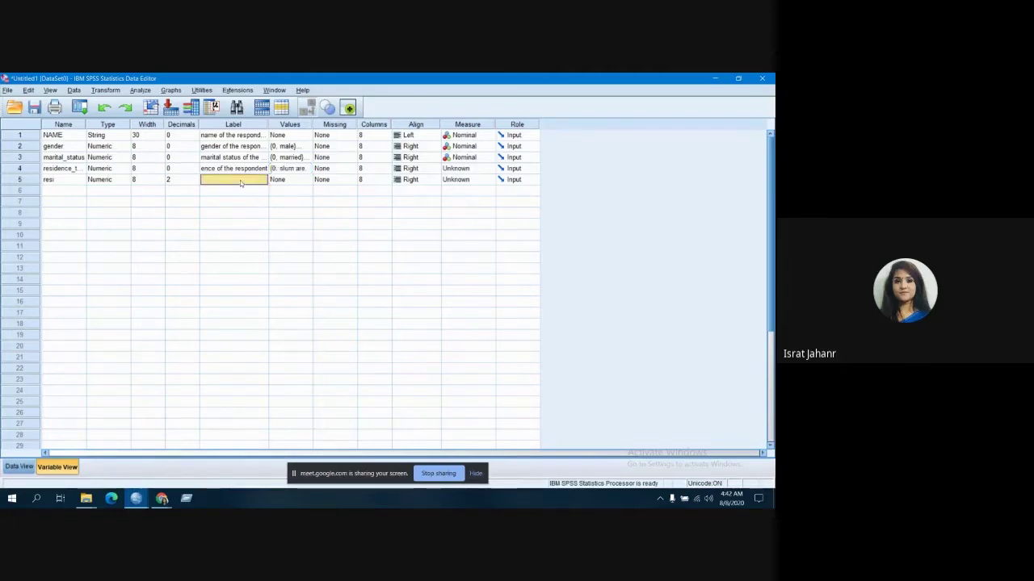
double_click(79, 179)
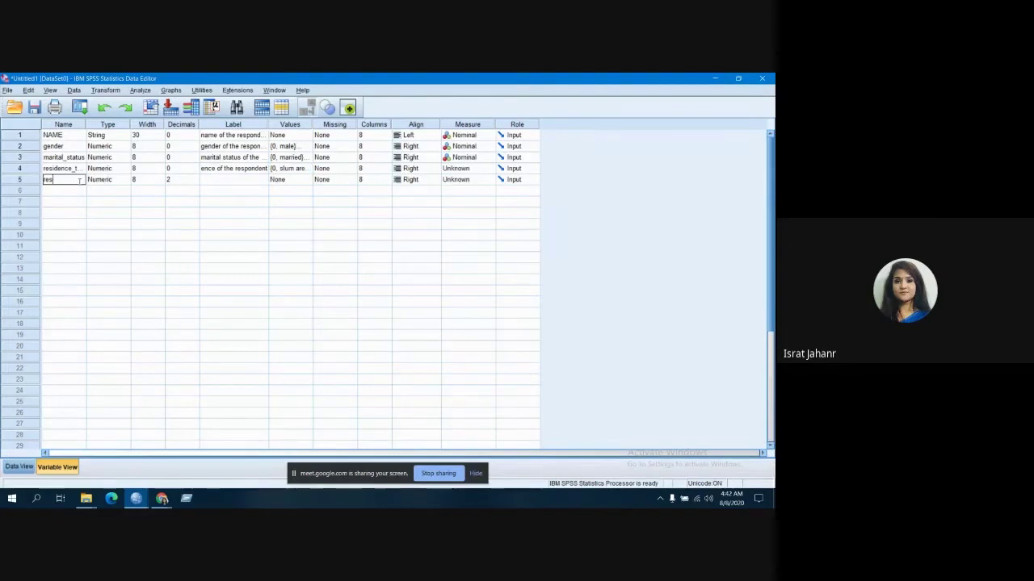
key("BackSpace")
key("BackSpace")
key("BackSpace")
type("Hygien")
key("BackSpace")
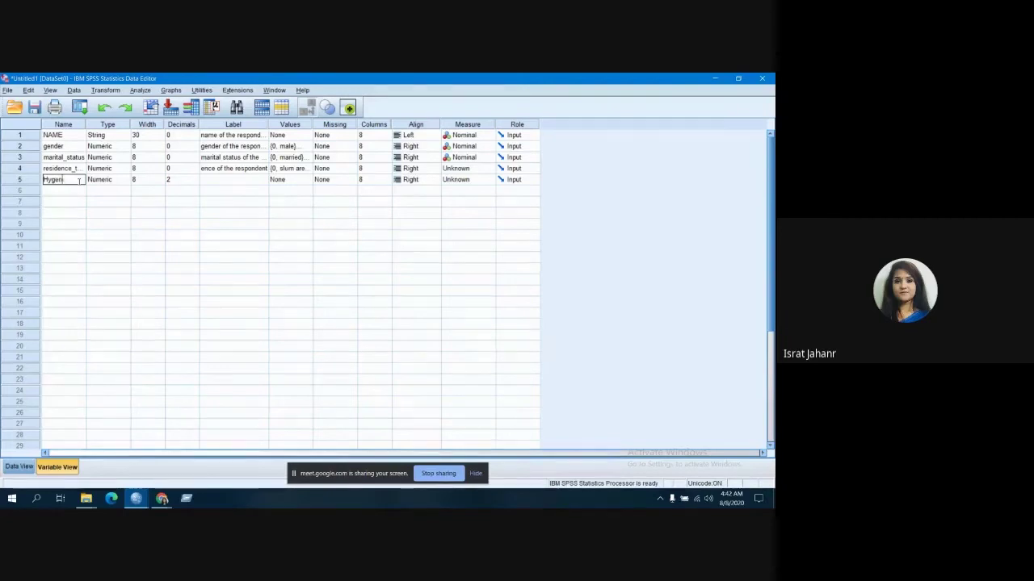
type("c_pt")
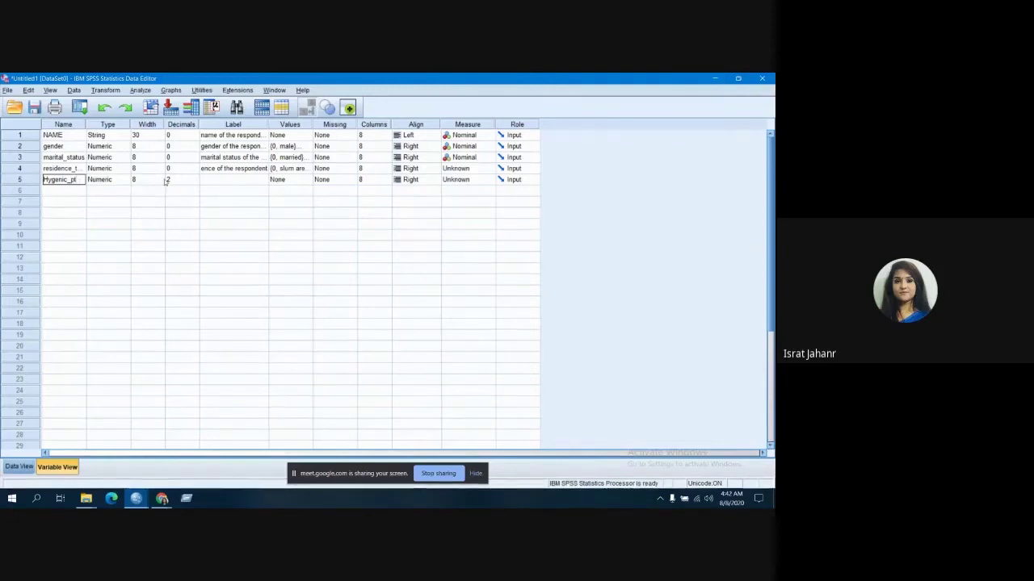
Set the decimals of Hygenic_pt to 0 and its label to "hygenic toilet"
left_click(170, 179)
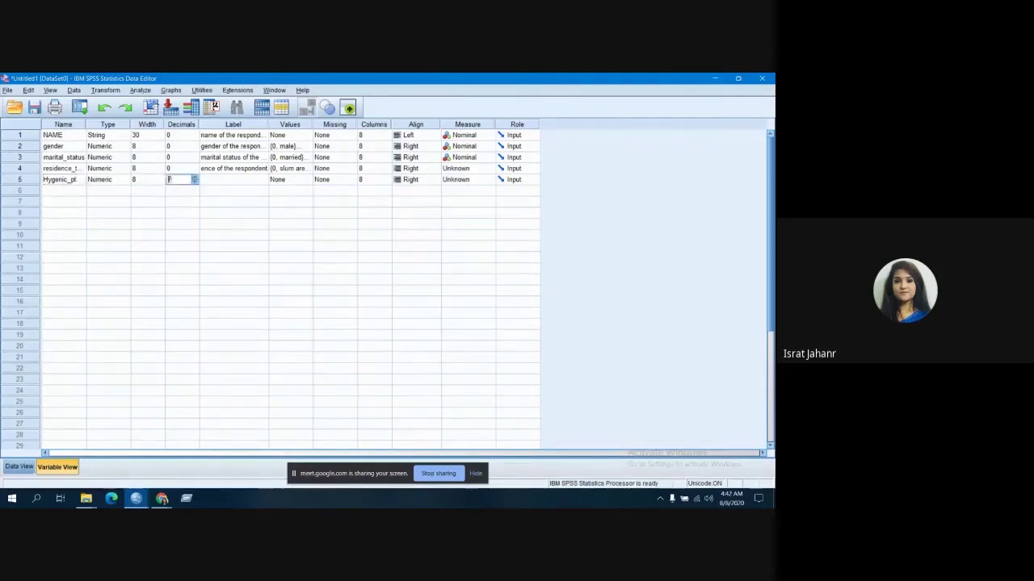
left_click(195, 182)
left_click(194, 182)
left_click(244, 180)
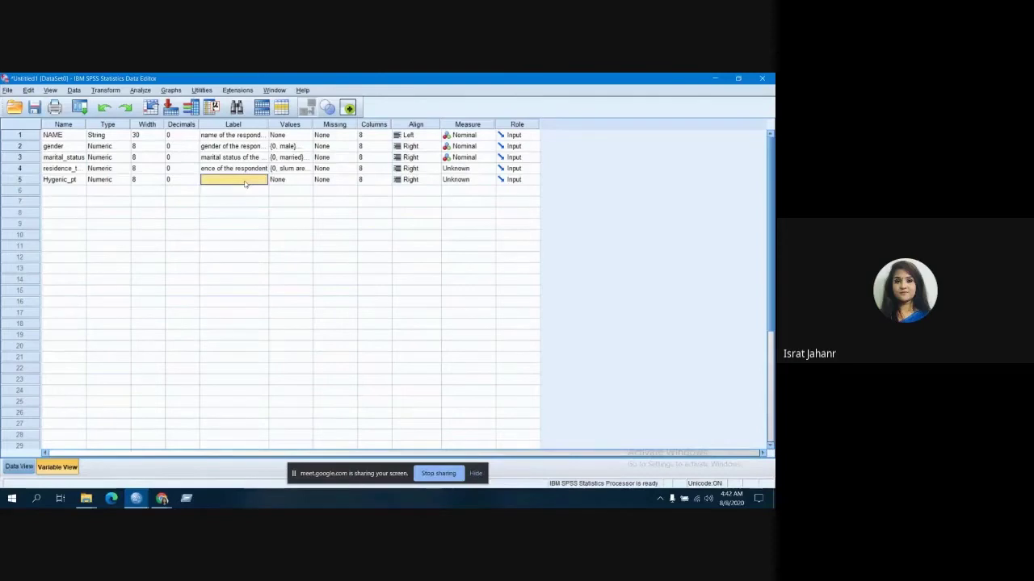
left_click(245, 181)
type("hygenic toi")
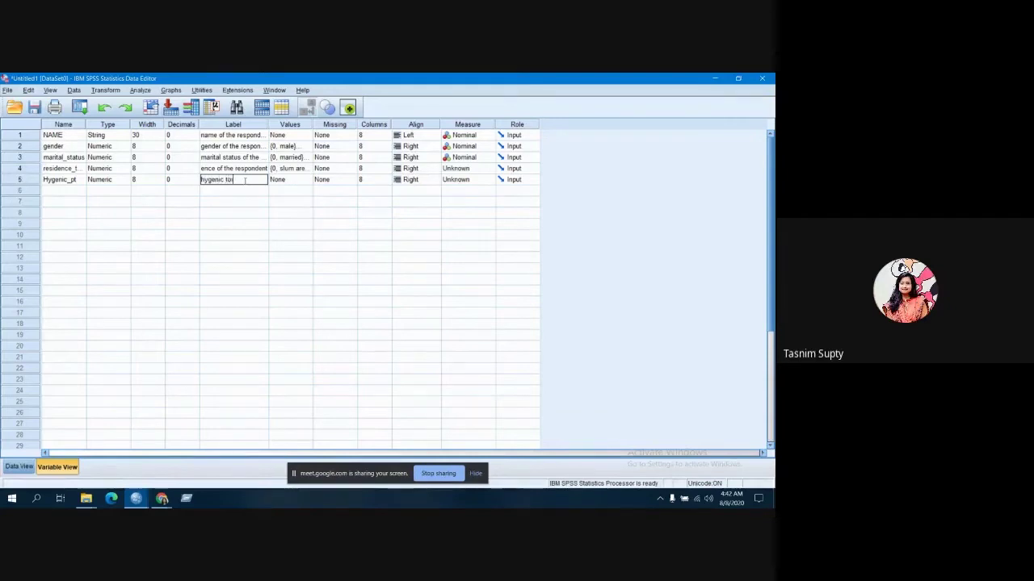
type("let")
Set the measurement level of the residence type variable to Nominal
left_click(489, 169)
left_click(485, 179)
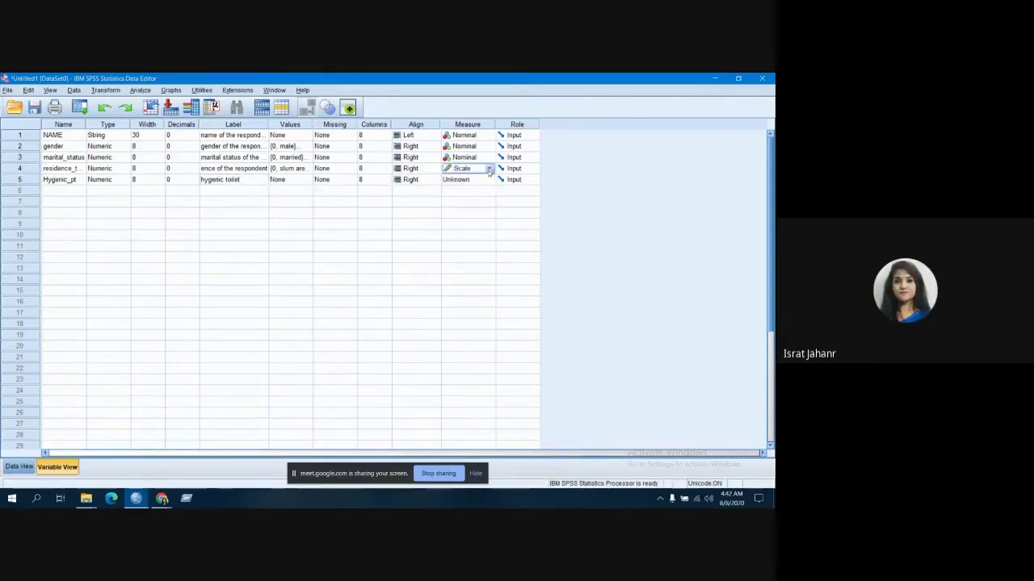
left_click(489, 170)
left_click(476, 178)
left_click(490, 169)
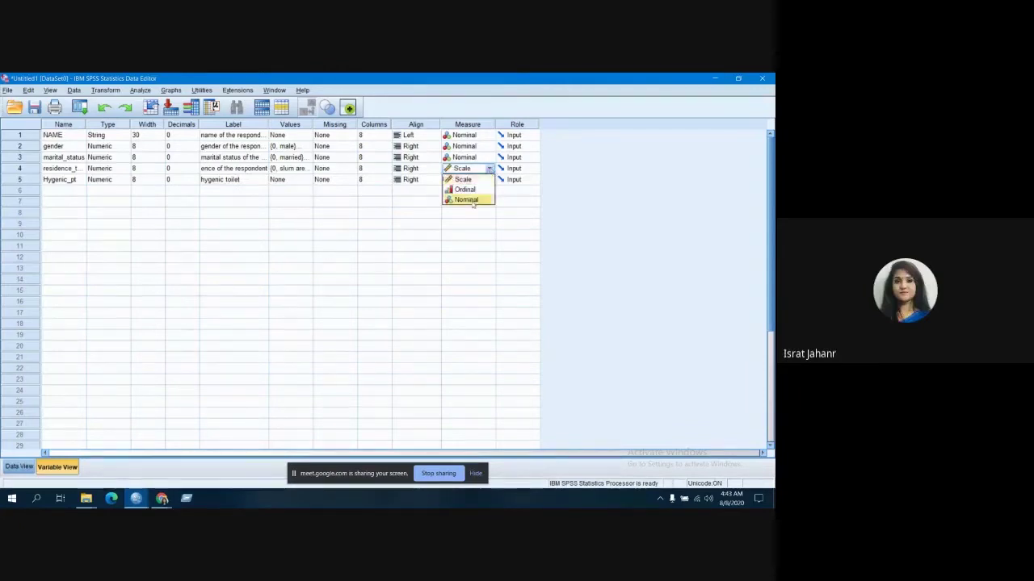
left_click(472, 201)
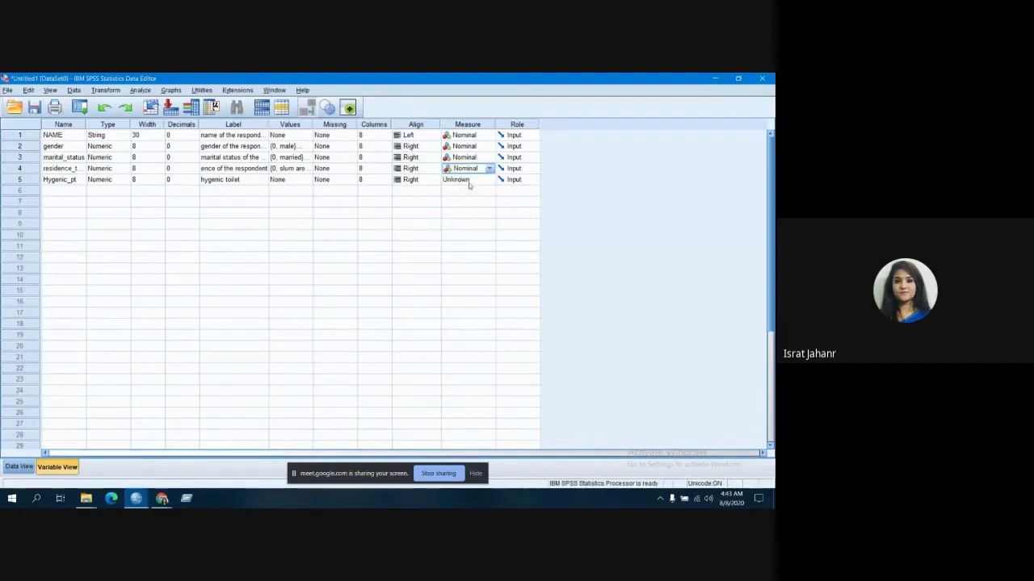
Set the measurement level of Hygenic_pt to Nominal
left_click(474, 180)
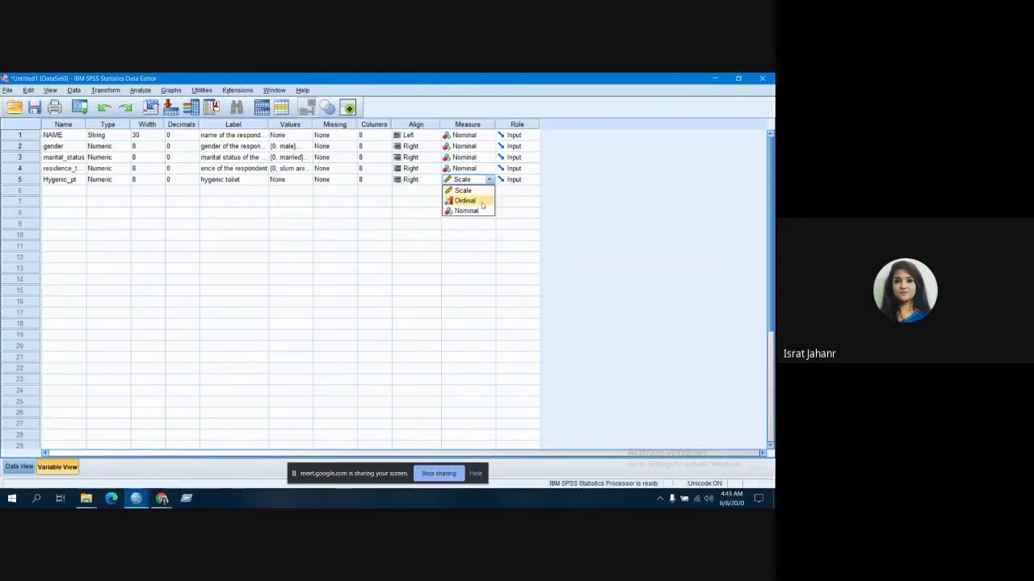
left_click(474, 223)
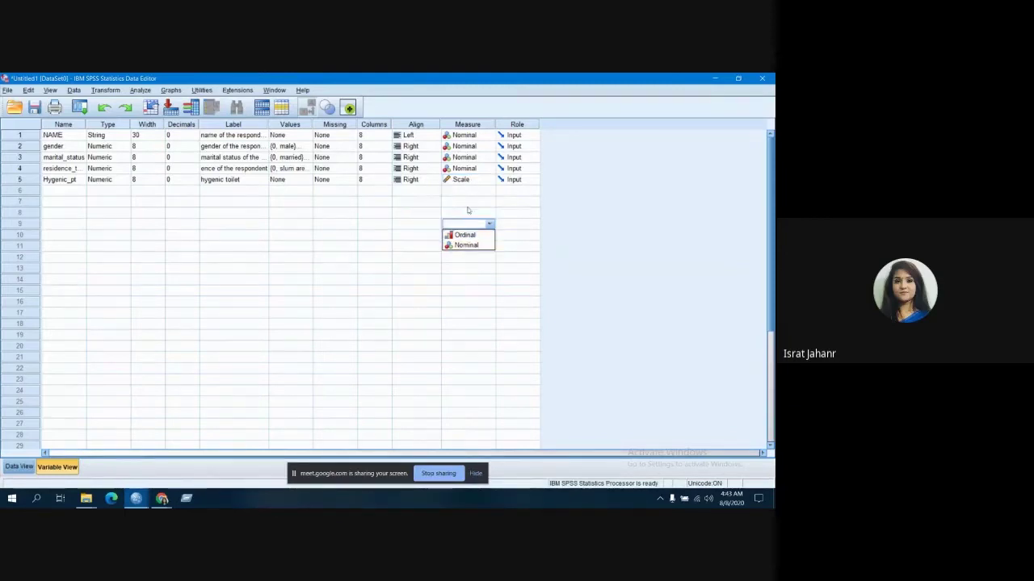
left_click(467, 205)
left_click(565, 172)
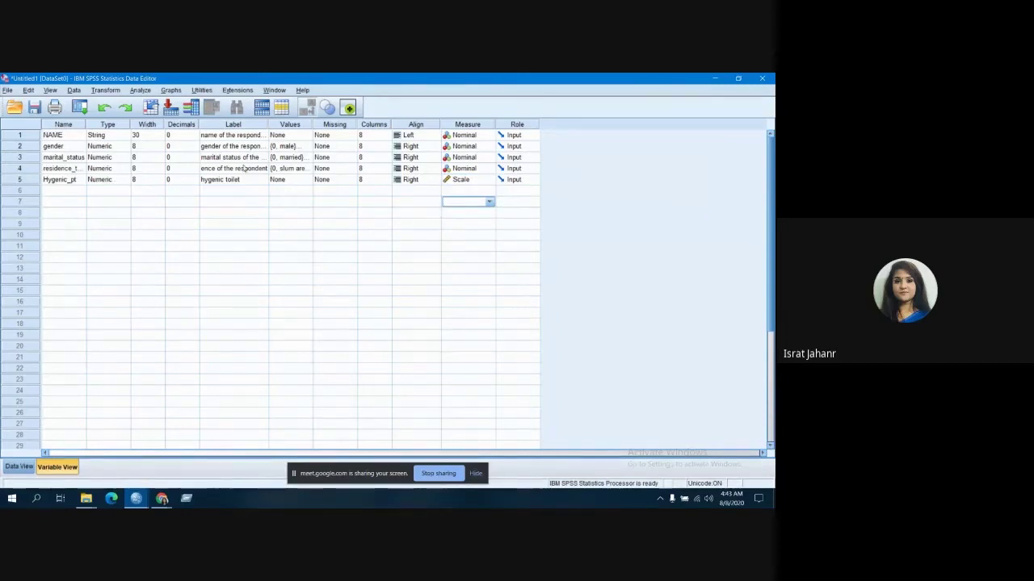
left_click(458, 180)
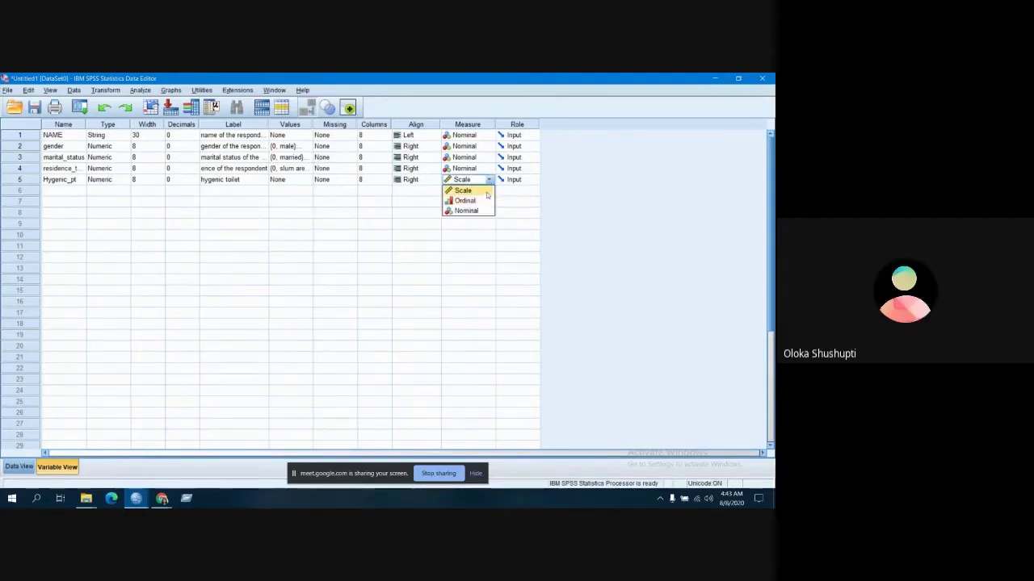
left_click(477, 211)
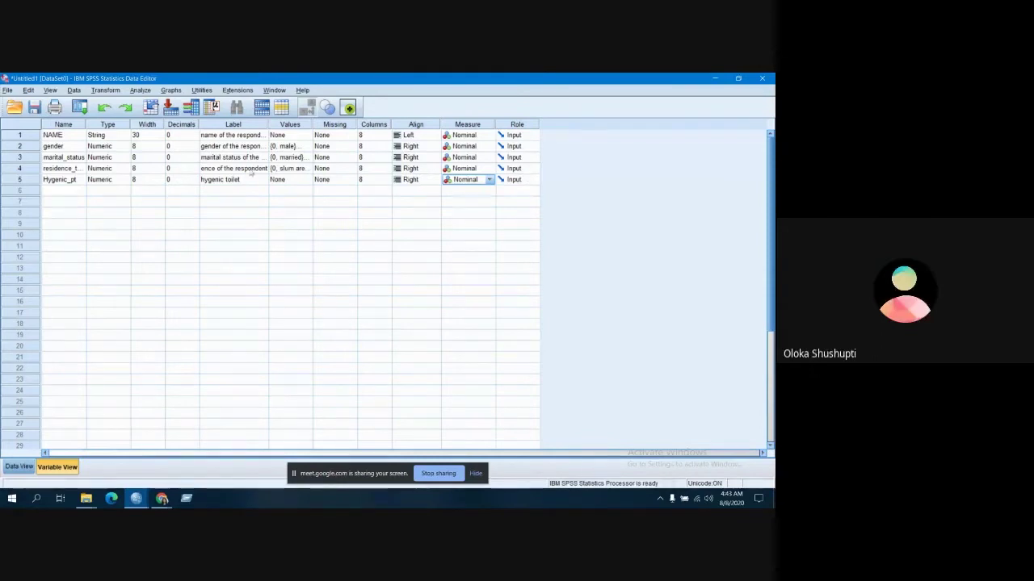
Add the value label 0 = "30-40" to the Hygenic_pt variable
left_click(46, 193)
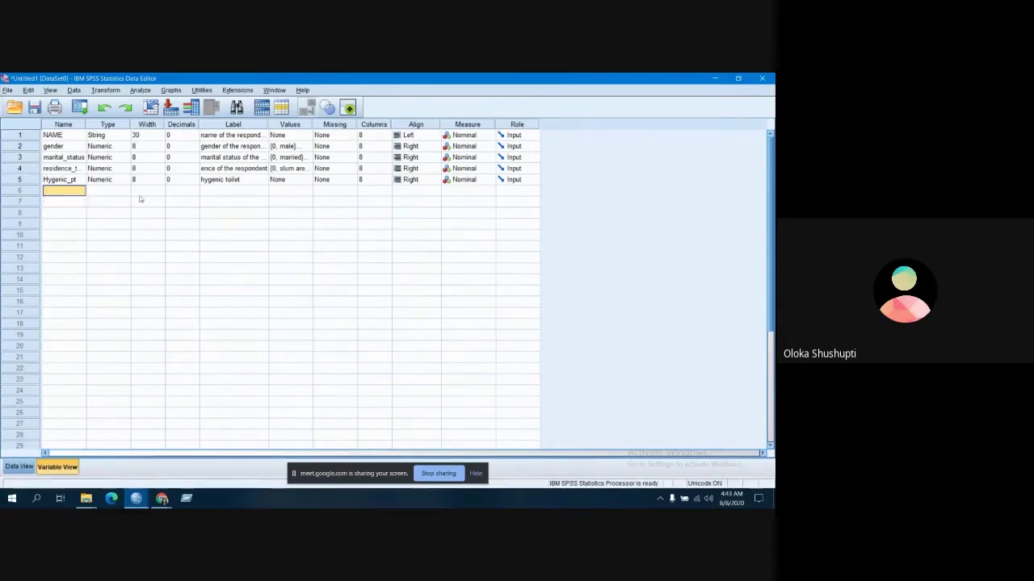
left_click(293, 179)
left_click(308, 179)
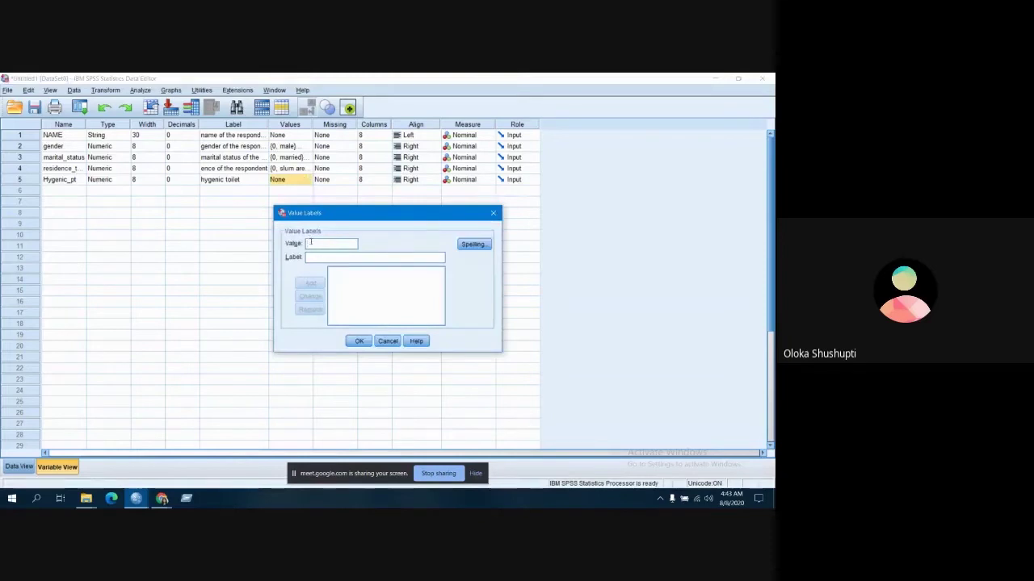
type("0")
left_click(308, 258)
type("No")
type("-")
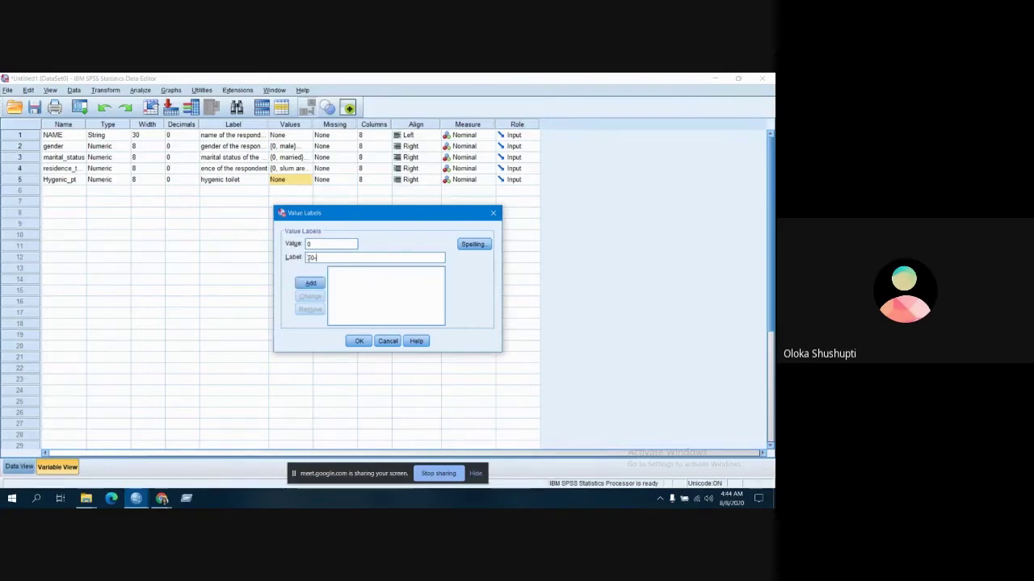
type("40")
left_click(310, 283)
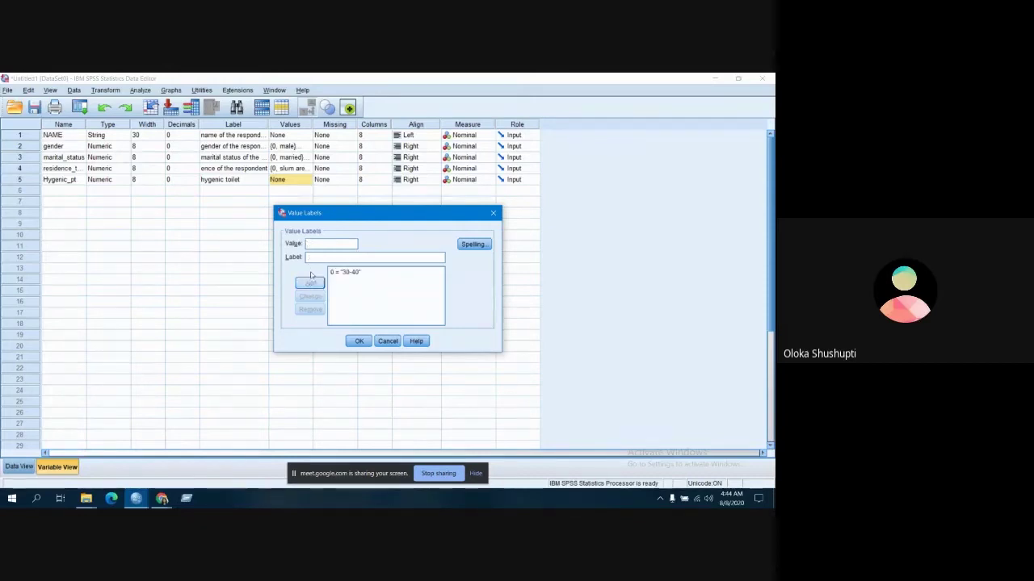
Add the value label 1 = "40-50%" to the Hygenic_pt variable
type("1")
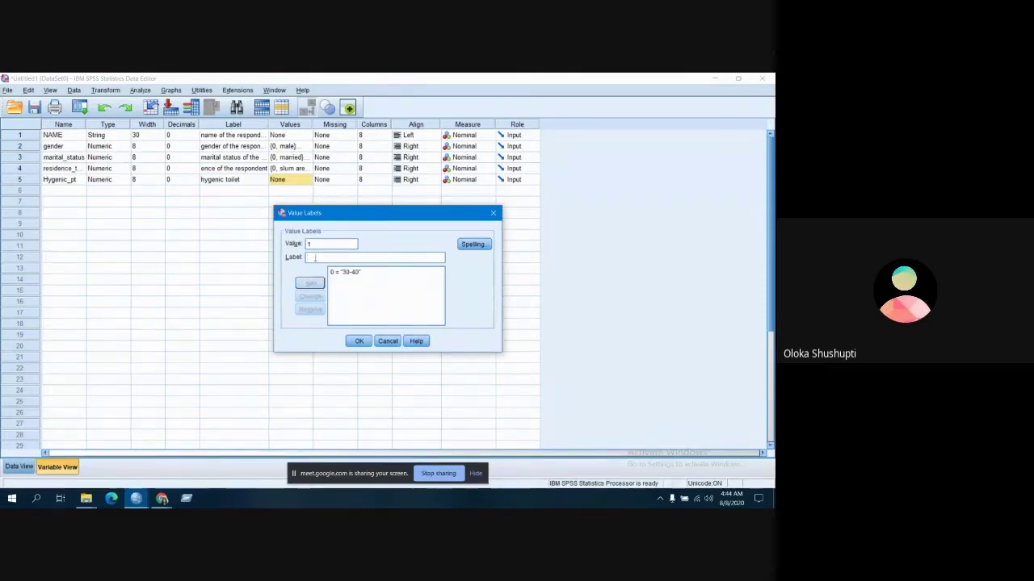
left_click(315, 257)
type("40-")
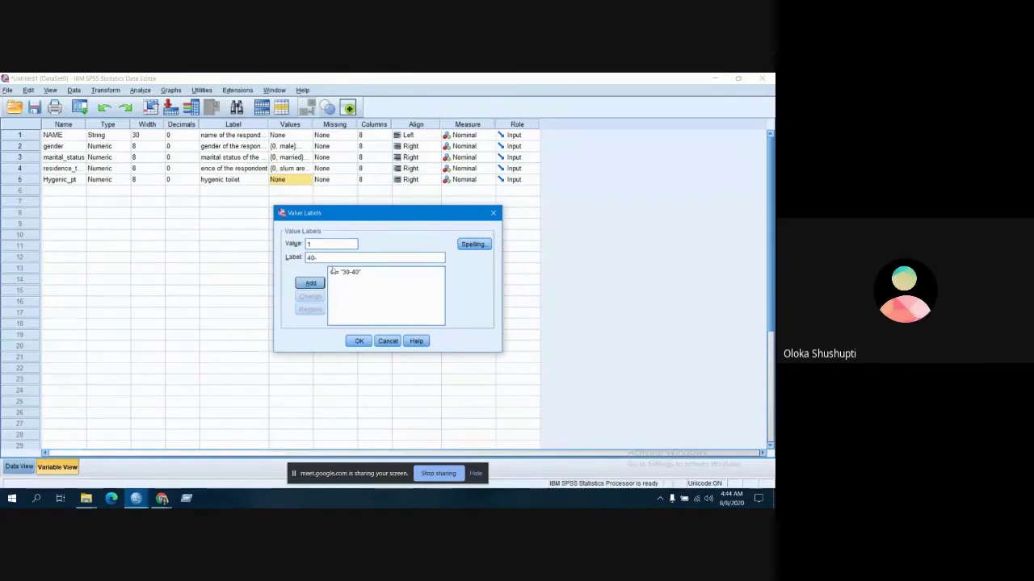
type("50%")
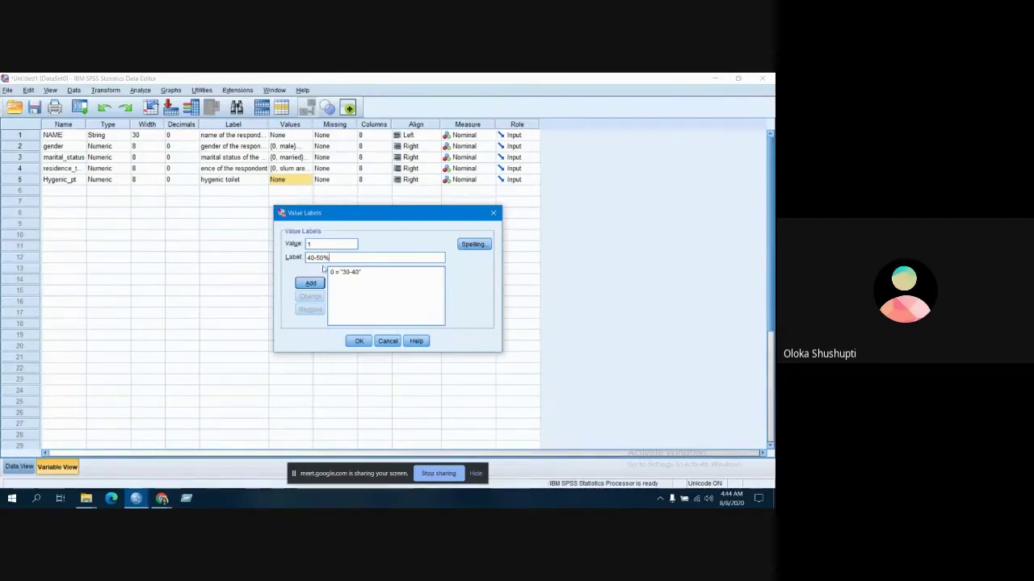
left_click(317, 282)
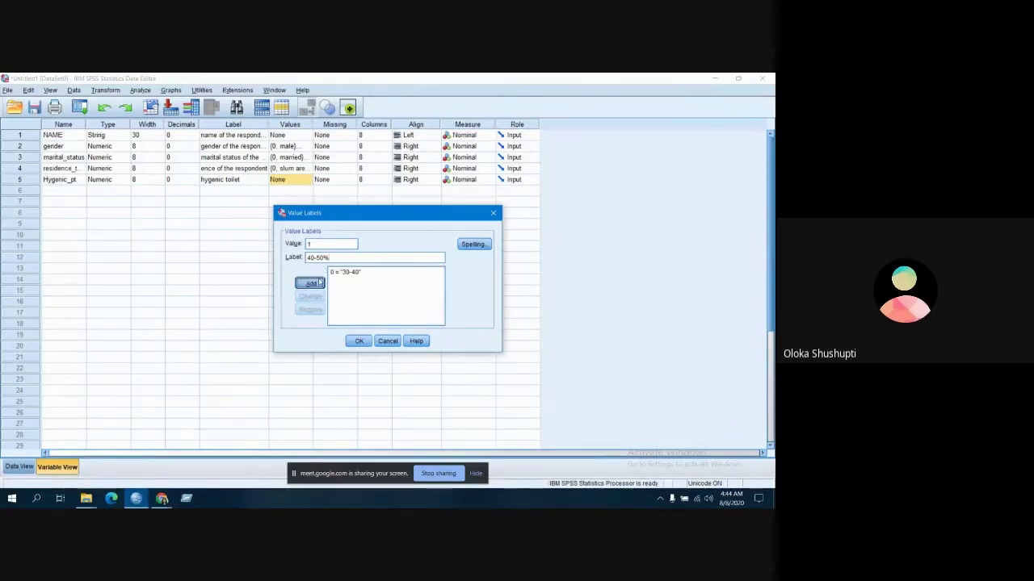
Change the Hygenic_pt label for value 0 to "30-40%"
left_click(347, 272)
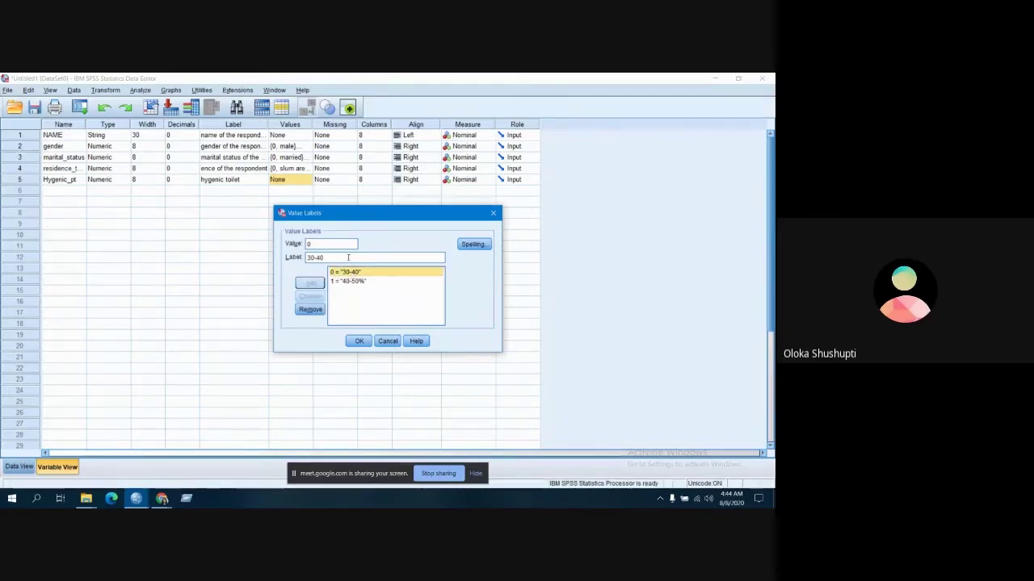
left_click(348, 257)
type("%")
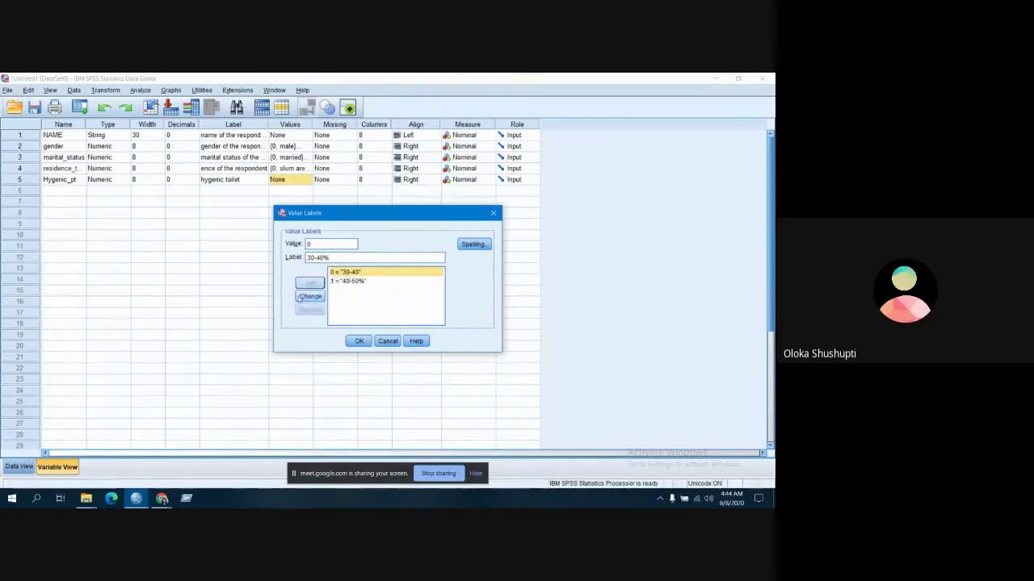
left_click(310, 296)
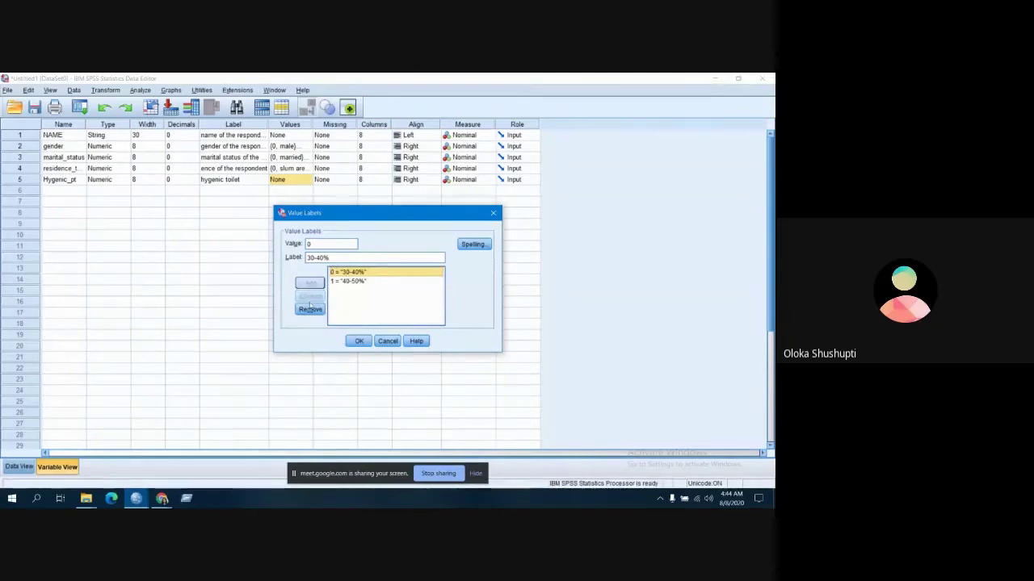
Add the value label 2 = "50-55%" to the Hygenic_pt variable
left_click(349, 282)
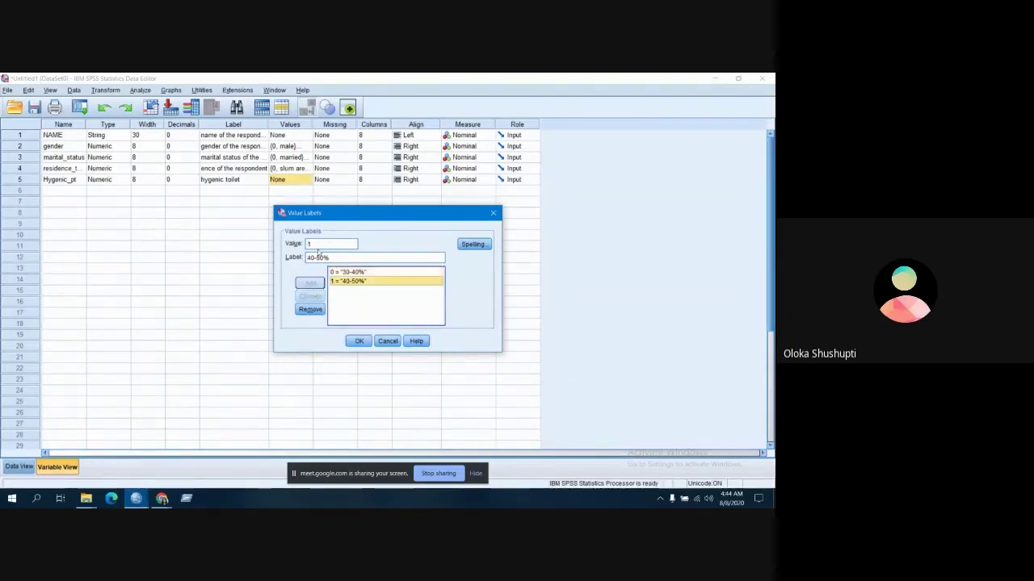
left_click(321, 244)
key("BackSpace")
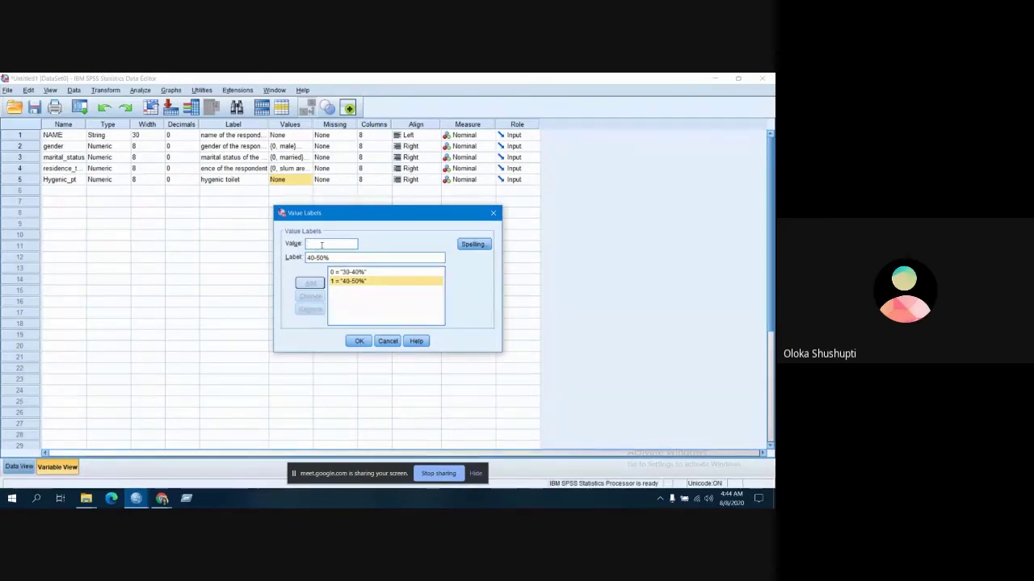
type("2")
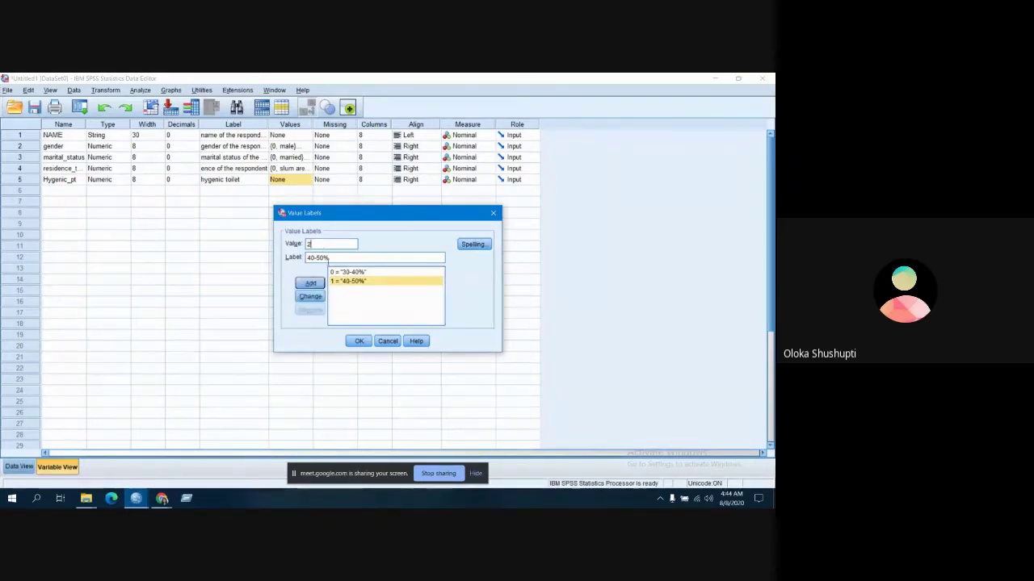
key("Tab")
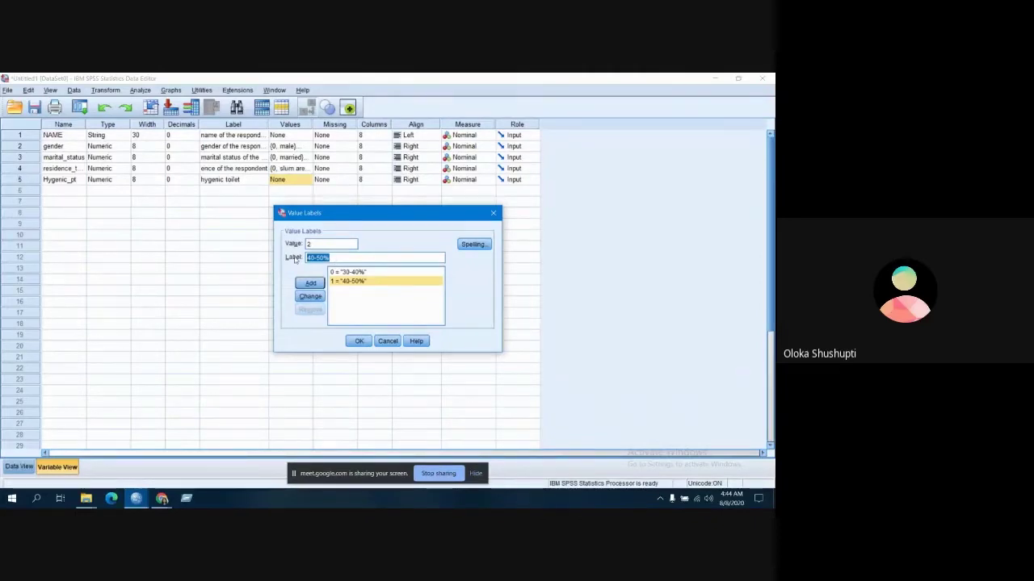
type("50")
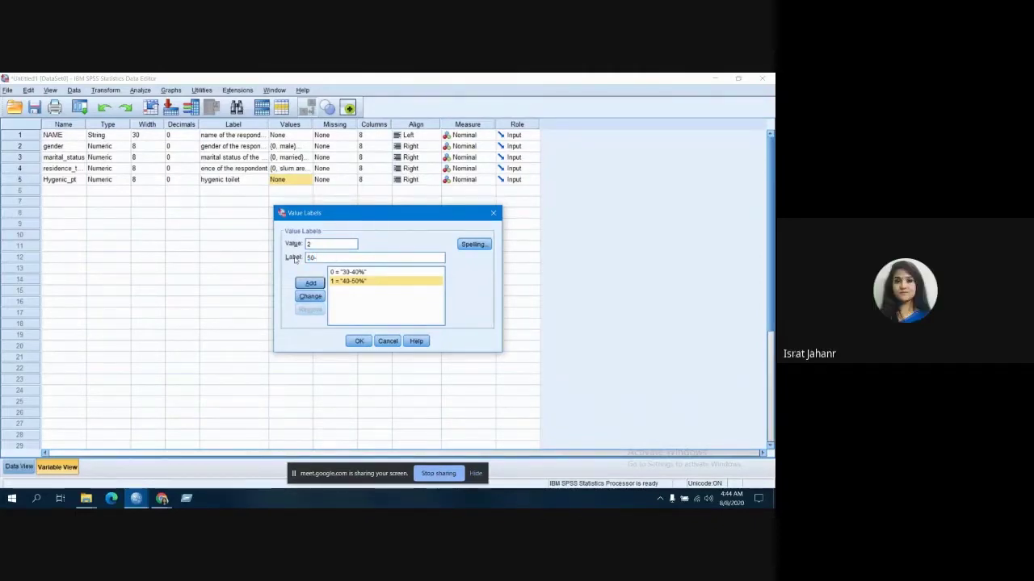
type("-55%")
left_click(308, 283)
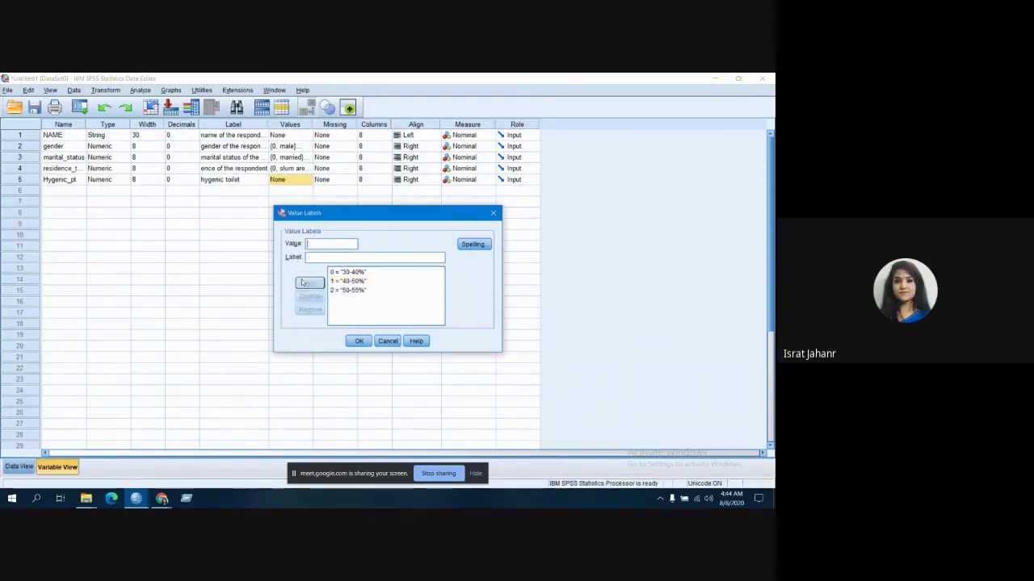
Add the value label 3 = "60-80%" to the Hygenic_pt variable
type("3")
left_click(315, 259)
type("60-80%")
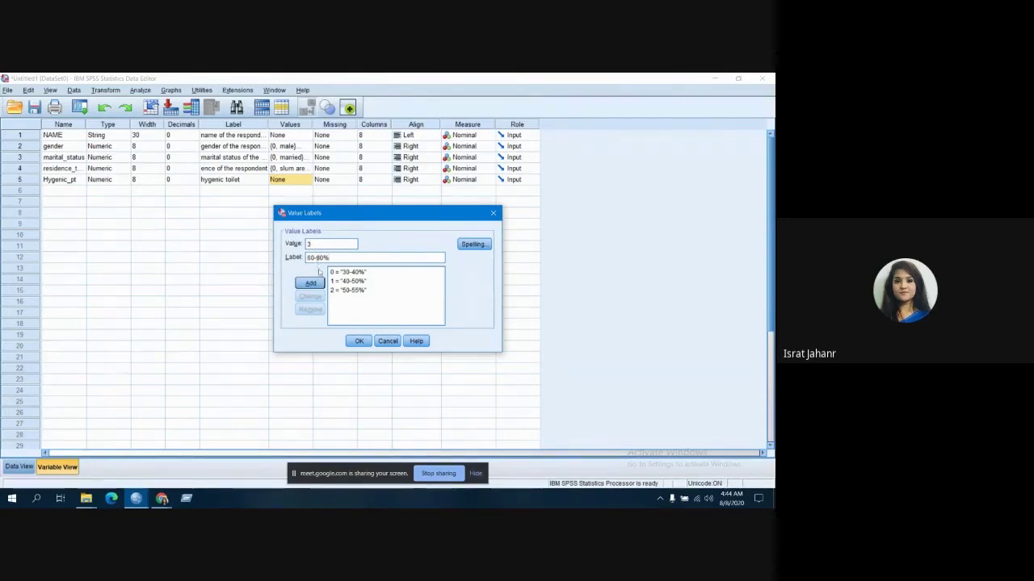
left_click(311, 283)
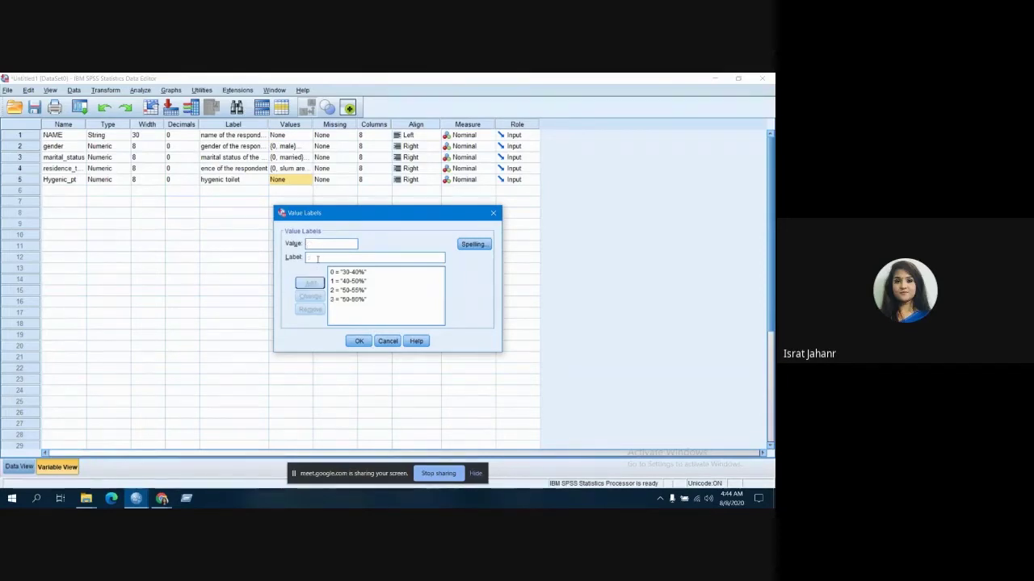
Add the value label 4 = "100%" to Hygenic_pt and apply its value labels
type("4")
left_click(317, 257)
type("1")
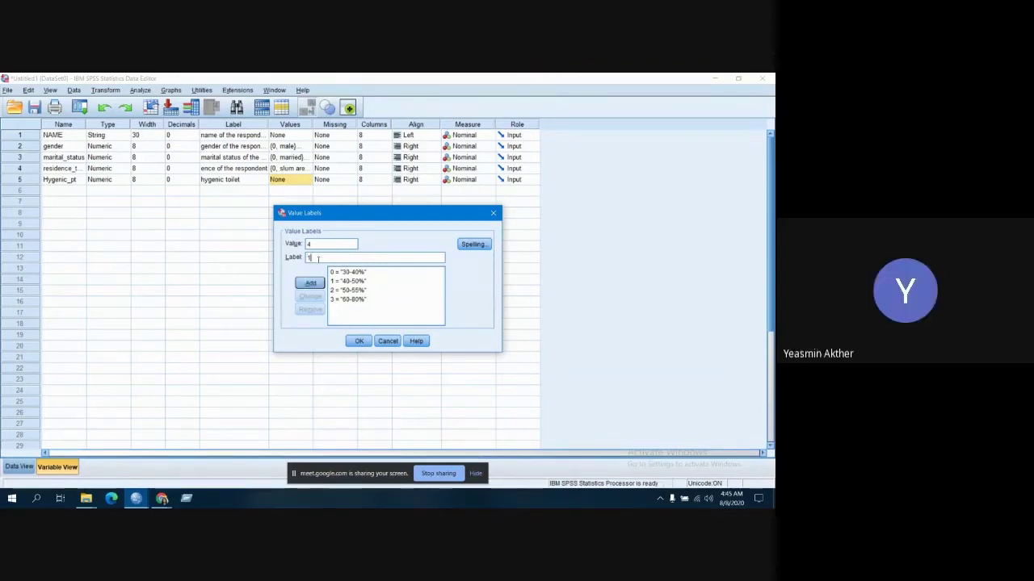
type("00%")
left_click(311, 283)
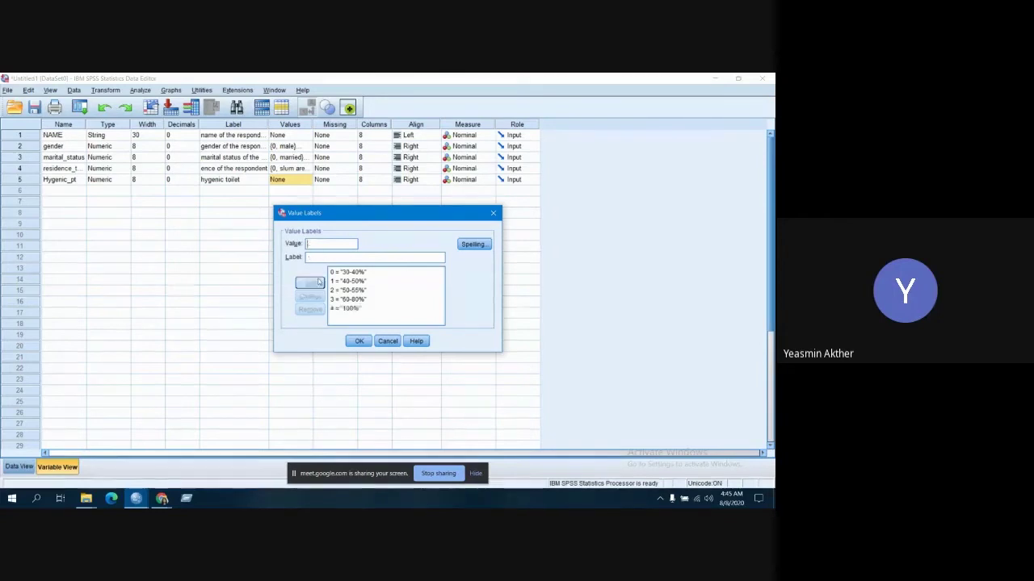
left_click(358, 341)
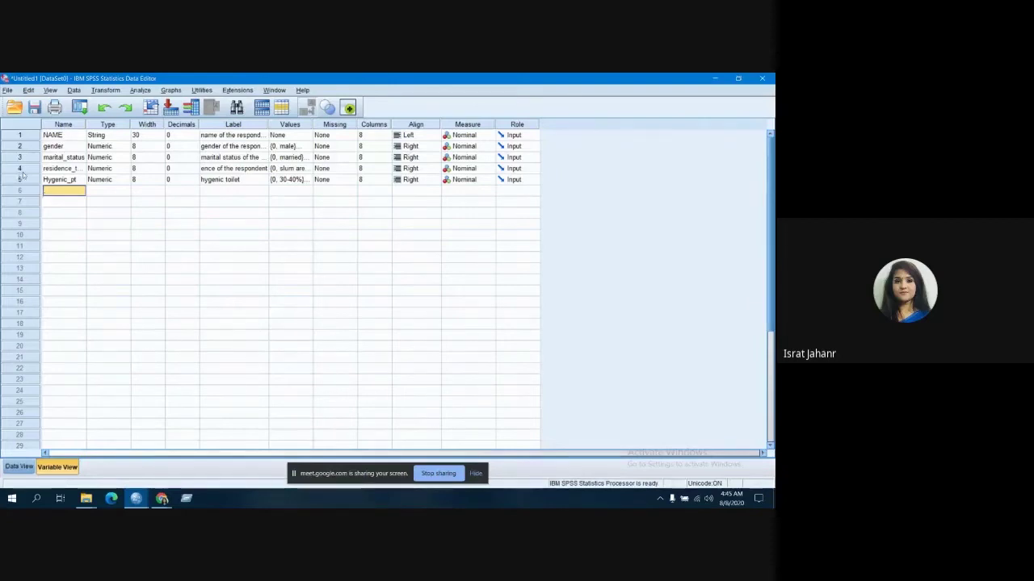
Add a sixth variable named distance_ below Hygenic_pt
mouse_move(136, 499)
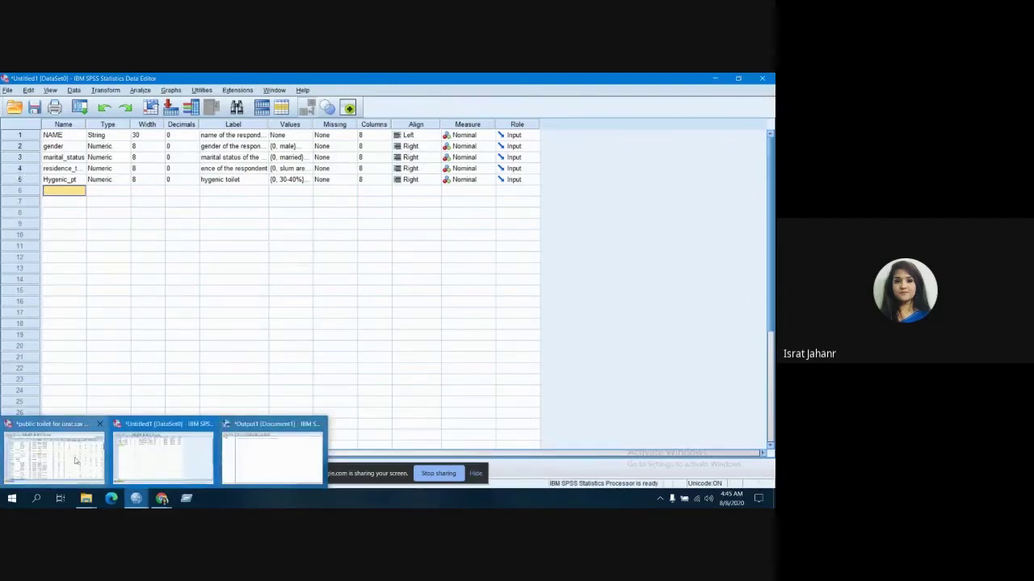
mouse_move(75, 461)
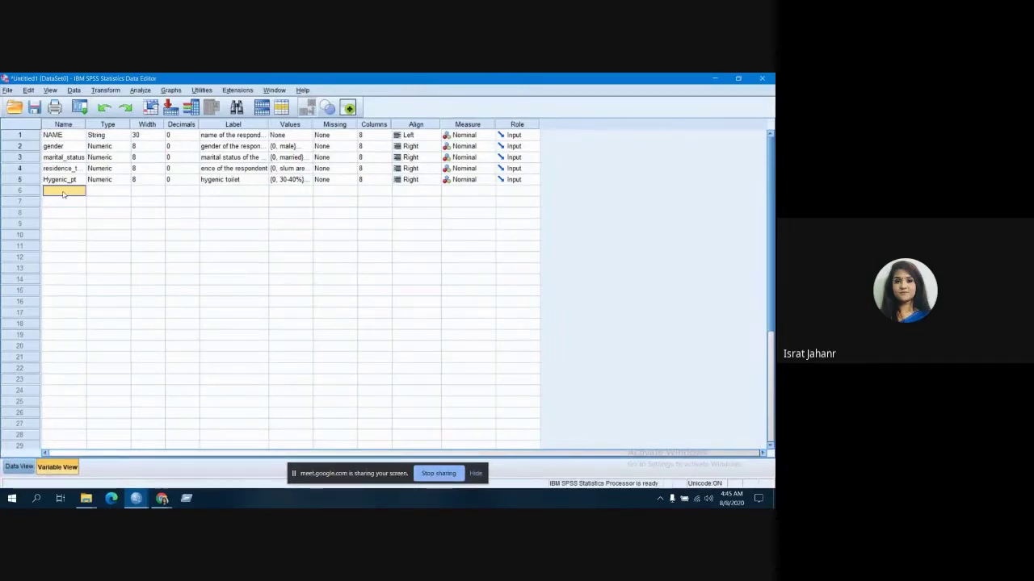
type("d")
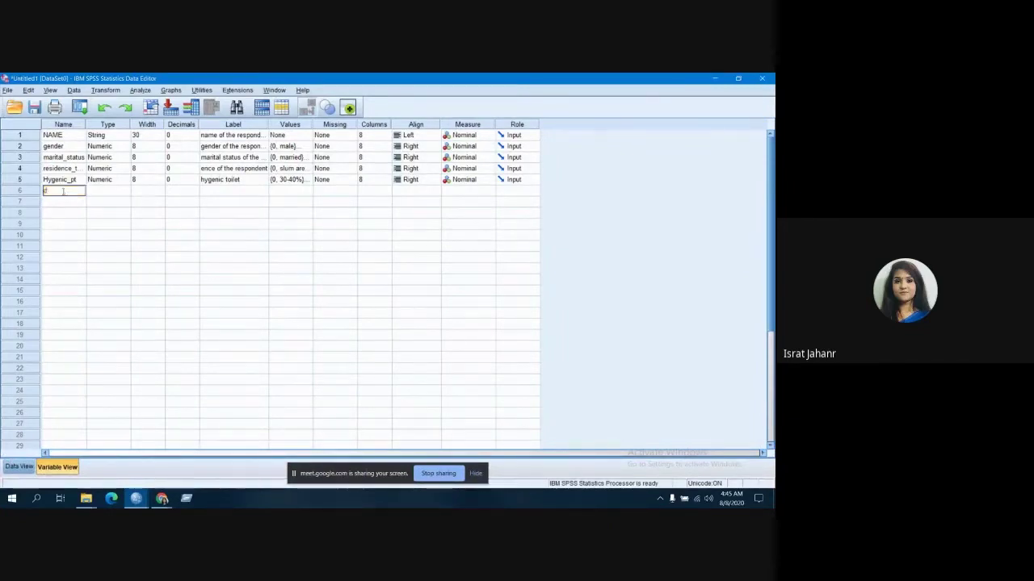
type("istance_")
left_click(304, 181)
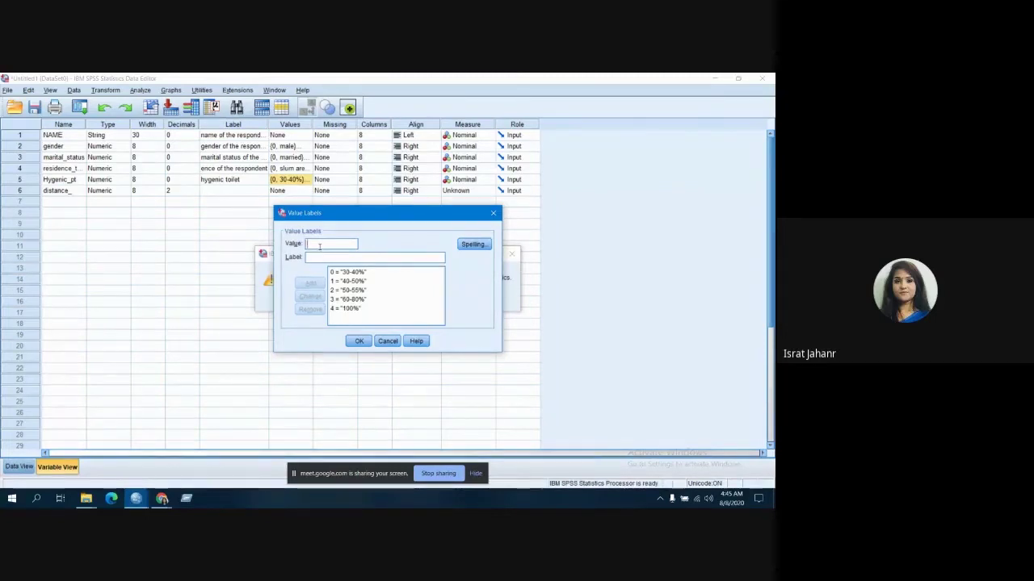
type("5")
left_click(319, 257)
type("30-")
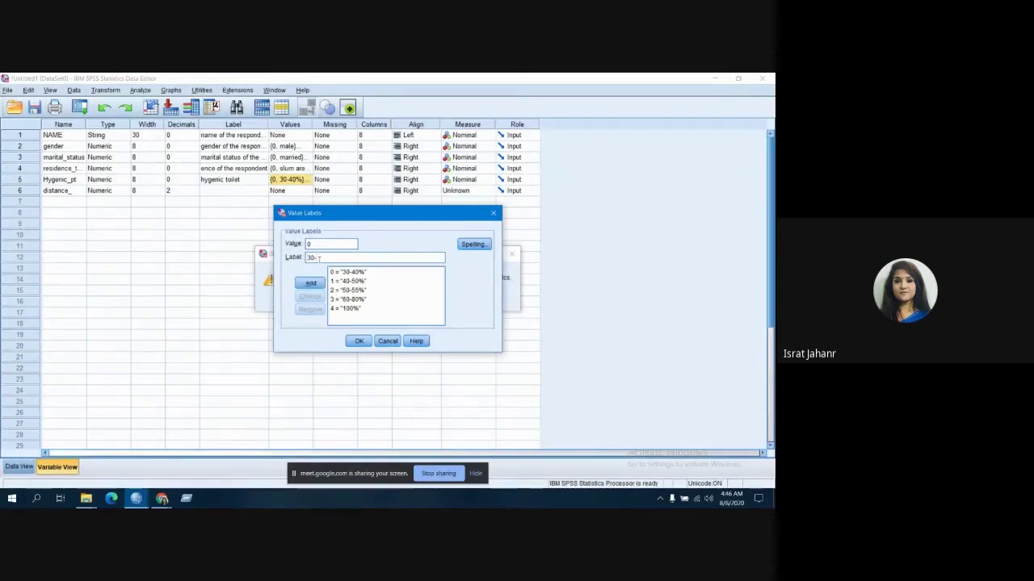
type("40%")
key("BackSpace")
key("BackSpace")
key("BackSpace")
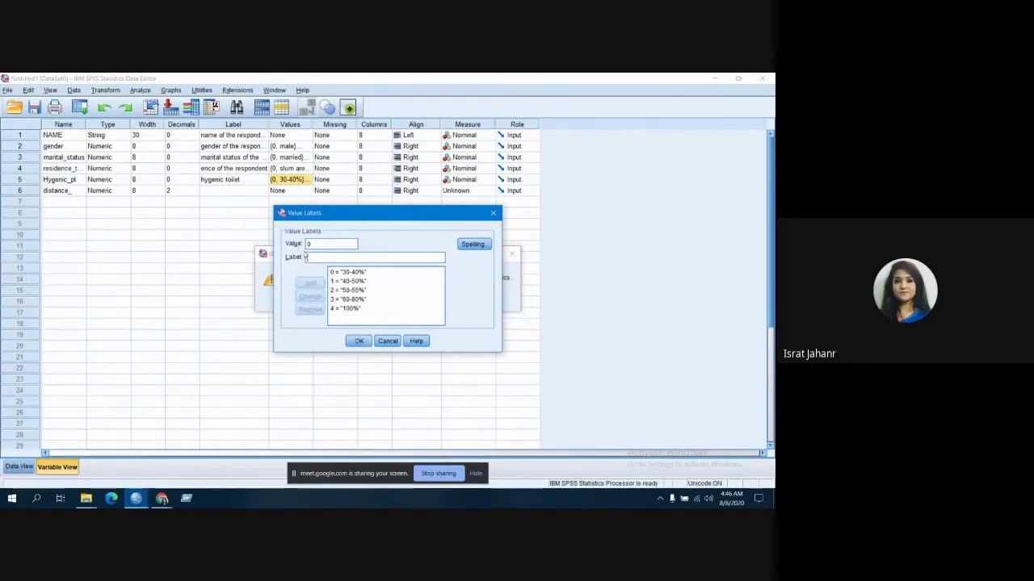
double_click(320, 243)
key("BackSpace")
left_click(359, 340)
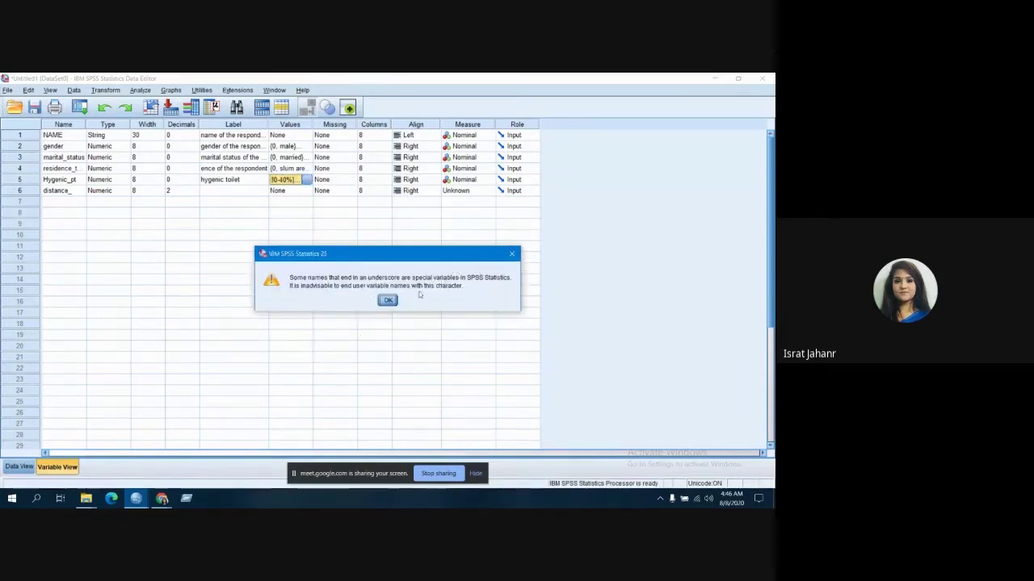
Dismiss the variable name warning and set the decimals of distance_ to 0
left_click(388, 301)
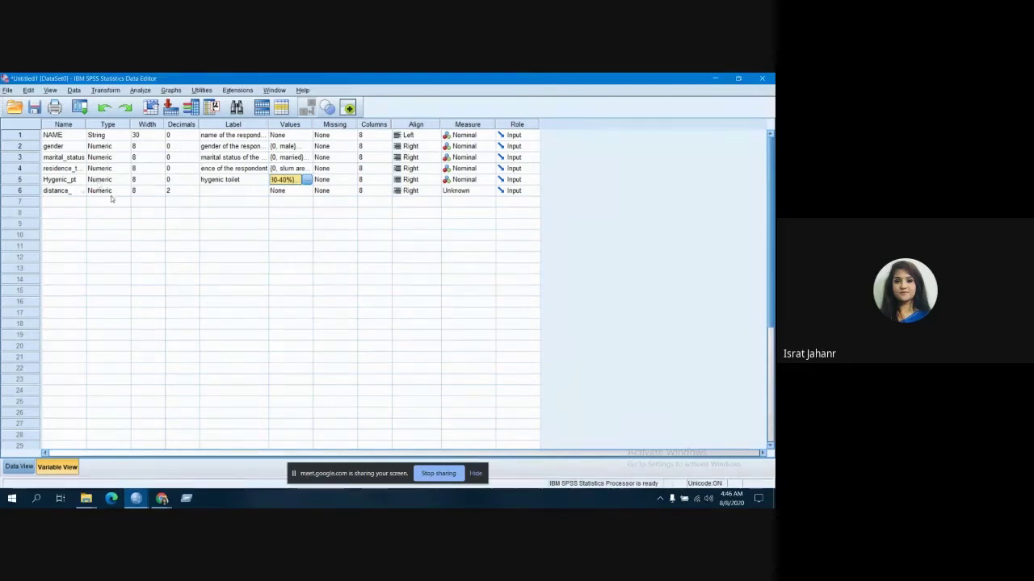
left_click(194, 193)
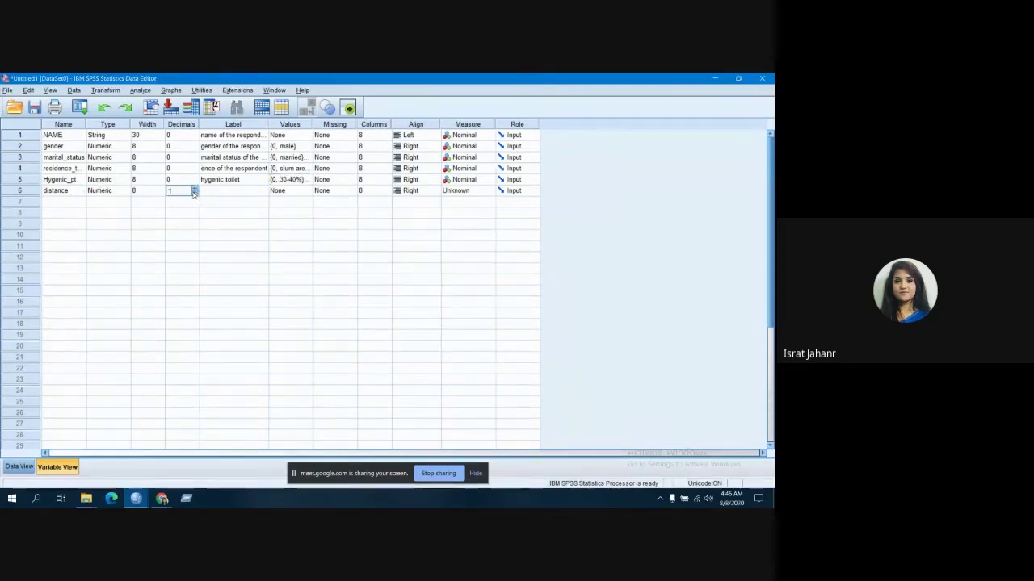
left_click(194, 193)
Set the label of the distance_ variable to "distance of public toilet"
left_click(249, 191)
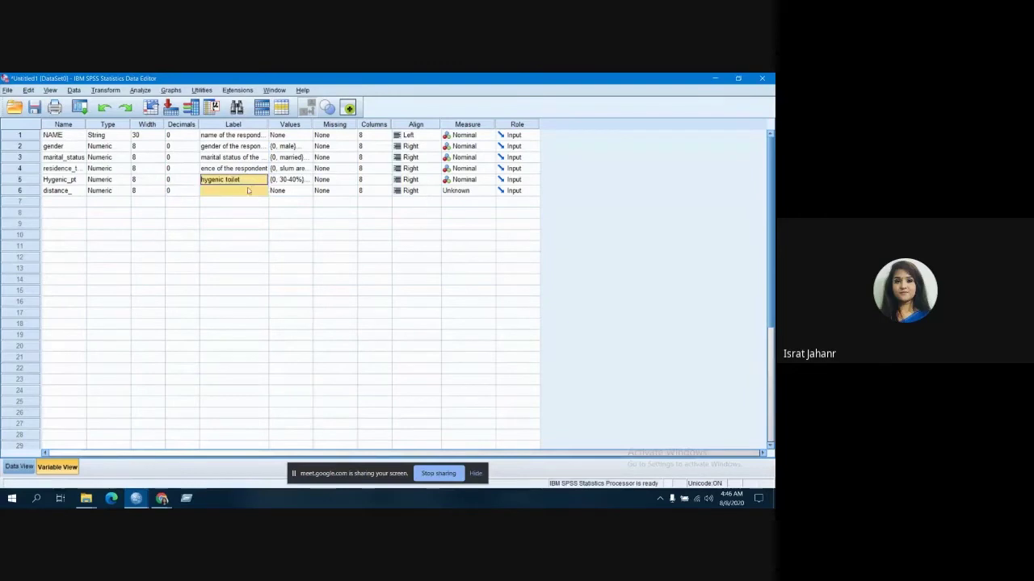
left_click(250, 190)
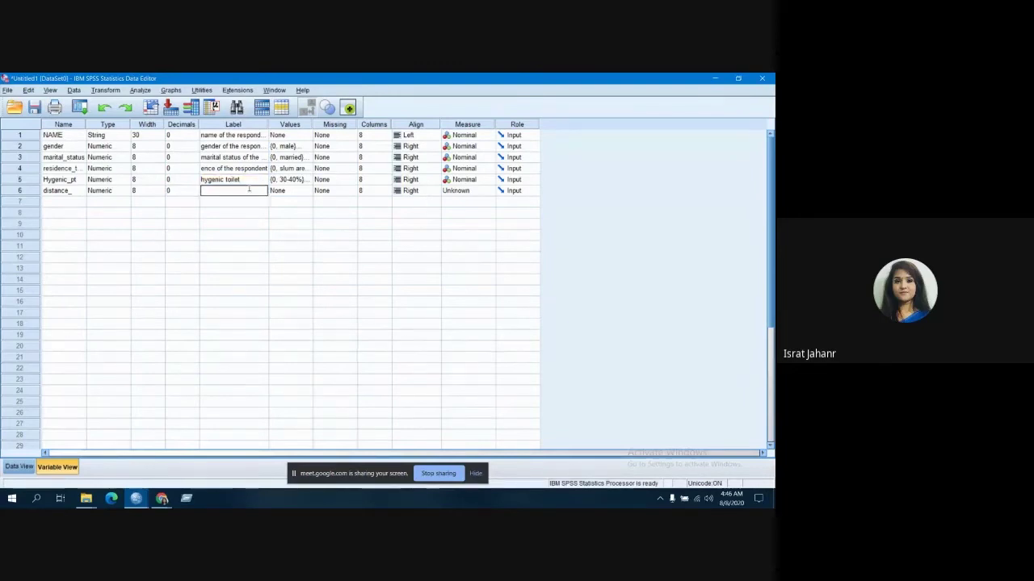
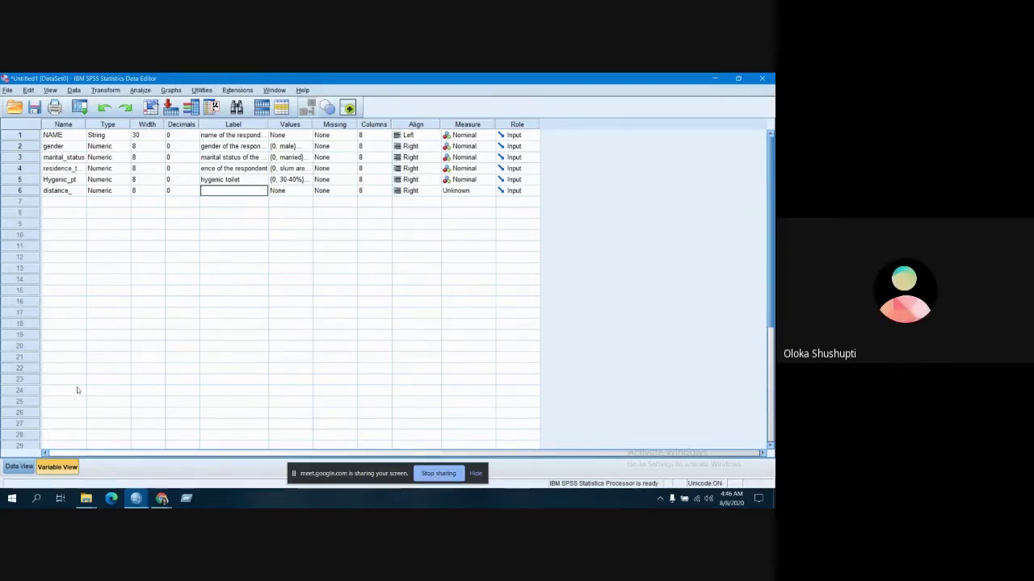
left_click(11, 467)
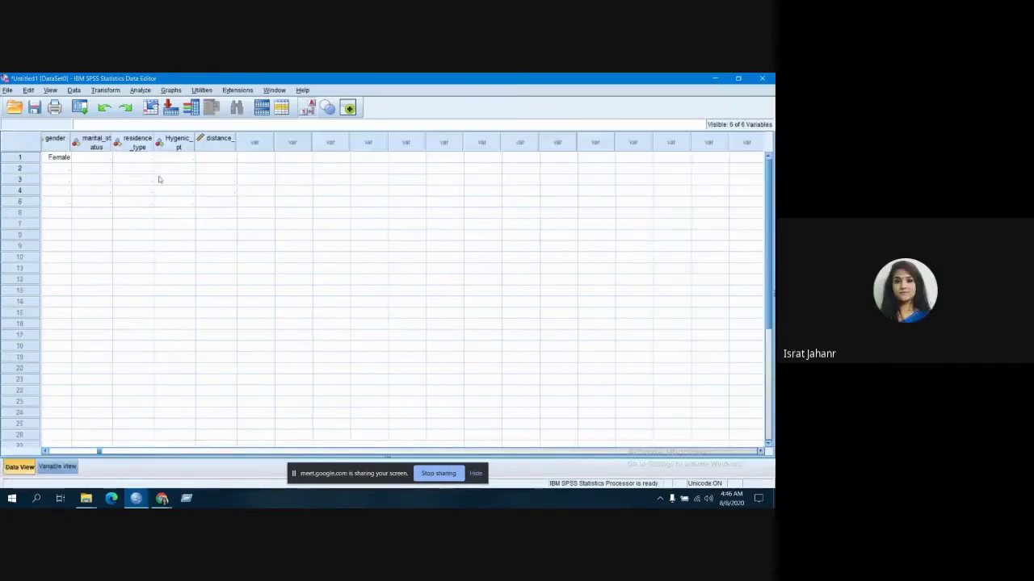
left_click(56, 467)
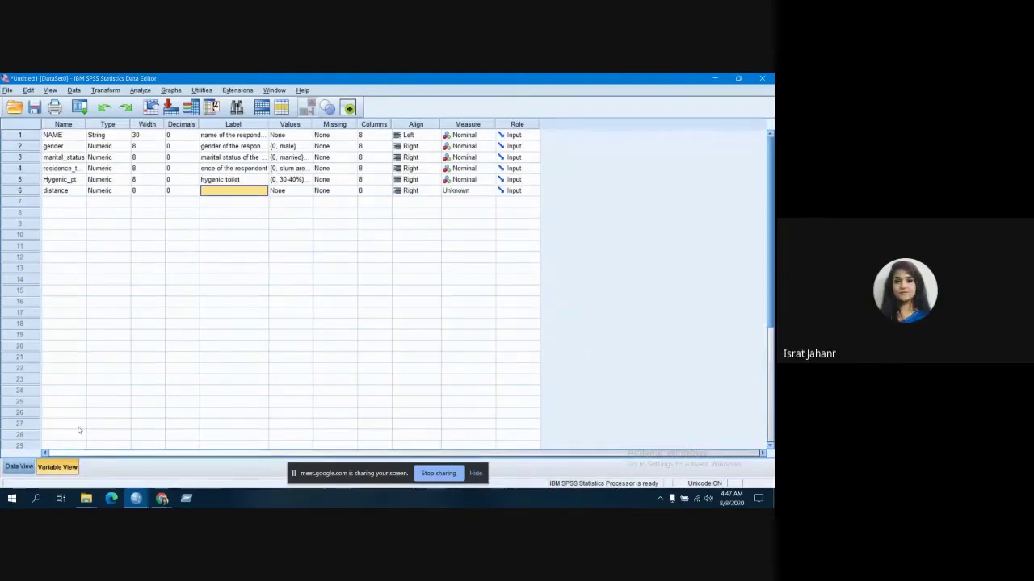
left_click(213, 192)
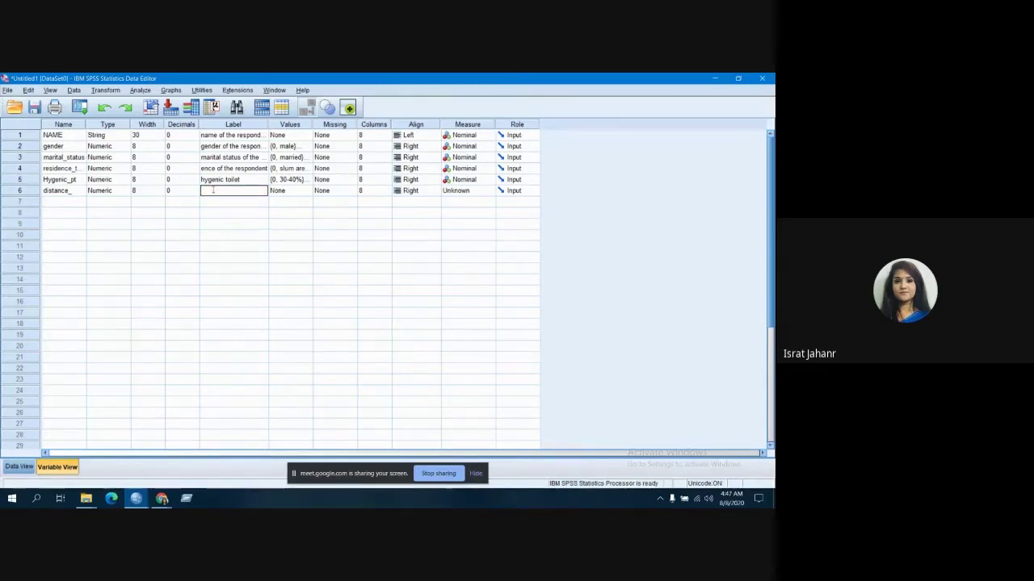
type("distance of public t")
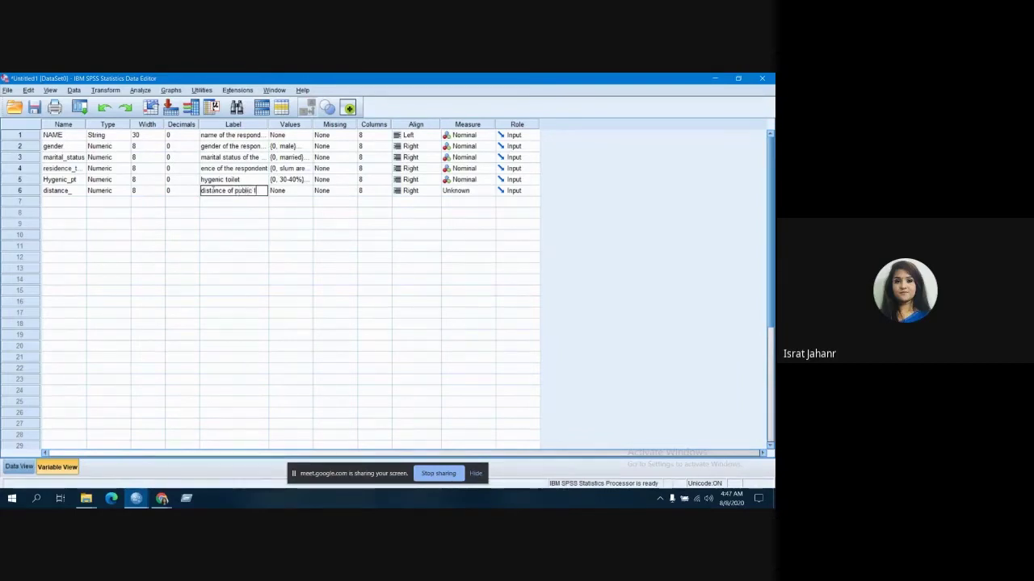
type("oilet")
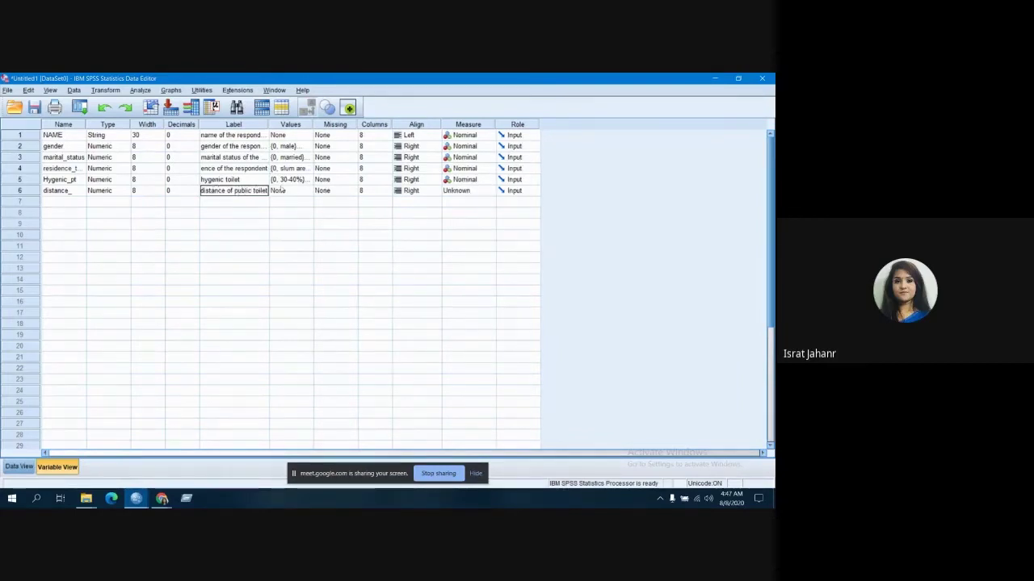
Open the value labels of the distance_ variable and enter 0 as the first value
left_click(301, 191)
left_click(306, 190)
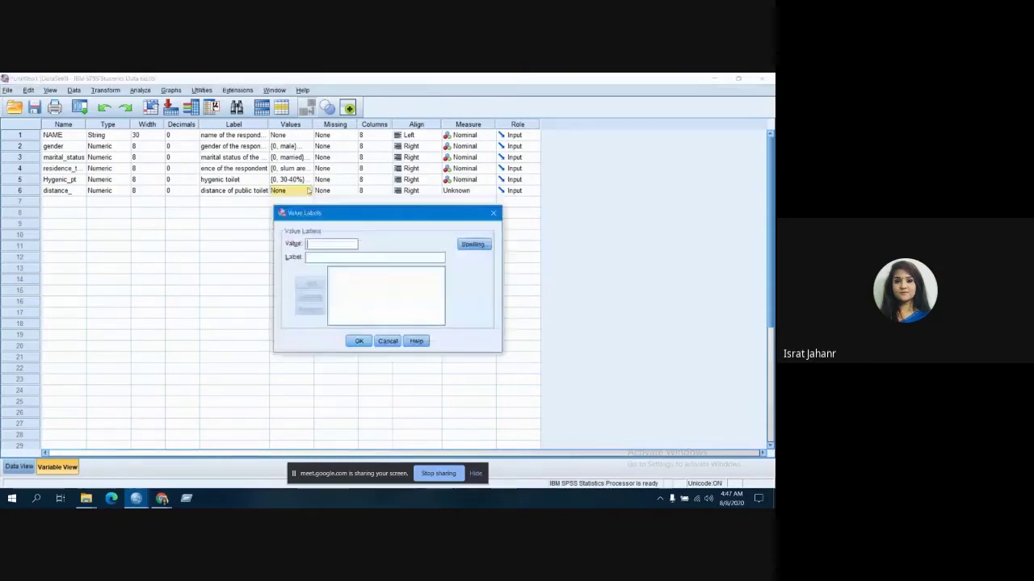
type("0")
left_click(317, 259)
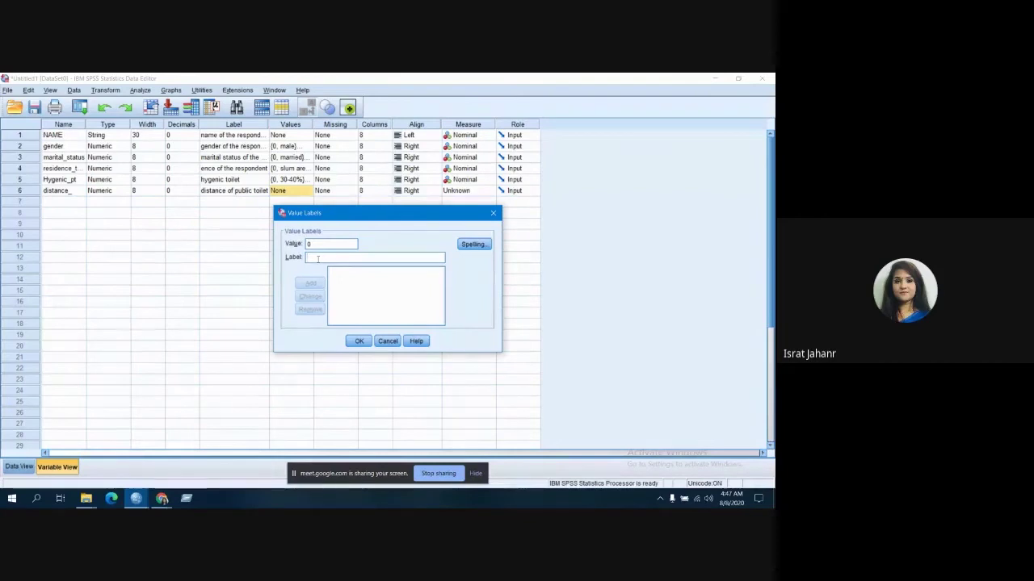
type("1")
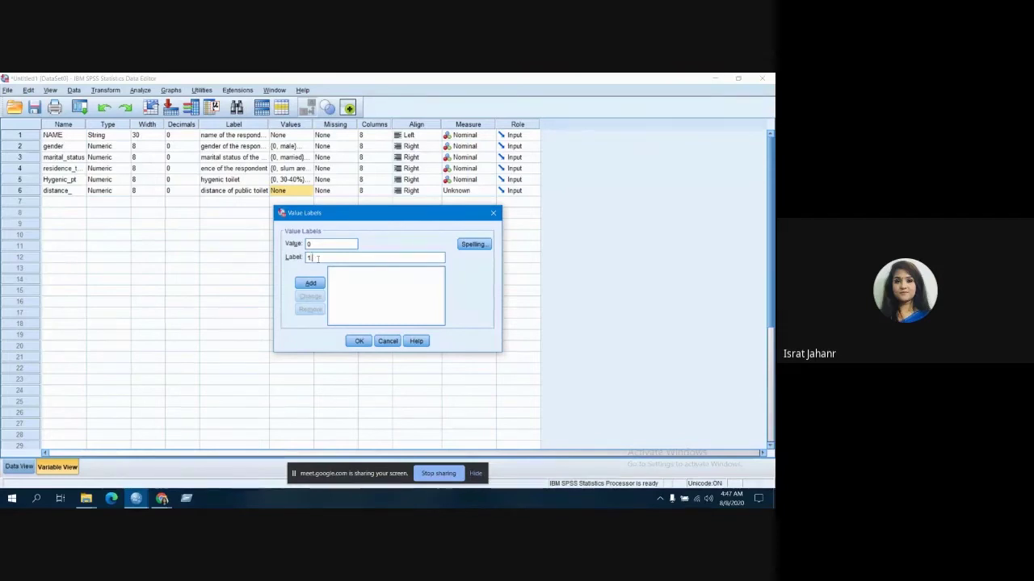
type("fo")
type(" 2")
type(" kmlo")
type("m")
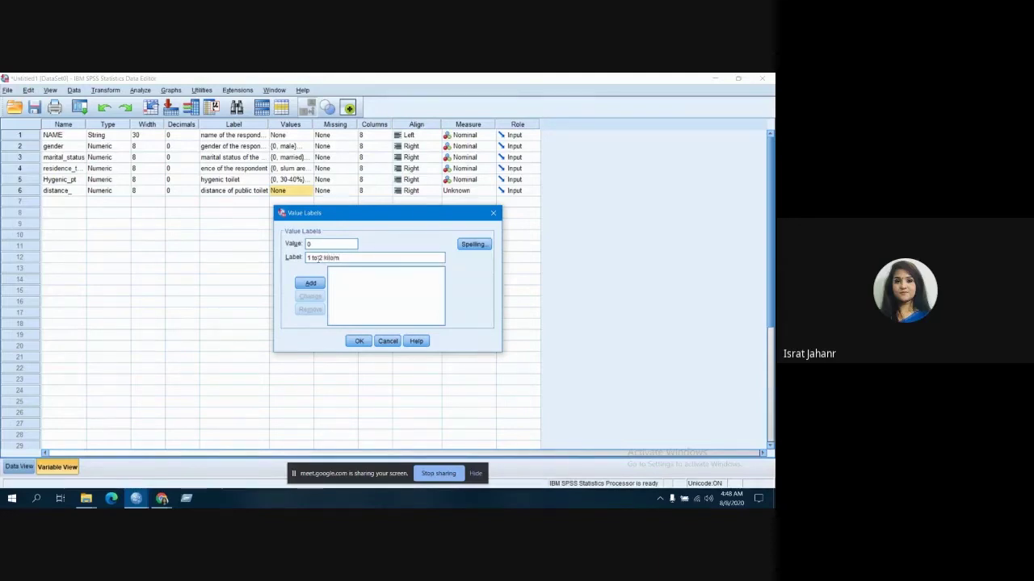
key("BackSpace")
key("BackSpace")
key("BackSpace")
key("BackSpace")
key("BackSpace")
key("BackSpace")
key("BackSpace")
key("BackSpace")
key("BackSpace")
key("BackSpace")
key("BackSpace")
key("BackSpace")
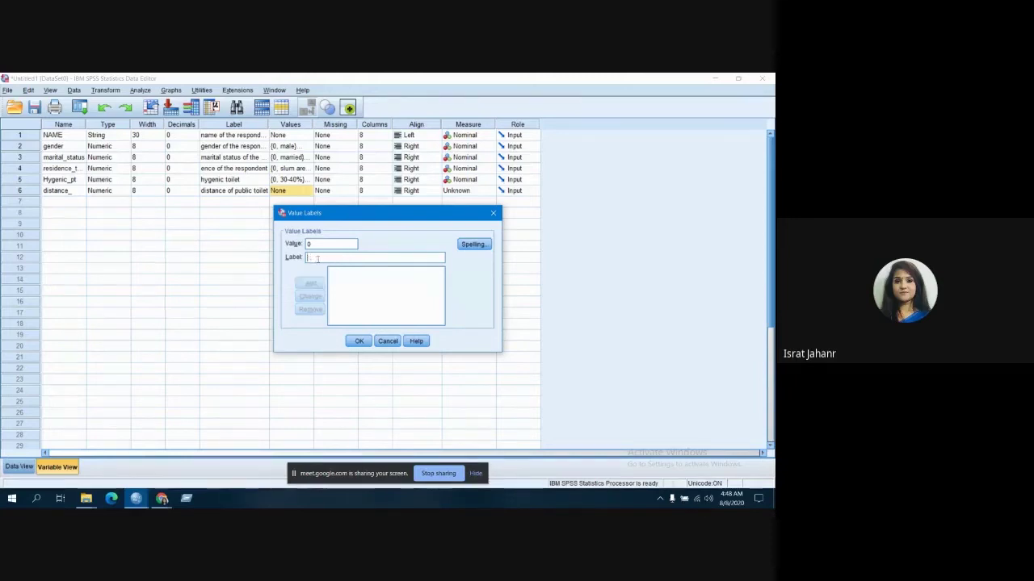
Add the label "0.5 kilometer" for value 0 of distance_
type("0.5")
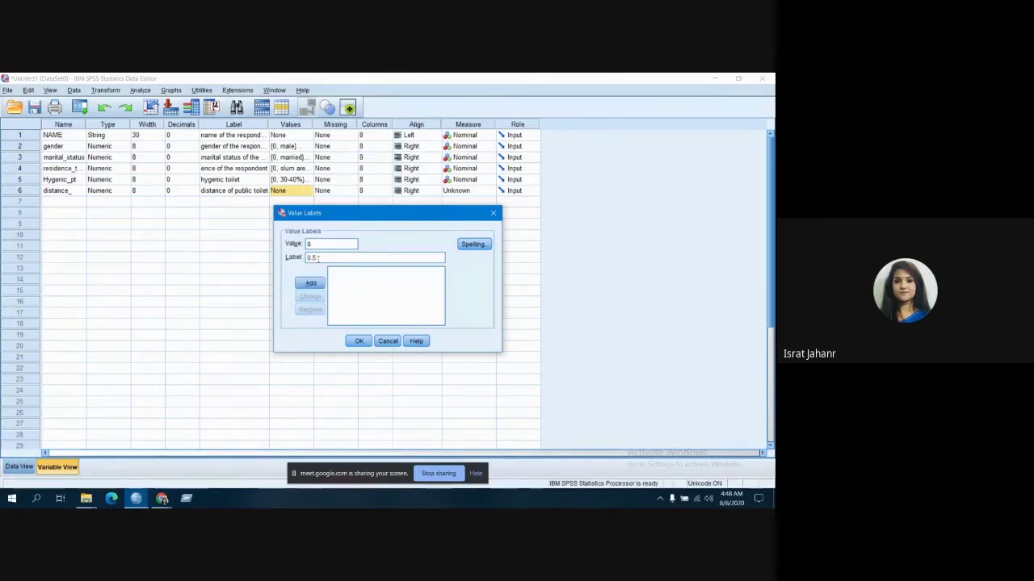
type(" time")
type("ter")
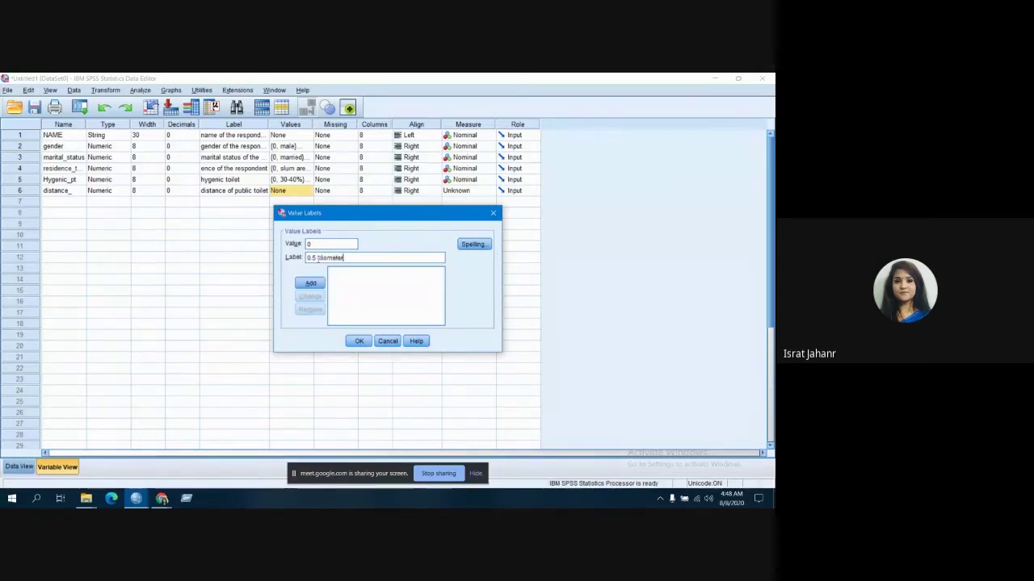
left_click(311, 283)
Add a label for value 1 of distance_ and make it read "1 kilometer"
type("1")
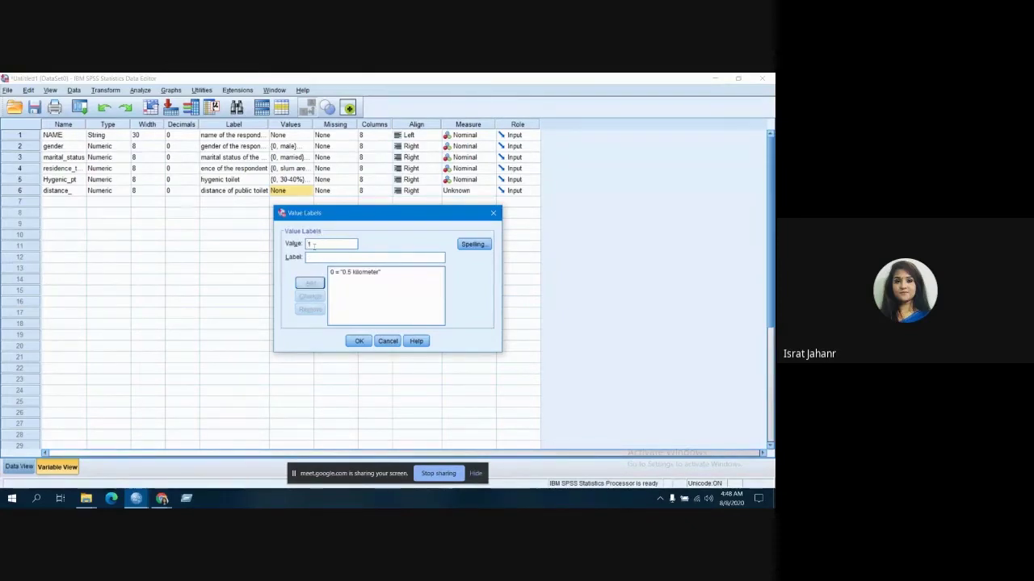
left_click(313, 259)
type("1")
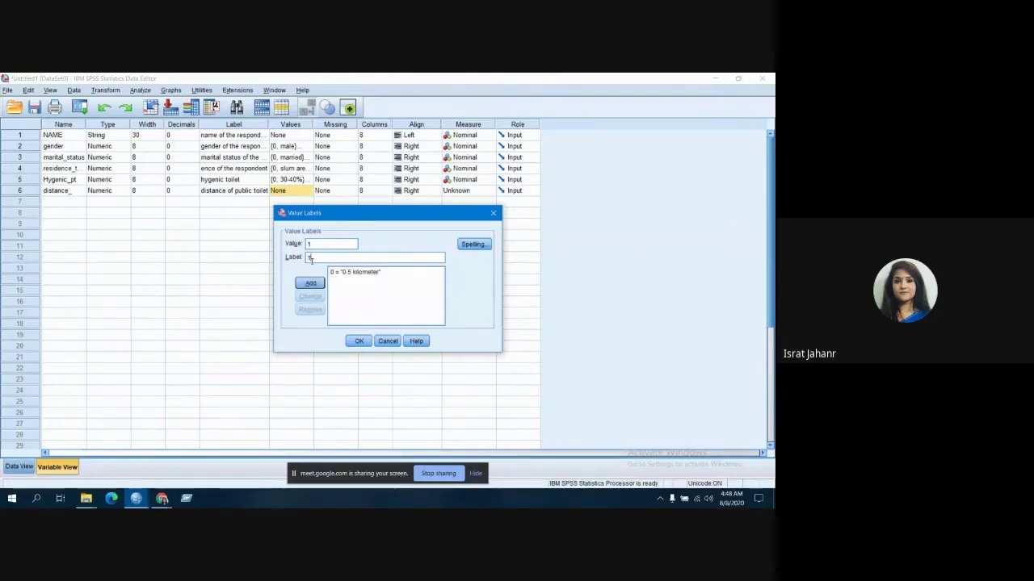
left_click(318, 281)
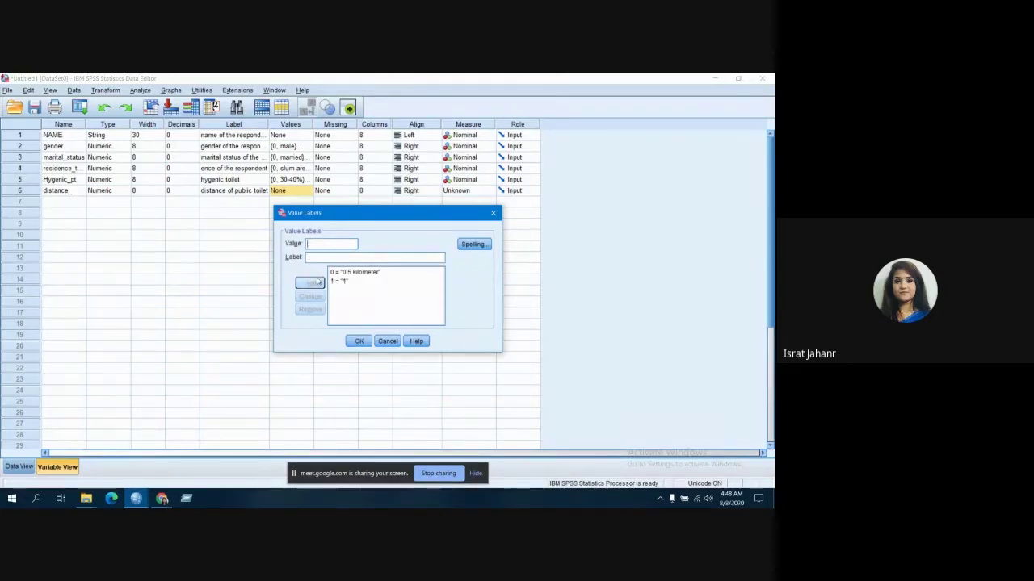
left_click(338, 280)
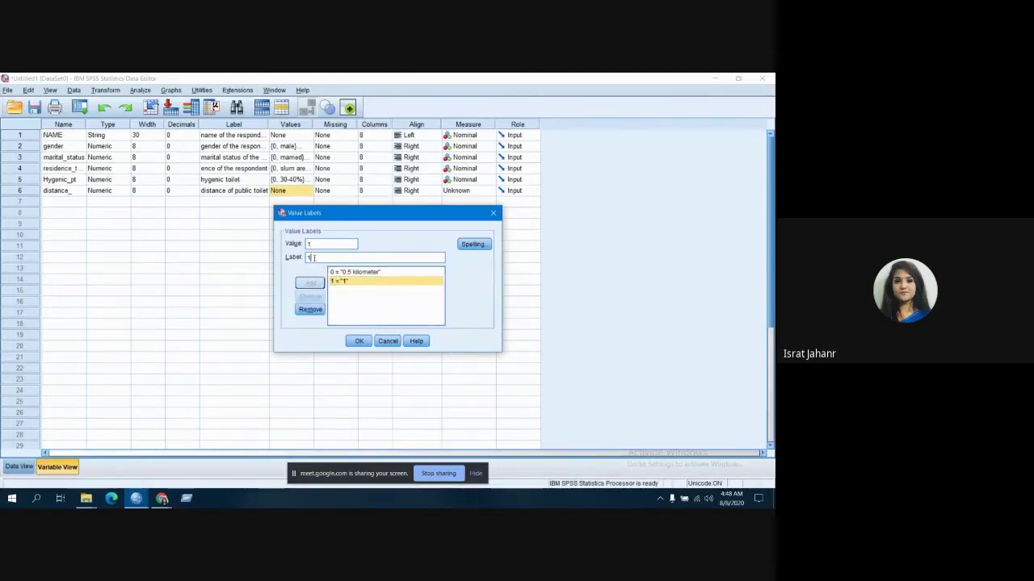
type("k")
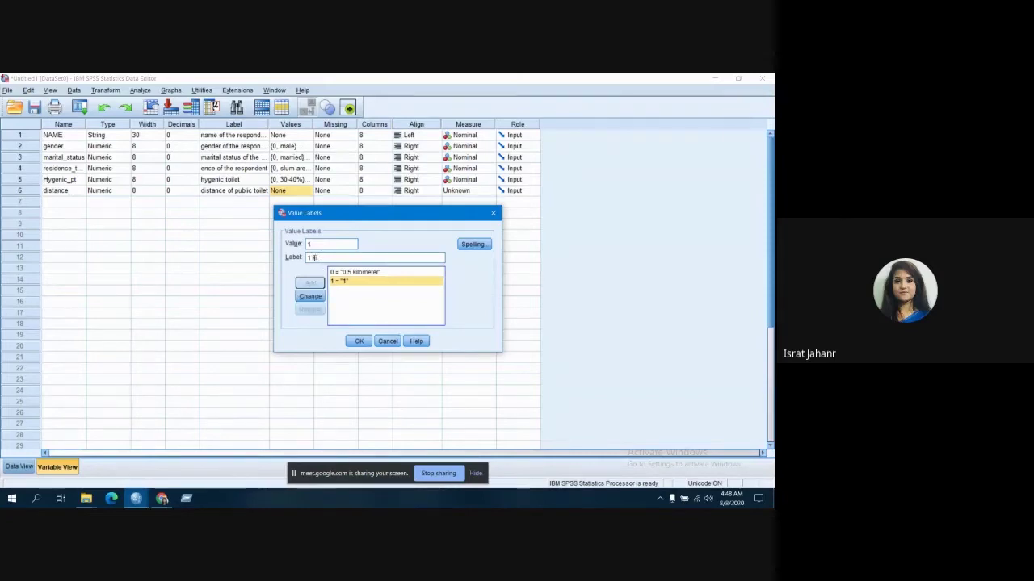
type("ilometer")
left_click(298, 297)
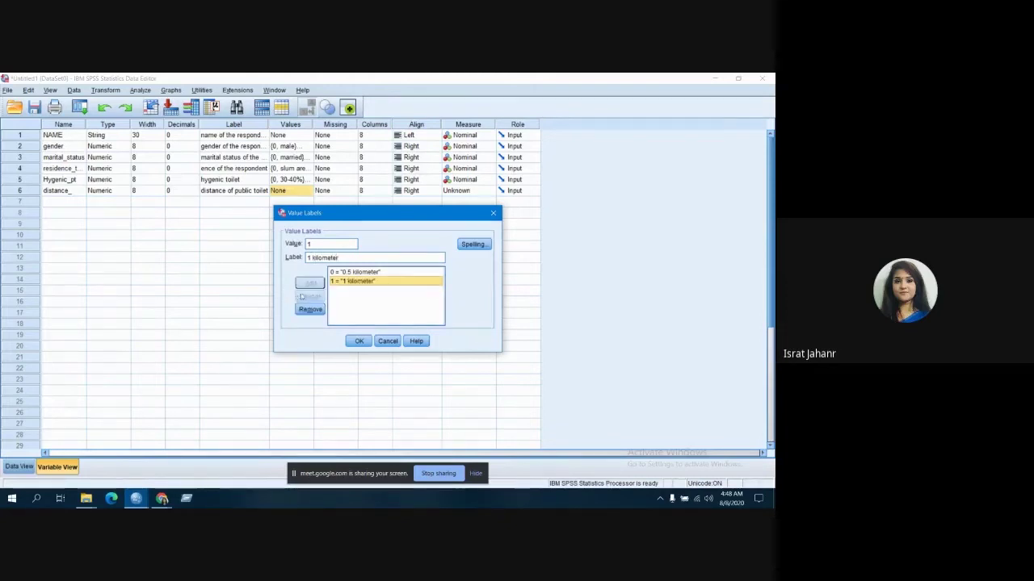
Add the value label 2 = "2 kilometer" to distance_
left_click(353, 245)
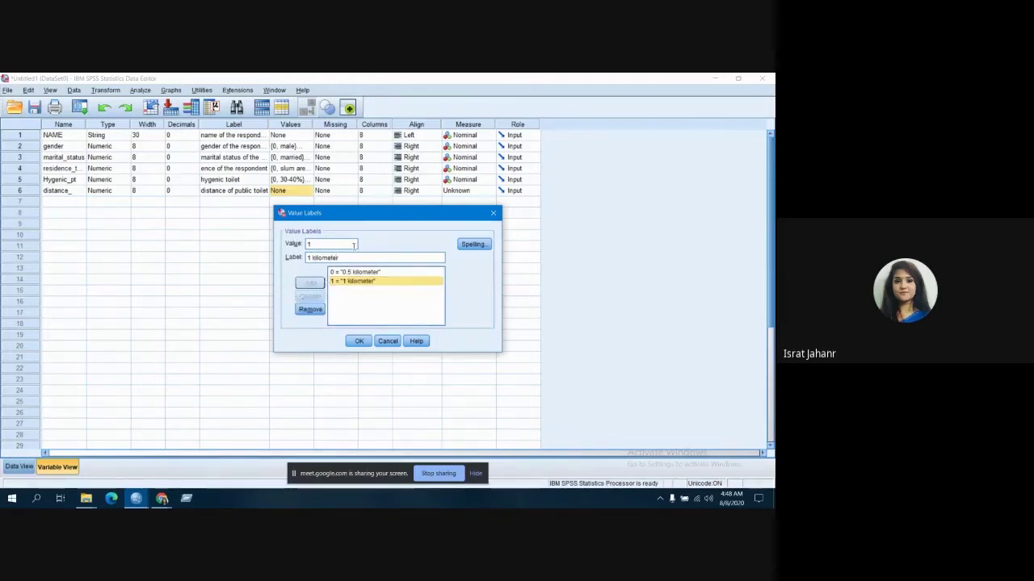
key("BackSpace")
type("2")
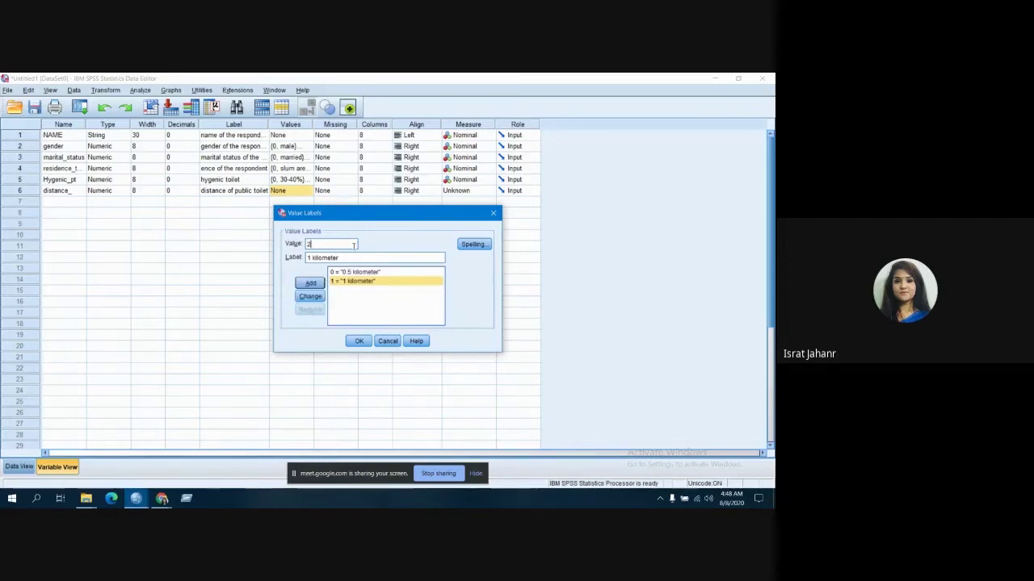
left_click(311, 258)
key("BackSpace")
type("2")
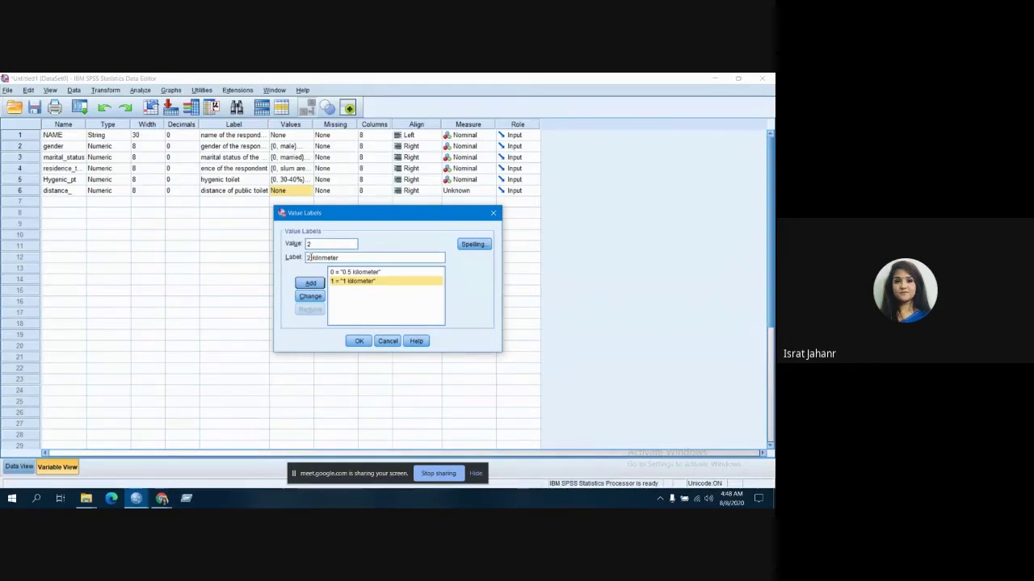
left_click(311, 282)
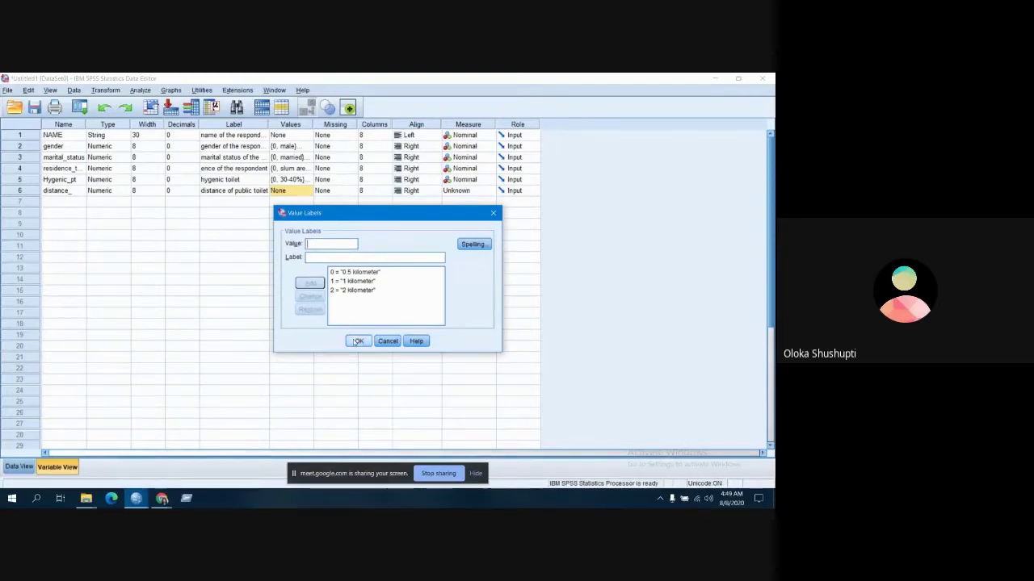
Add the value label 3 = "others" to distance_ and apply its value labels
type("3")
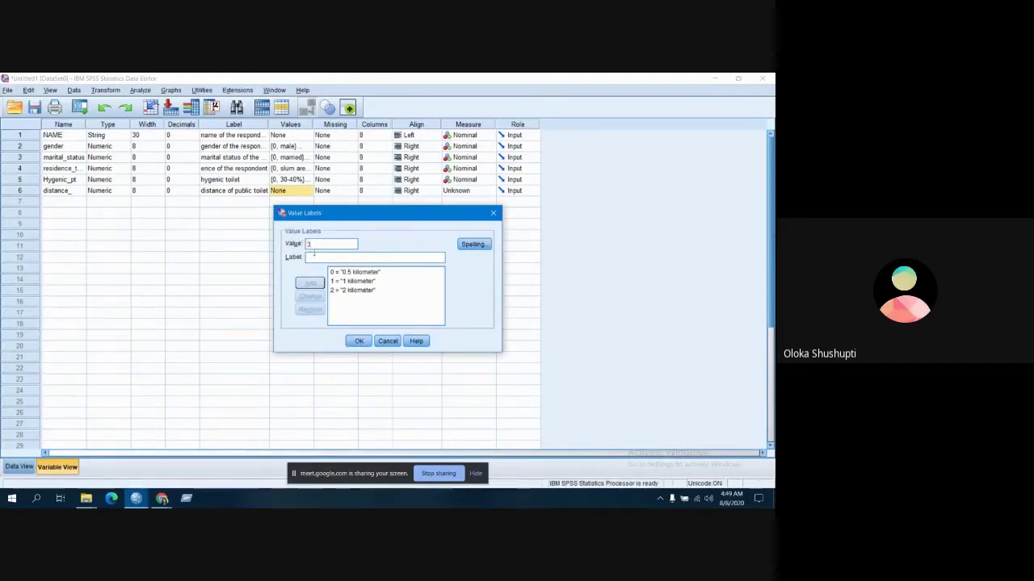
left_click(311, 256)
type("others")
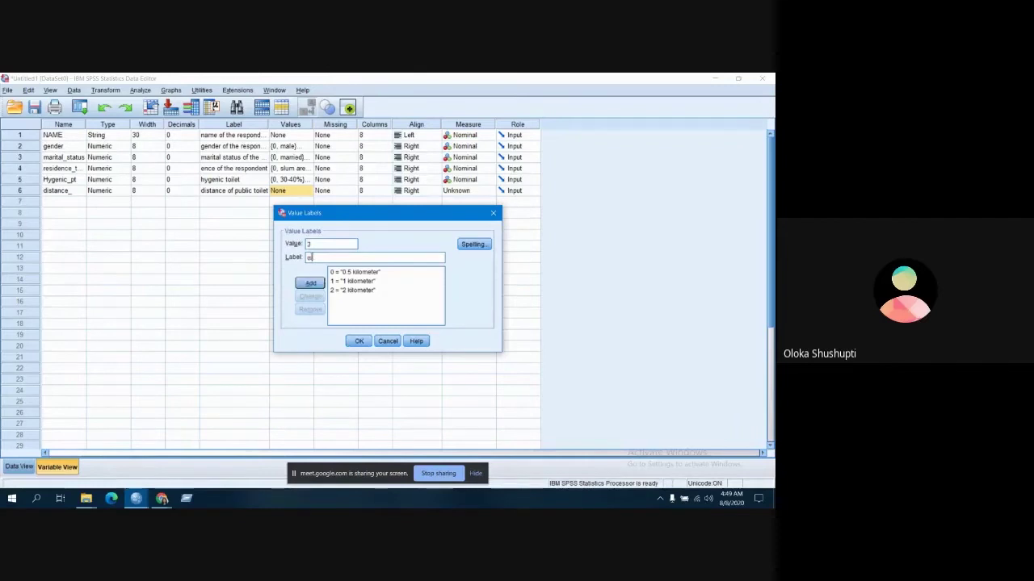
left_click(315, 282)
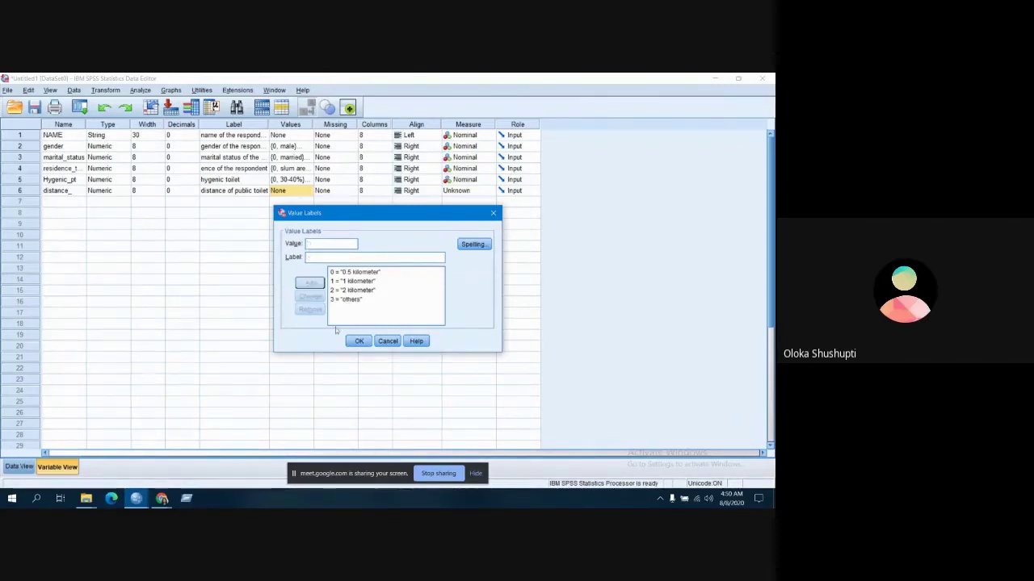
left_click(359, 341)
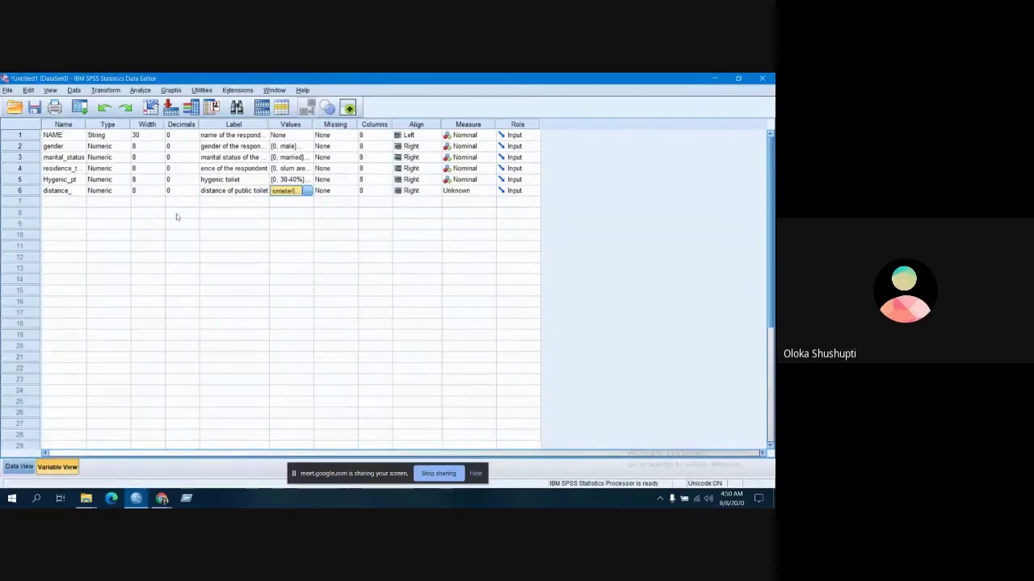
Set the measurement level of distance_ to Nominal and rename the variable to distance
left_click(456, 194)
left_click(474, 191)
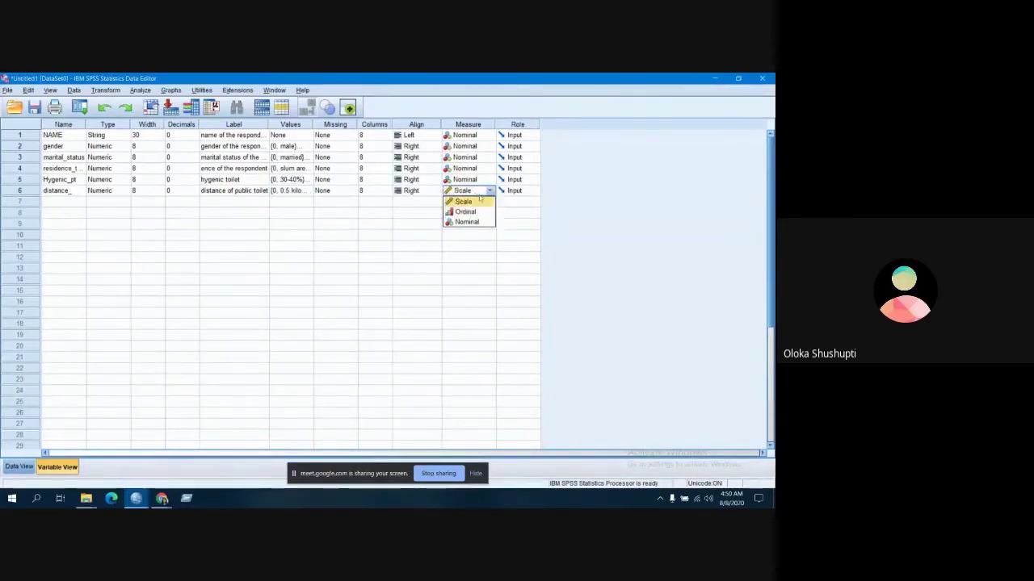
left_click(467, 222)
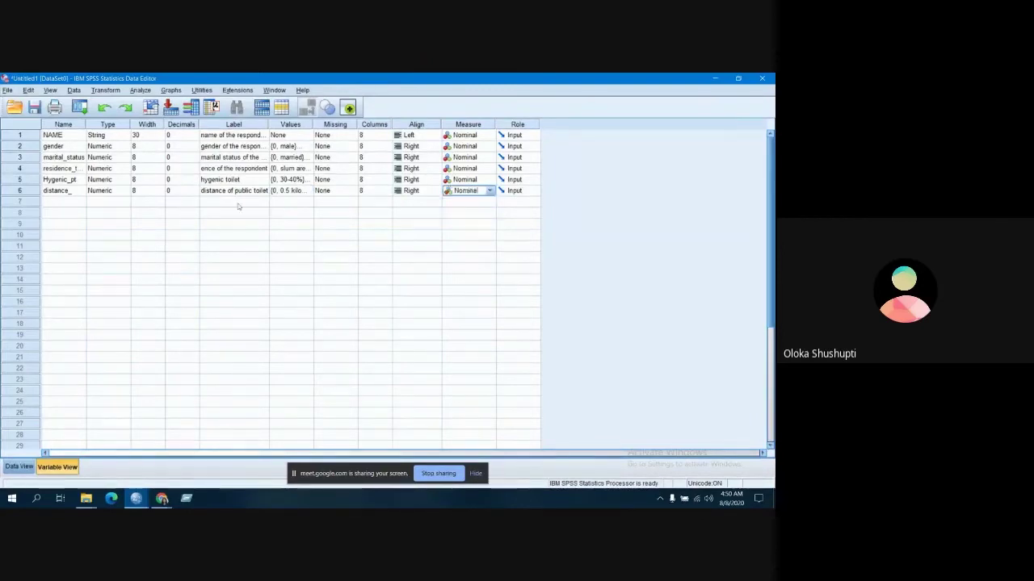
left_click(73, 191)
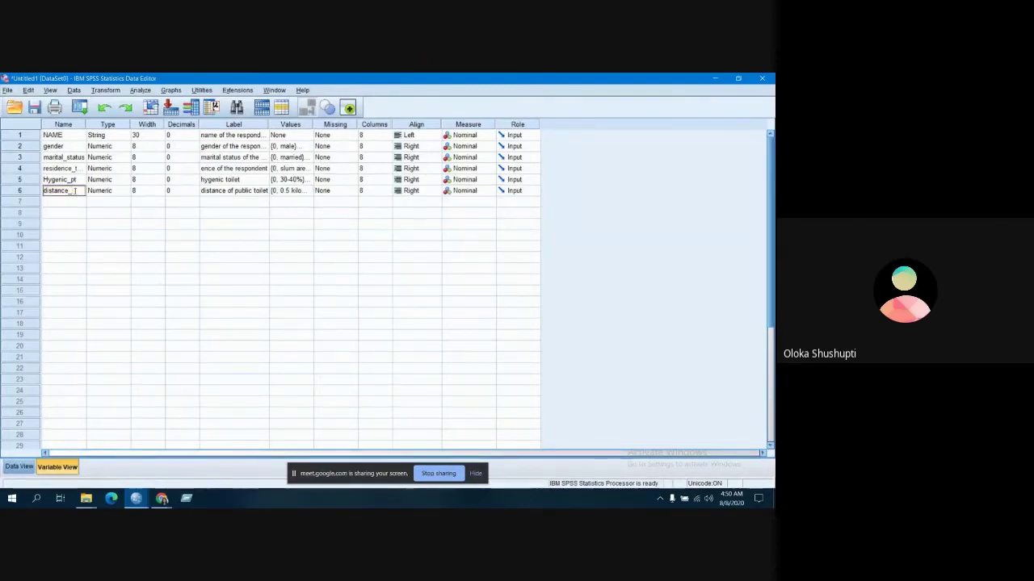
key("BackSpace")
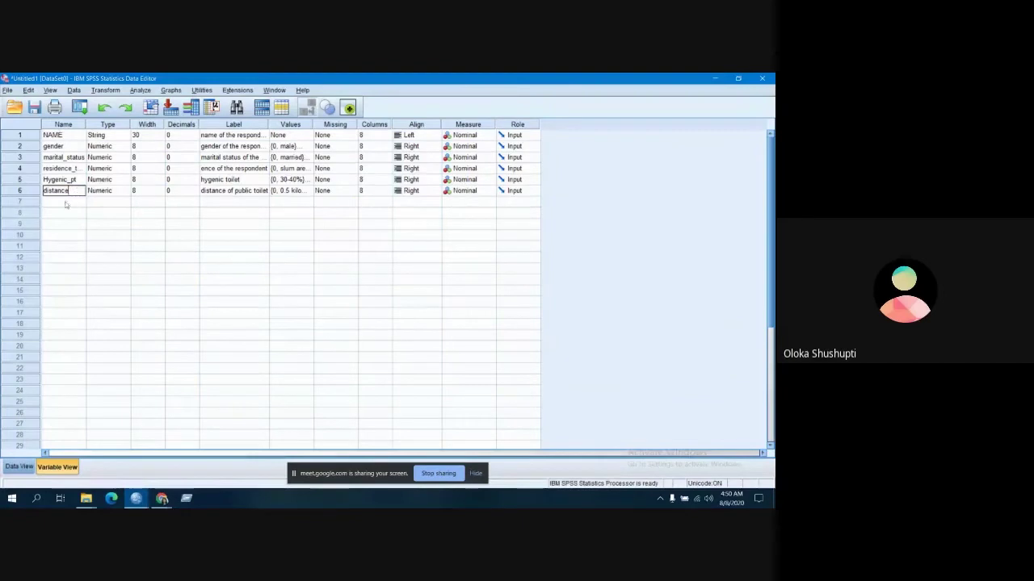
left_click(66, 205)
Add a seventh variable named urine_street below distance and set its decimals to 0
left_click(65, 203)
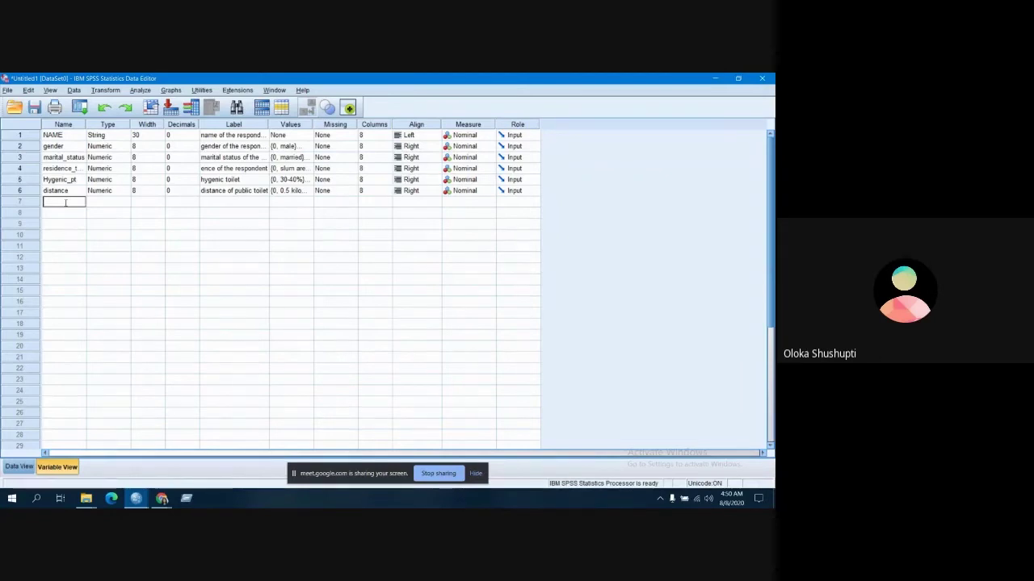
type("wrine_")
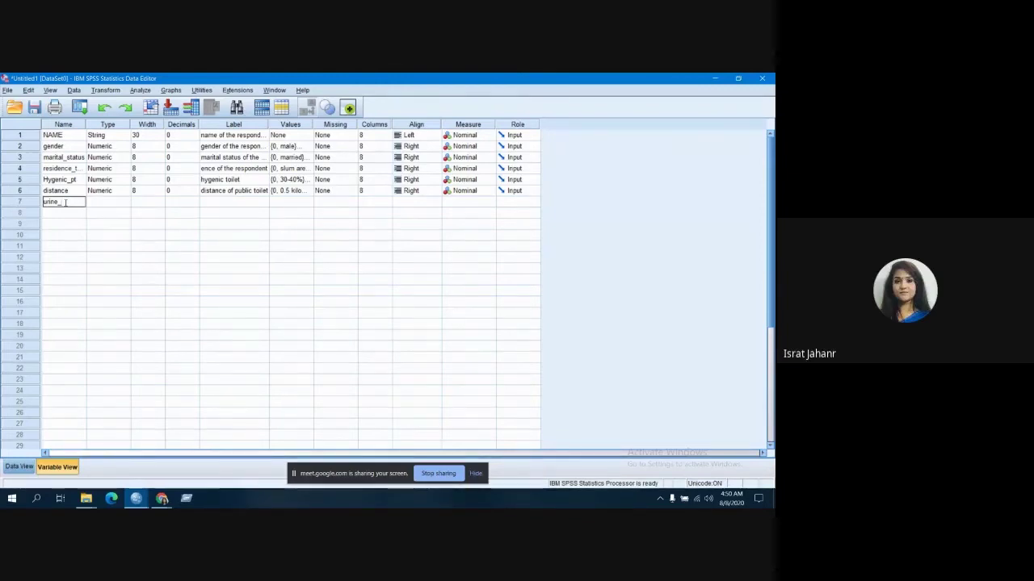
type("street")
left_click(103, 204)
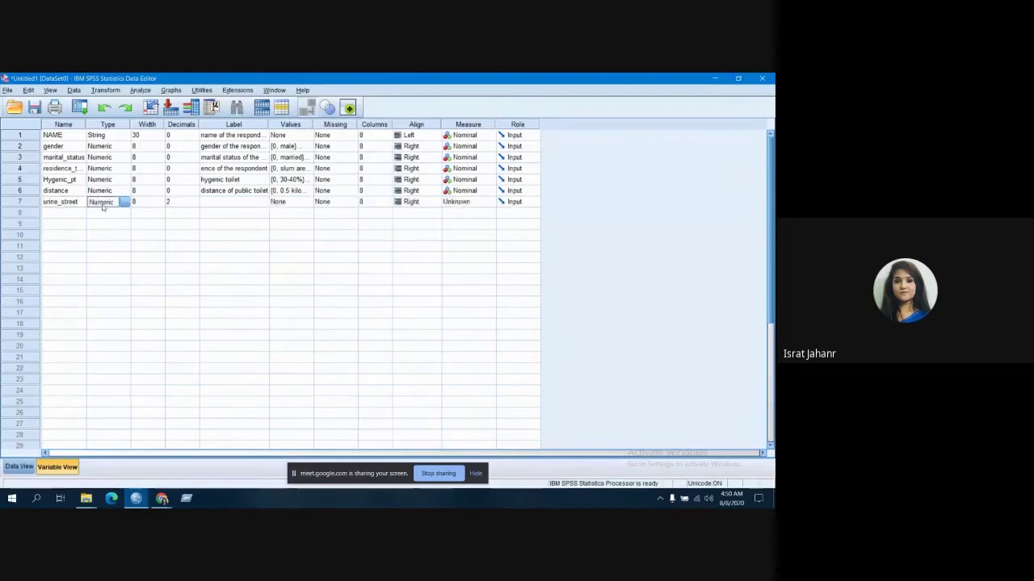
left_click(171, 204)
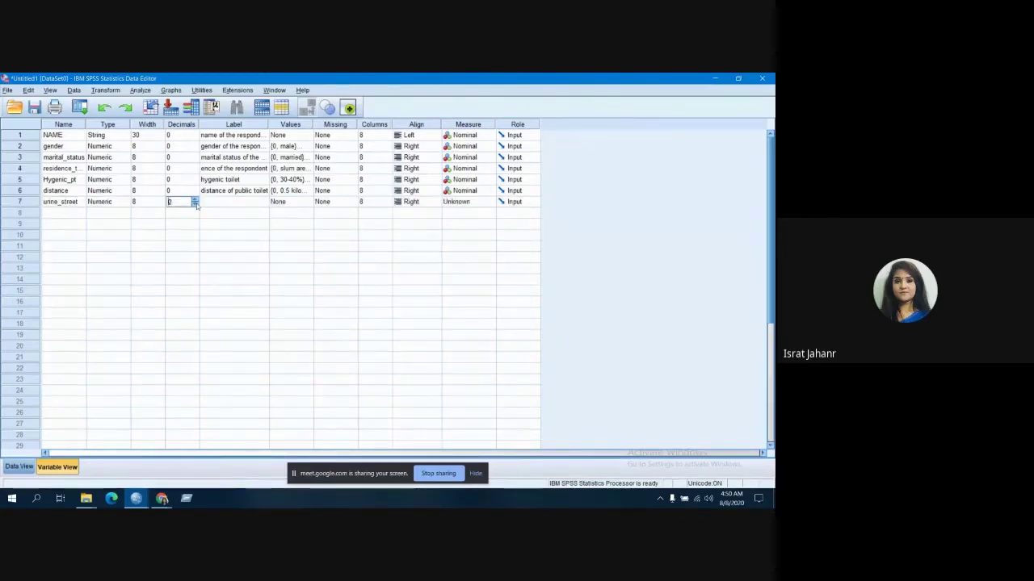
Enter "urinate on the street" as the label of the urine_street variable
left_click(228, 204)
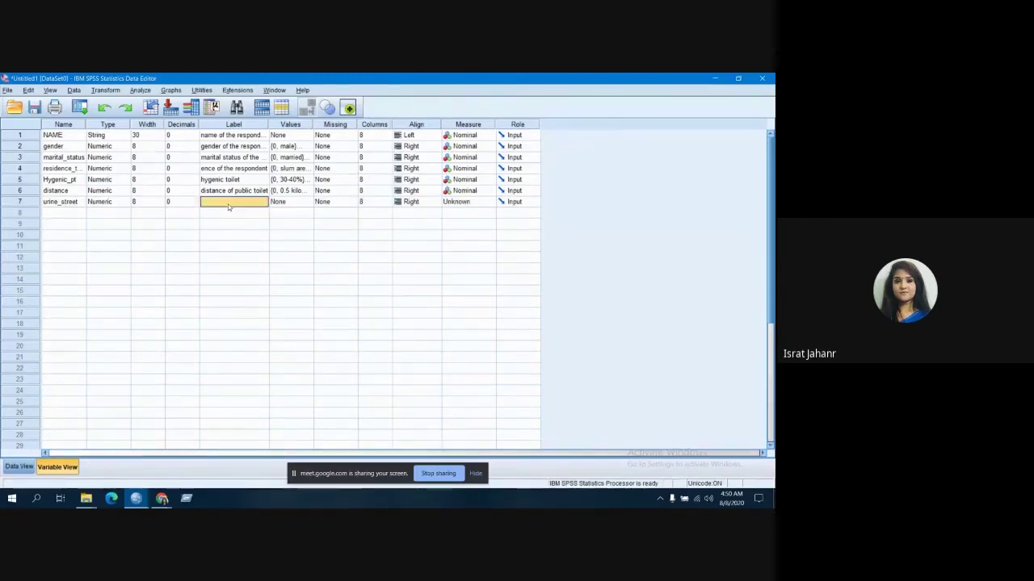
type("u")
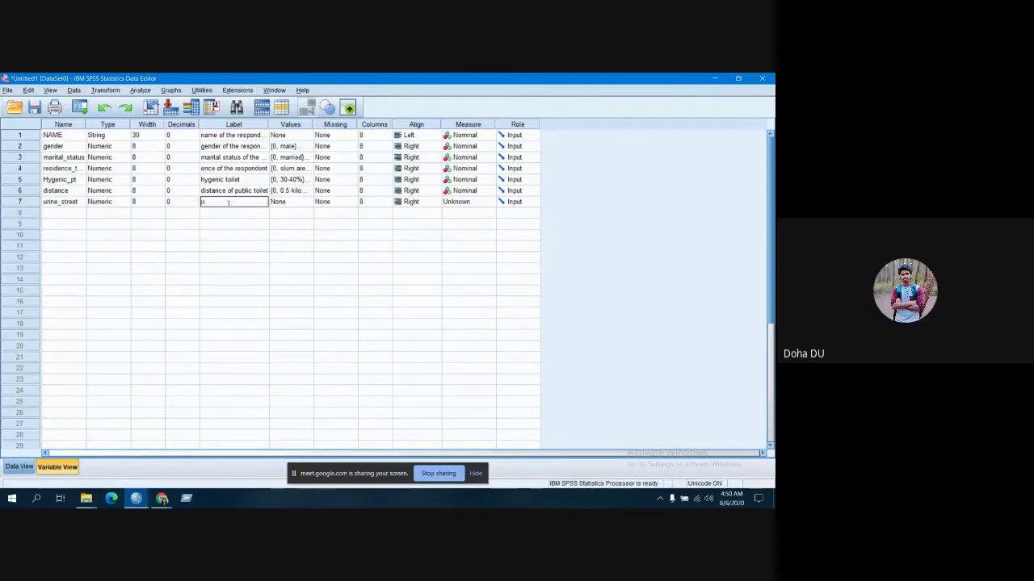
type("rina")
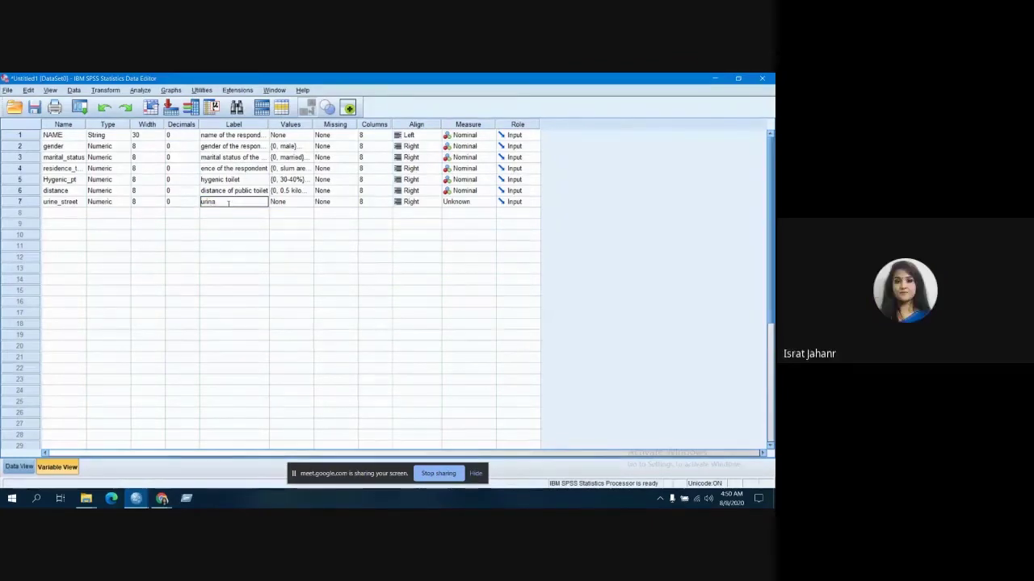
type("te")
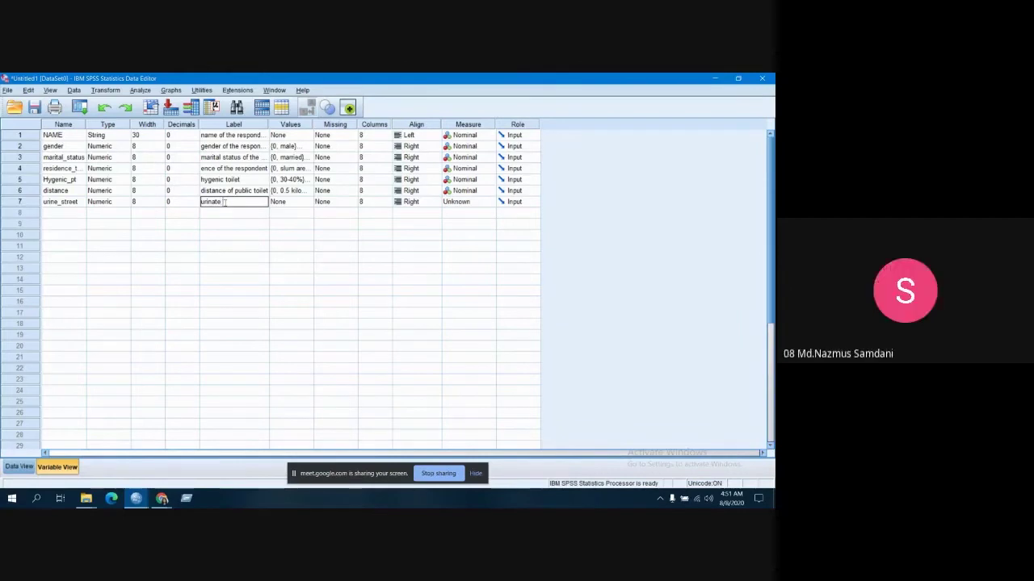
type("(in i")
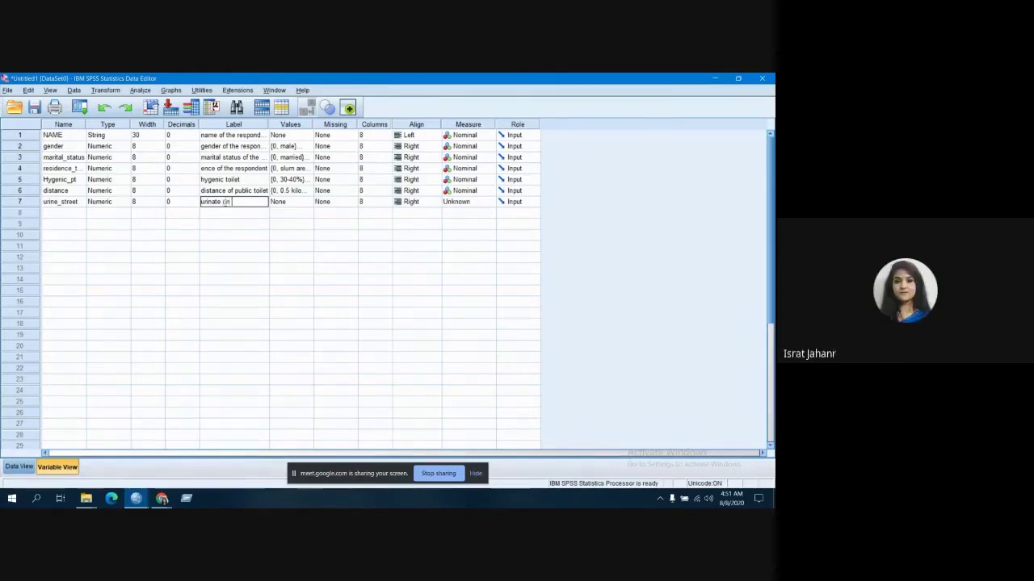
type("the")
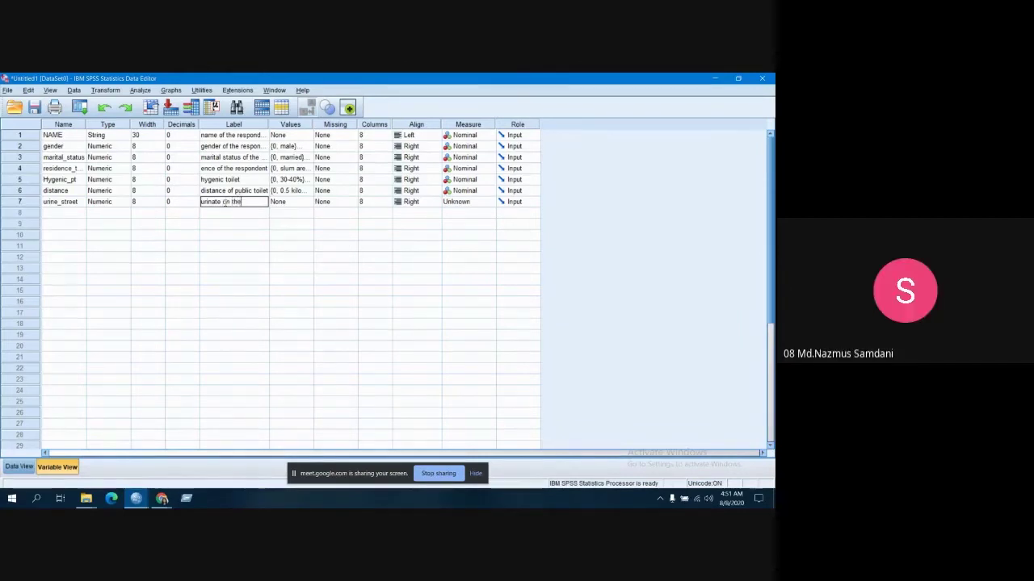
type(" street")
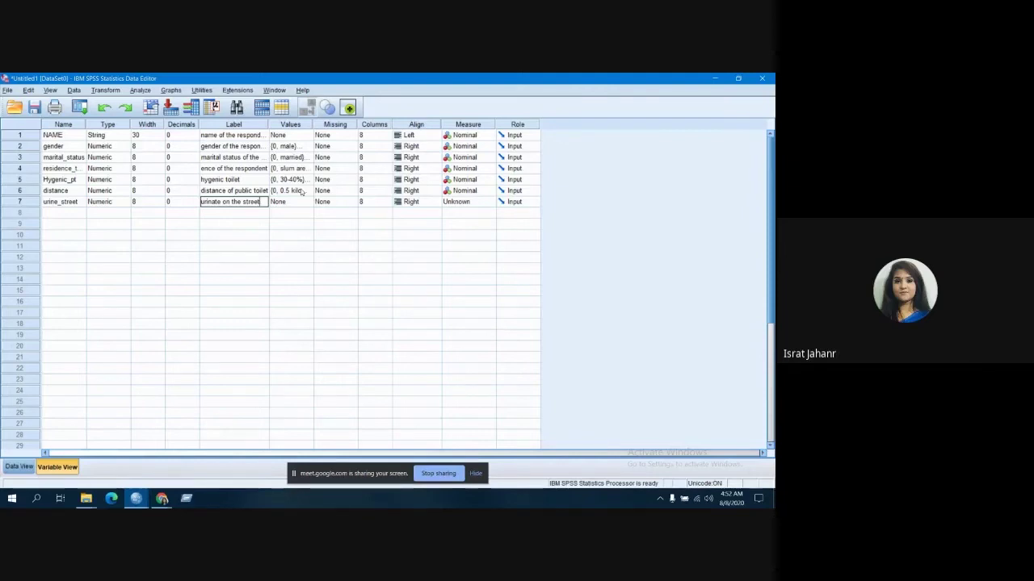
Add the value label 0 = "yes" to urine_street
left_click(301, 202)
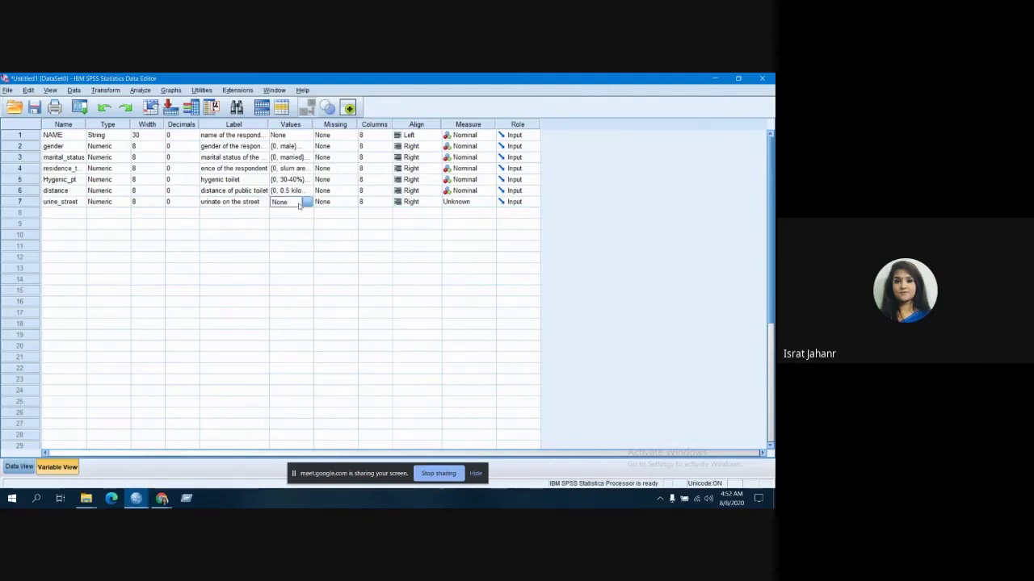
left_click(308, 202)
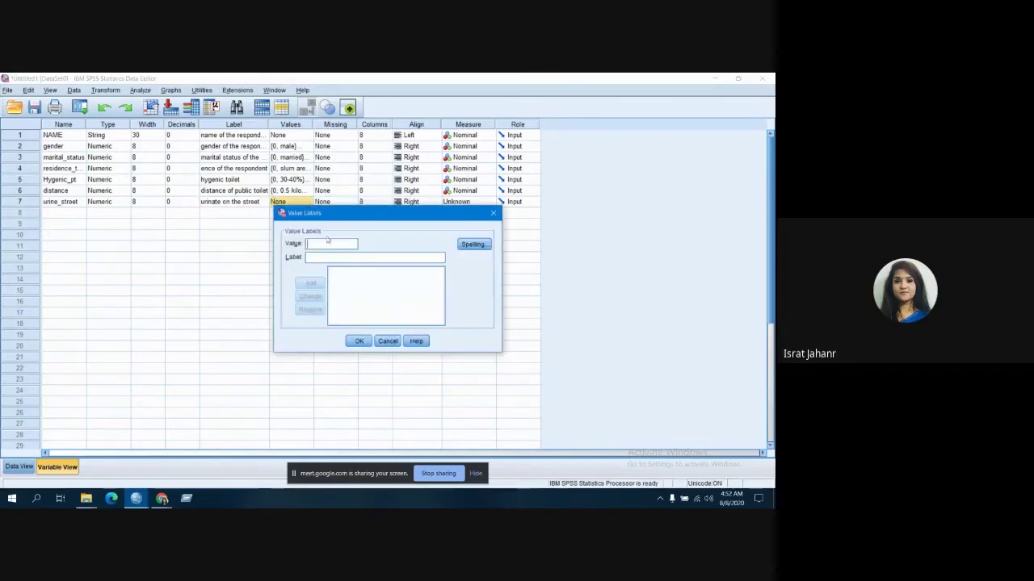
left_click(492, 212)
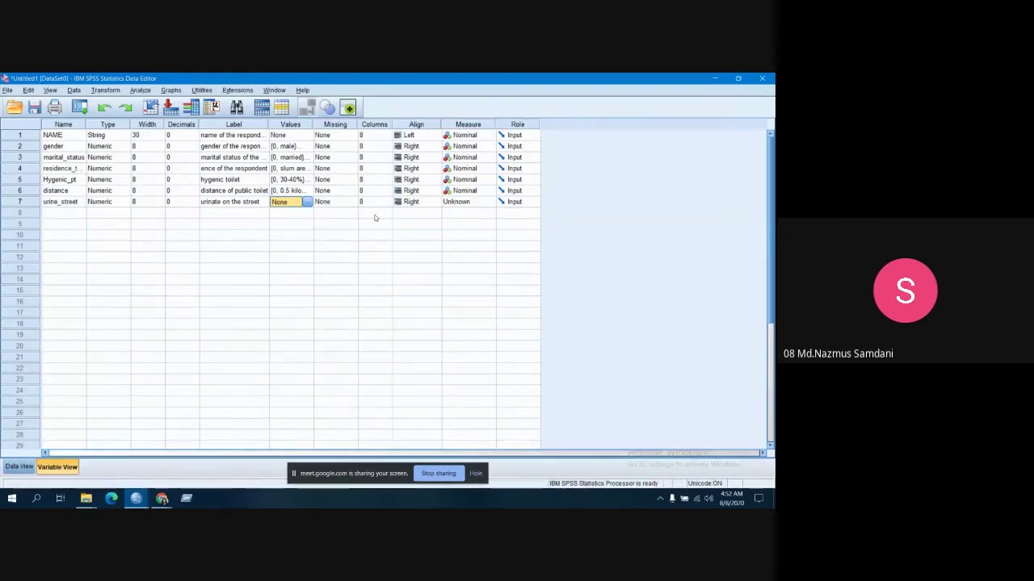
left_click(307, 201)
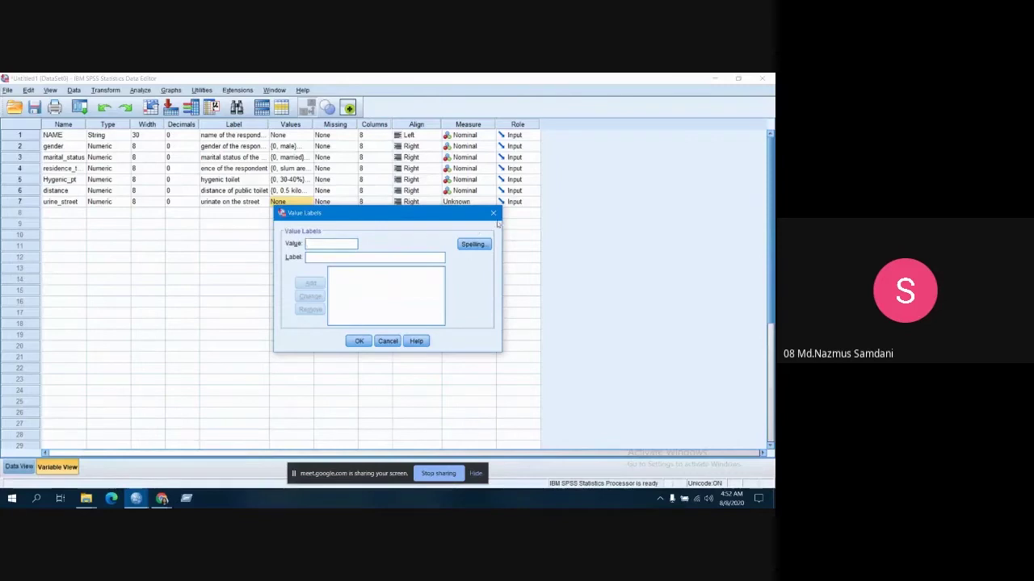
type("0")
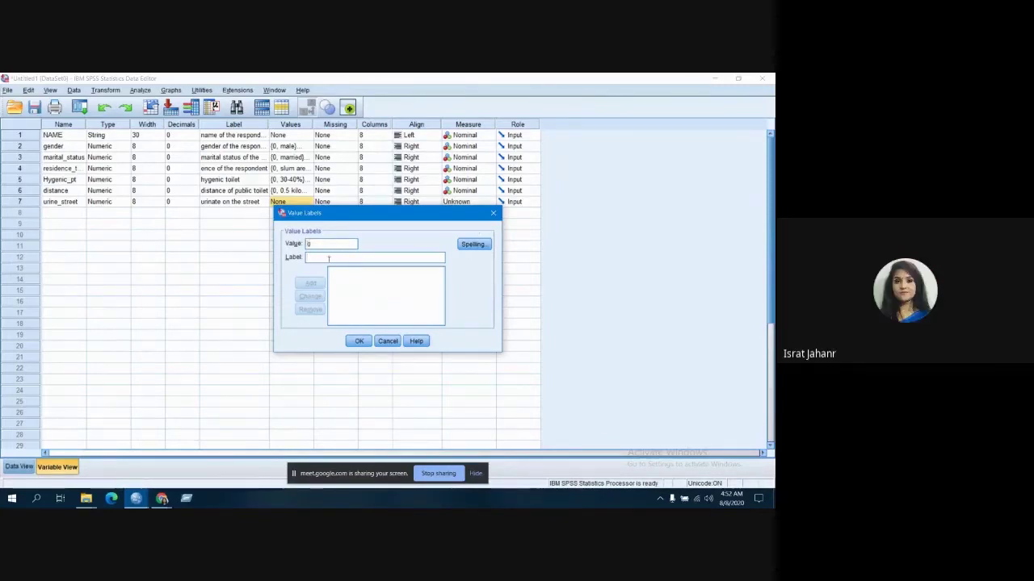
type("n")
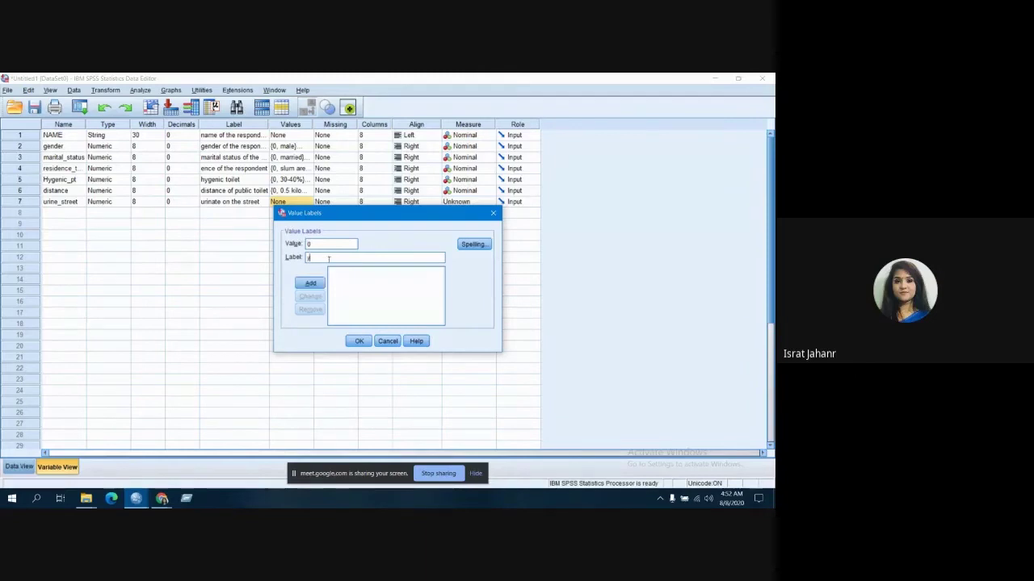
type("es")
left_click(310, 282)
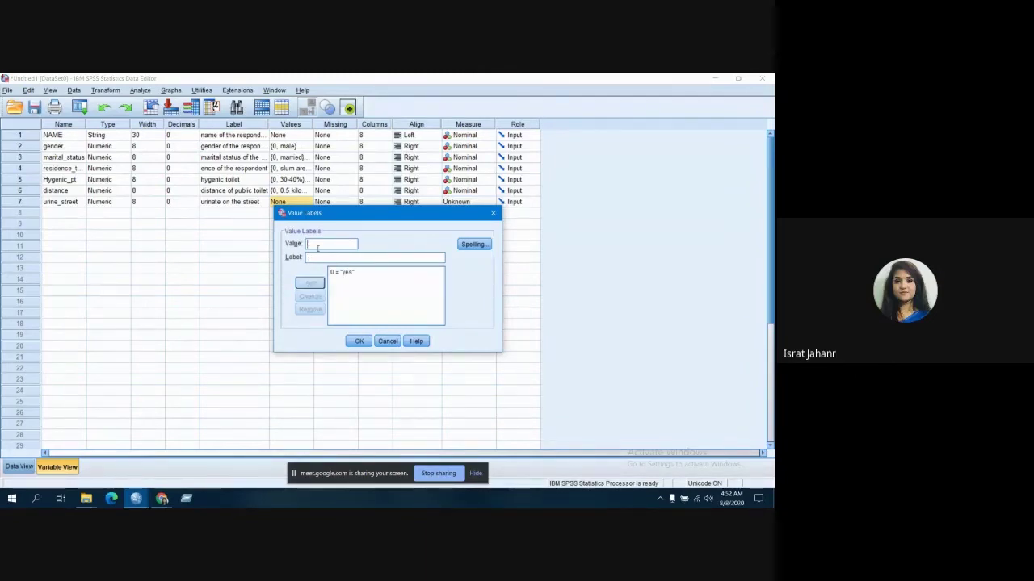
Add the value label 1 = "no" to urine_street and apply its value labels
type("1")
left_click(310, 258)
type("no")
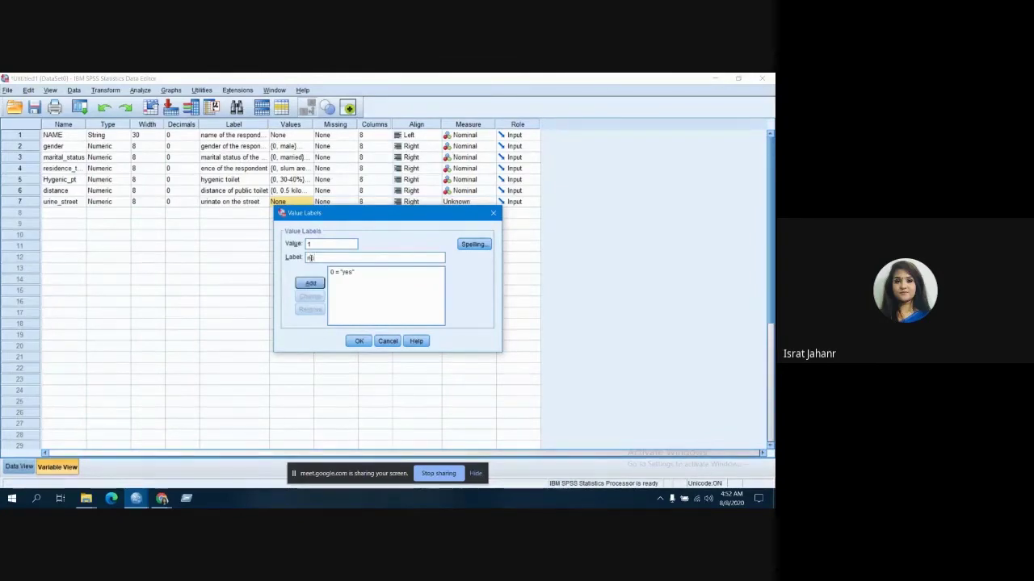
left_click(310, 282)
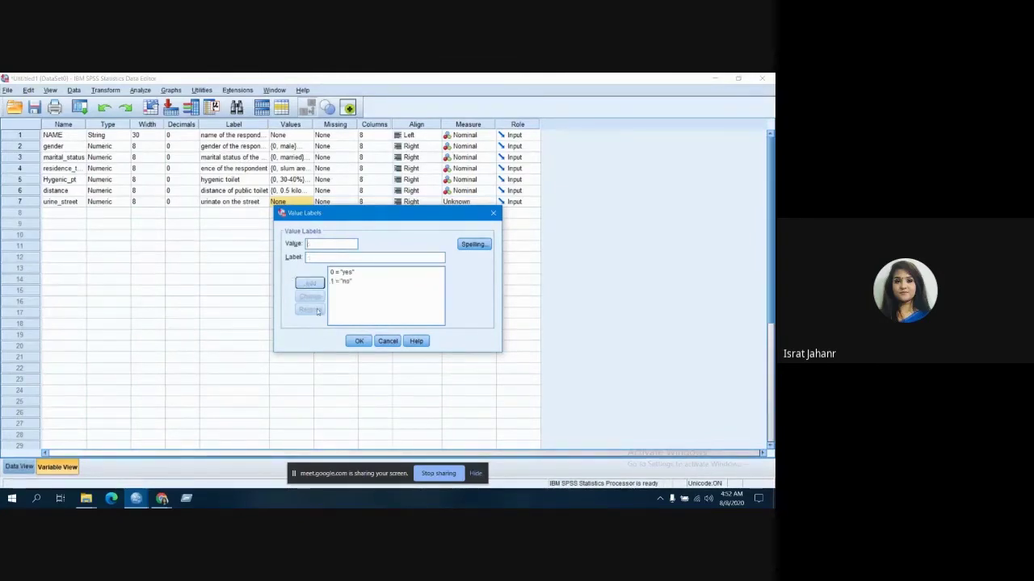
left_click(359, 341)
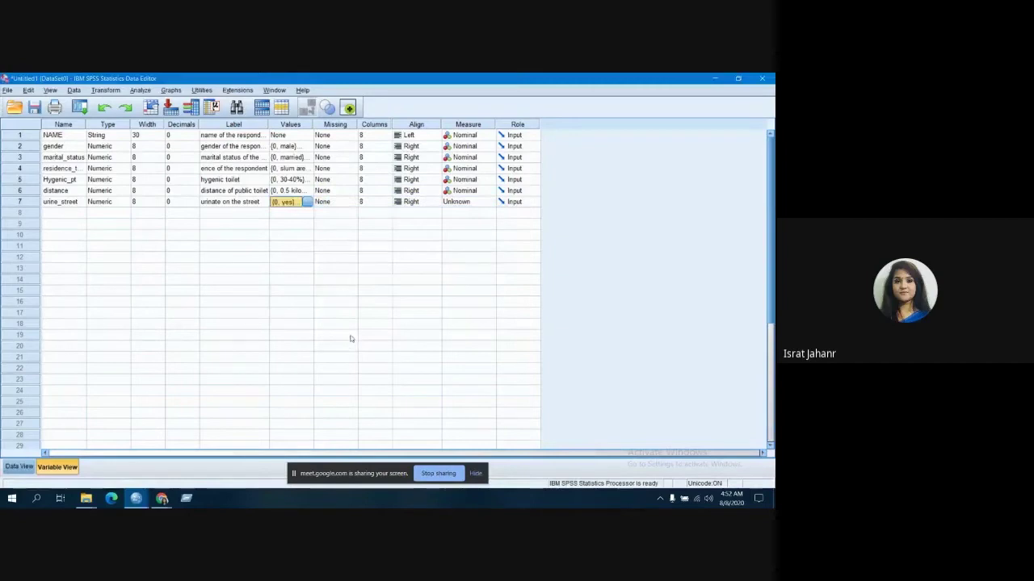
left_click(55, 212)
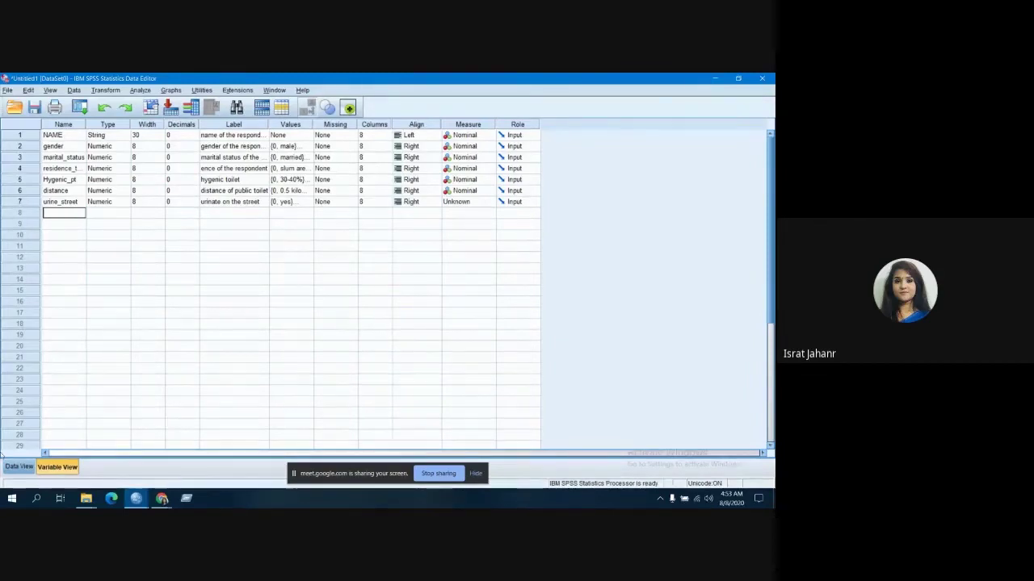
left_click(16, 467)
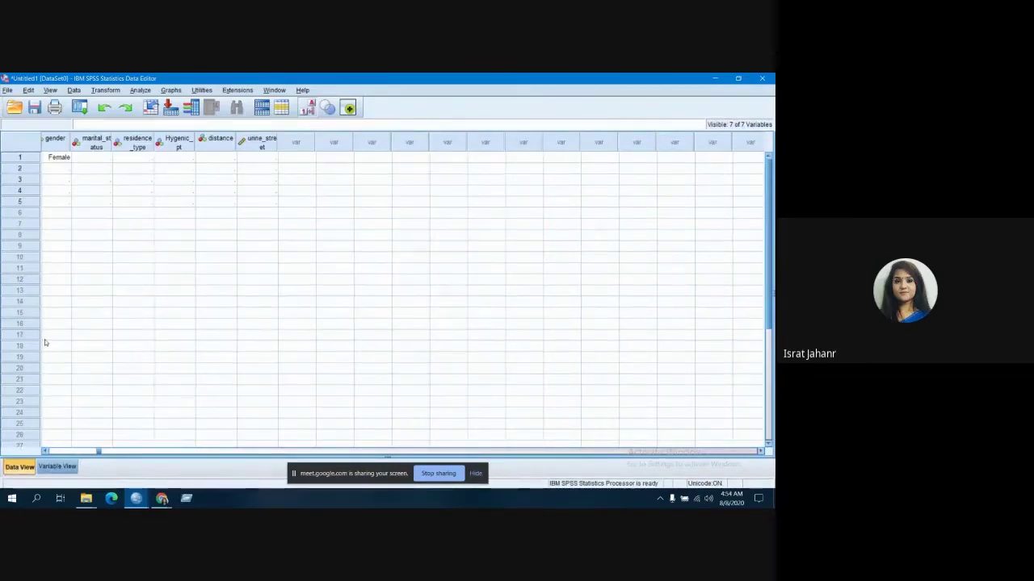
left_click(56, 467)
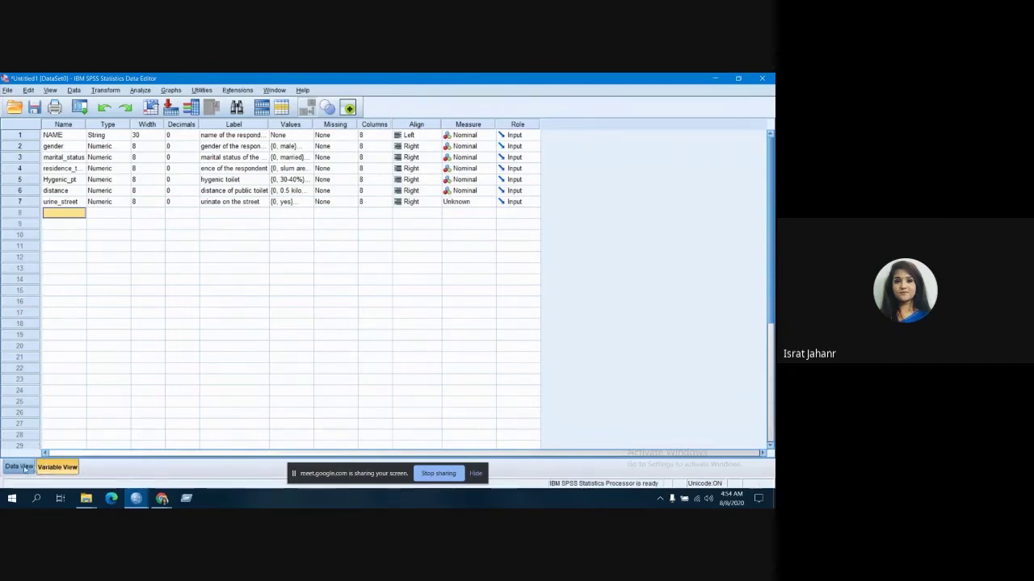
left_click(22, 468)
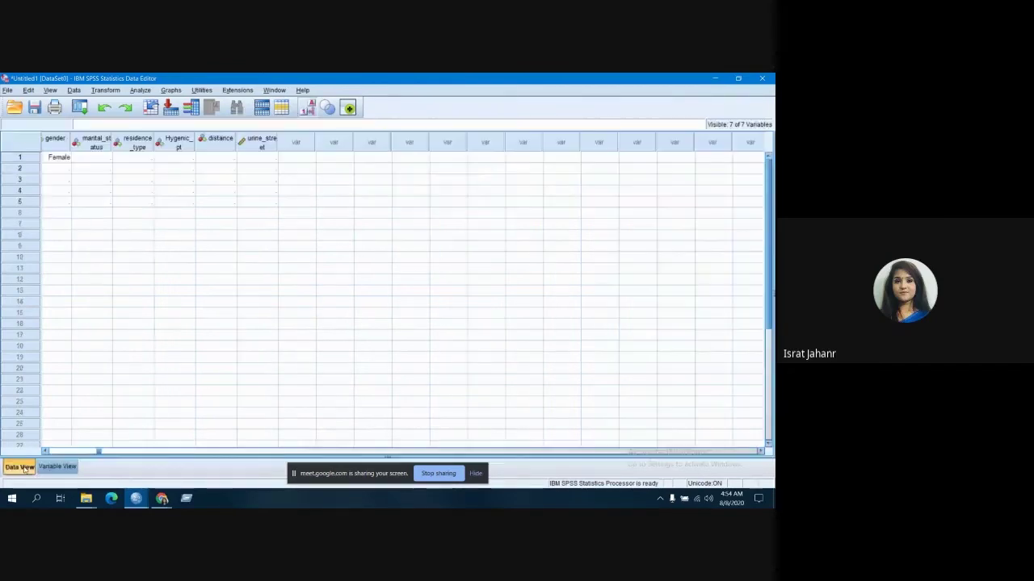
left_click(51, 468)
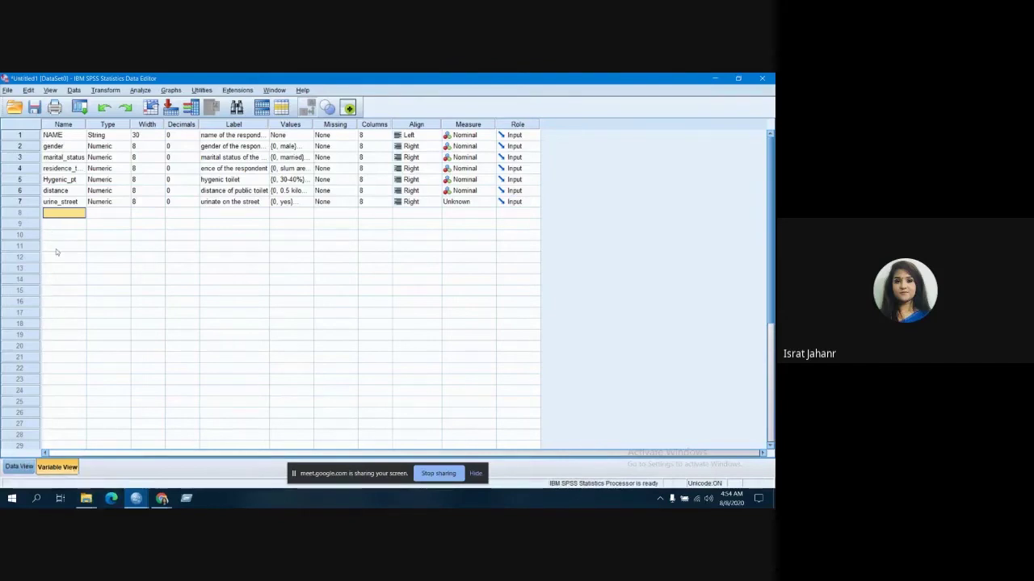
Clear the leftover test entries from NAME in cases 1 and 5 and from gender in case 1 of the data sheet
left_click(18, 467)
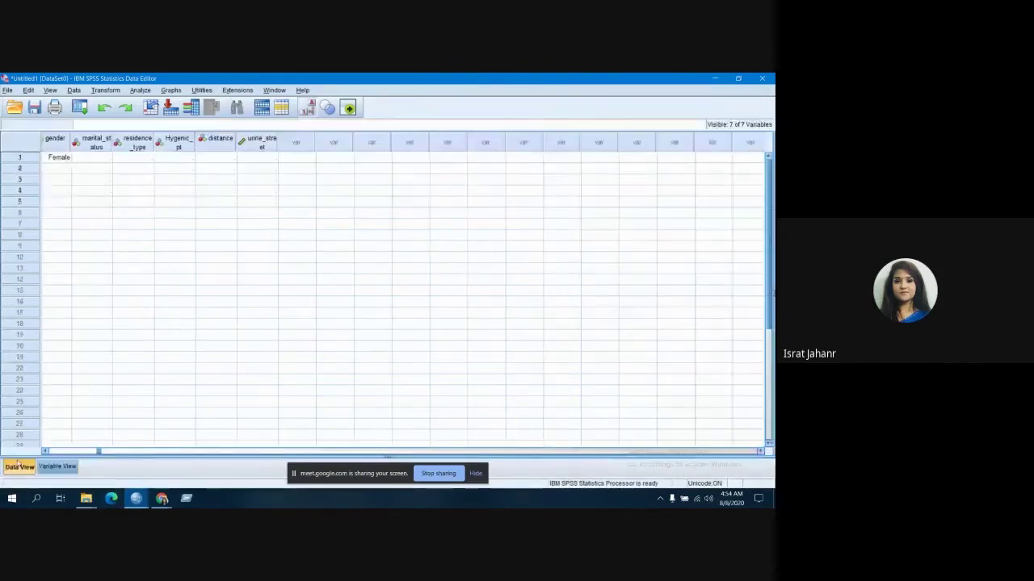
left_click(48, 158)
double_click(48, 160)
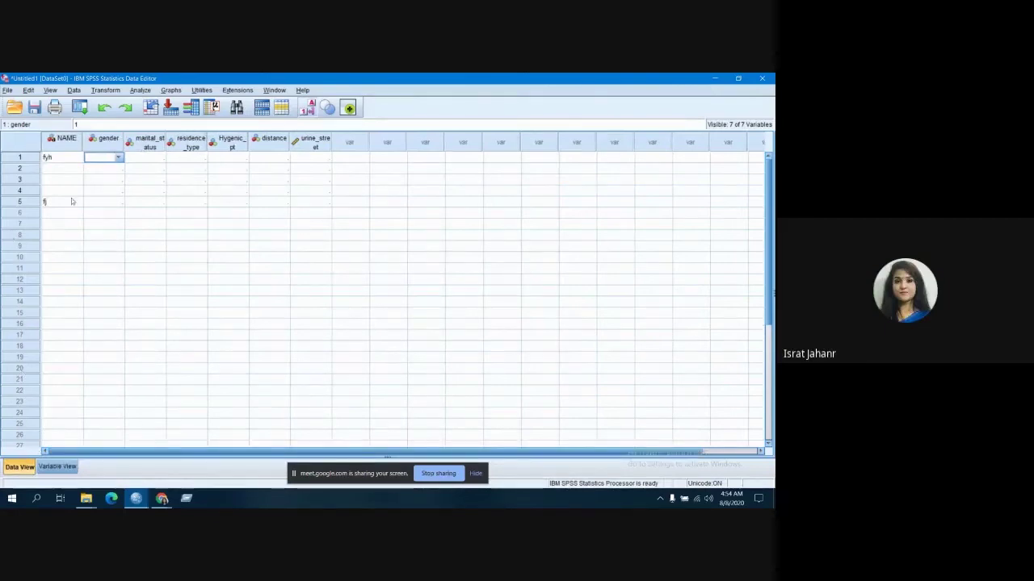
left_click(72, 206)
key("Delete")
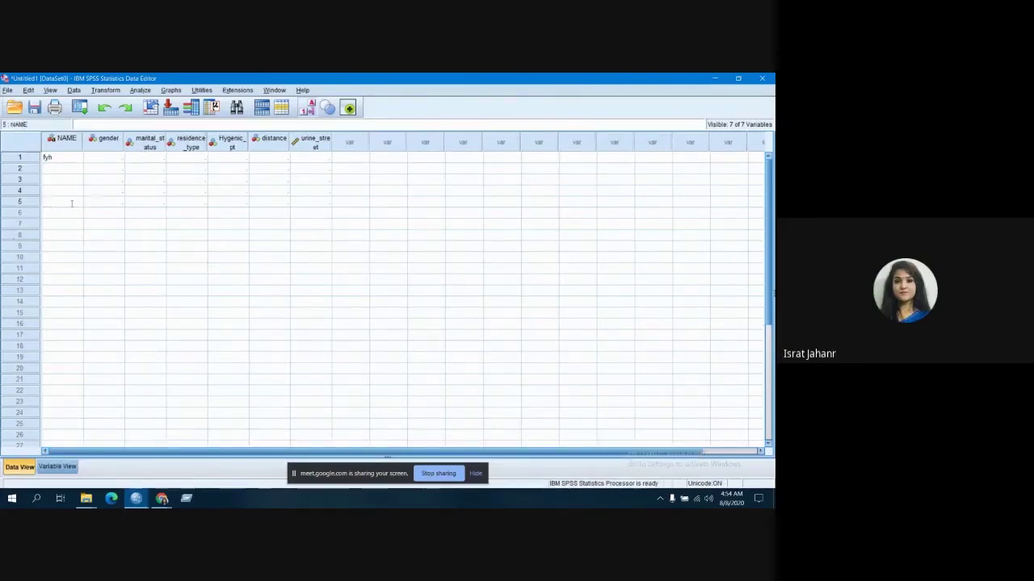
left_click(64, 156)
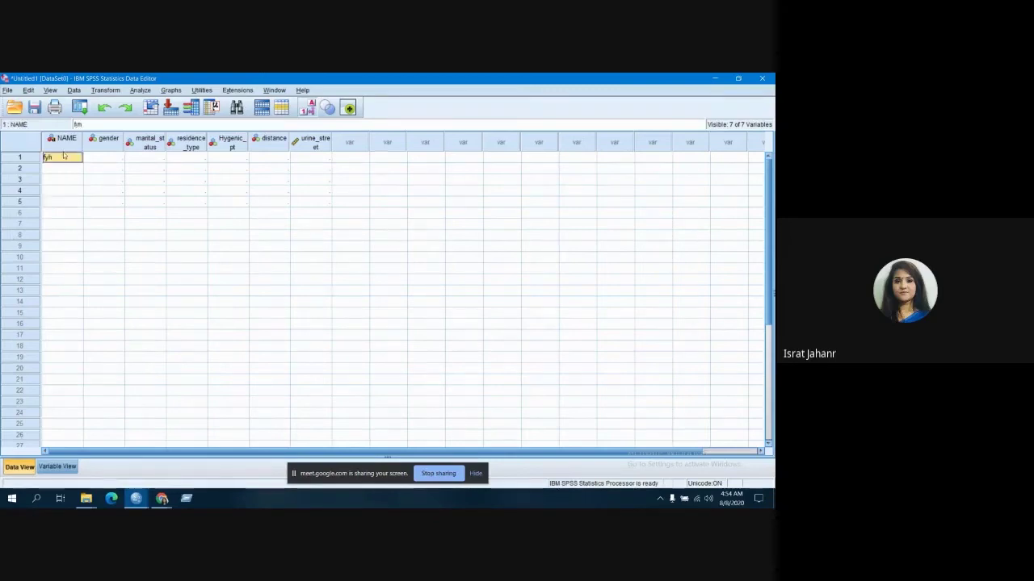
key("Delete")
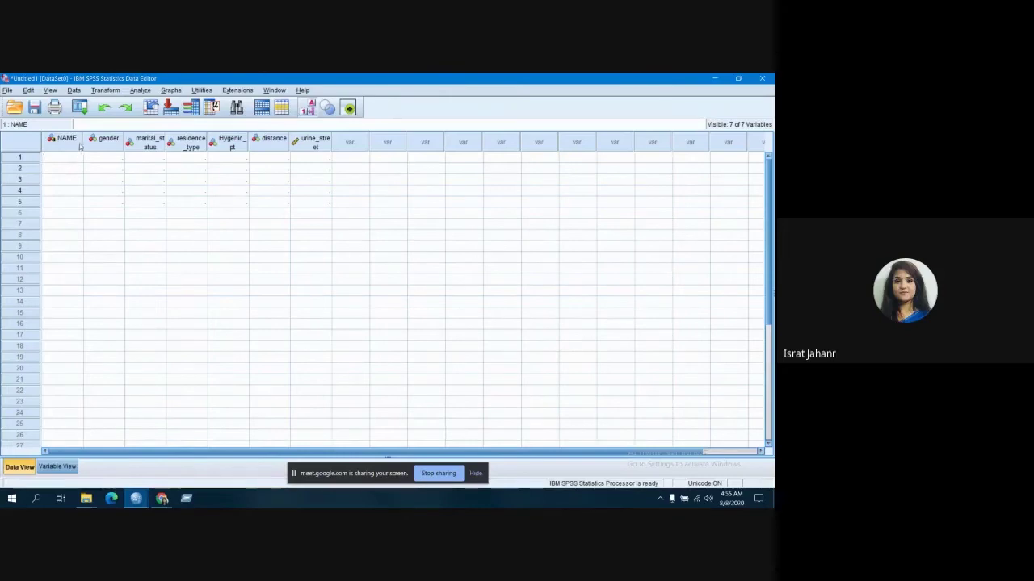
Widen the NAME column and enter the first respondent's name in case 1
left_click_drag(83, 142, 110, 139)
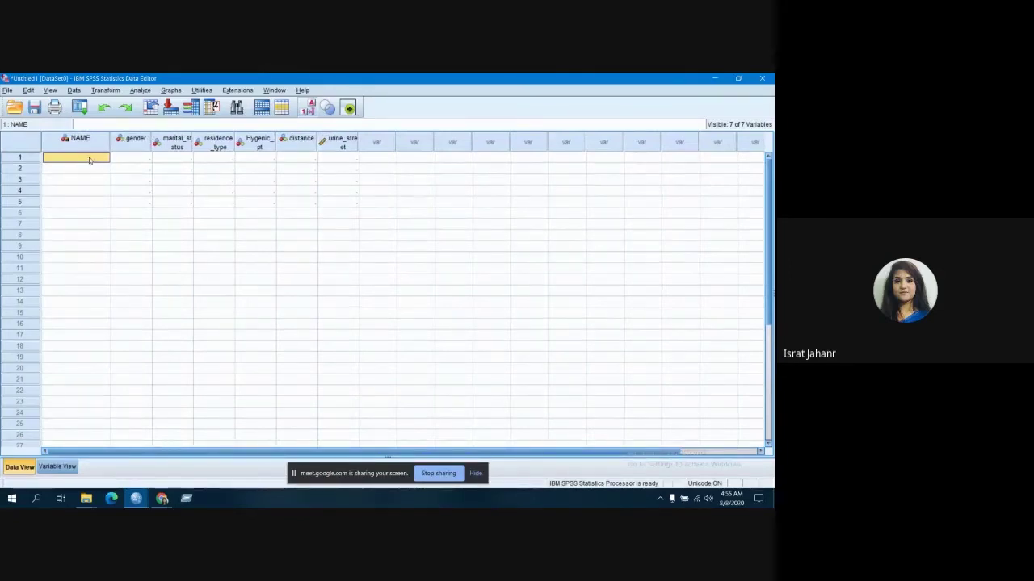
type("mis")
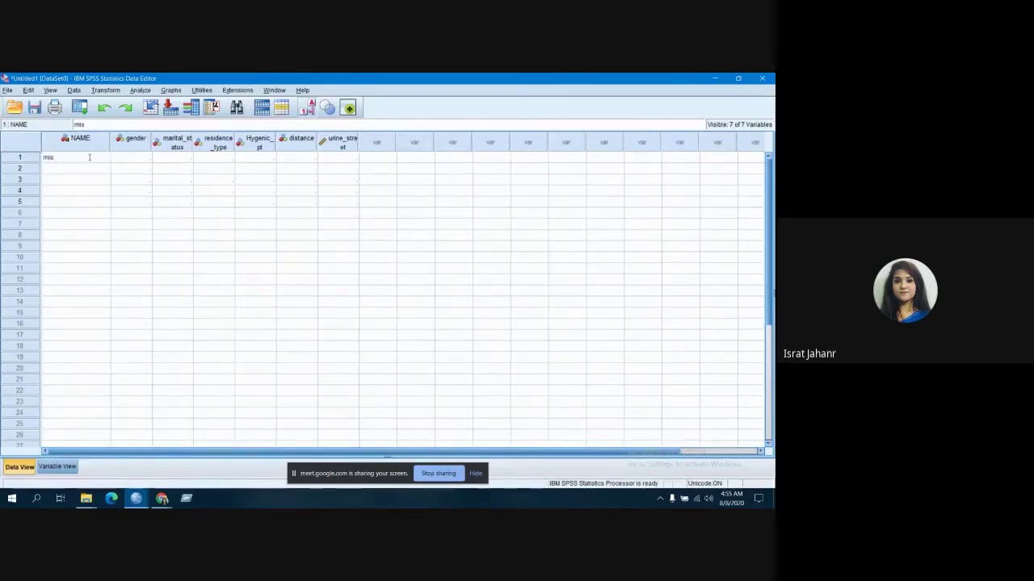
type("hkat")
For case 1, enter gender code 0 (male) and choose unmarried as the marital status
left_click(115, 159)
type("0")
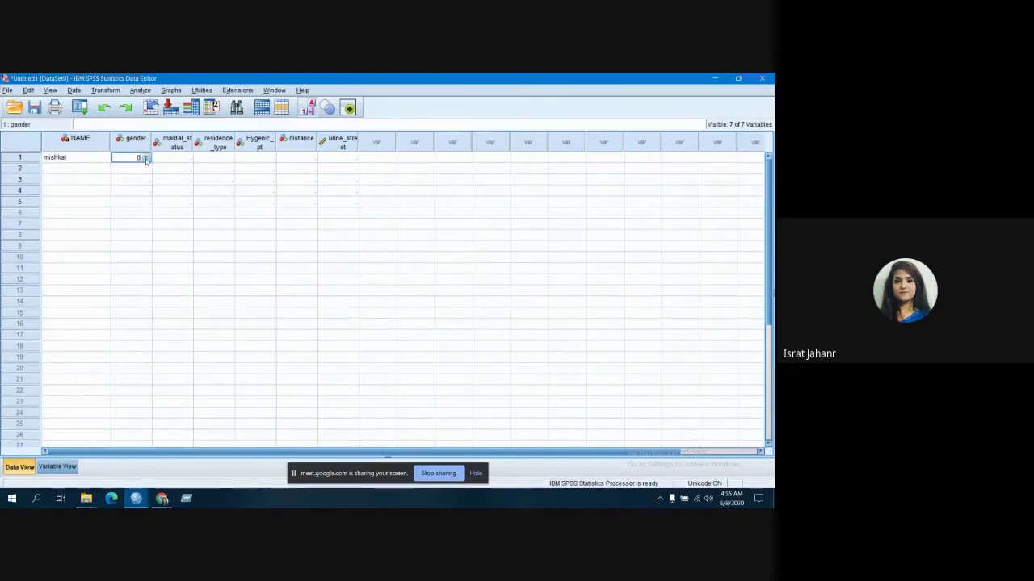
key("Tab")
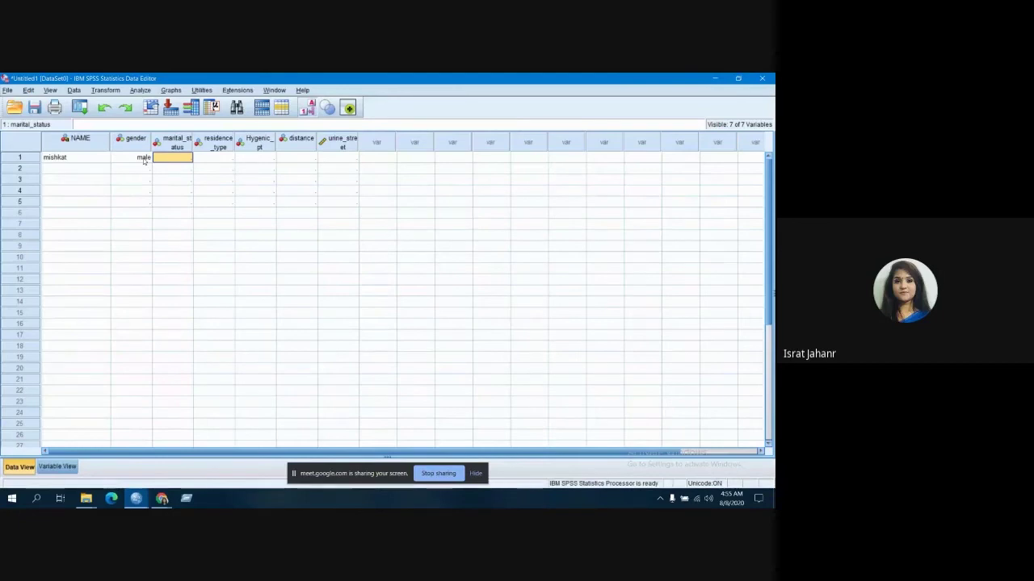
double_click(187, 159)
left_click(186, 159)
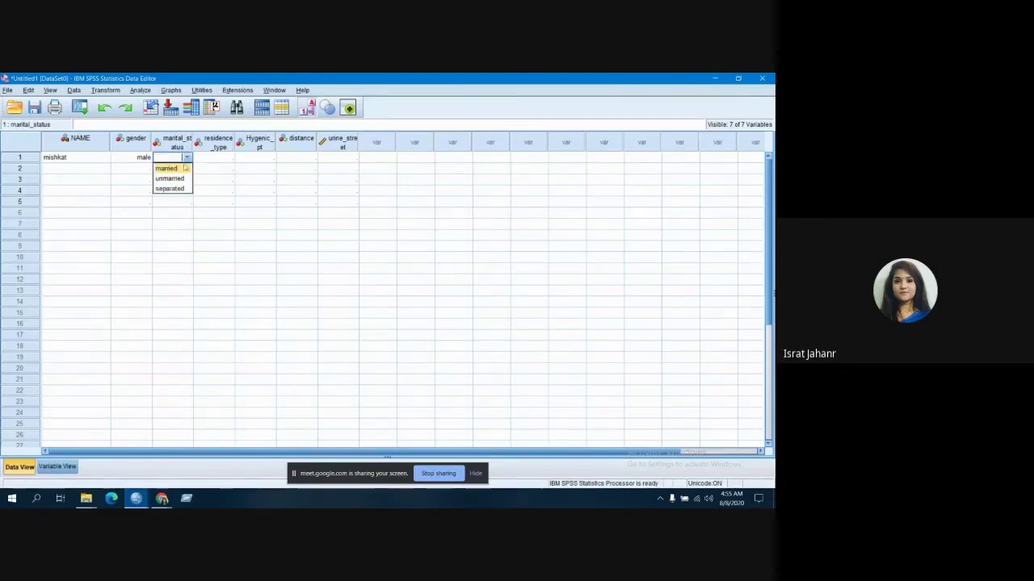
left_click(194, 171)
Set the residence type of case 1 to code 0 (slum area)
left_click(222, 160)
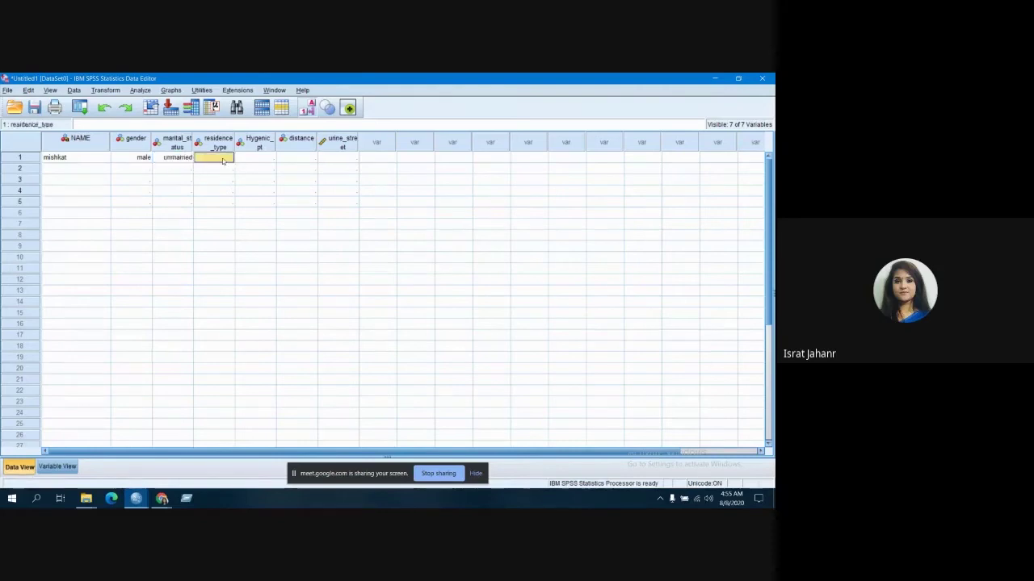
double_click(223, 159)
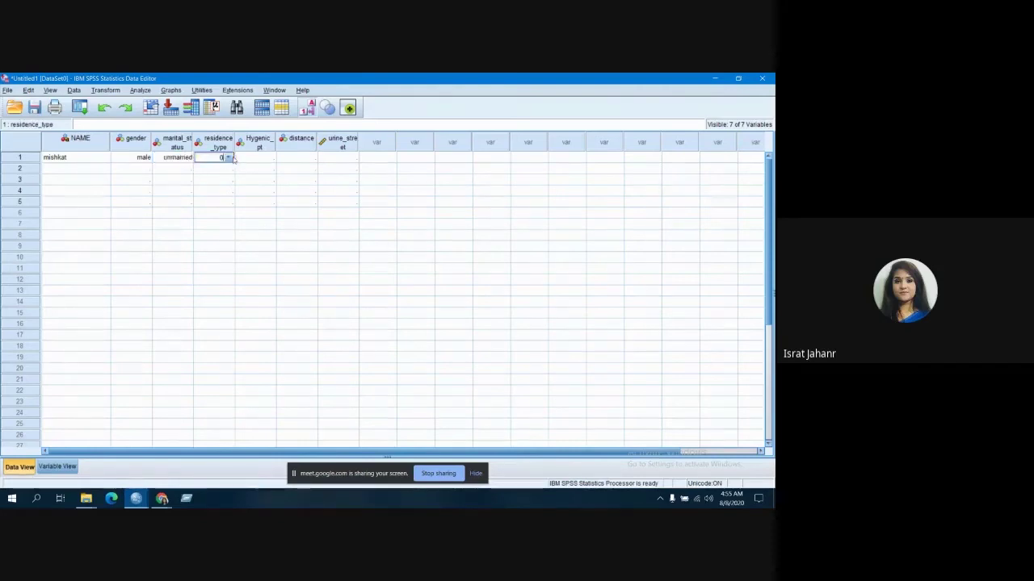
left_click(254, 162)
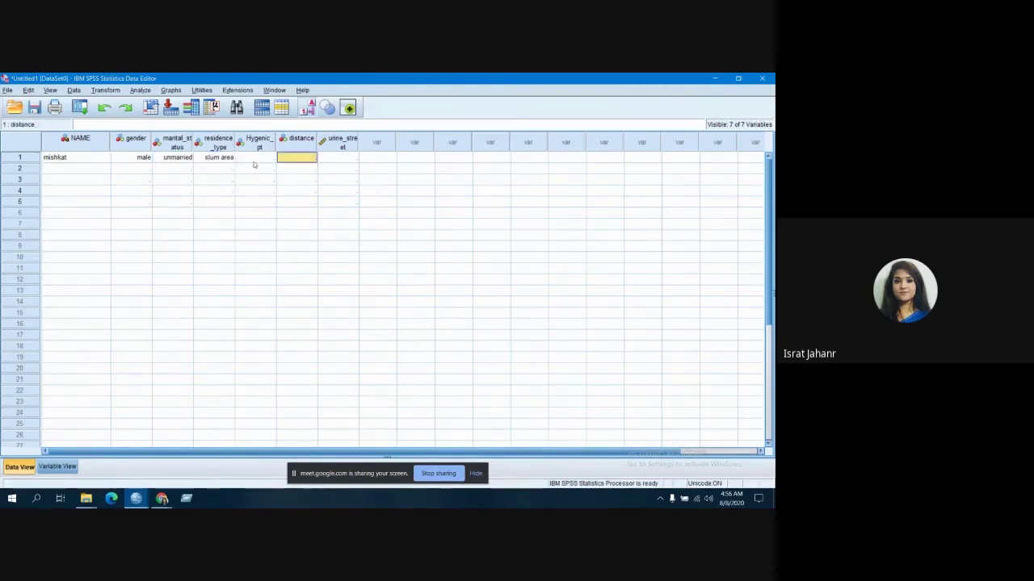
Set the Hygenic_pt value of case 1 to code 4 (100%)
left_click(253, 161)
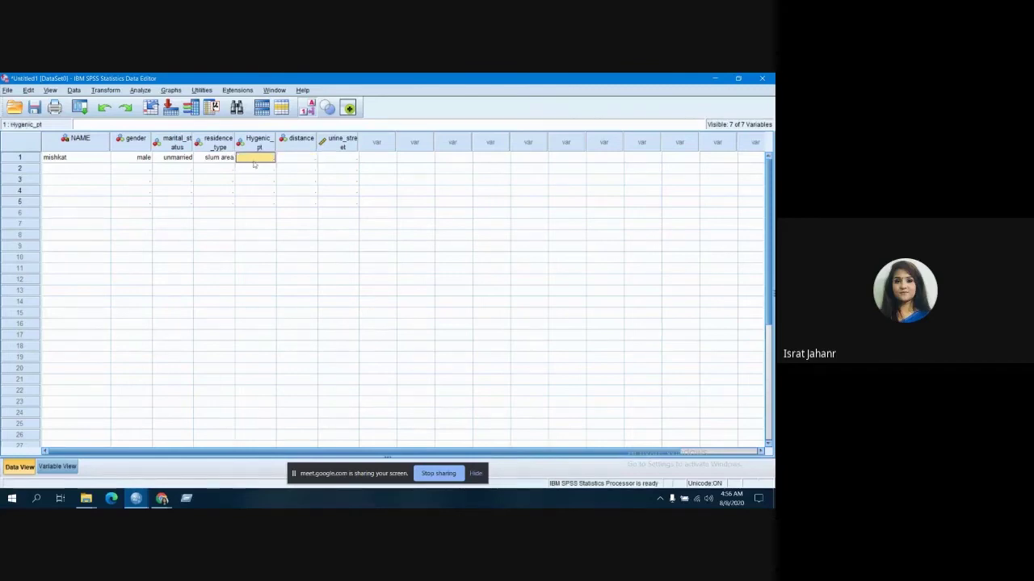
double_click(254, 162)
key("Tab")
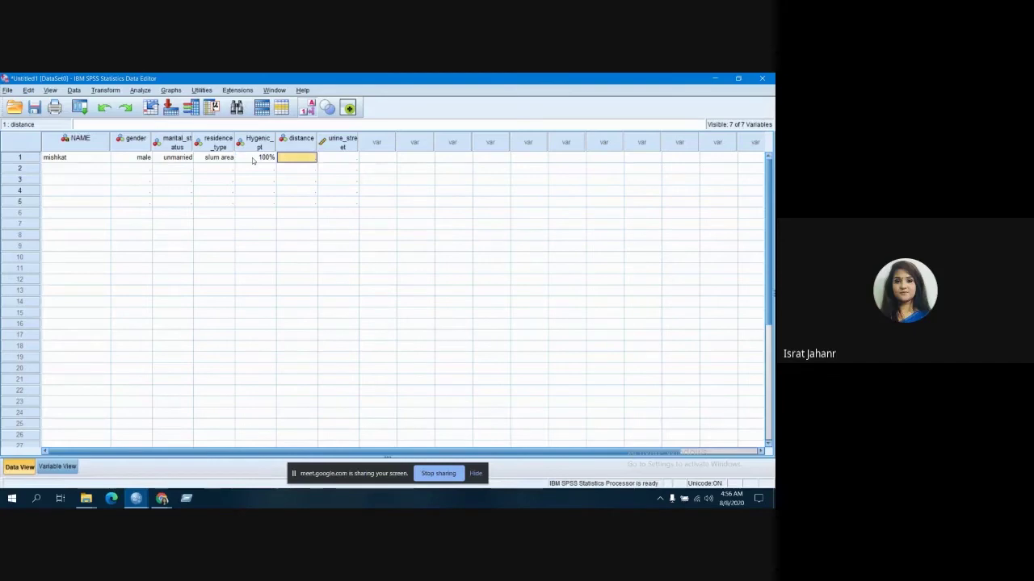
left_click(253, 161)
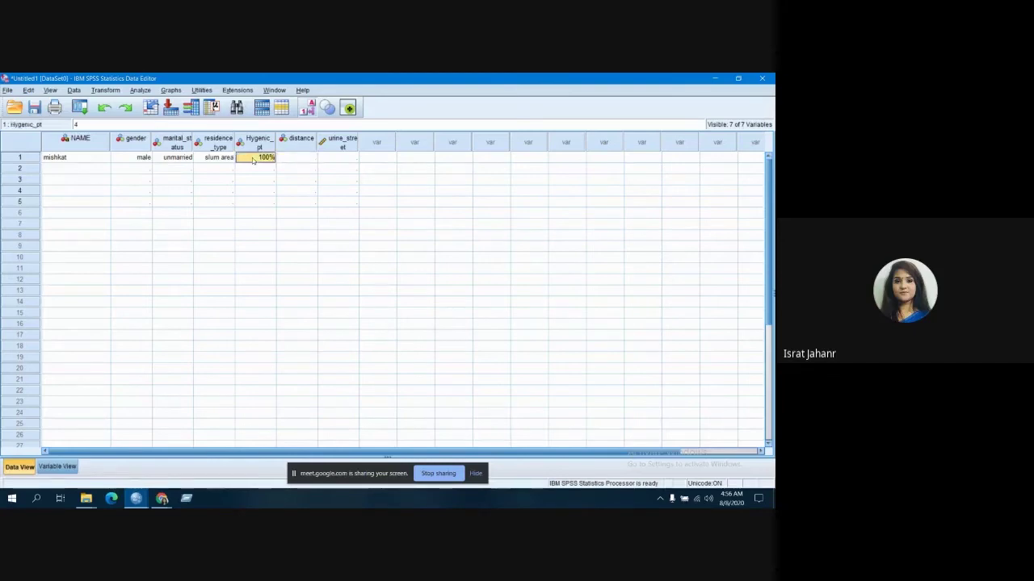
For case 1, enter a distance of 1 kilometer and change Hygenic_pt to 30-40%
key("Tab")
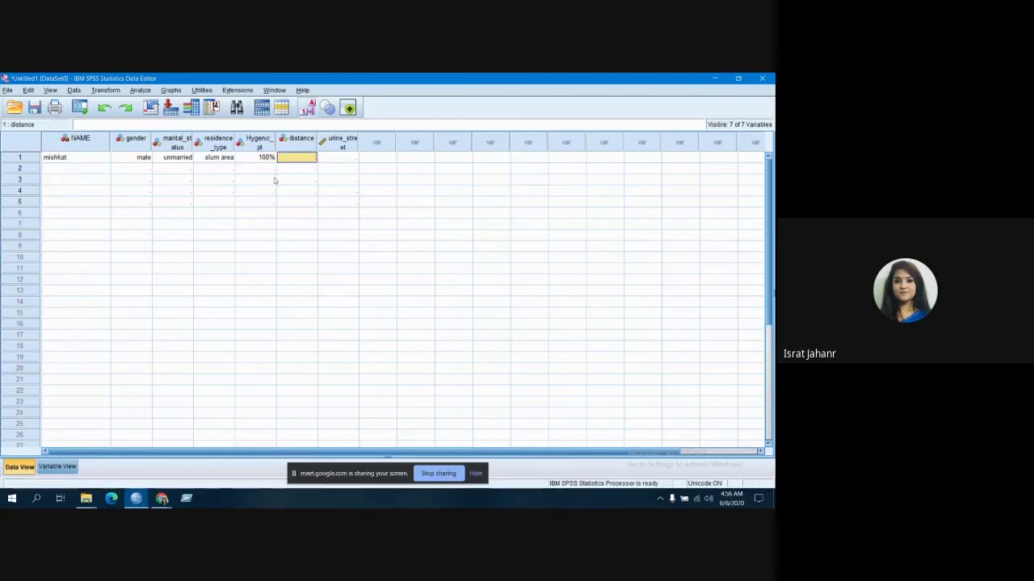
type("1 kilometer")
left_click(272, 169)
left_click(271, 169)
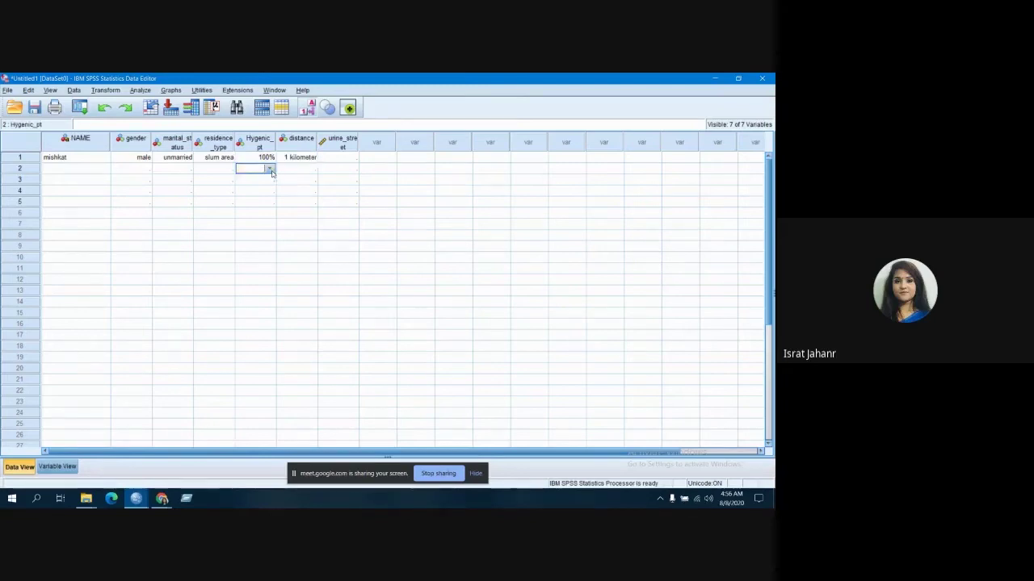
left_click(271, 170)
left_click(272, 158)
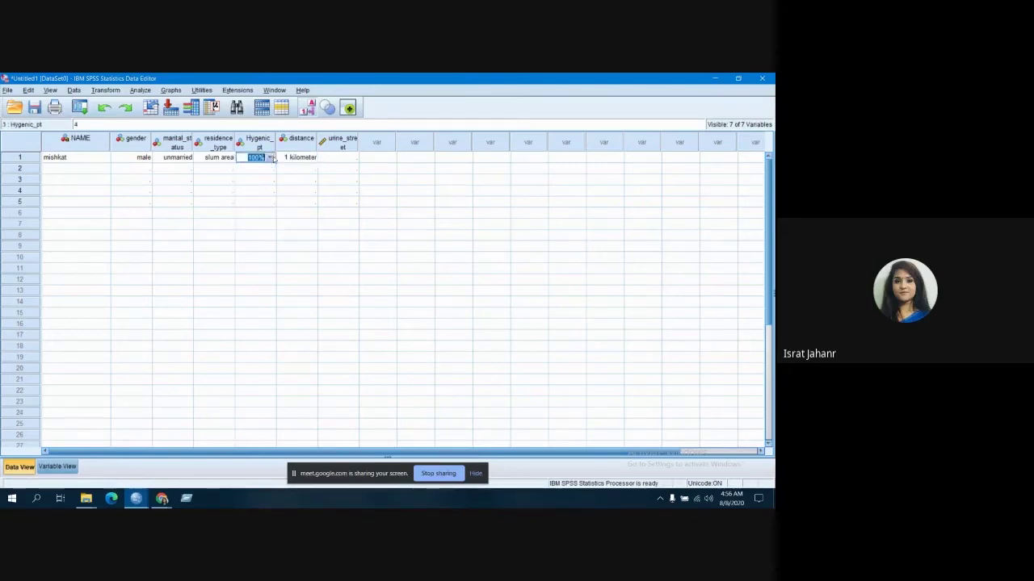
left_click(273, 159)
left_click(265, 169)
Enter code 1 (no) as the urine_street answer of case 1
left_click(302, 159)
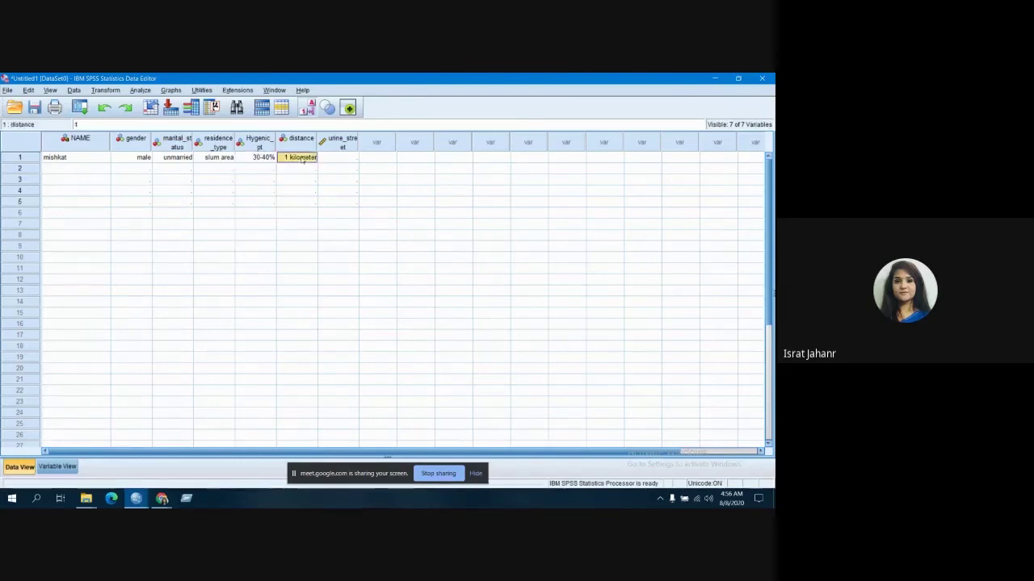
left_click(346, 159)
type("1")
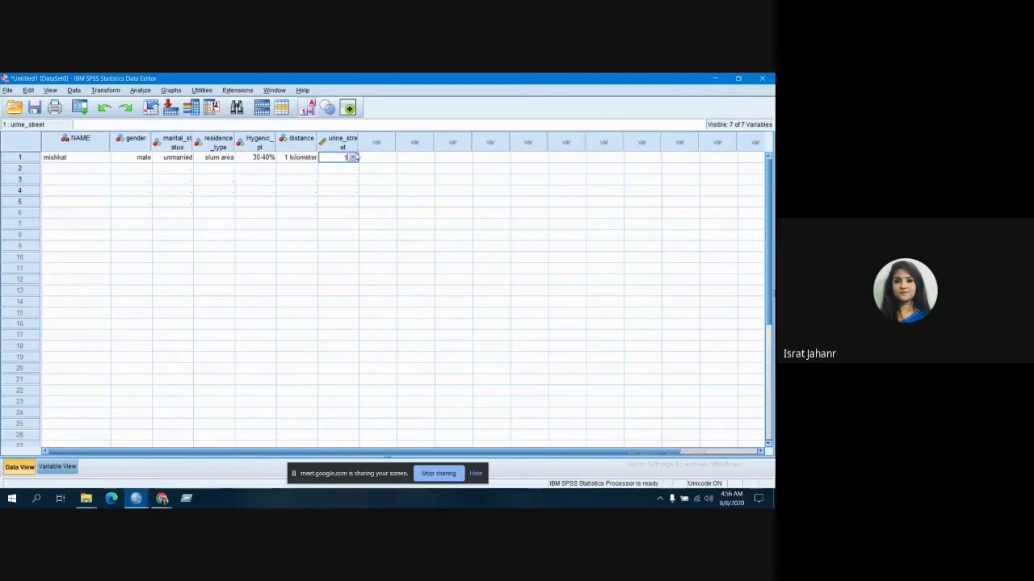
key("Return")
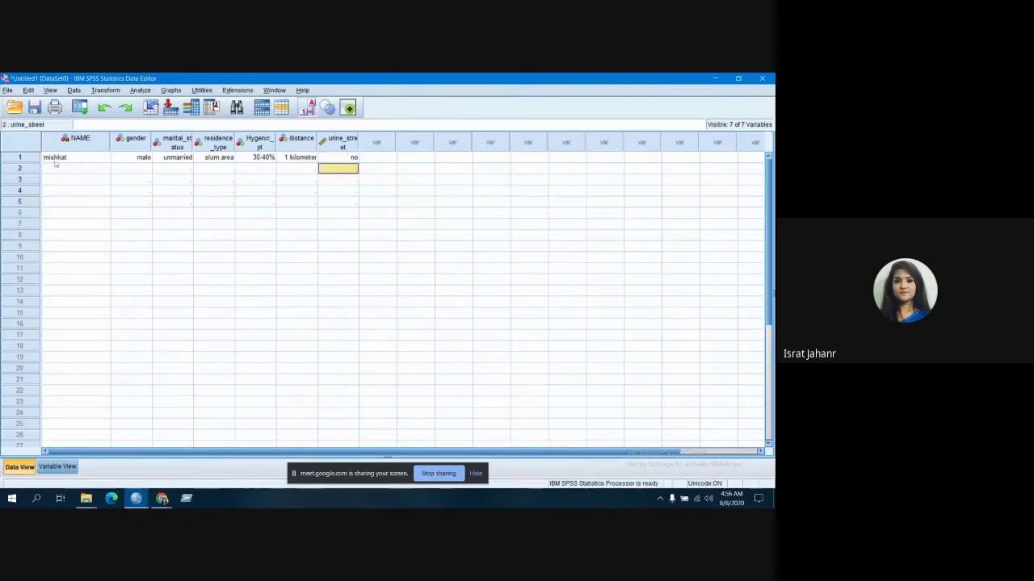
Enter the second respondent's name in case 2, with gender Female and marital status unmarried
left_click(46, 168)
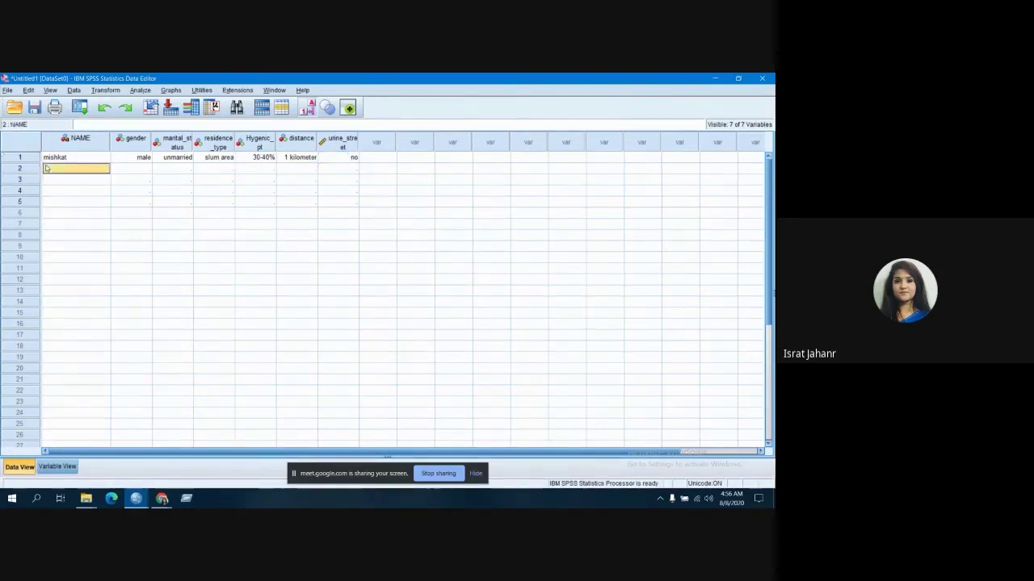
type("Tamma")
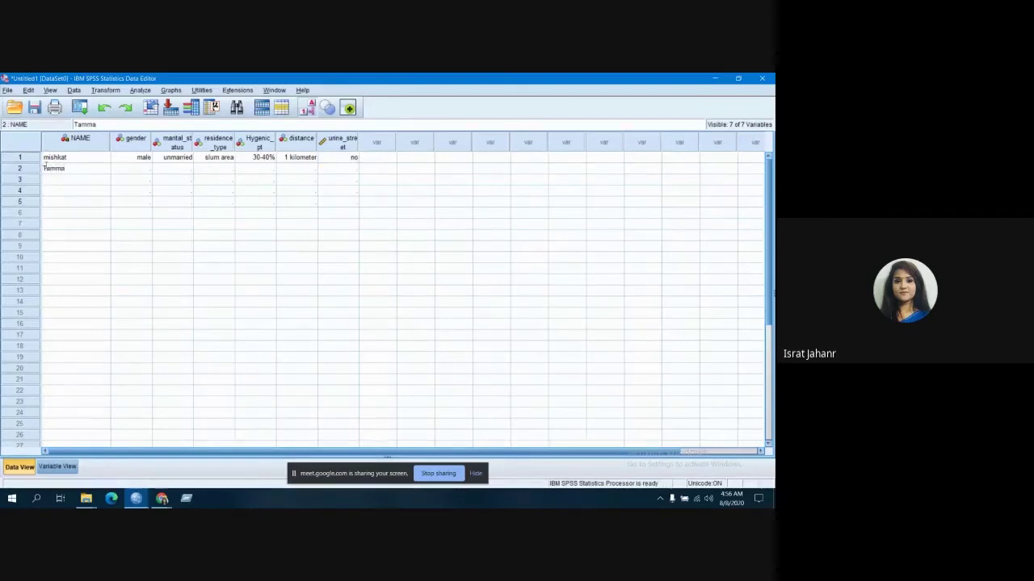
type("na")
left_click(132, 169)
type("Female")
key("Tab")
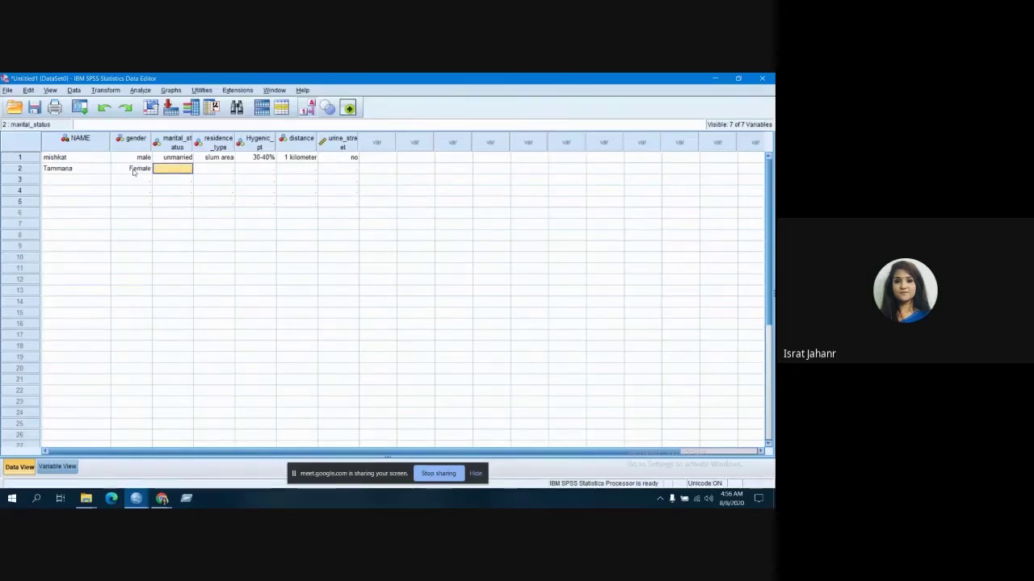
type("unmarried")
key("Tab")
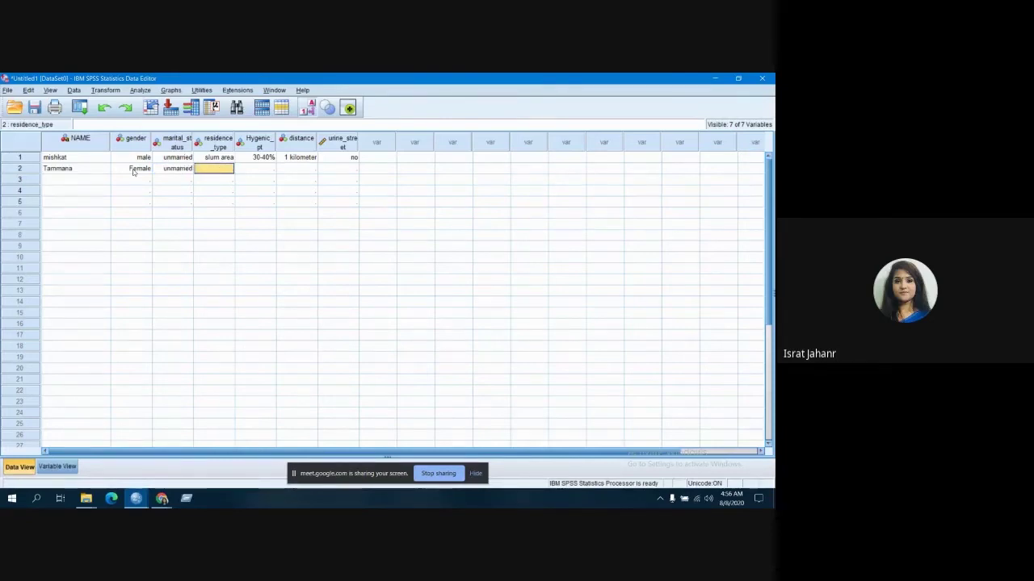
type("residence area")
key("Return")
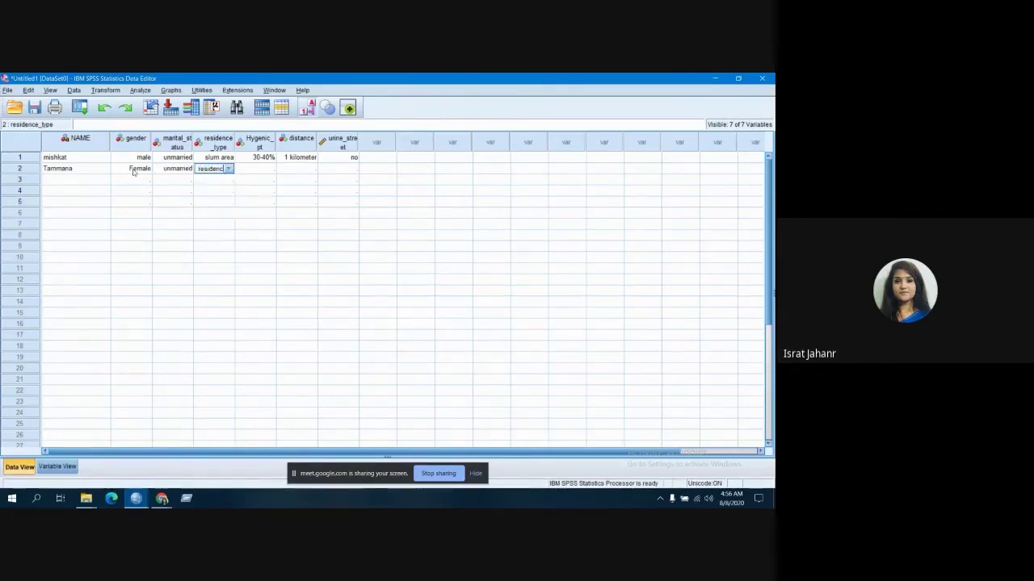
key("BackSpace")
key("BackSpace")
key("BackSpace")
key("BackSpace")
key("BackSpace")
key("BackSpace")
key("BackSpace")
key("BackSpace")
key("BackSpace")
key("BackSpace")
key("BackSpace")
key("BackSpace")
key("BackSpace")
key("BackSpace")
Set the residence type of case 2 to street area and its Hygenic_pt to code 2 (50-55%)
type("street area")
key("Tab")
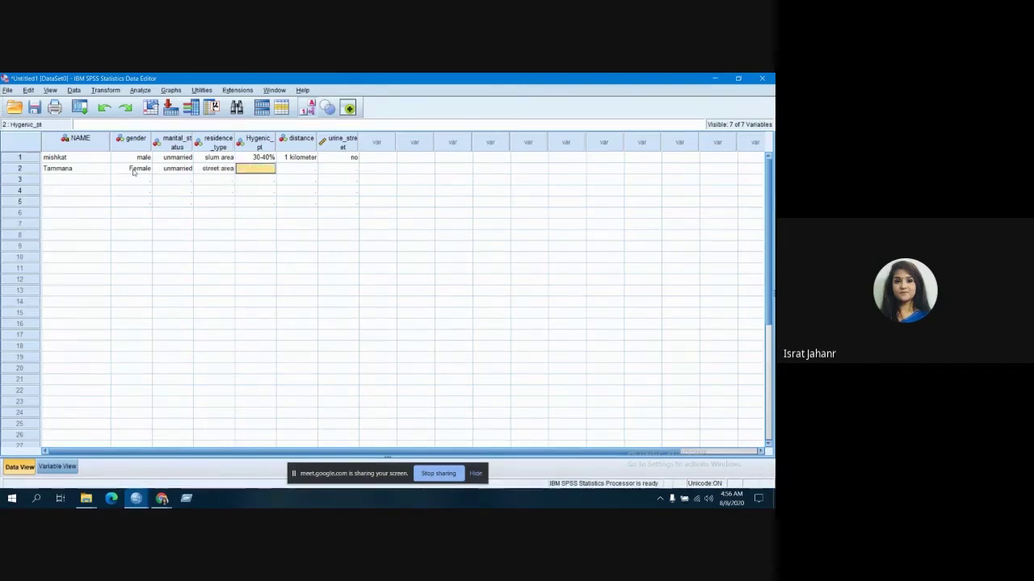
type("2")
key("Return")
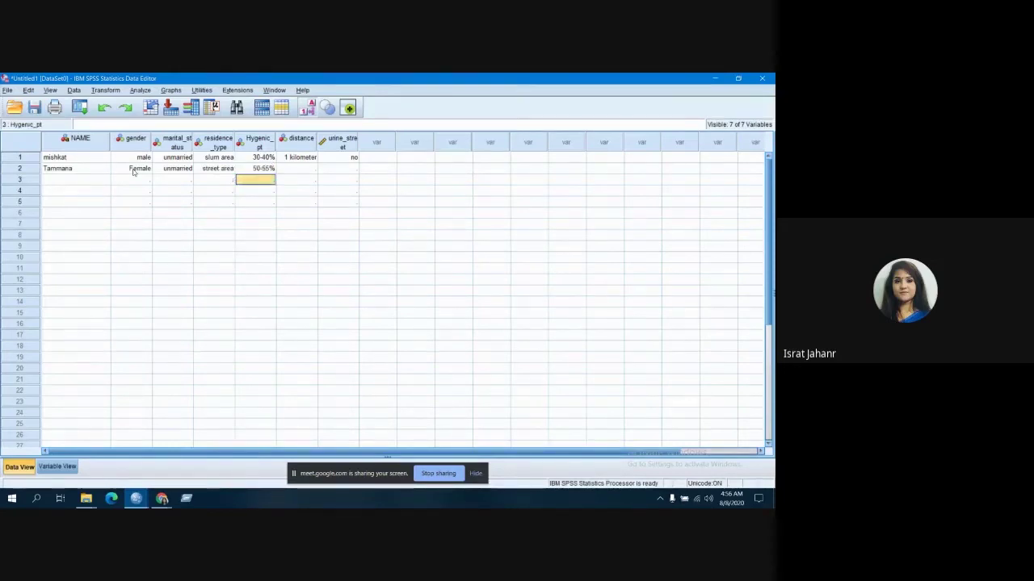
Complete case 2 with distance code 2 (2 kilometer) and urine_street code 1 (no)
key("Right")
key("Up")
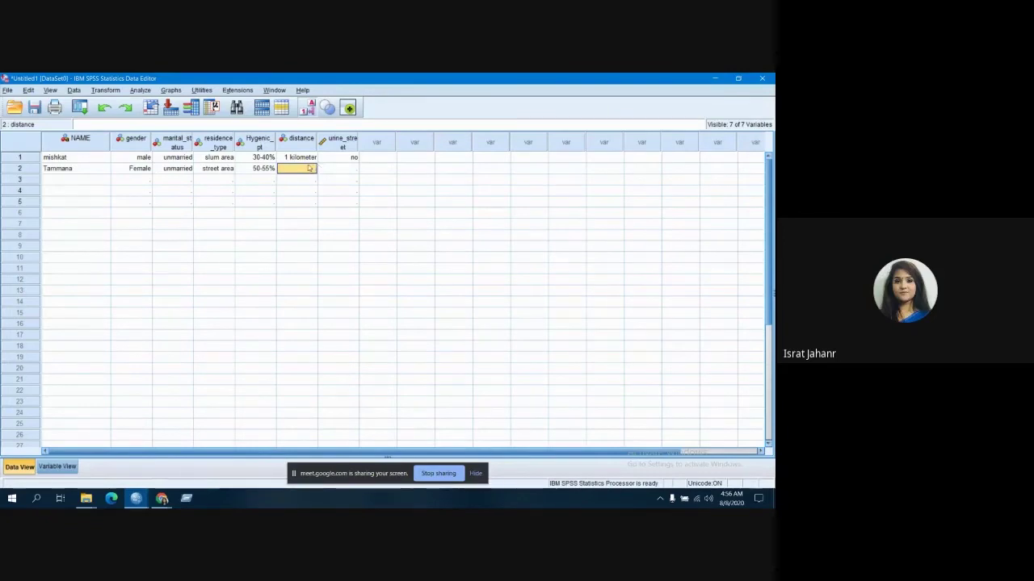
type("2")
key("Tab")
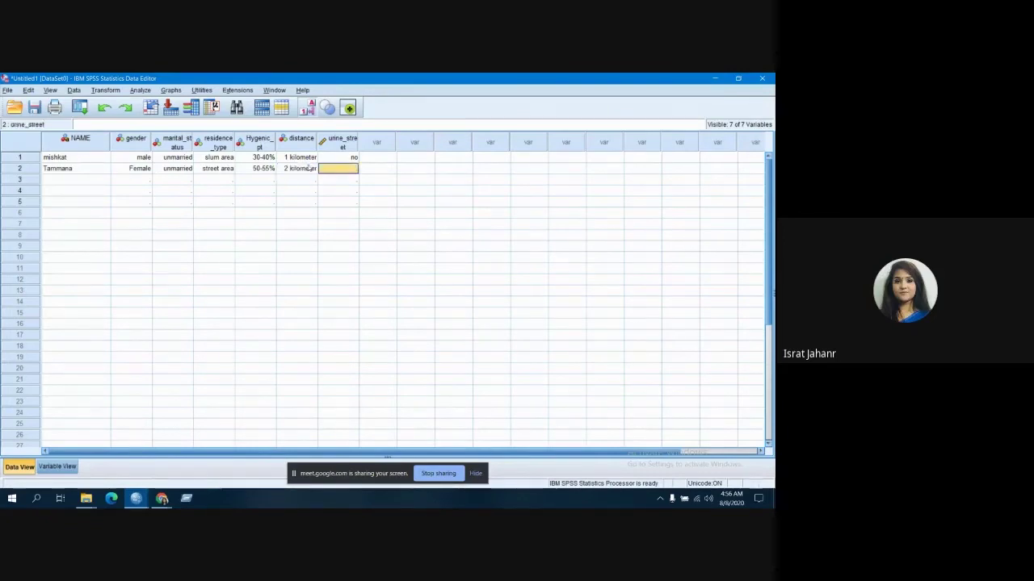
type("2")
key("Tab")
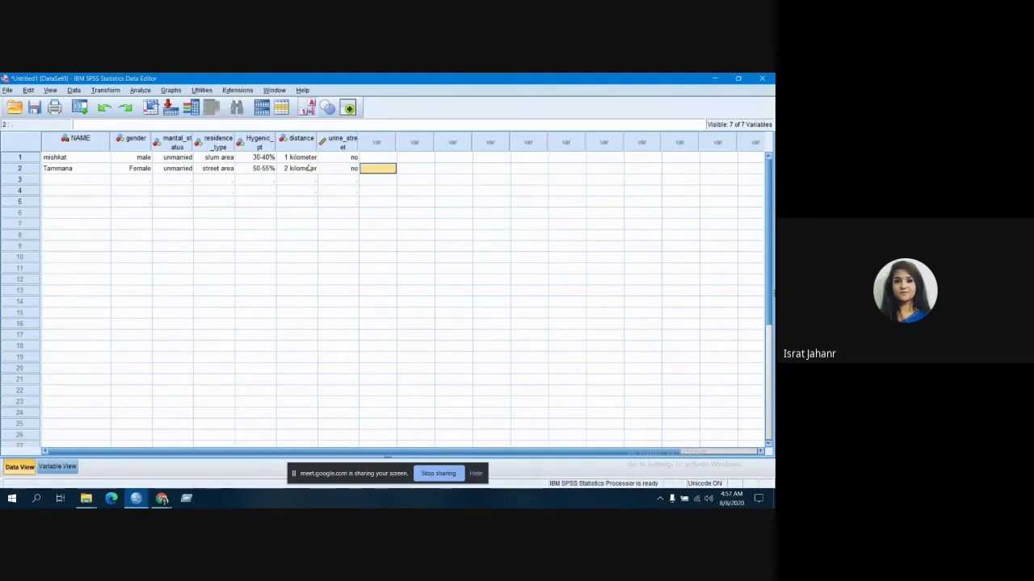
Enter the third respondent's name in case 3 and set the gender to code 0 (male)
left_click(80, 183)
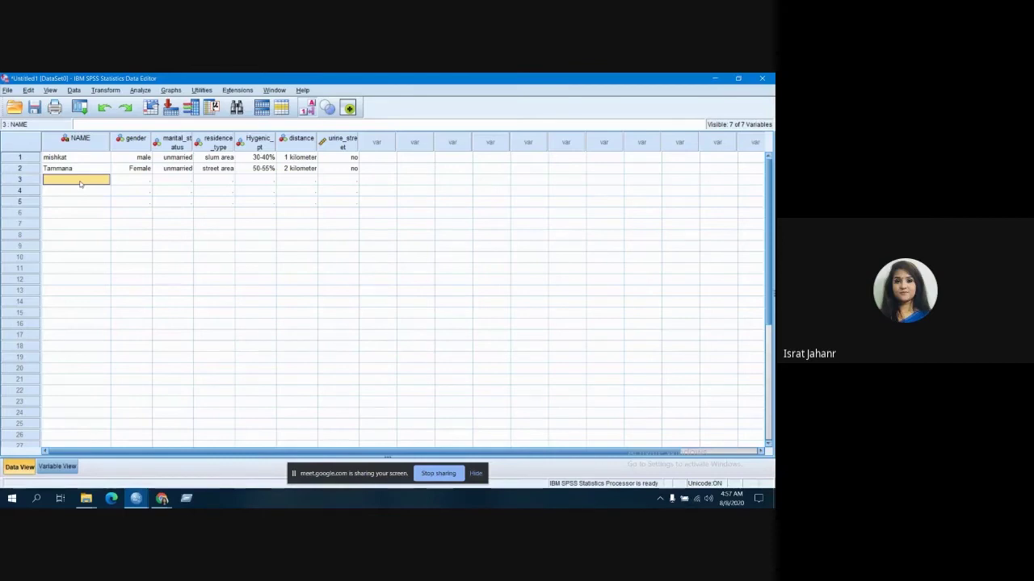
type("faruk")
key("Tab")
type("2")
key("Tab")
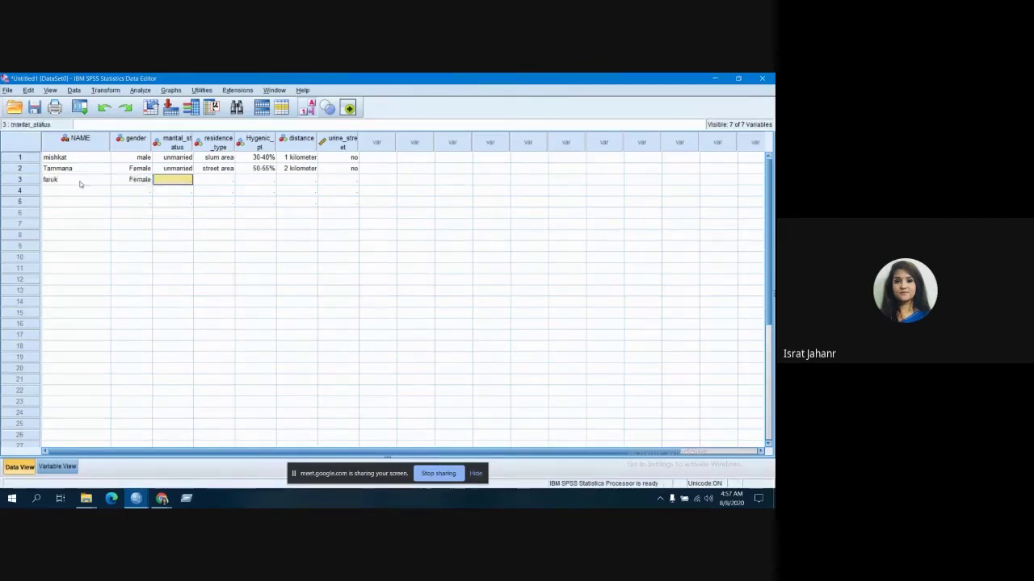
key("Left")
type("1")
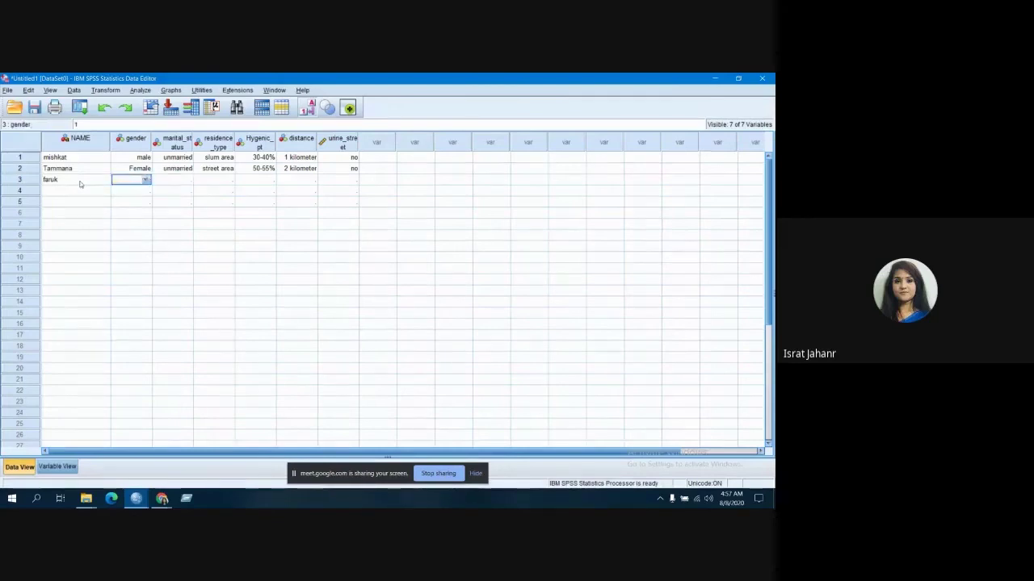
key("Tab")
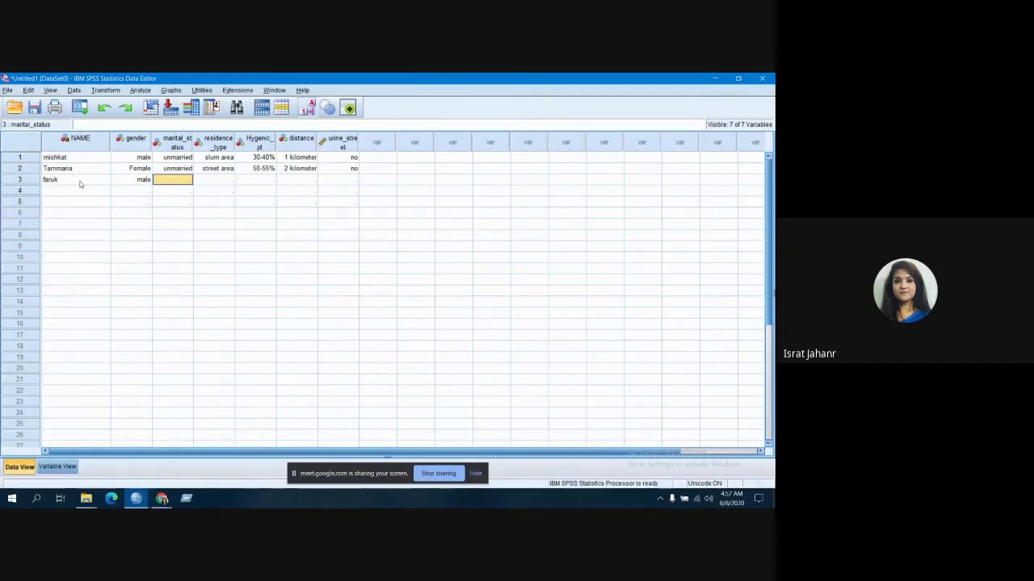
Enter code 0 (married) as the marital status of case 3 and clear the entry
type("0")
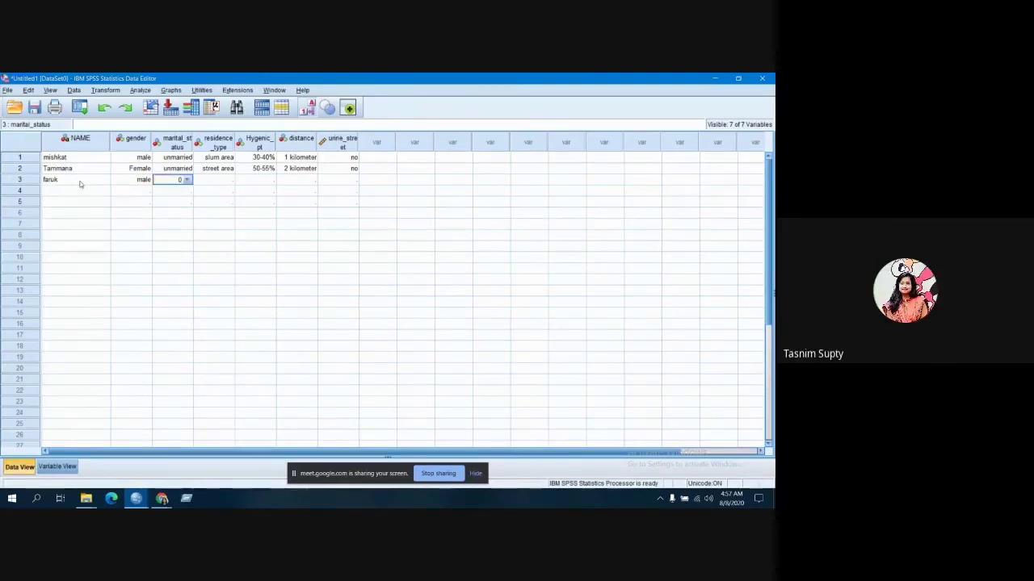
key("Tab")
key("Left")
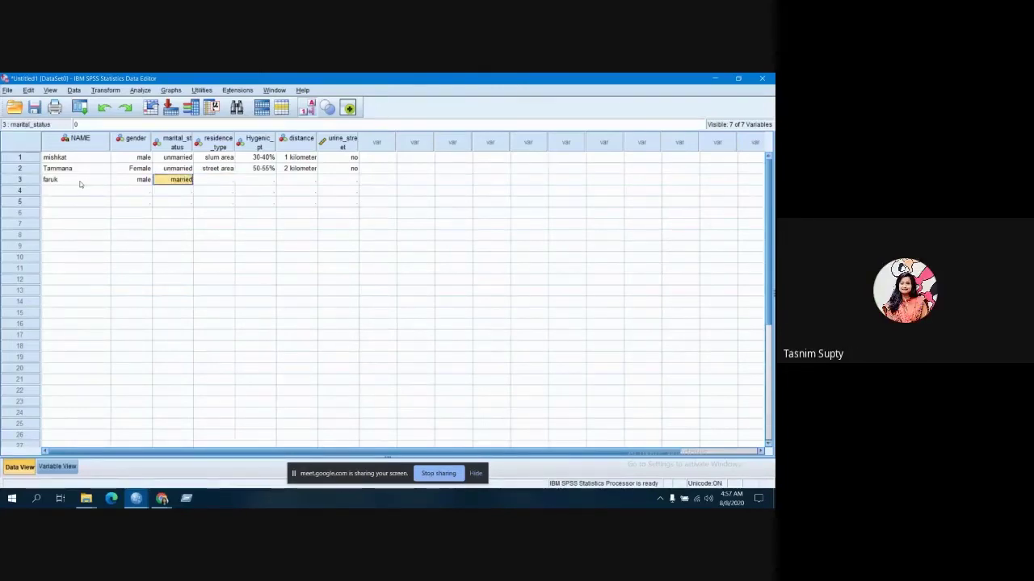
key("BackSpace")
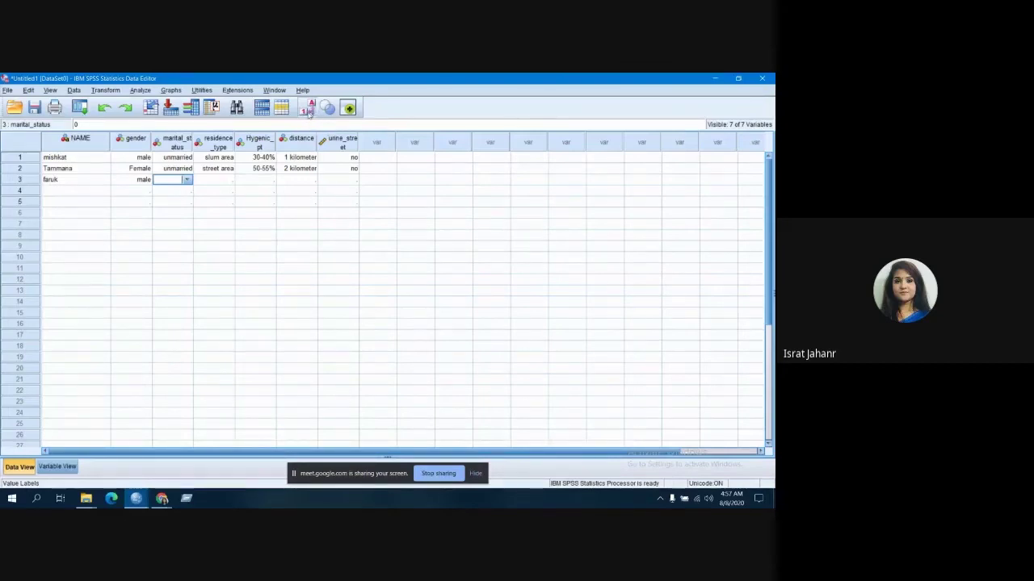
Switch the data sheet between numeric codes and value labels to compare the coded answers, ending with labels shown
left_click(310, 112)
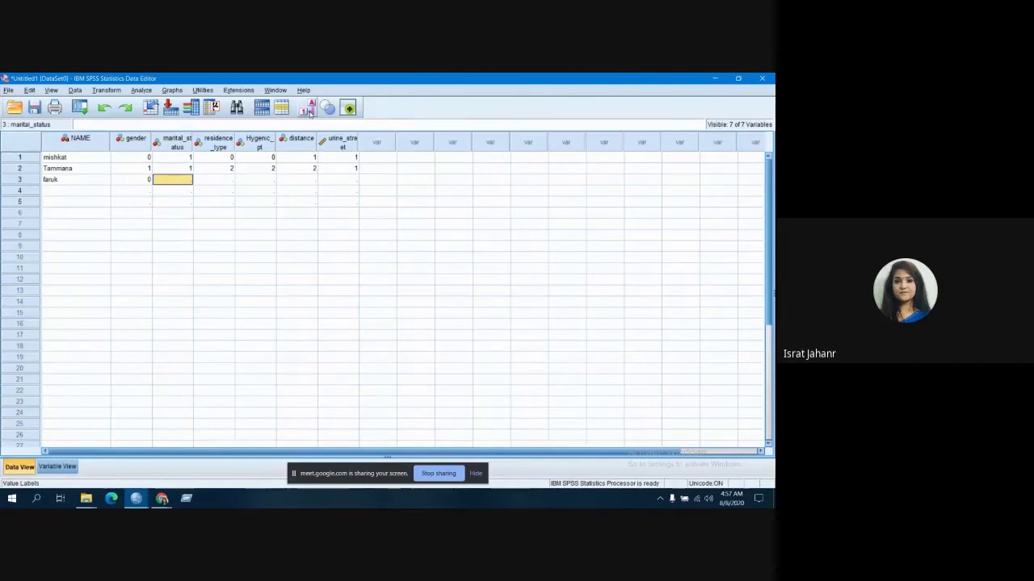
left_click(310, 109)
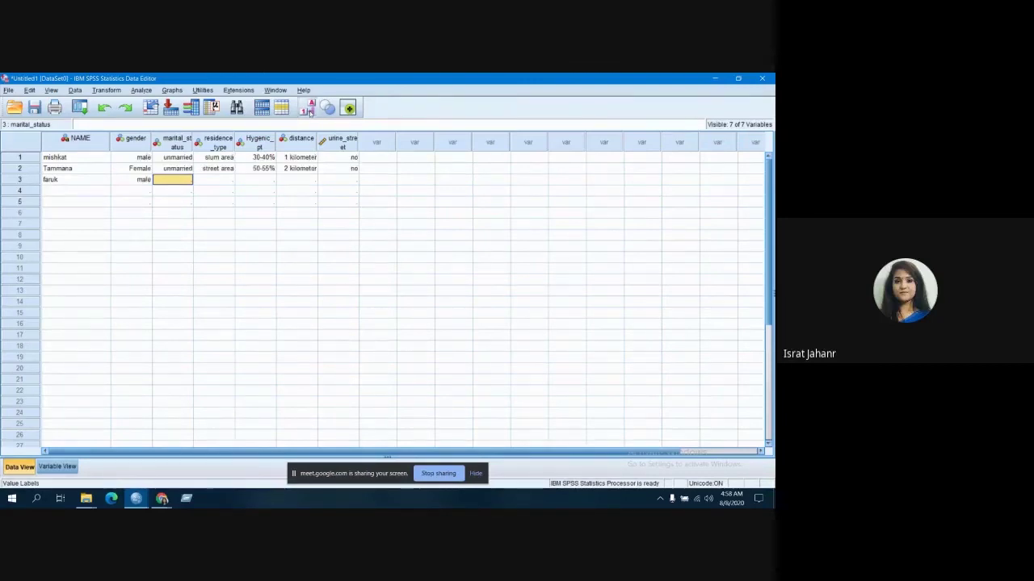
left_click(309, 110)
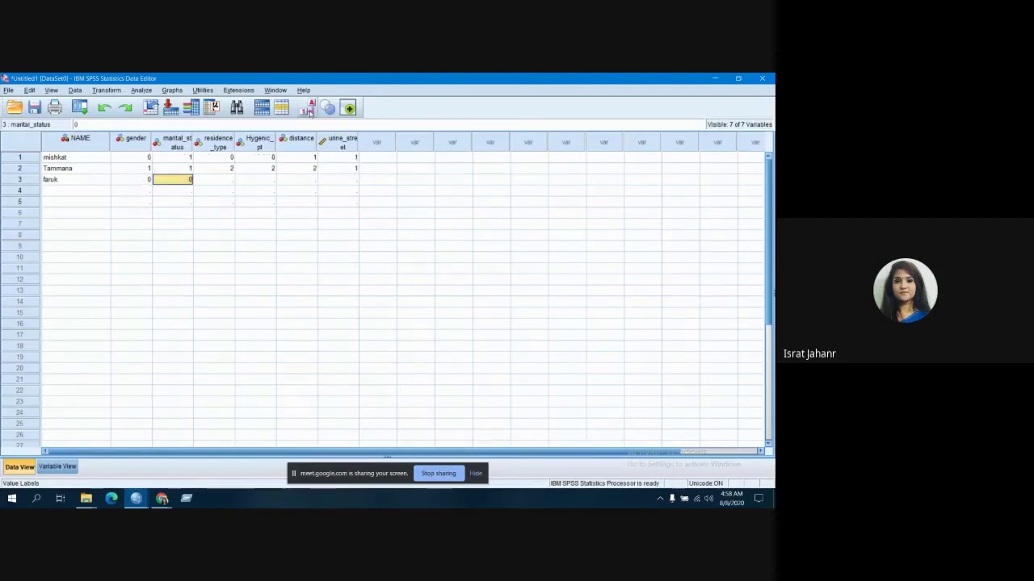
left_click(309, 110)
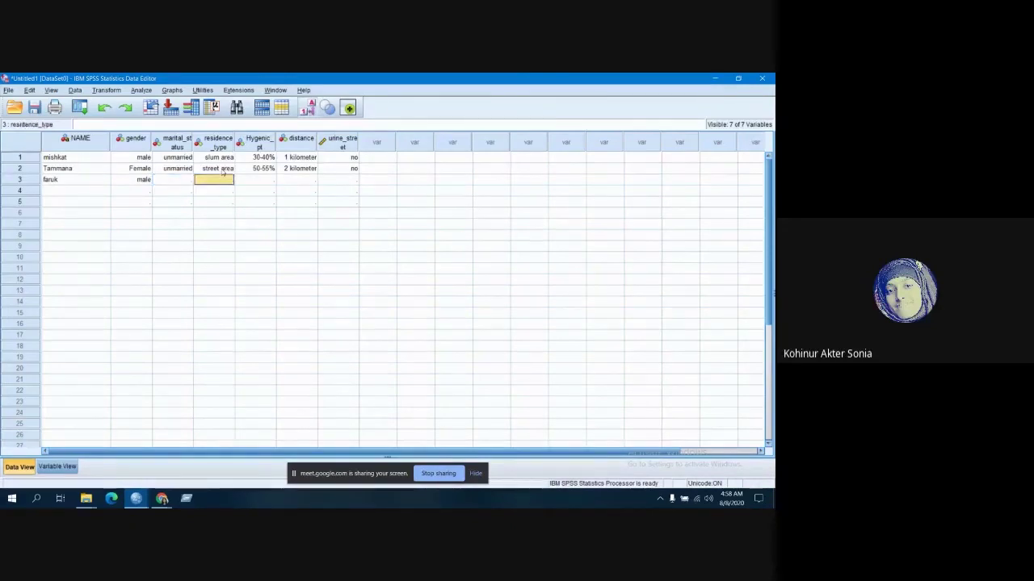
Set the marital status of case 3 to code 2 (separated)
key("Tab")
key("Left")
type("3")
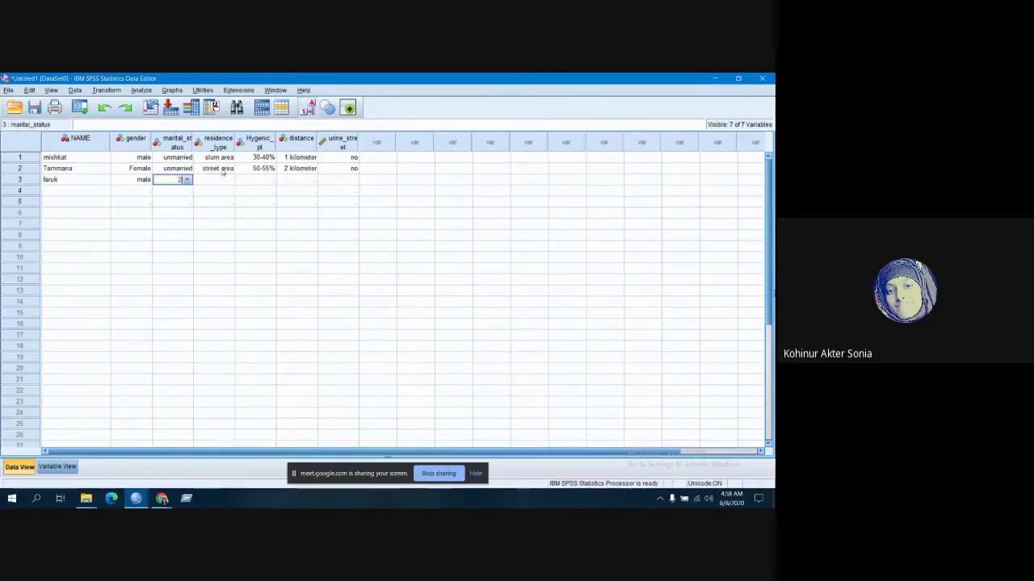
key("Right")
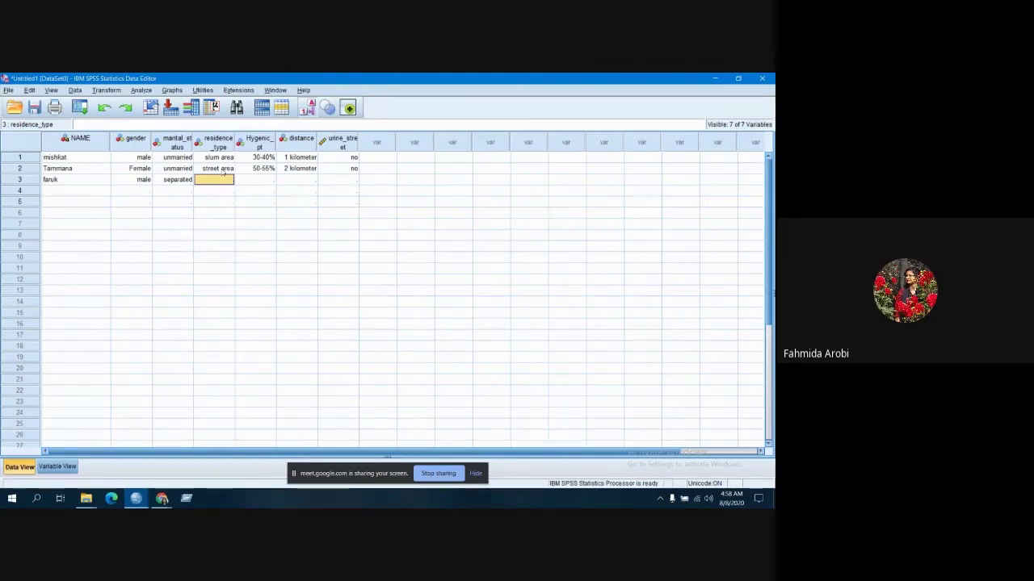
Review the type settings of the NAME variable and accept them with String selected and 30 characters
double_click(85, 143)
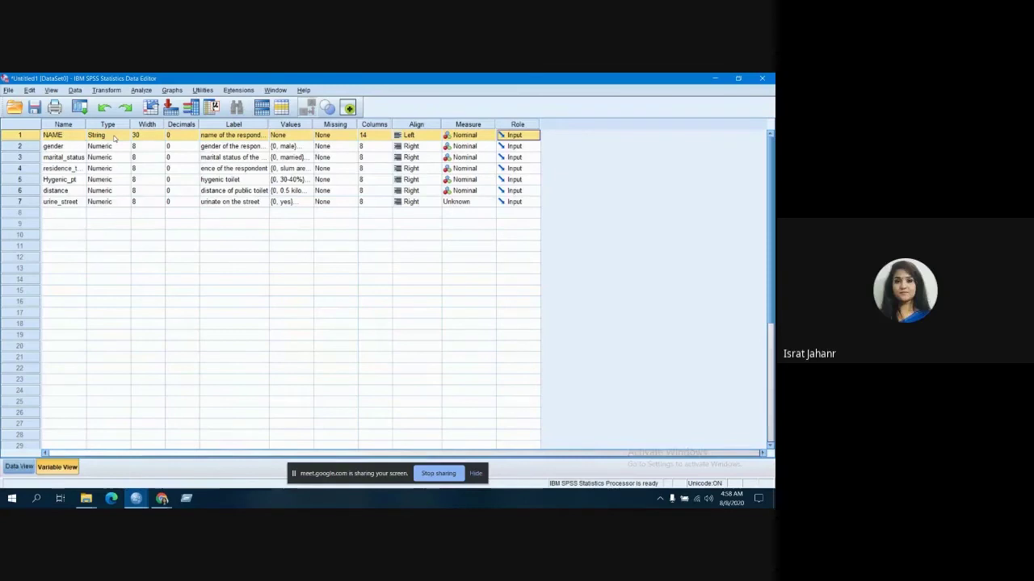
left_click(125, 138)
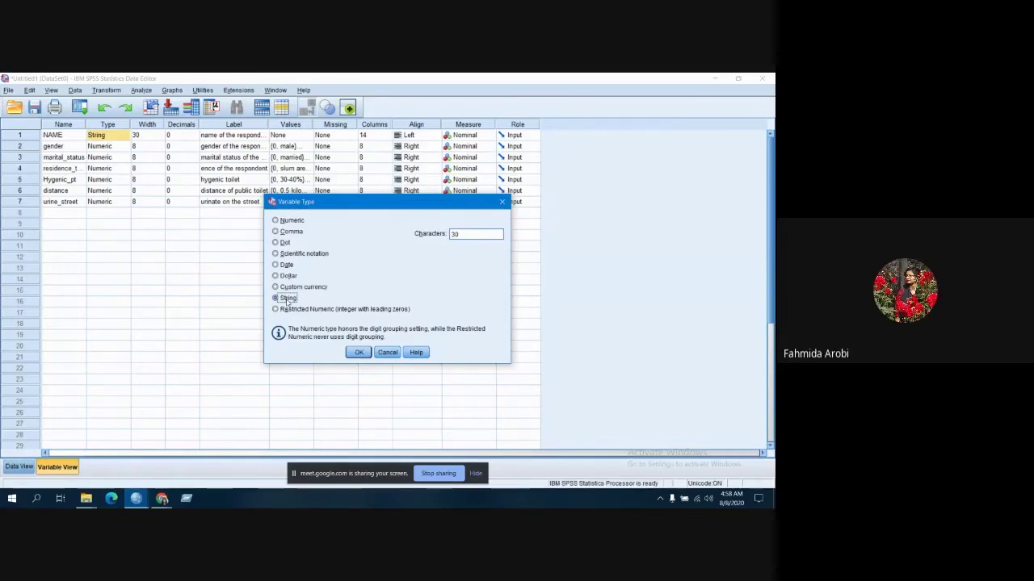
left_click(358, 352)
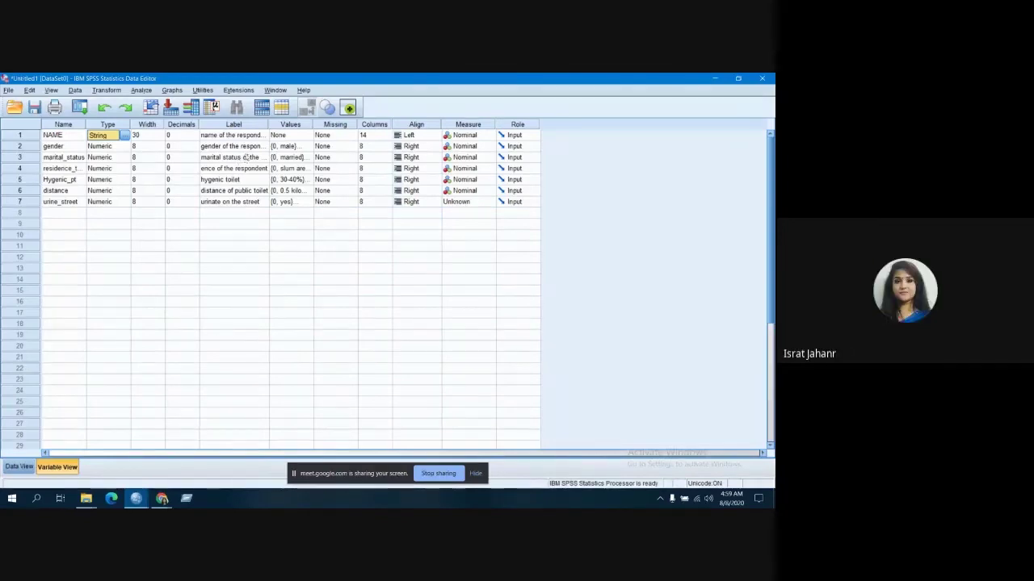
Examine the value labels defined for the gender variable, then close them without changes
left_click(304, 148)
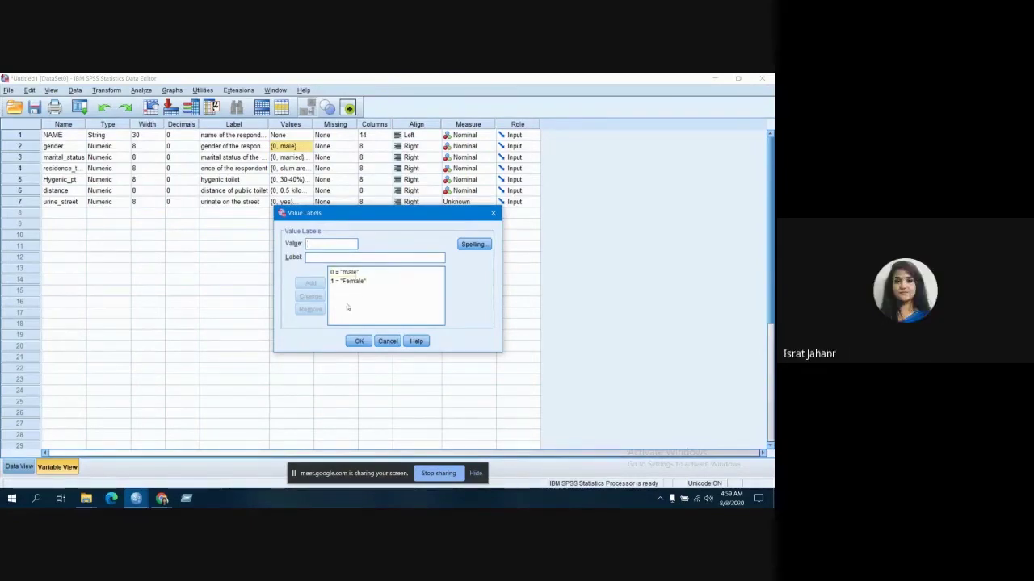
left_click(492, 215)
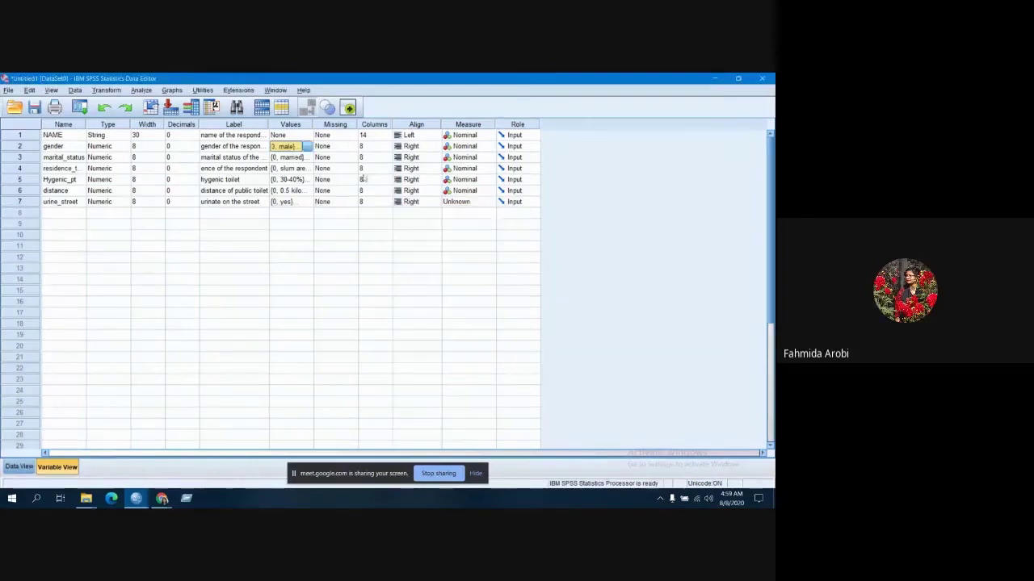
left_click(307, 147)
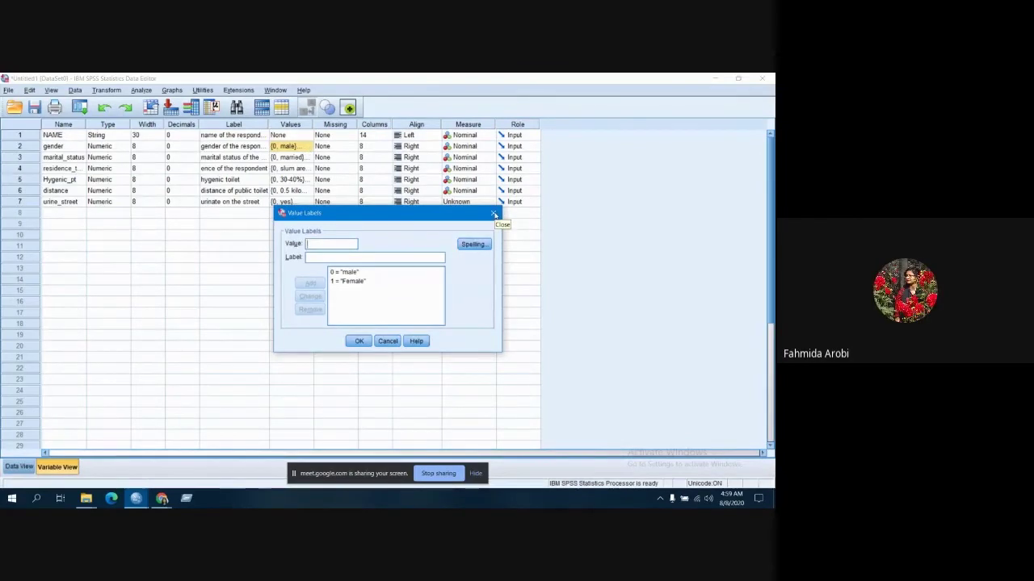
left_click(495, 214)
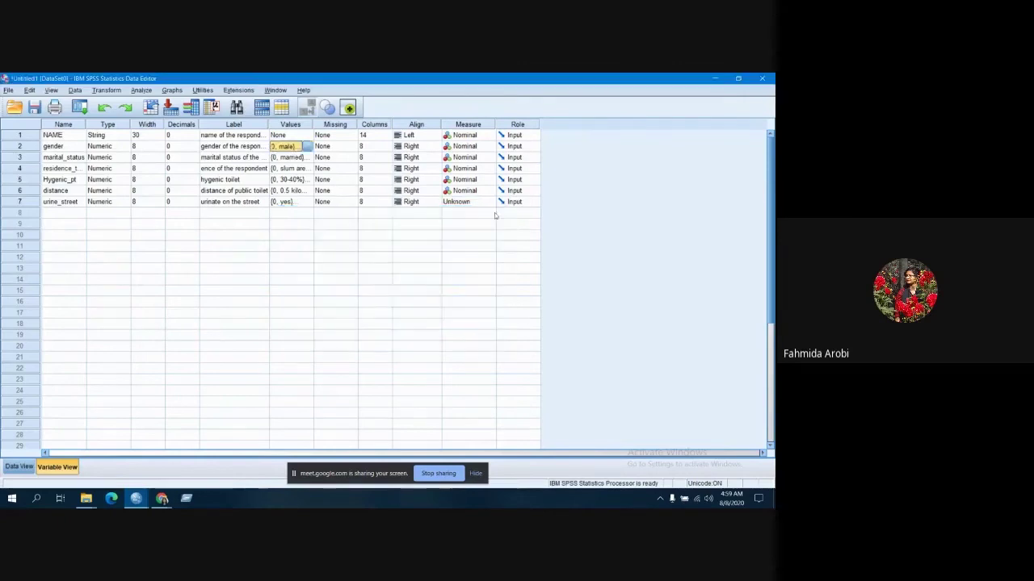
Return to the data sheet and toggle value labels off and on to compare the coded answers
left_click(19, 467)
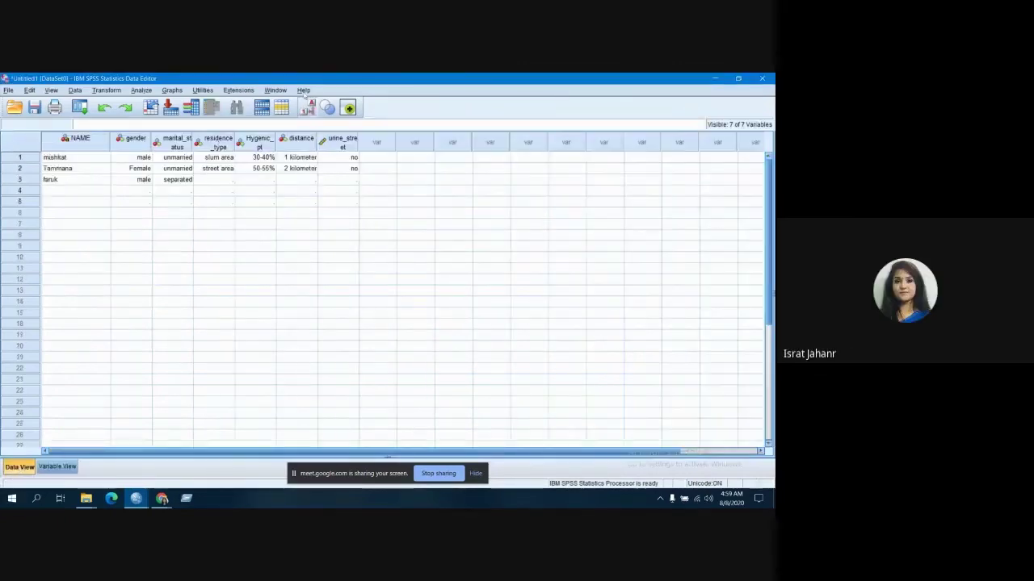
left_click(307, 109)
left_click(307, 108)
left_click_drag(145, 168, 173, 169)
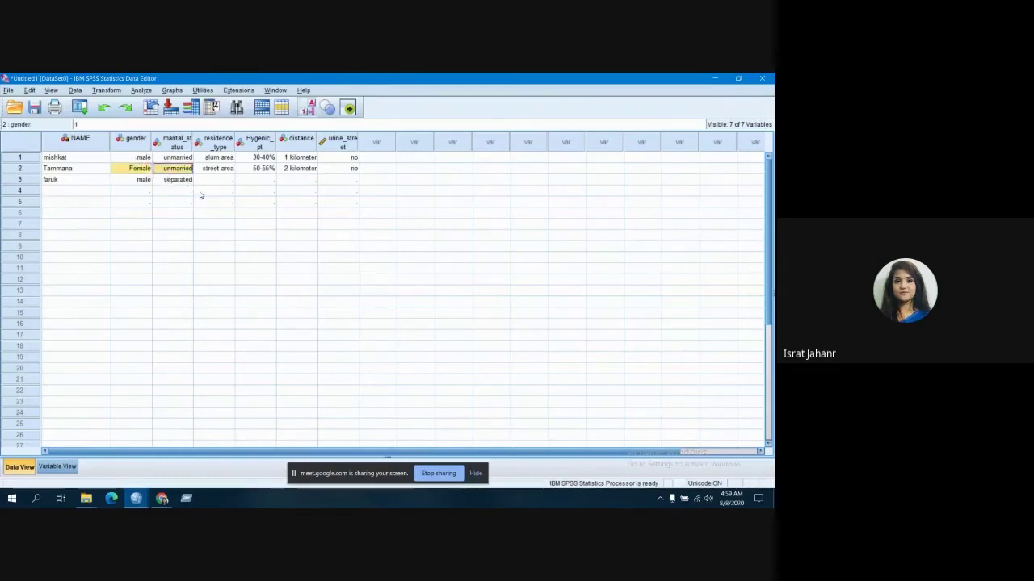
Open the list of gender options for case 2 and choose Female
left_click(100, 170)
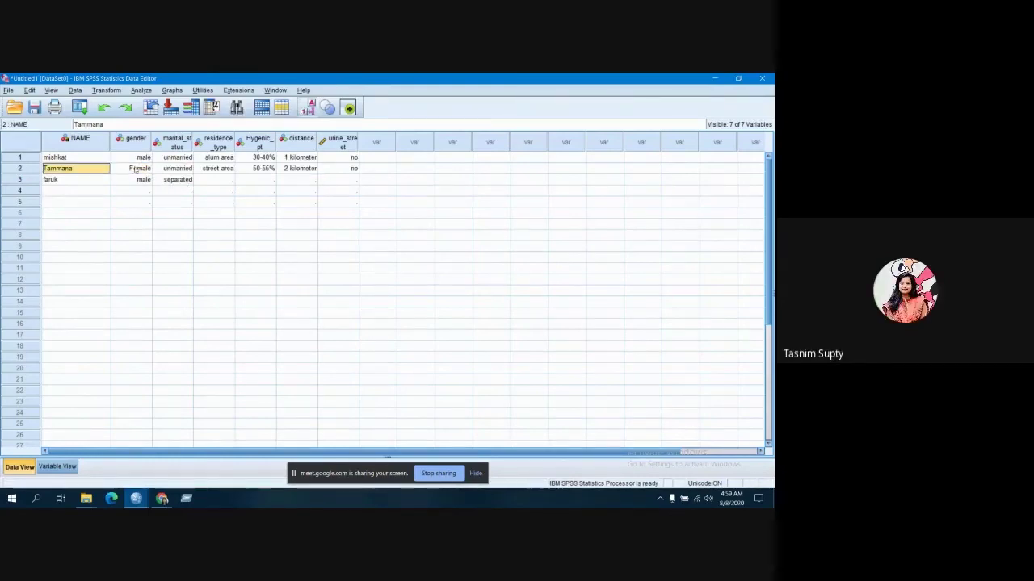
left_click(149, 170)
left_click(148, 171)
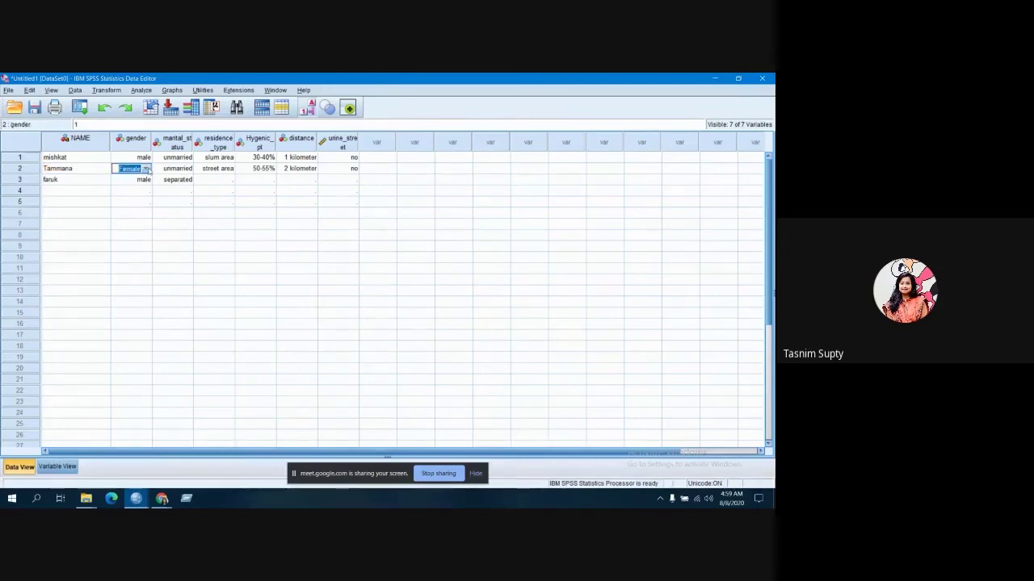
left_click(147, 168)
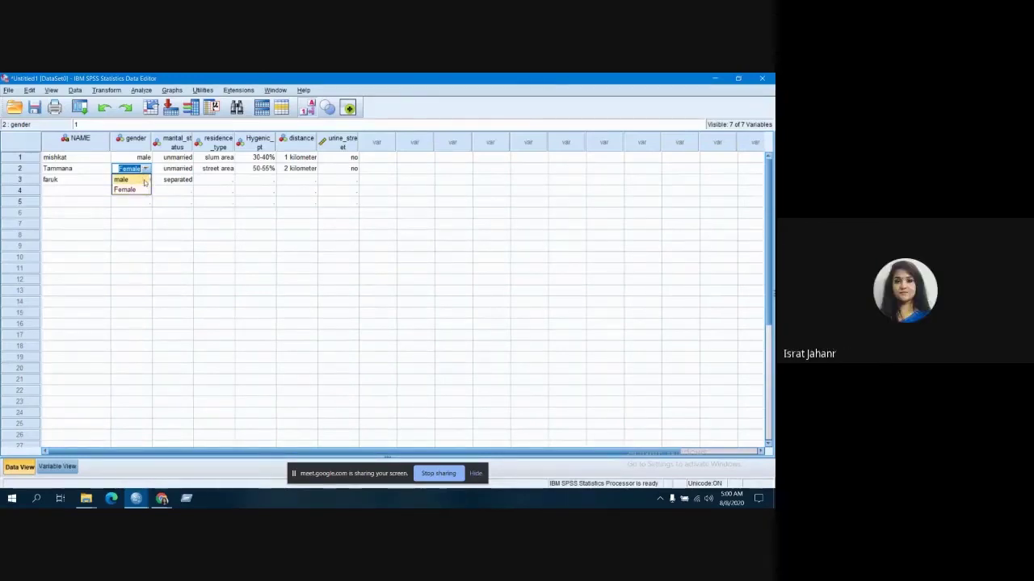
left_click(145, 189)
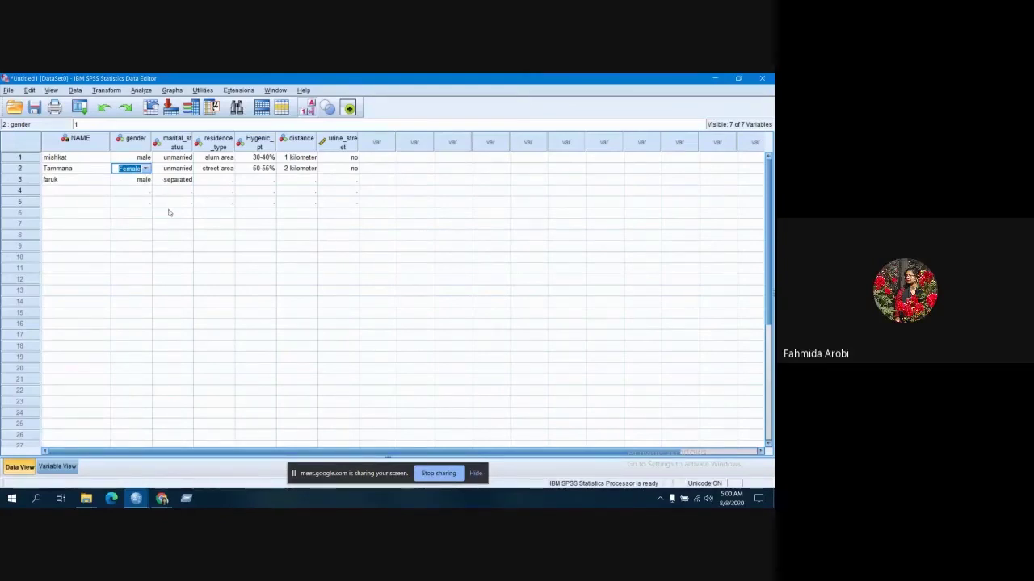
left_click(145, 205)
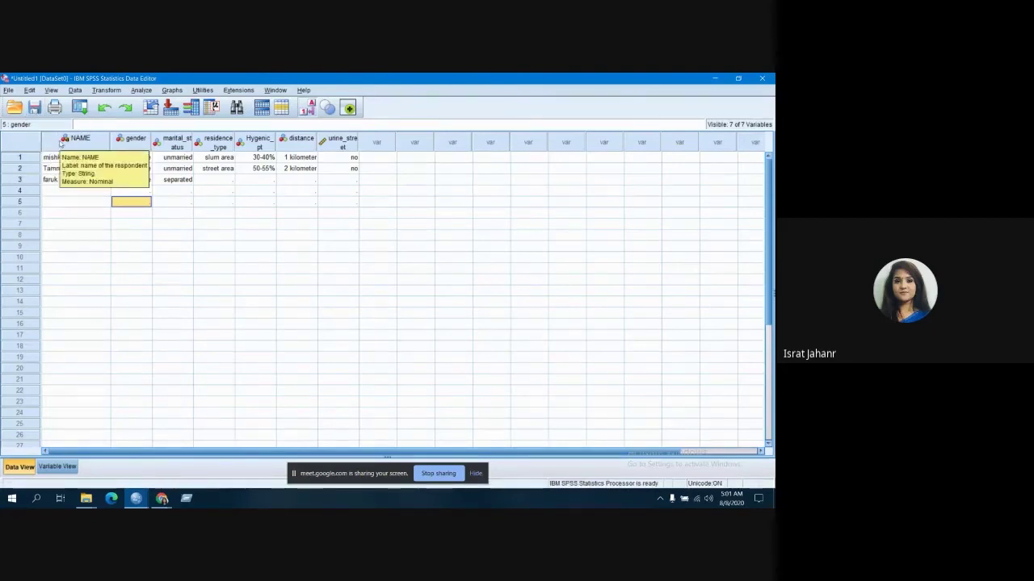
Save the dataset to the Desktop as an SPSS Statistics file named public toilet
left_click(35, 109)
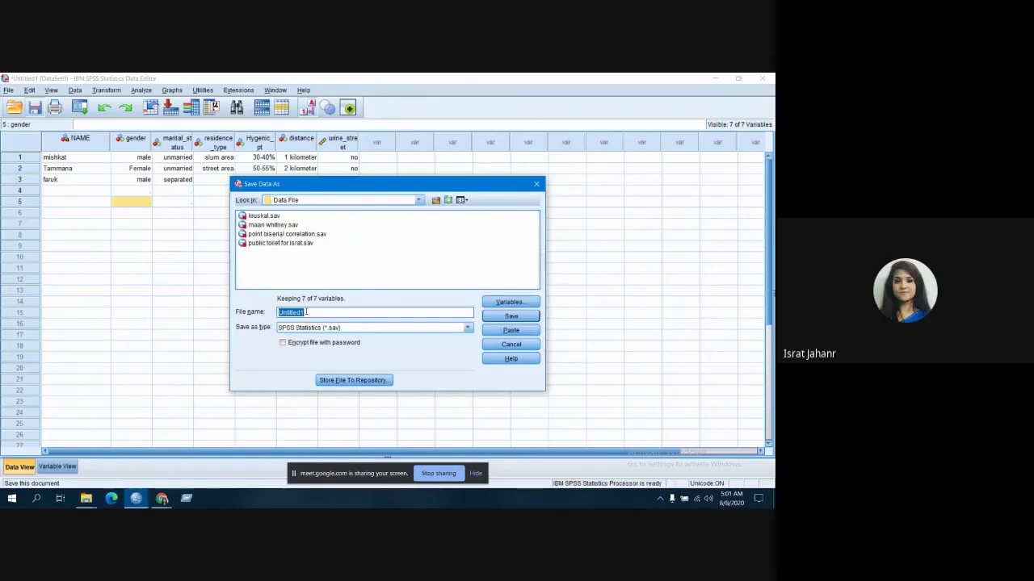
key("BackSpace")
type("toil")
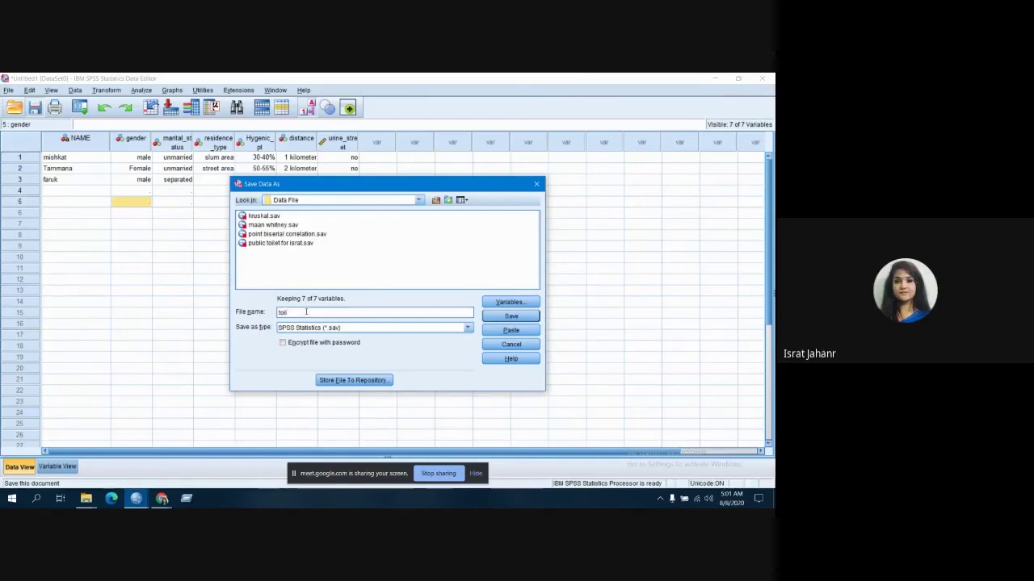
type("e")
type("pu")
type("blic")
left_click(333, 200)
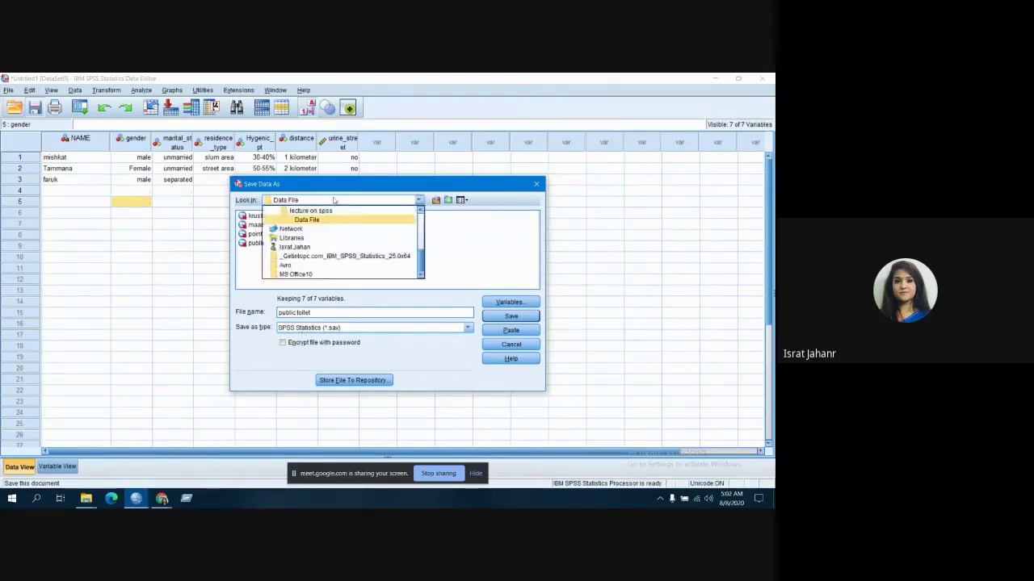
scroll(325, 223, "up", 5)
scroll(326, 223, "up", 2)
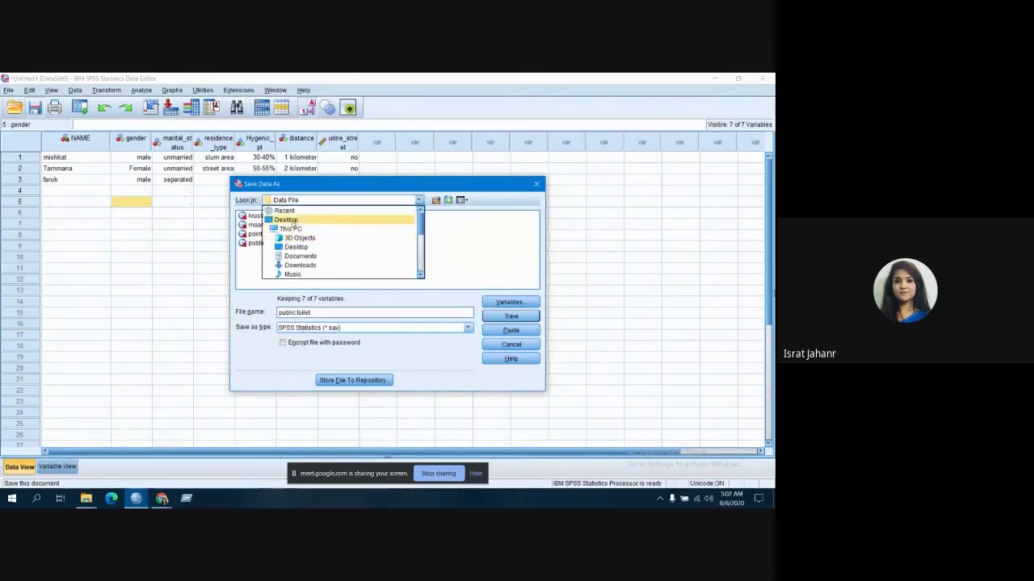
left_click(287, 220)
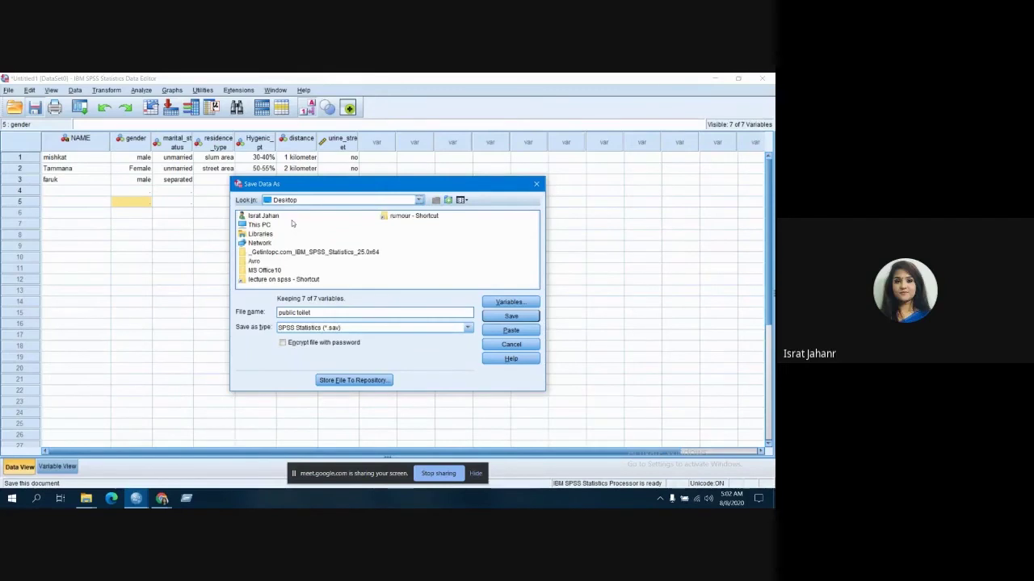
left_click(520, 316)
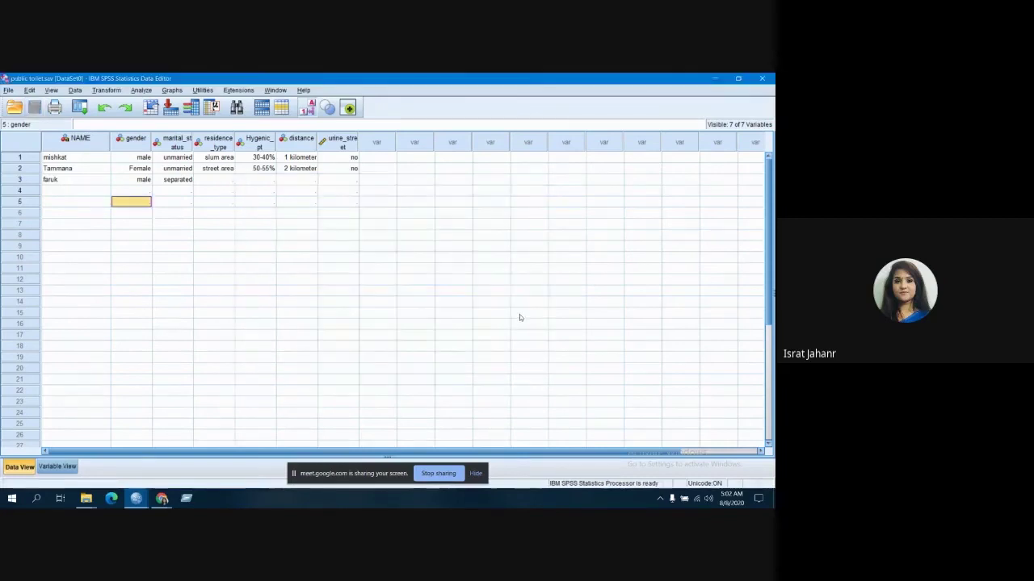
Minimize the open windows, move the public toilet file to a free area of the desktop, and open it
left_click(715, 79)
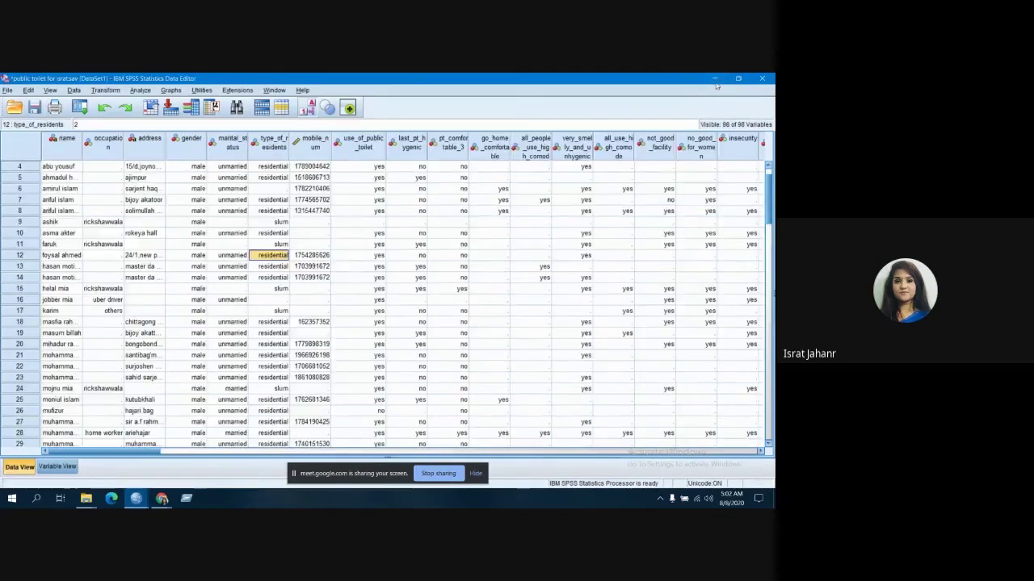
left_click(714, 79)
left_click(716, 80)
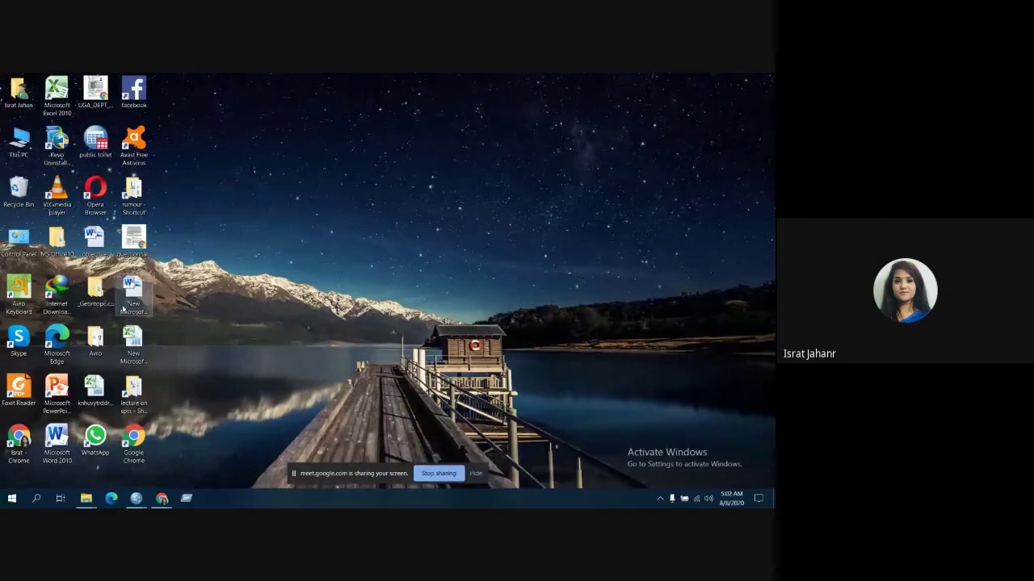
left_click_drag(96, 142, 327, 241)
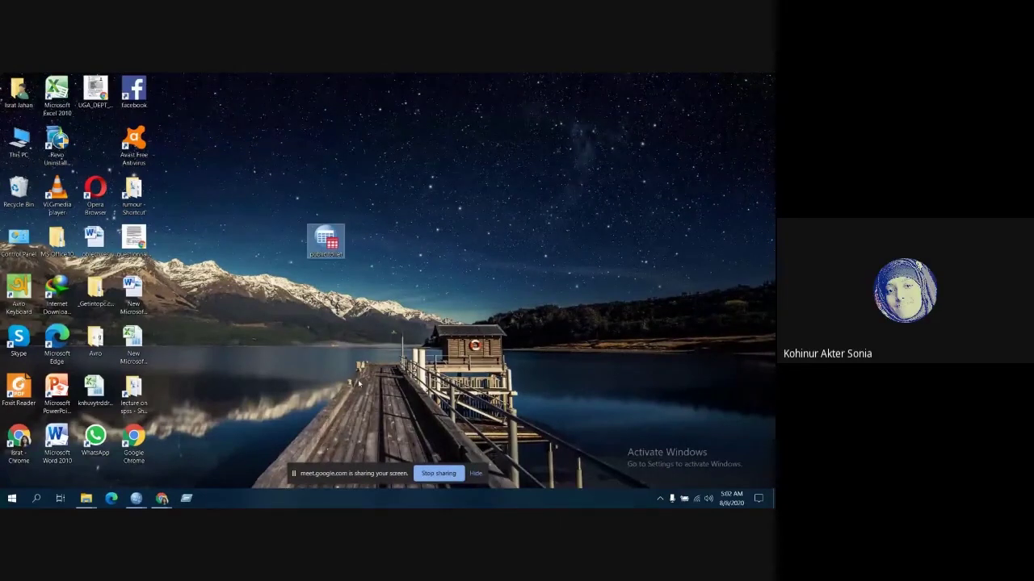
double_click(338, 257)
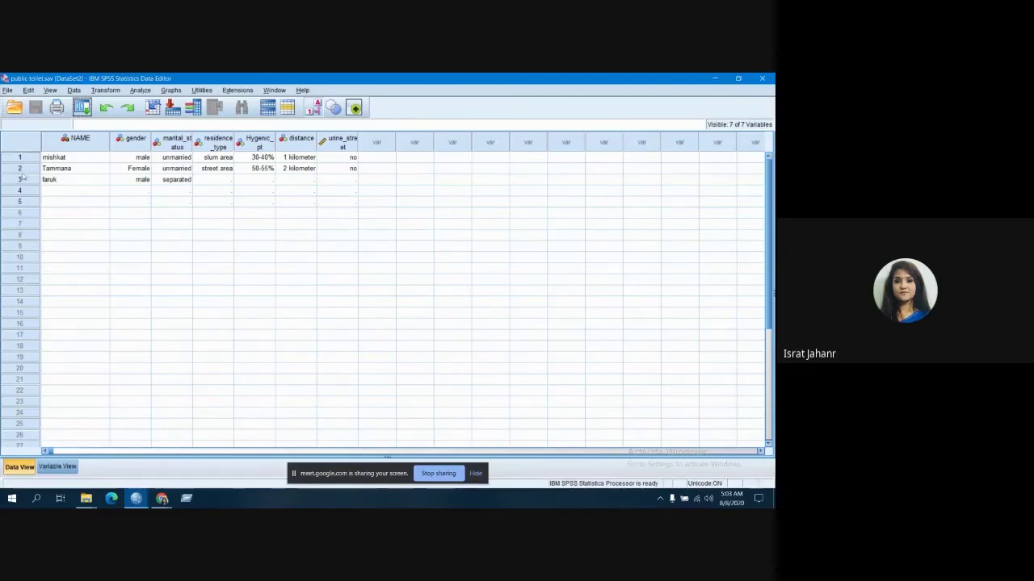
Enter code 3 (resident area) as the residence type and code 2 (50-55%) as the Hygenic_pt value of case 3
left_click(139, 169)
double_click(143, 169)
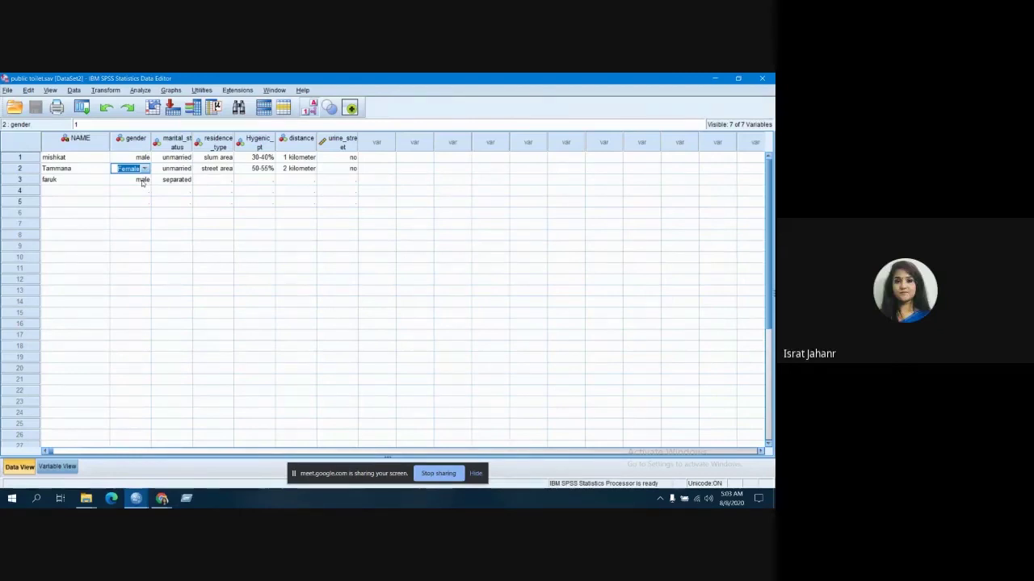
left_click(214, 183)
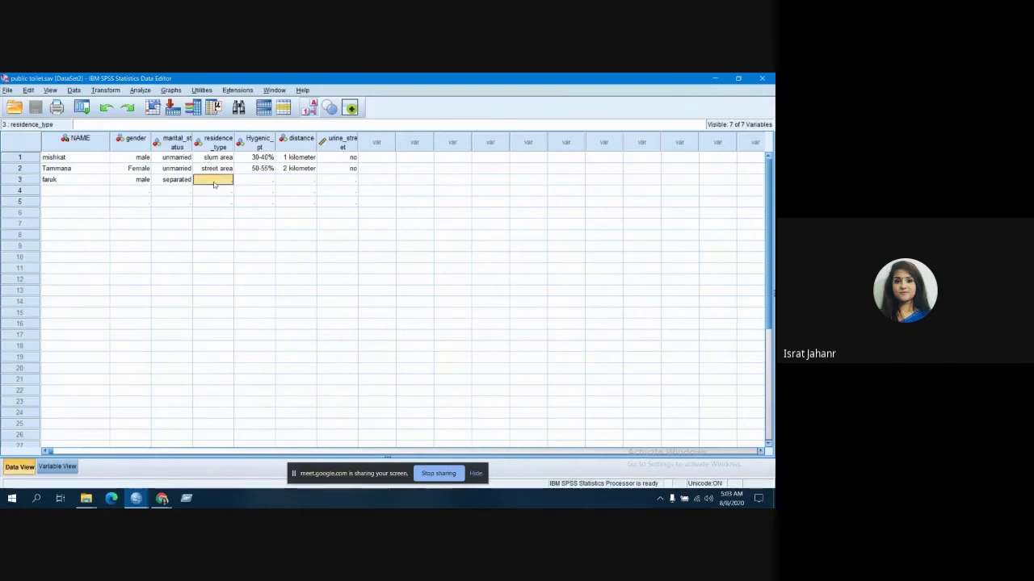
type("3")
key("Return")
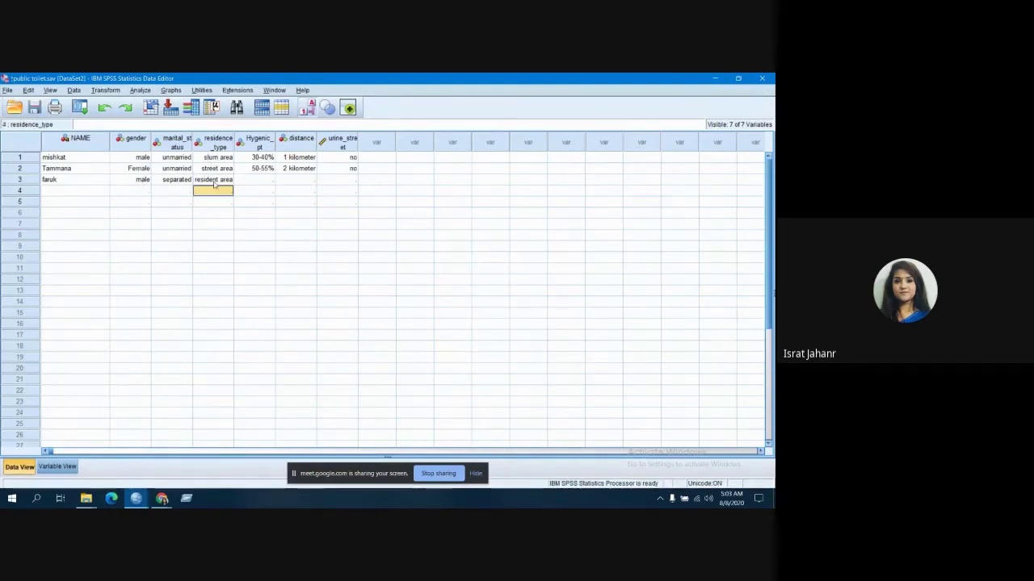
key("Right")
key("Up")
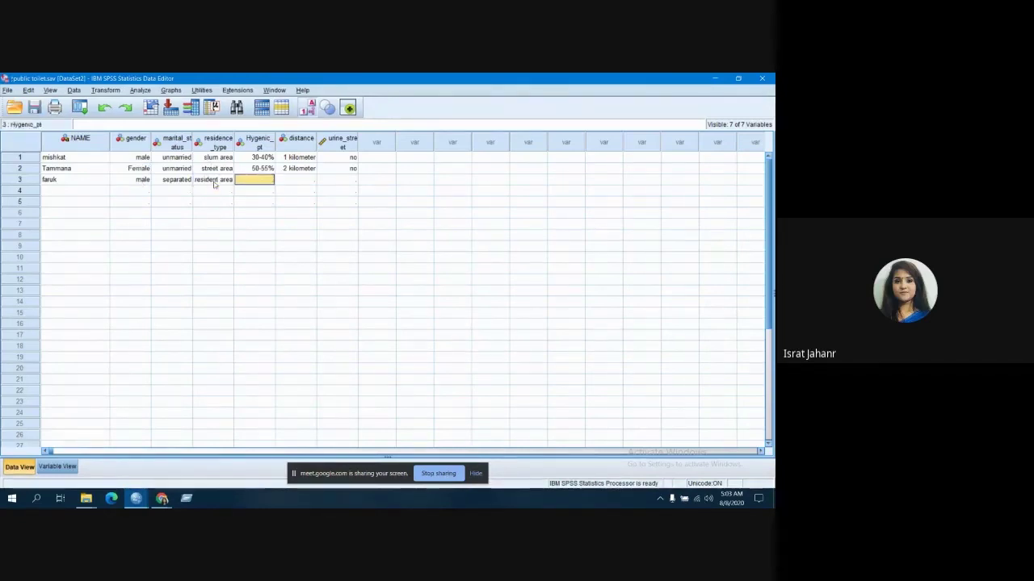
type("2")
key("Tab")
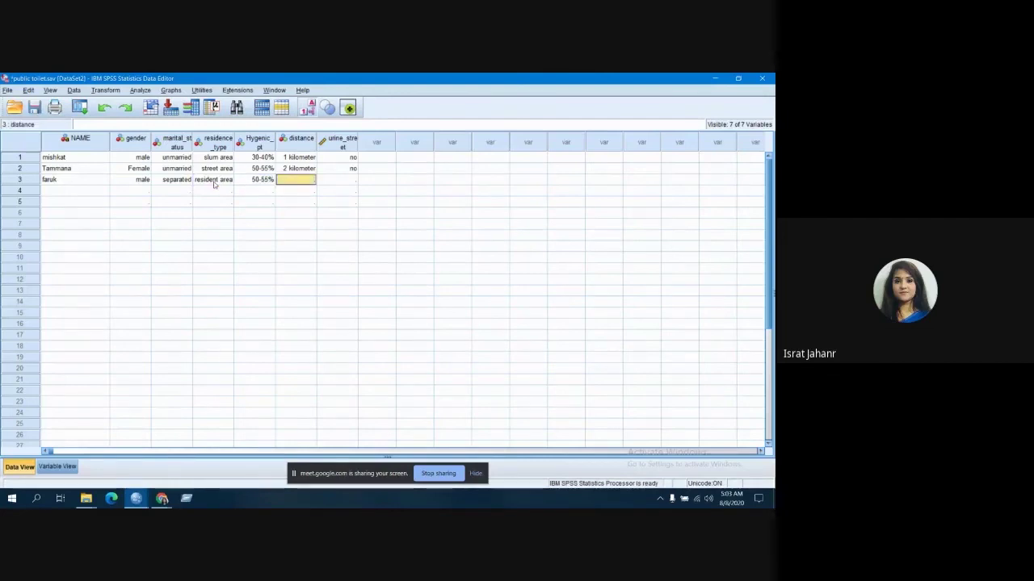
Set the distance of case 3 to 1 kilometer and its urine_street answer to code 1 (no)
type("1 kilometer")
key("Tab")
type("2")
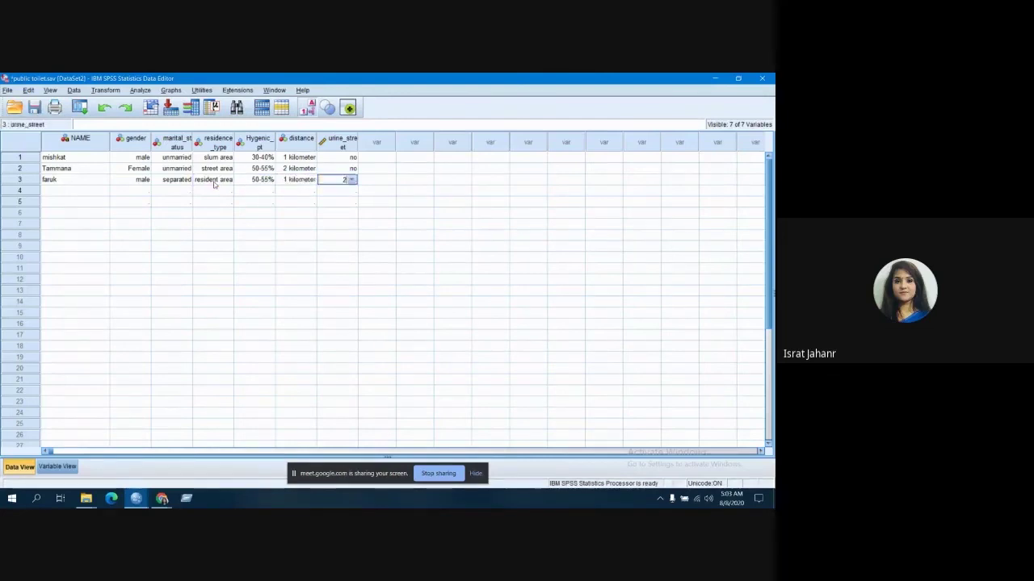
key("Tab")
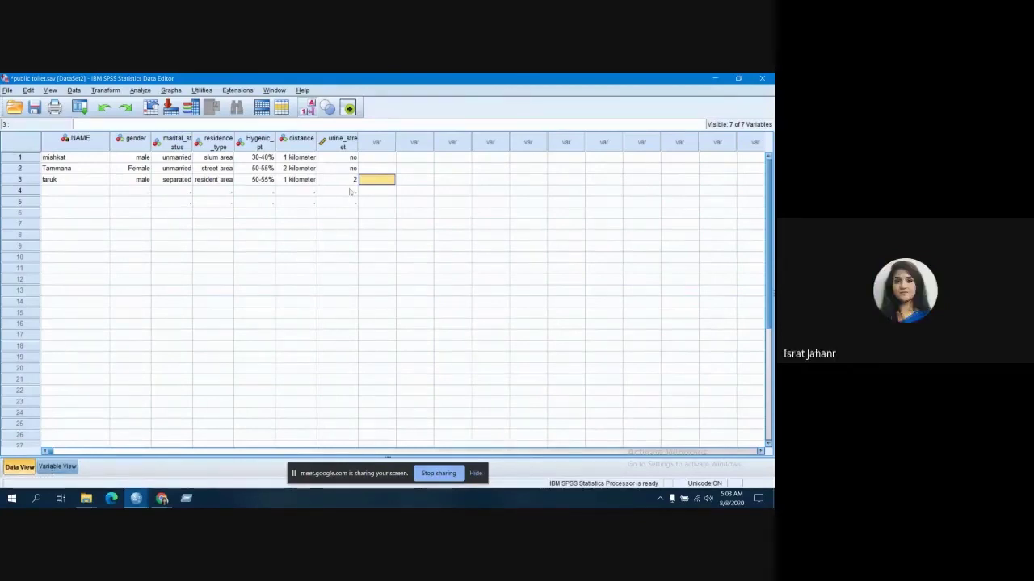
left_click(354, 180)
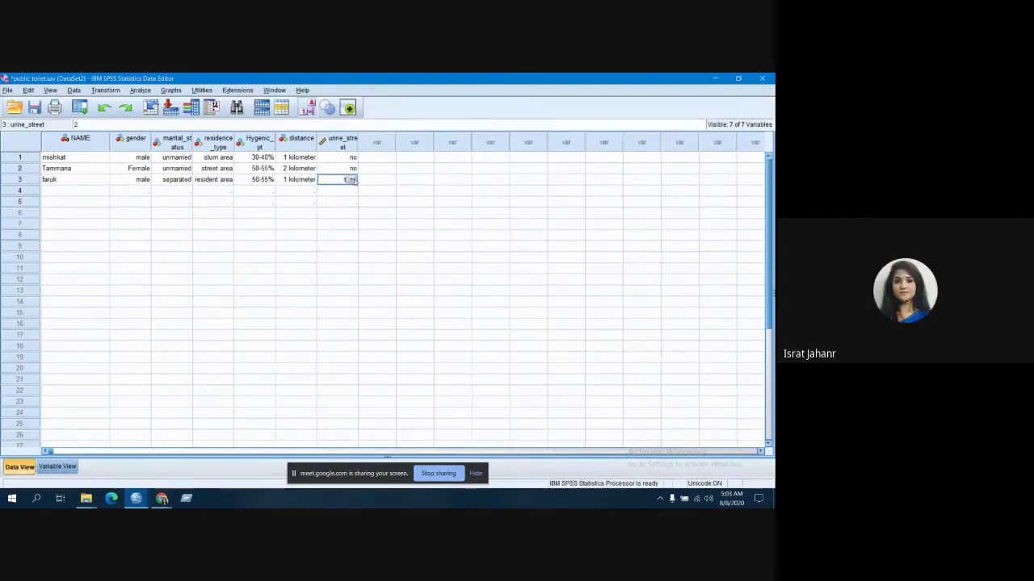
key("Tab")
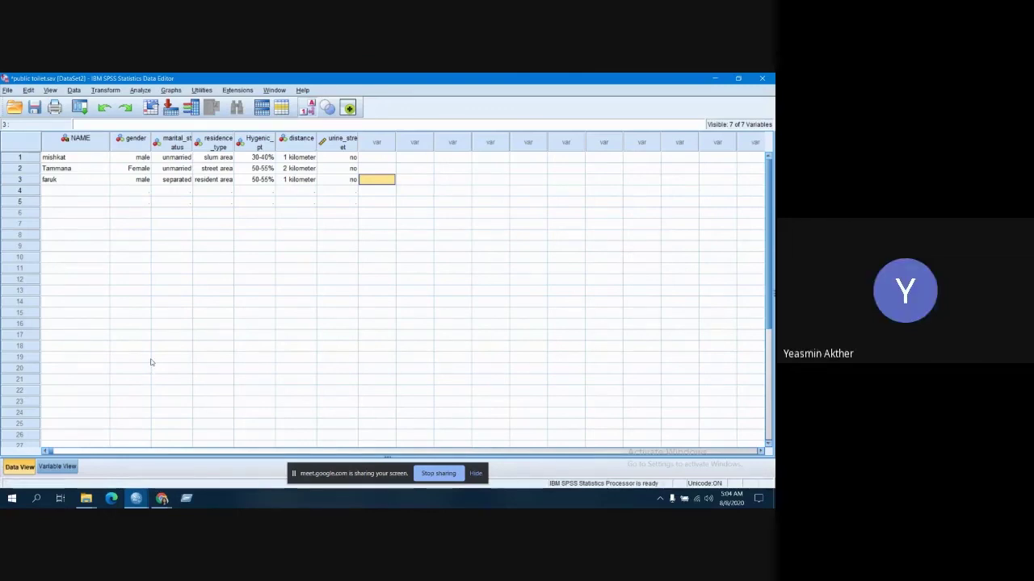
Add a variable named local in row 10 of the variable definitions, leaving rows 8 and 9 unnamed
left_click(65, 469)
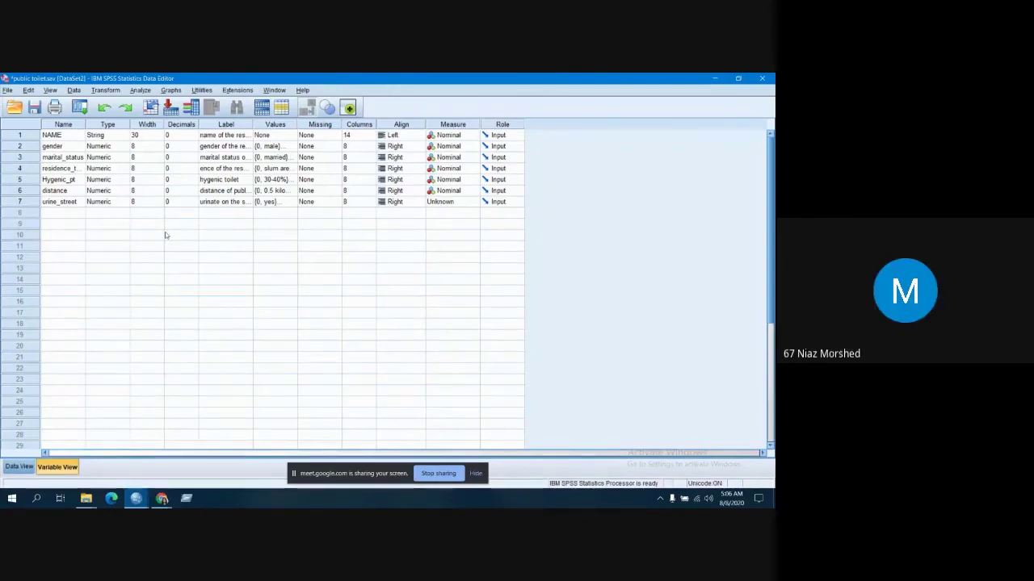
left_click(79, 212)
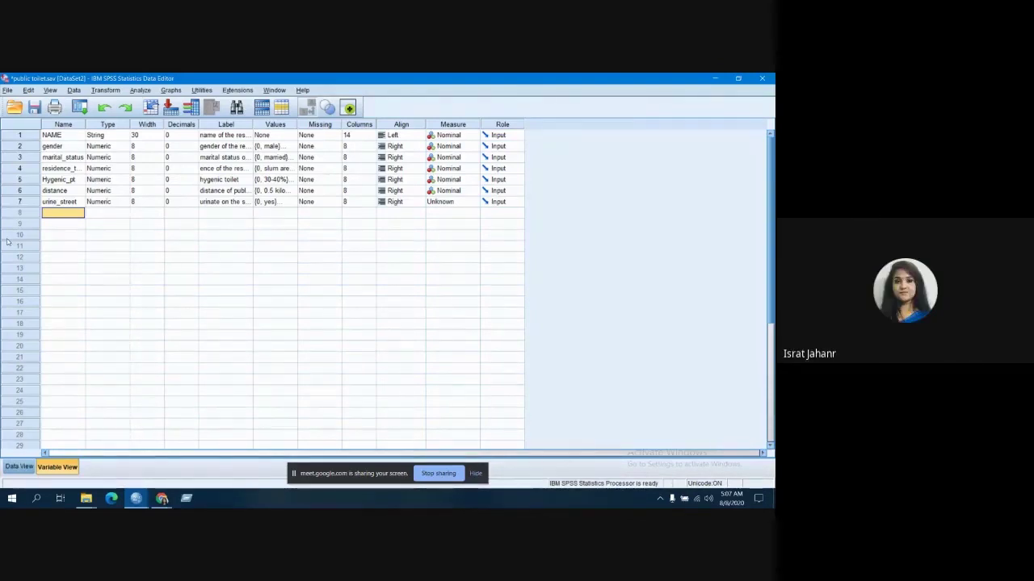
left_click(63, 236)
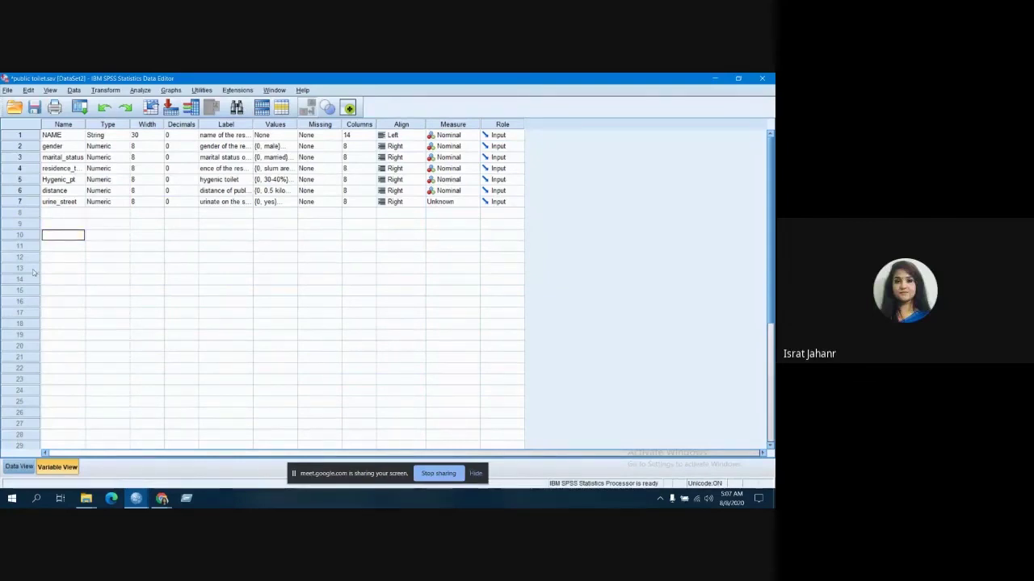
type("loc")
type("at")
key("Return")
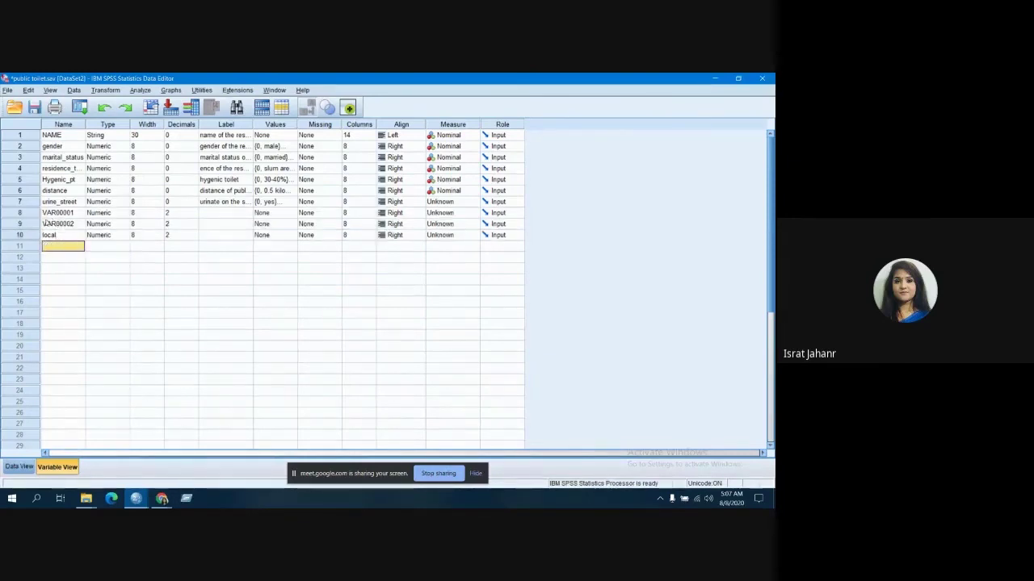
Delete the two unnamed variables VAR00001 and VAR00002 in rows 8 and 9 of the variable definitions
left_click(36, 213)
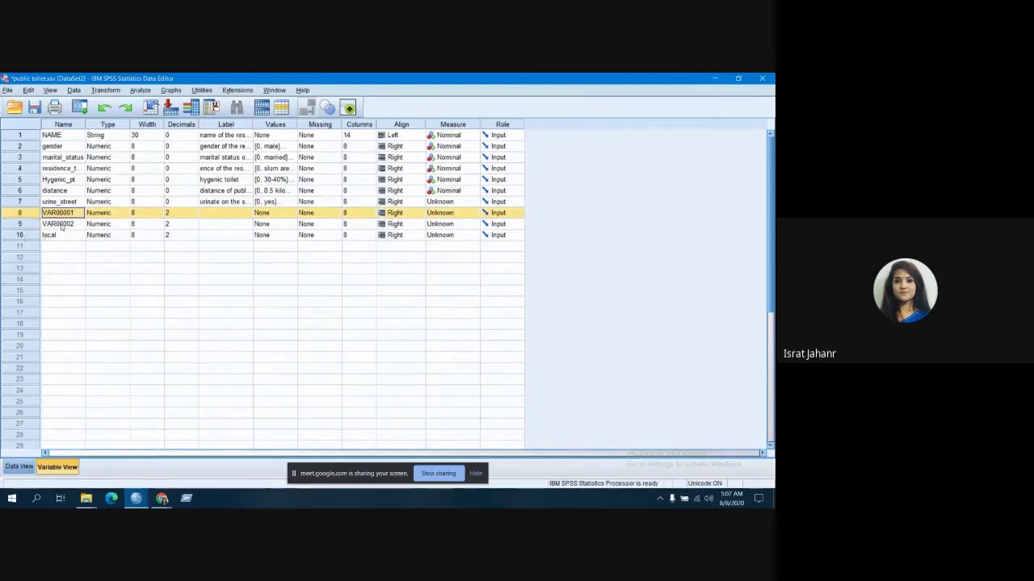
left_click_drag(35, 225, 36, 214)
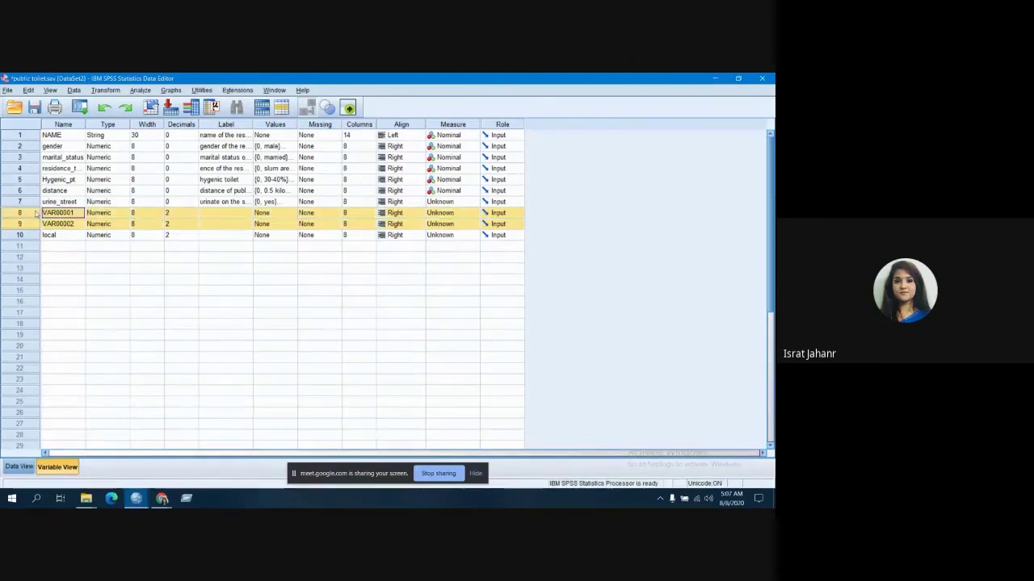
right_click(35, 214)
left_click(52, 244)
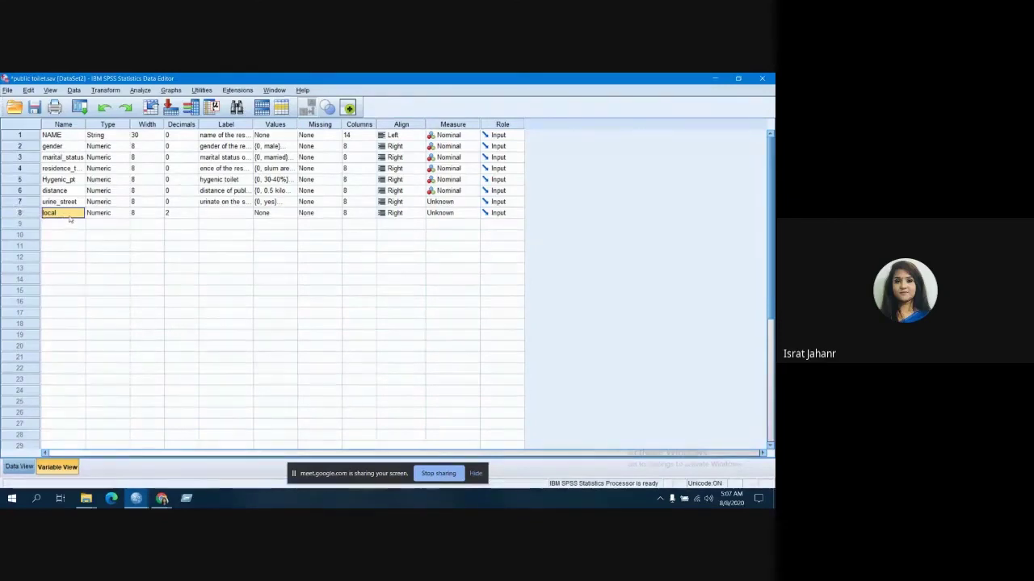
Copy the value labels of the urine_street variable and paste them into the values of the local variable
left_click(273, 202)
right_click(273, 203)
key("Escape")
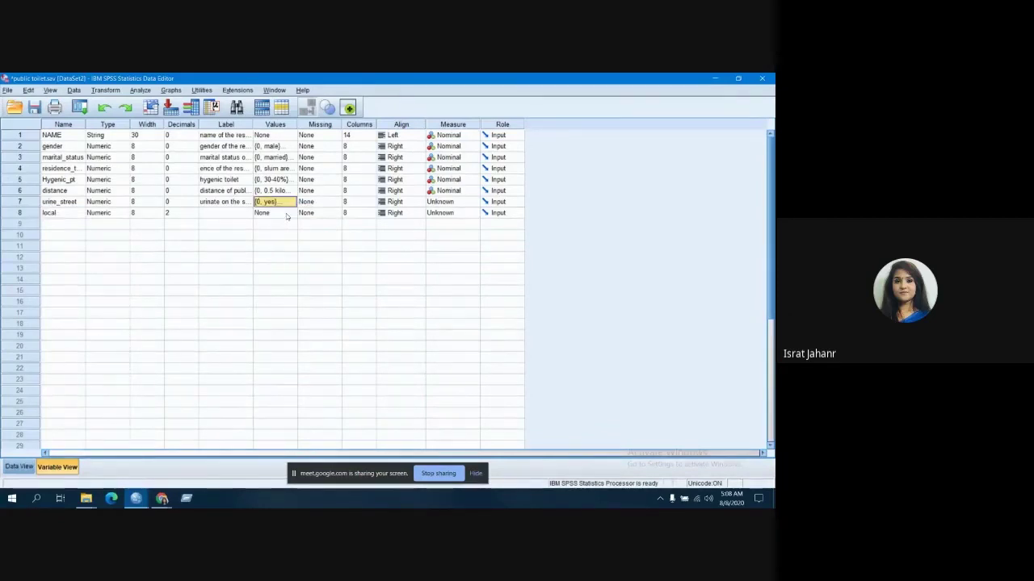
right_click(274, 220)
left_click(274, 212)
right_click(277, 214)
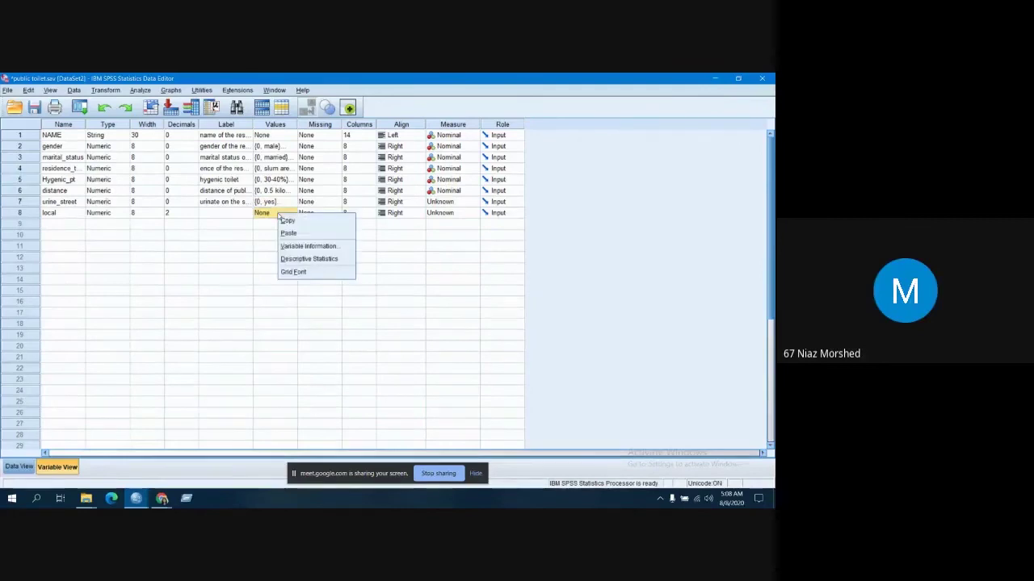
left_click(302, 234)
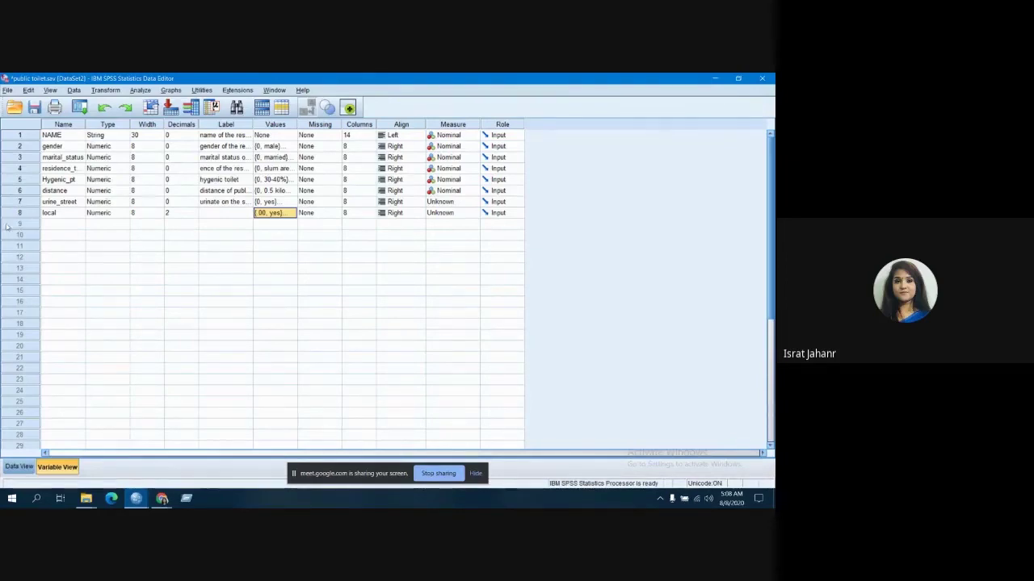
left_click(71, 215)
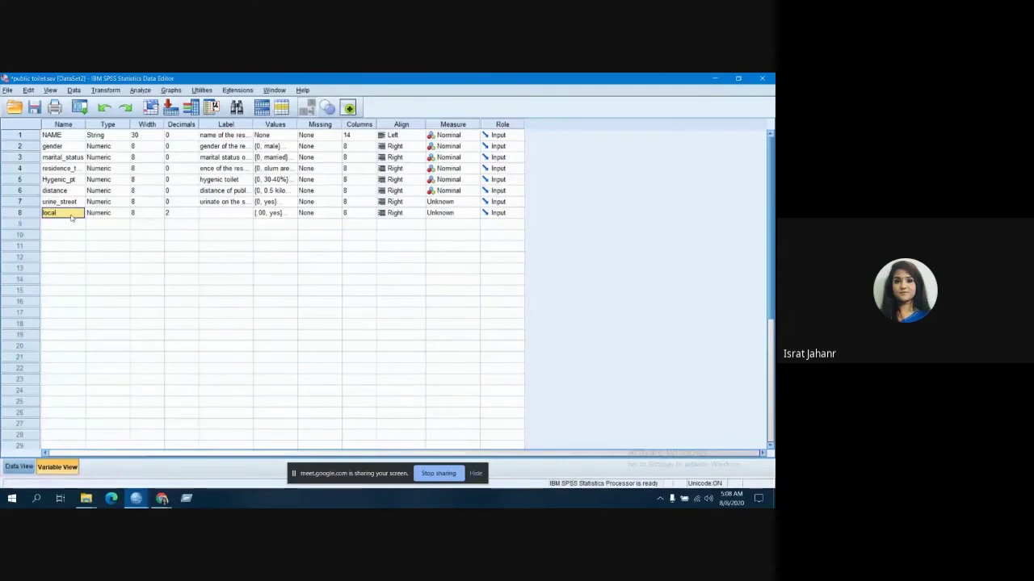